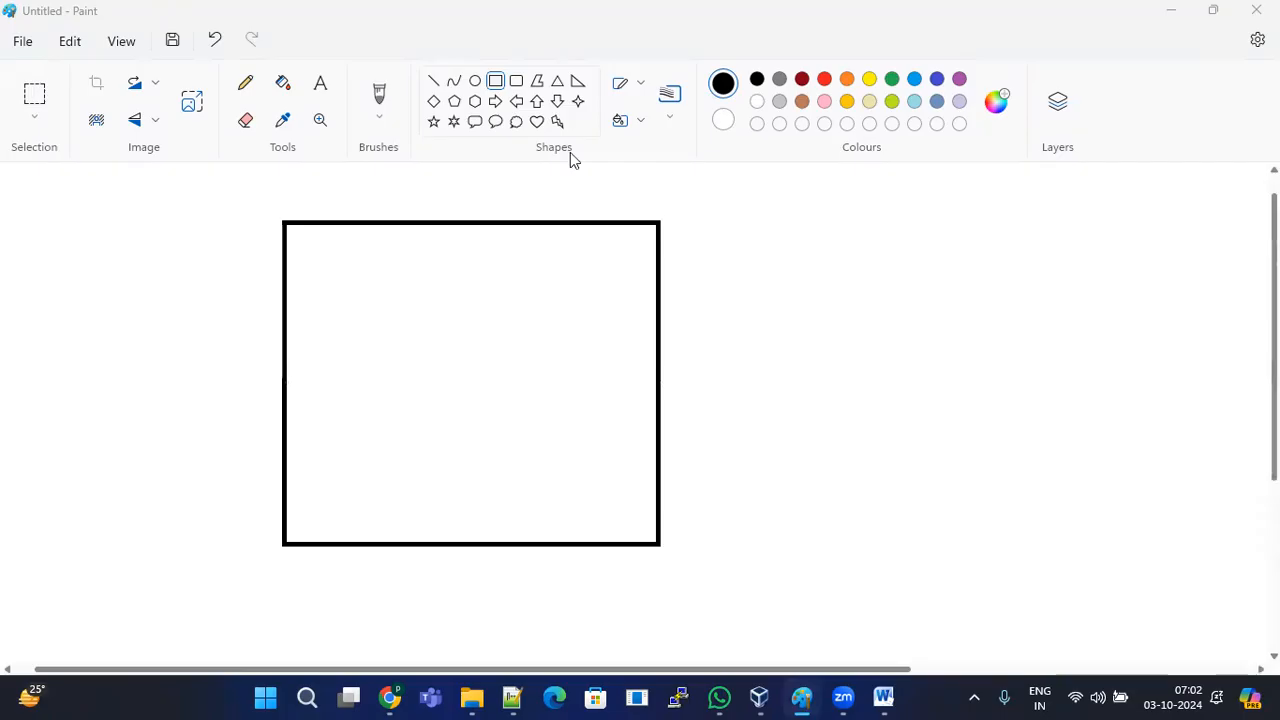
Step: Draw a black line arrow ending at the large square's right edge with the Line shape
click(433, 81)
drag(786, 233, 662, 292)
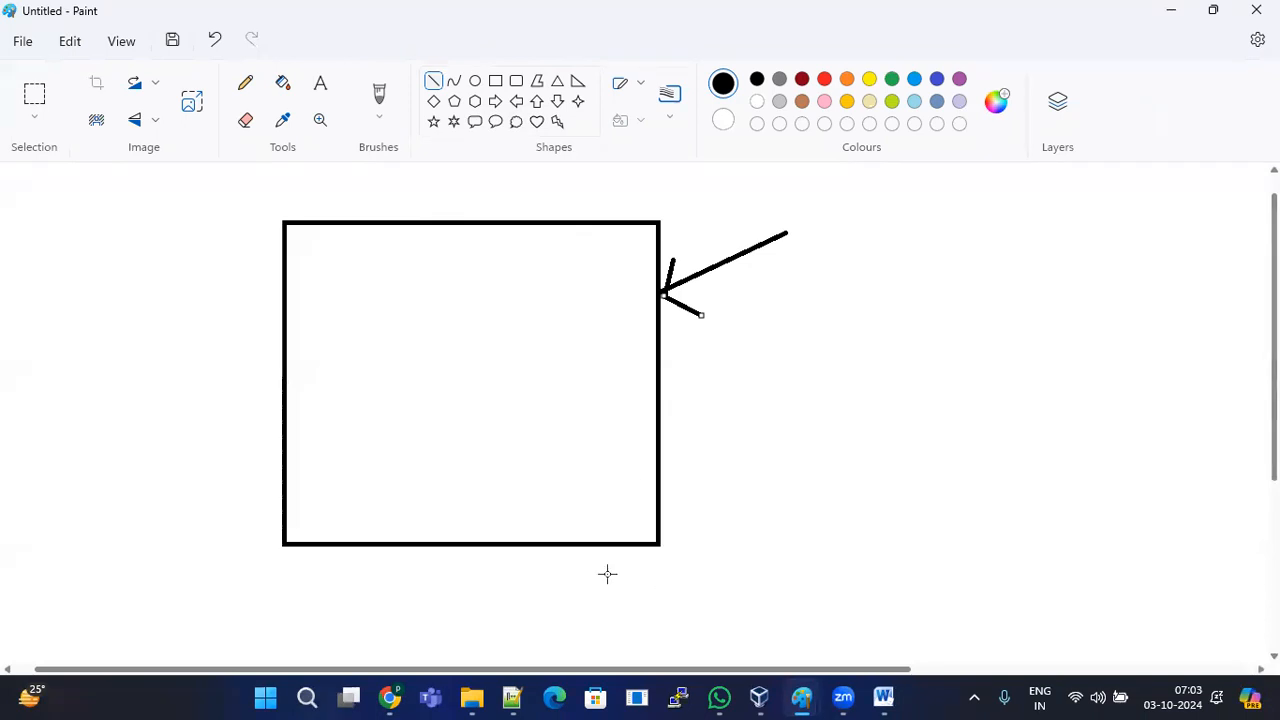
click(495, 80)
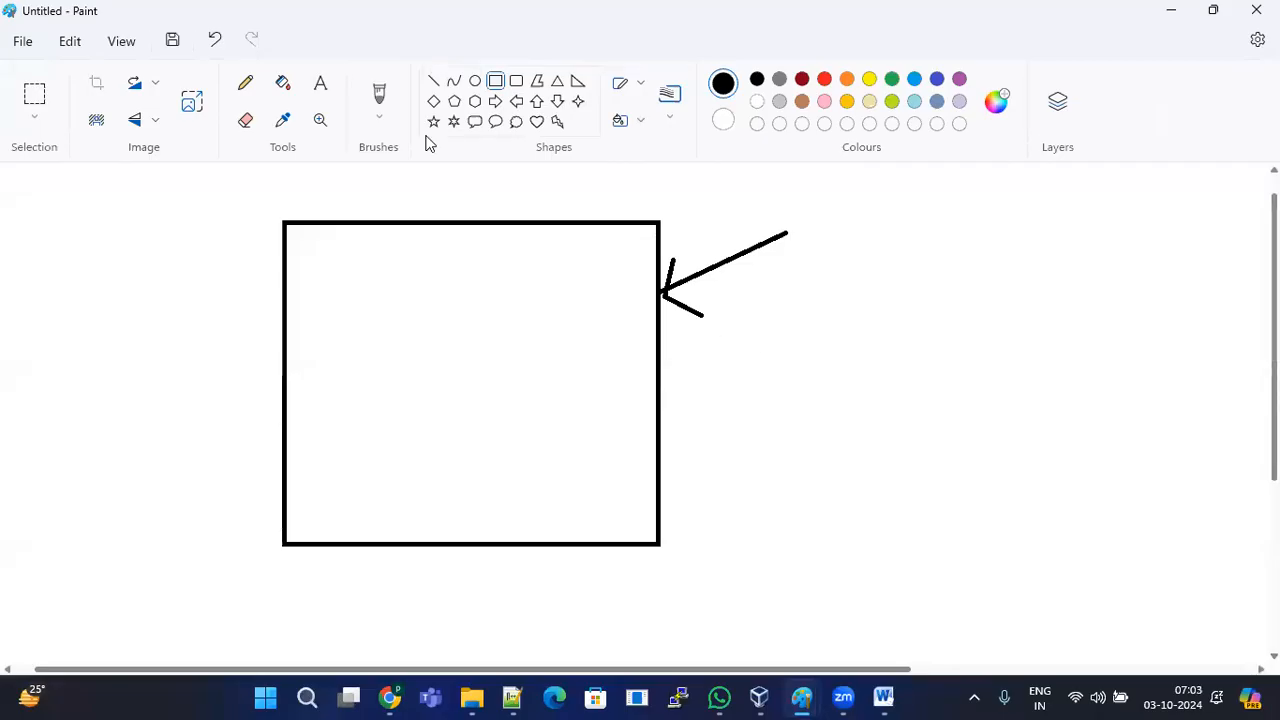
Step: Add a text box right of the arrow reading 'virtual machine --> Oracle virtual manager' and widen it
click(736, 311)
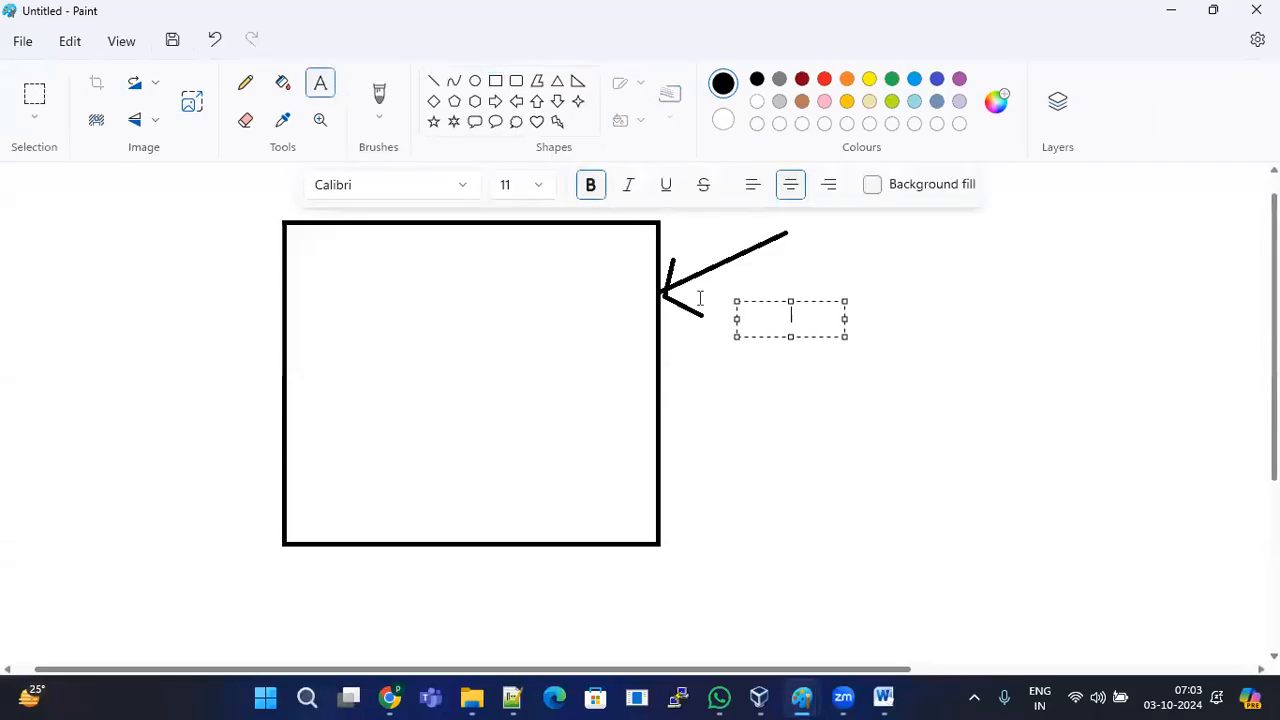
text(vi)
key(BackSpace)
text(rtual )
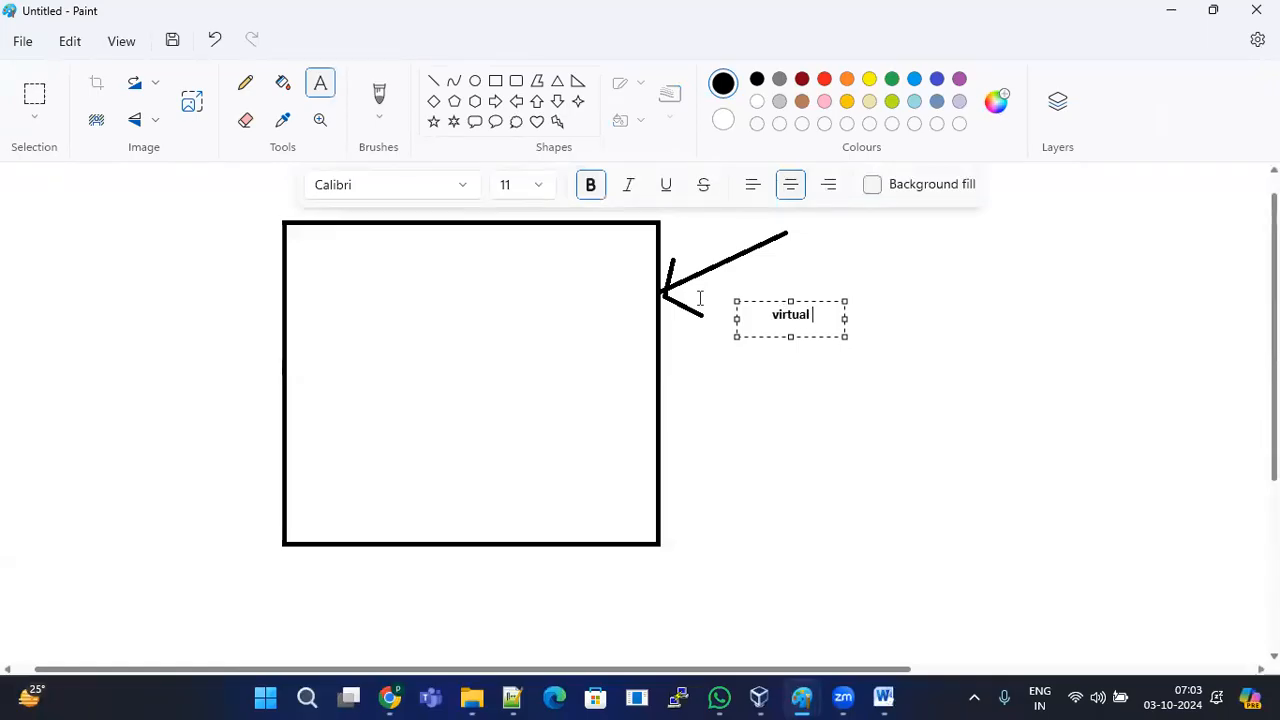
text(machine -)
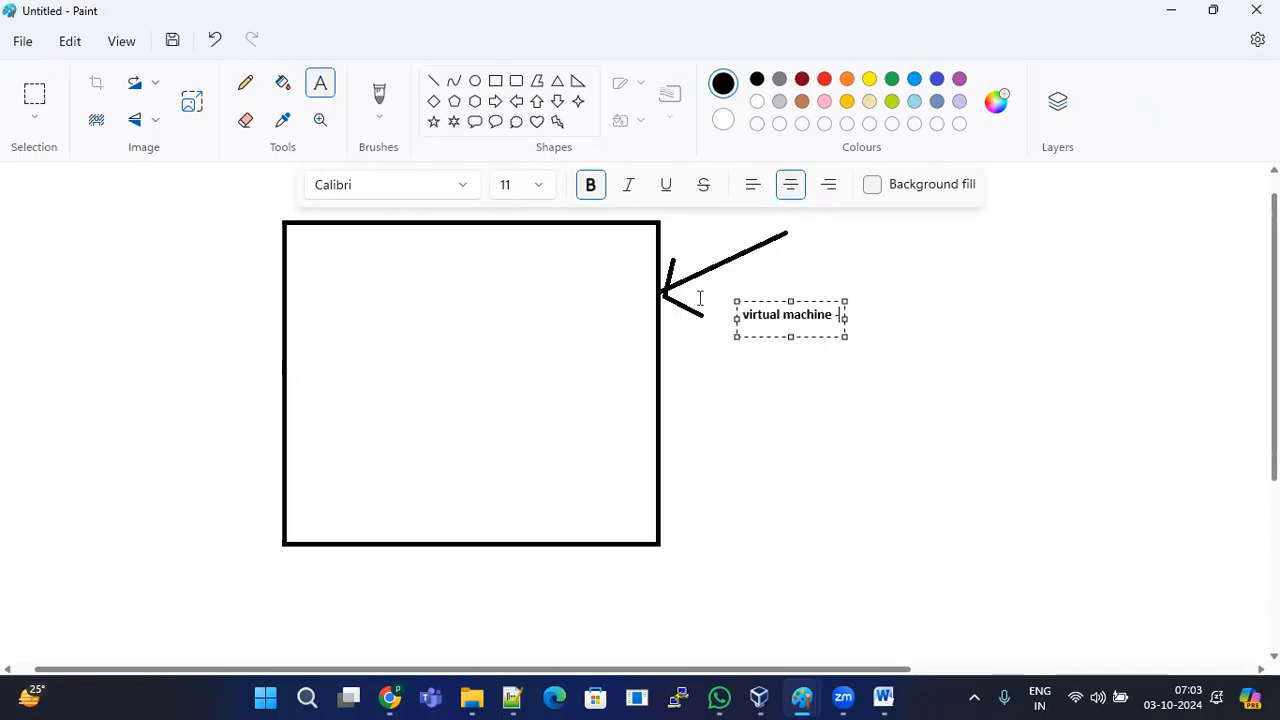
text(-> Ora)
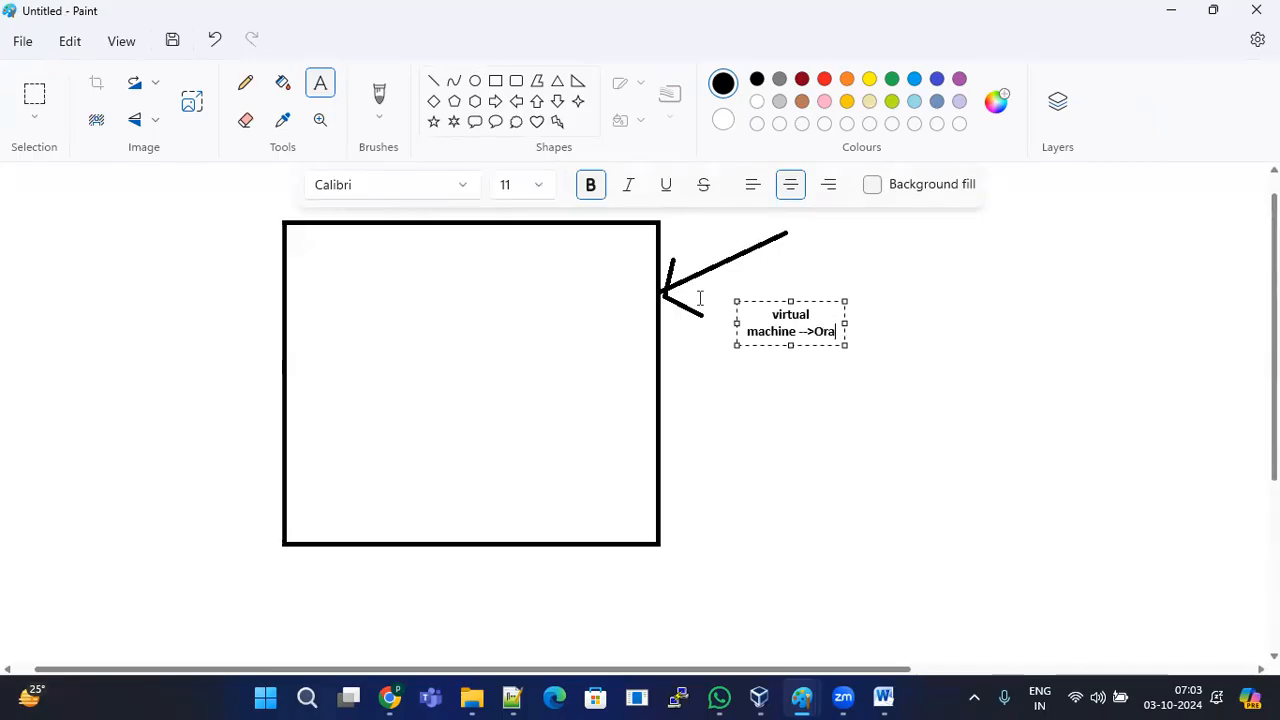
text(cle virtual)
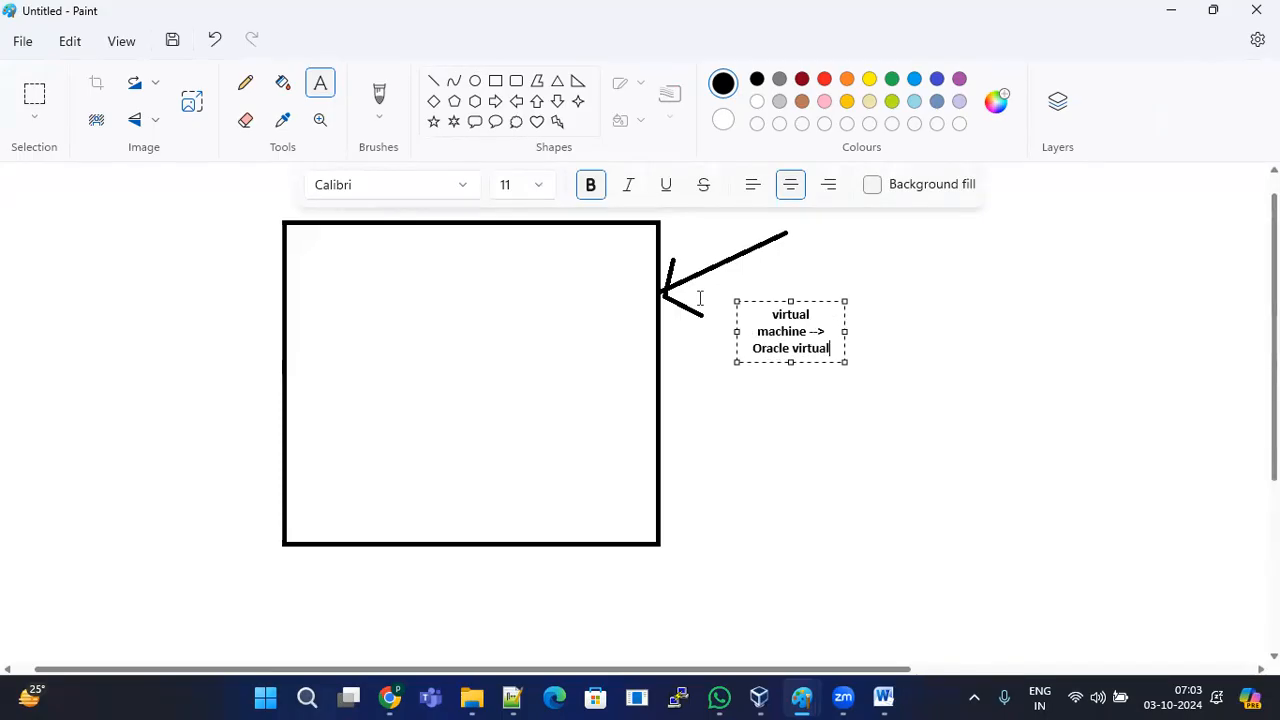
text( manager)
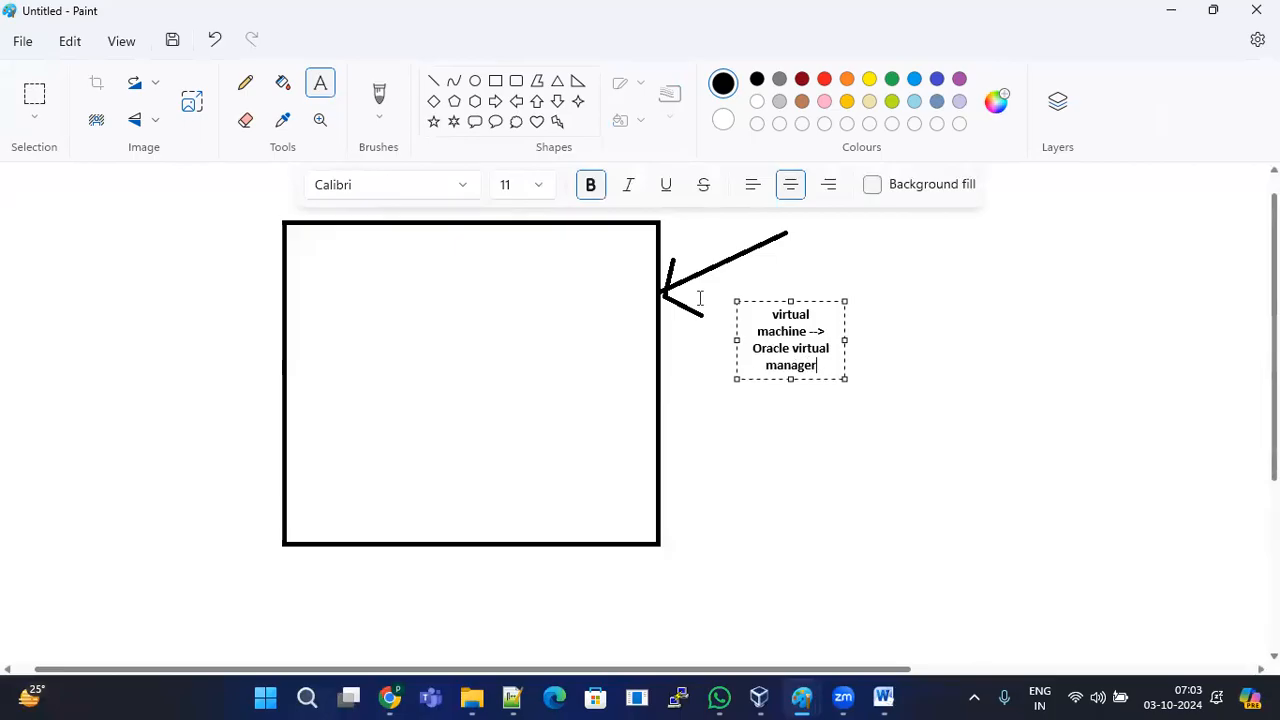
drag(843, 338, 1030, 318)
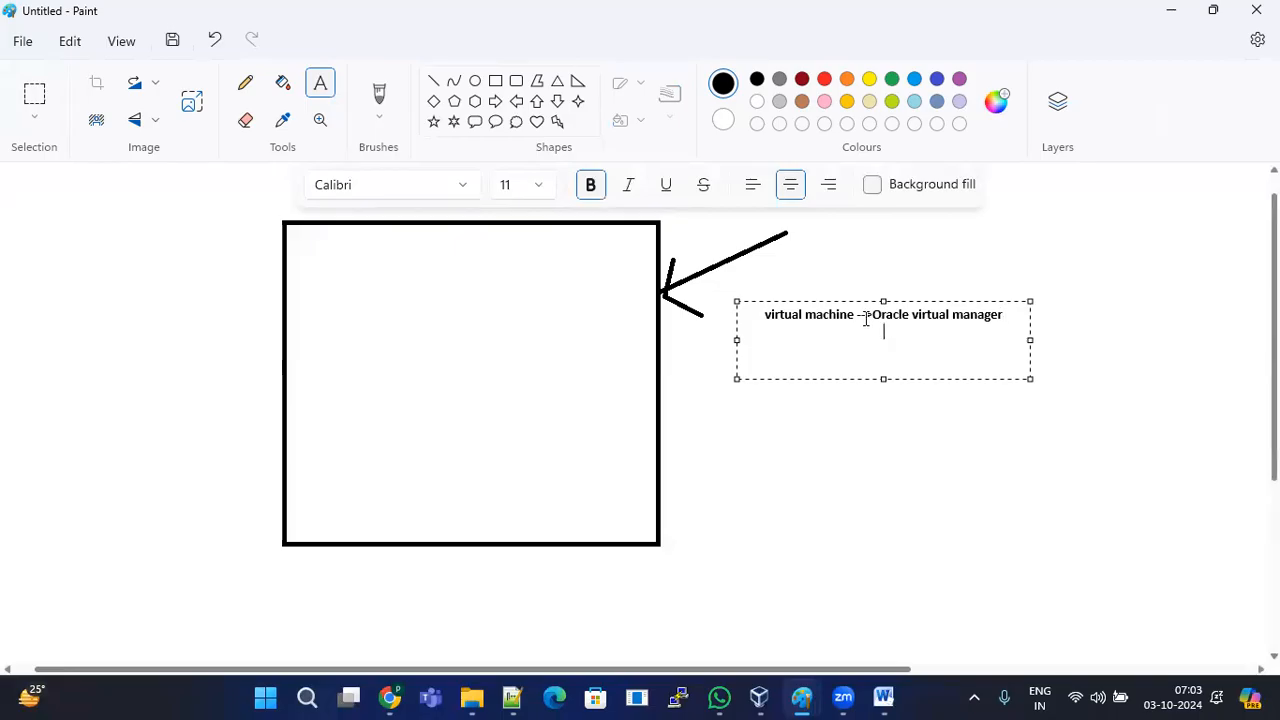
Step: Add '6GB' and '200GB' as the next two lines of the note
key(Return)
text(6GB)
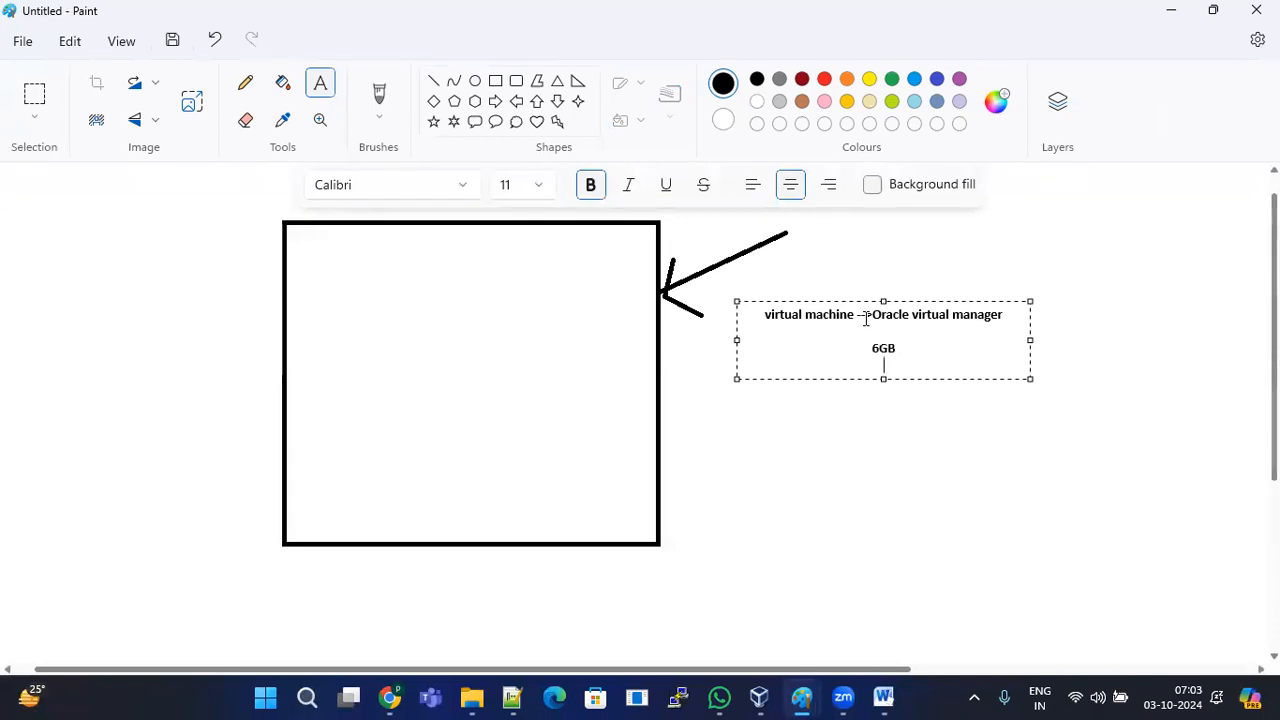
text(200GB)
key(Return)
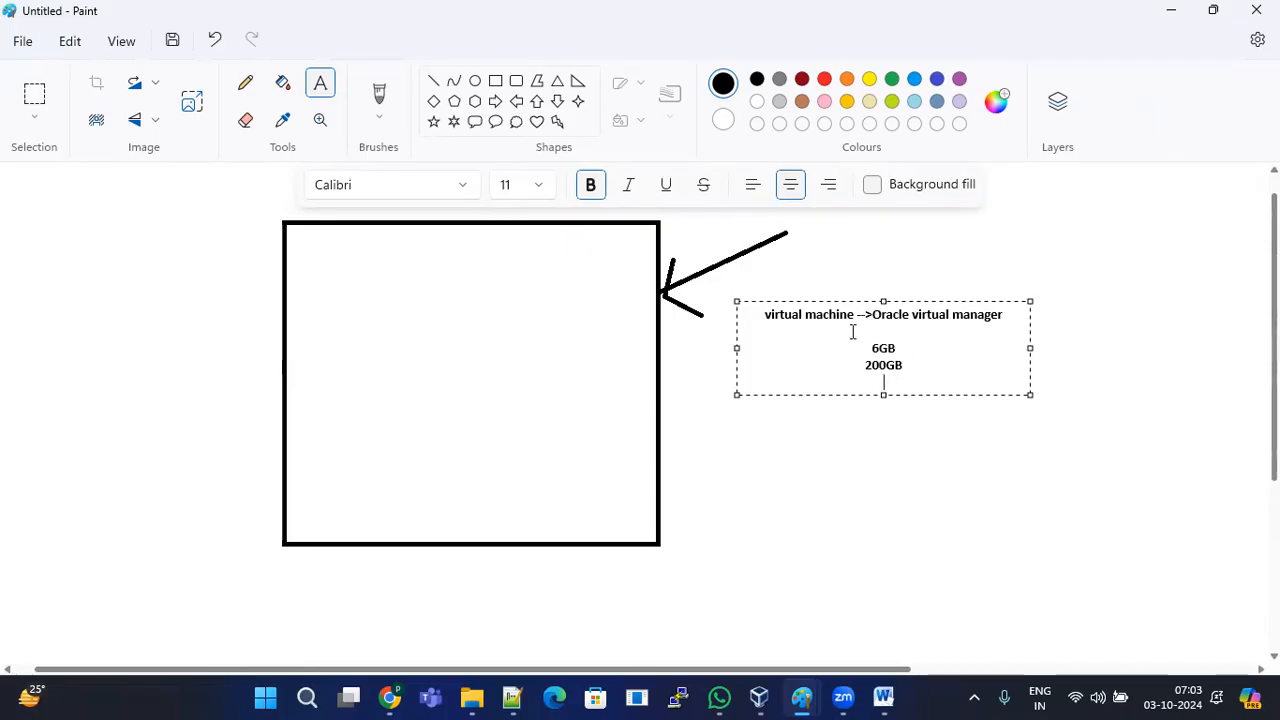
Step: Add 'Oracle linux' on the line below 200GB, selecting parts of the note's text
double_click(871, 349)
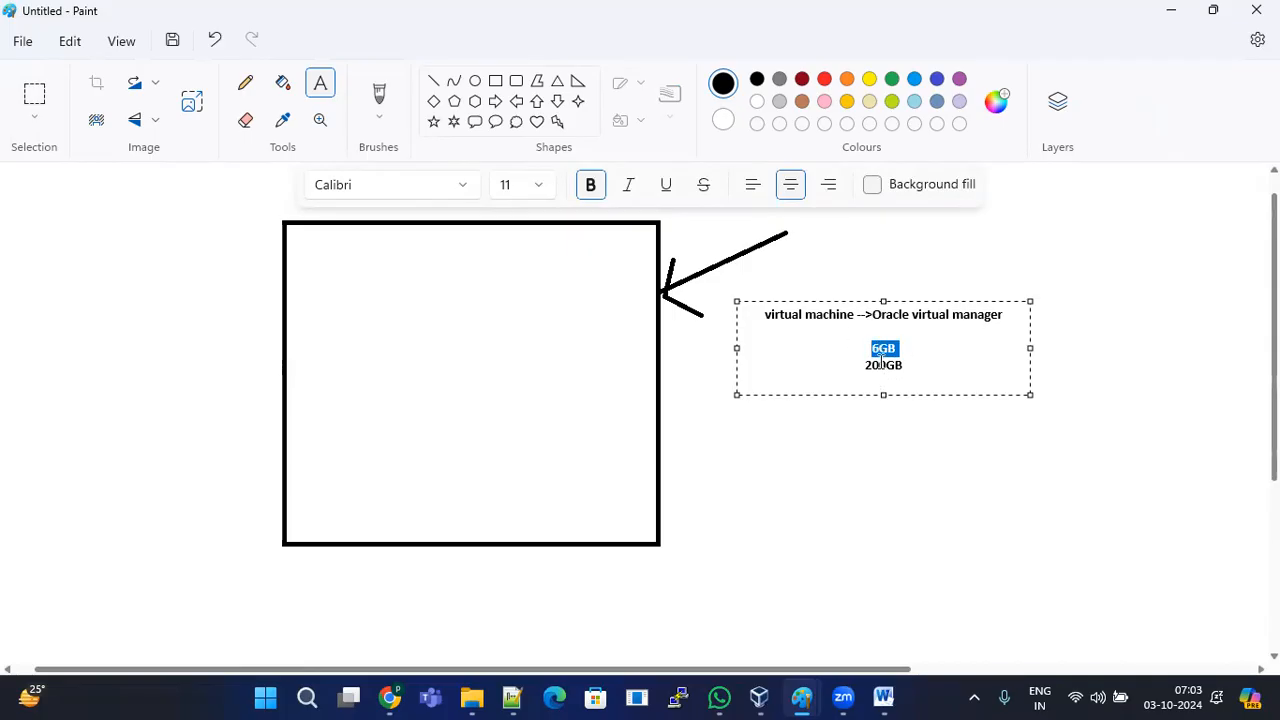
double_click(886, 366)
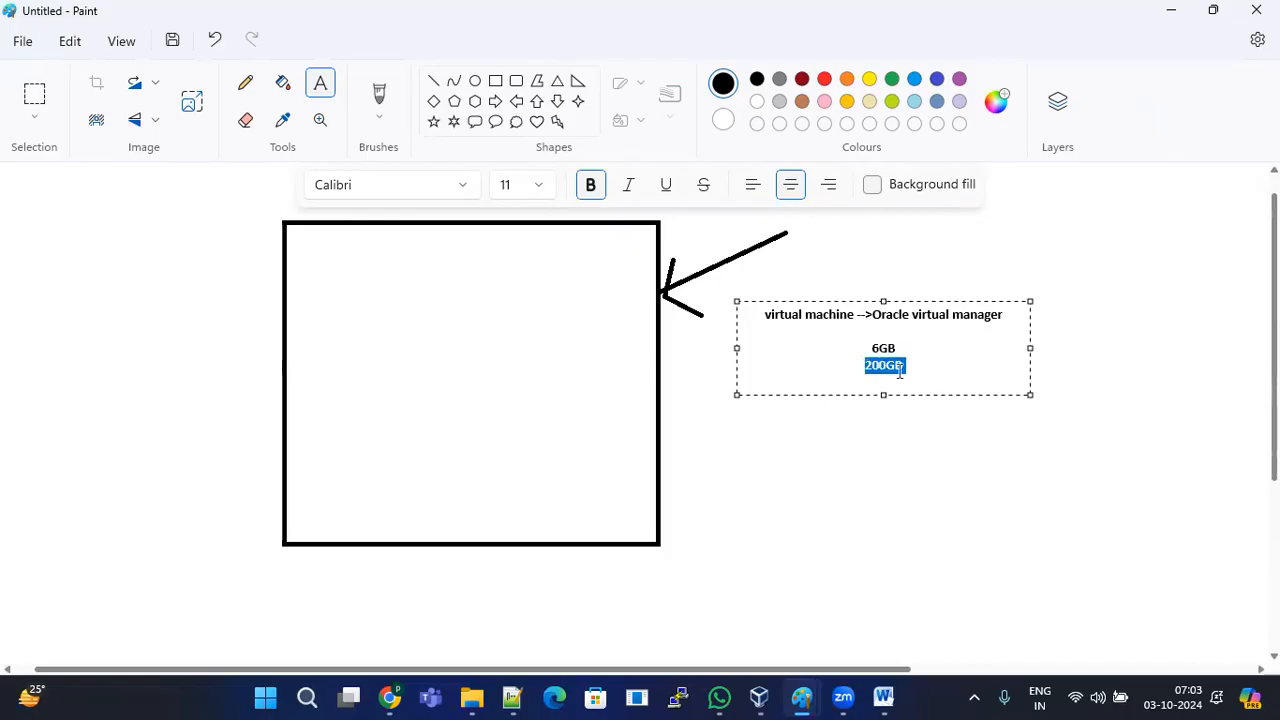
click(916, 365)
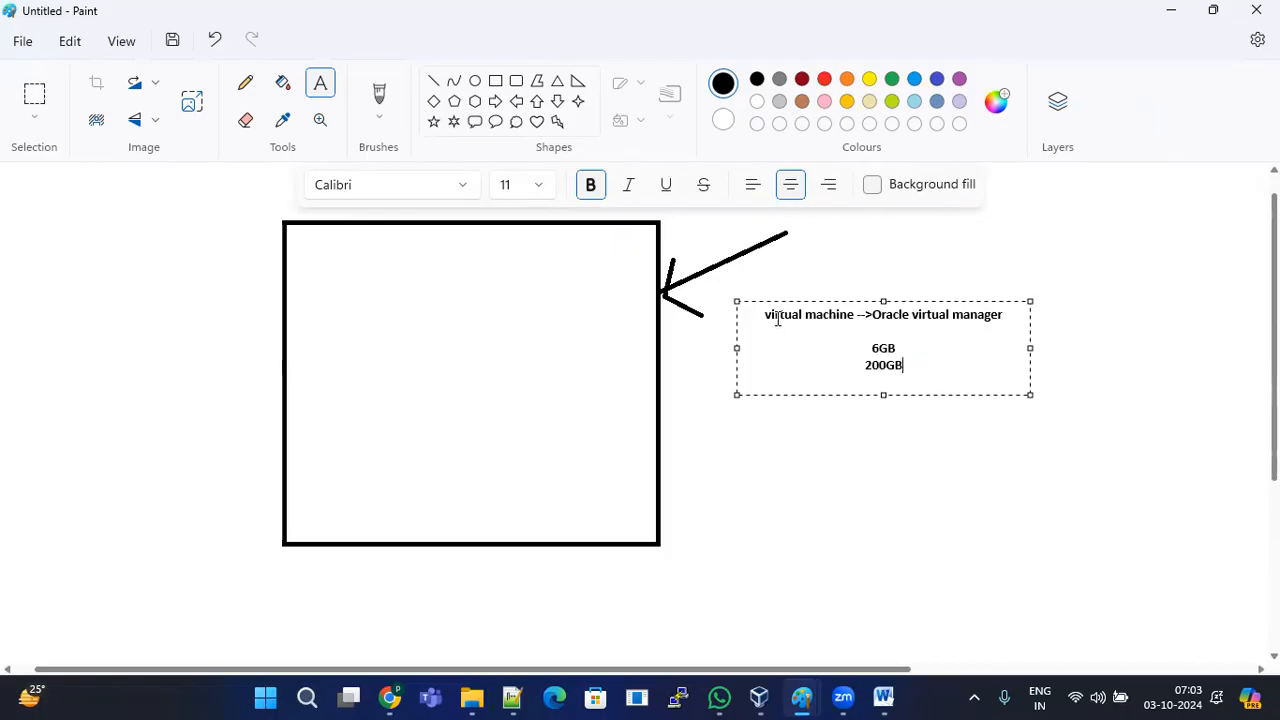
drag(765, 314, 851, 315)
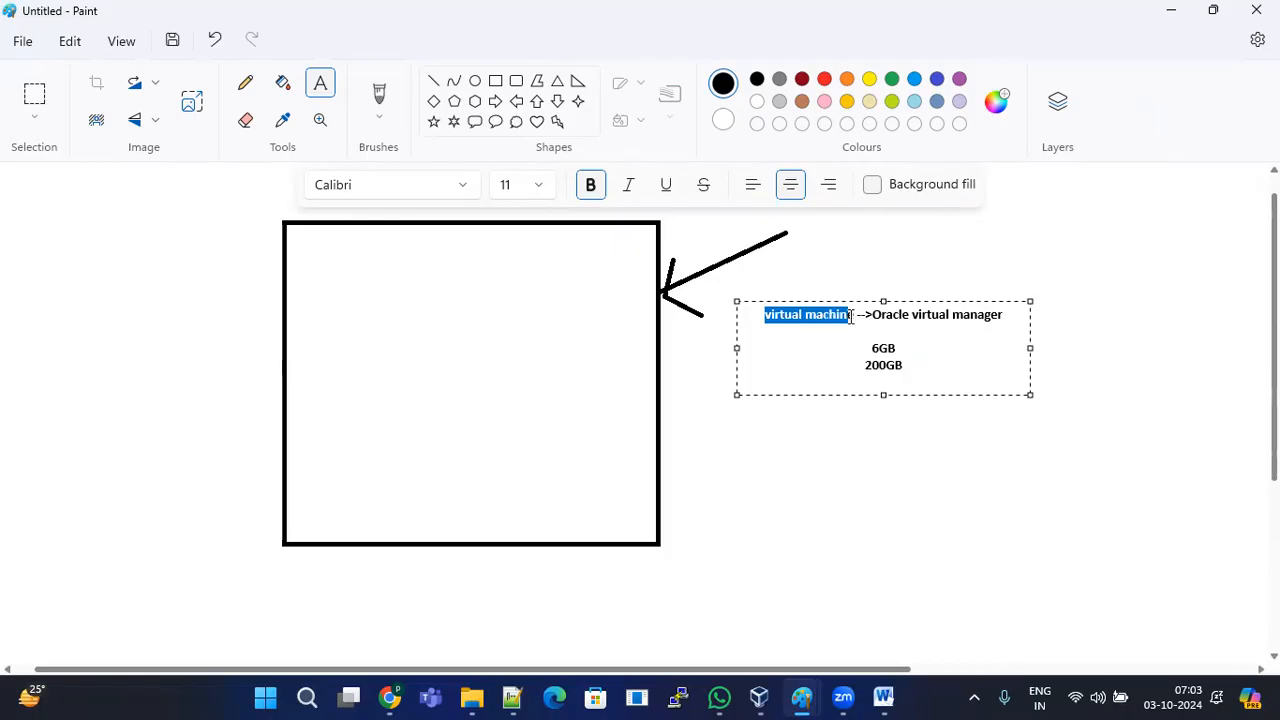
click(934, 377)
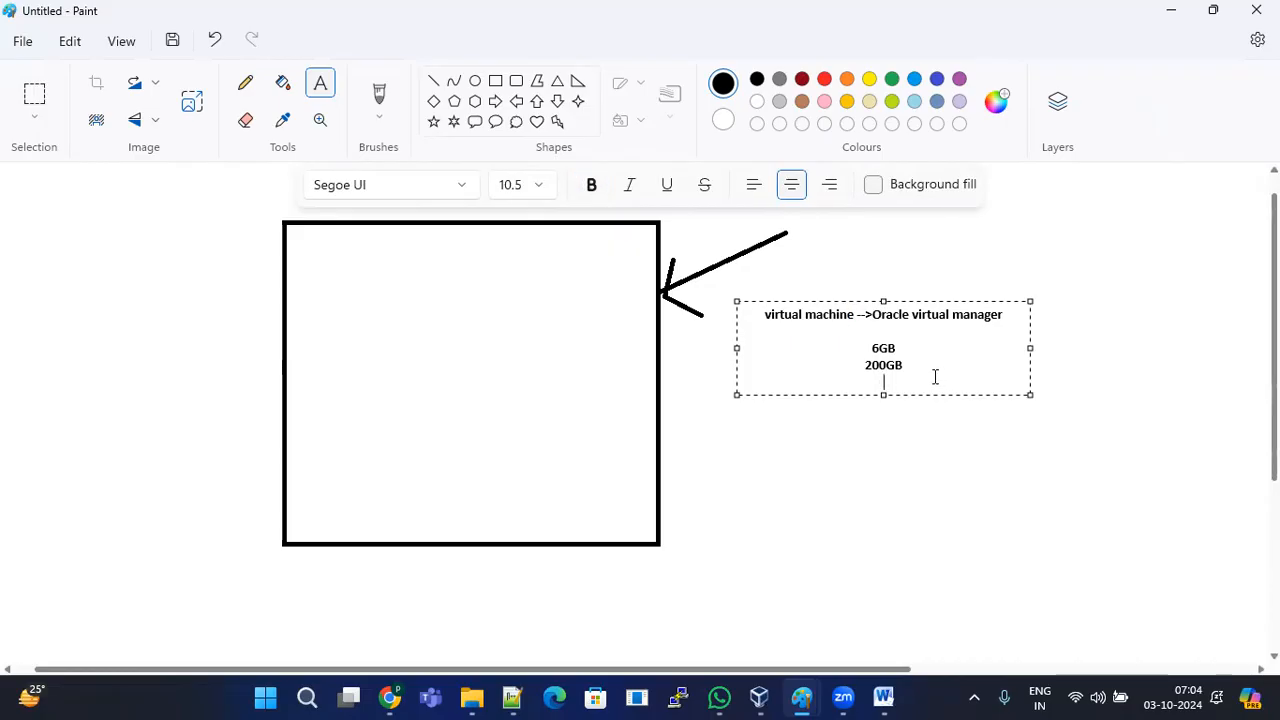
text(Oracle linux)
drag(866, 314, 1008, 316)
click(947, 316)
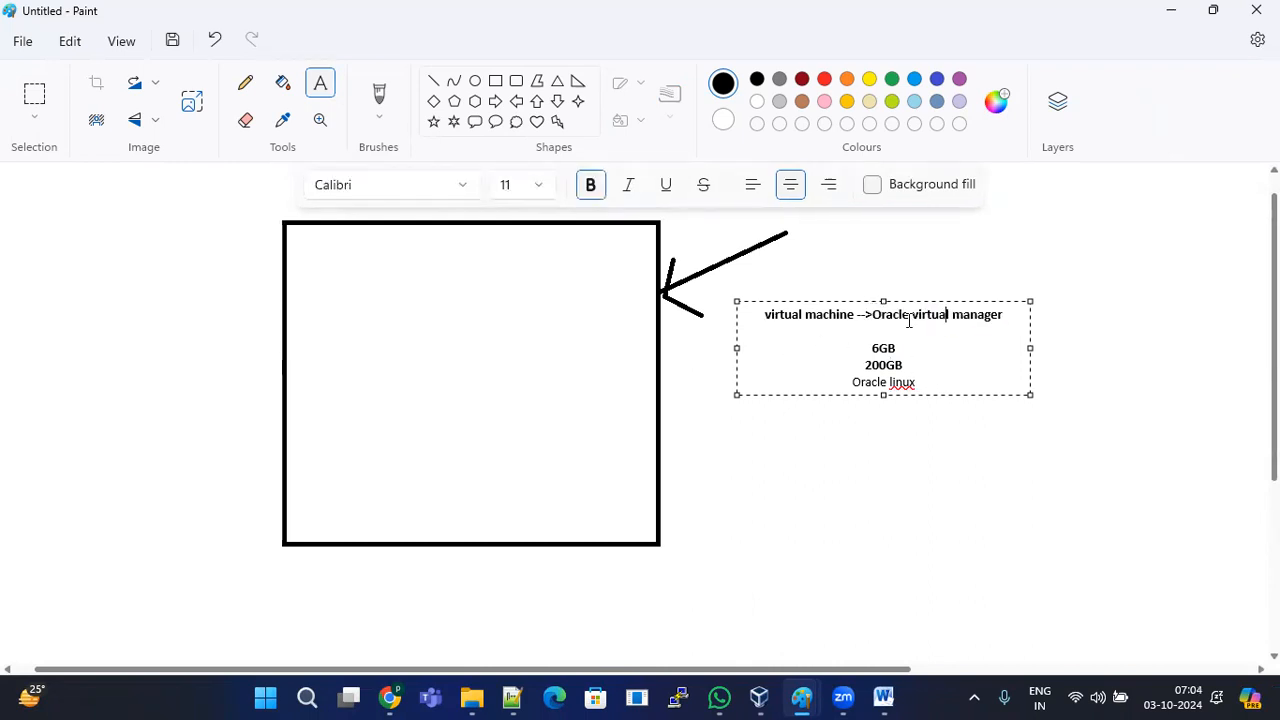
drag(877, 317, 1005, 318)
drag(765, 316, 862, 318)
drag(855, 381, 914, 381)
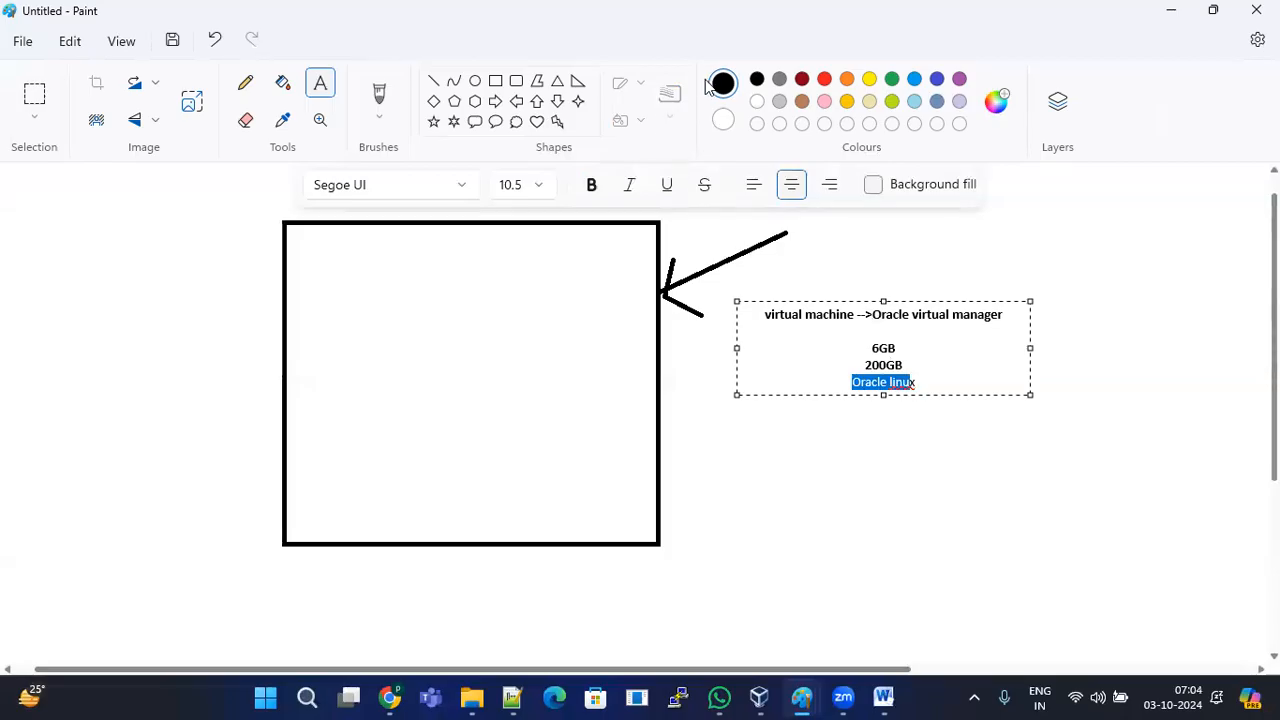
Step: Draw a rectangle just inside the large square
click(496, 84)
drag(297, 238, 637, 527)
click(720, 483)
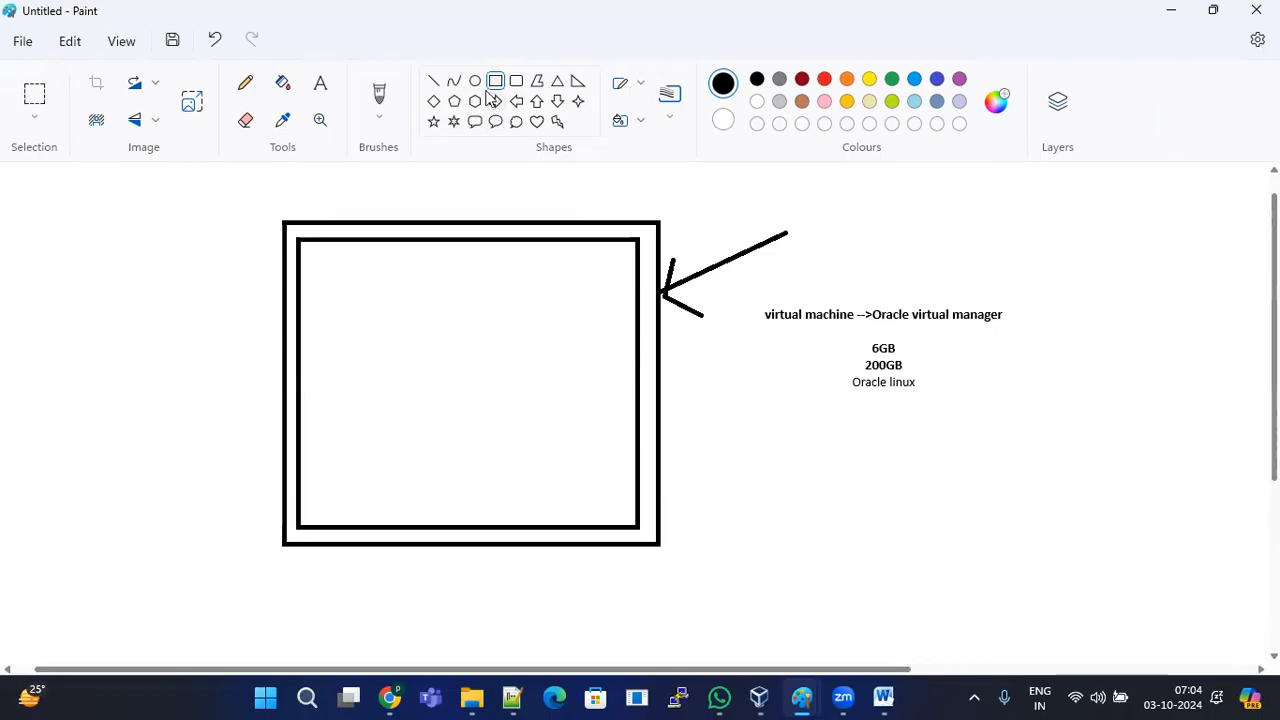
Step: Draw a small double-outlined box in the square's upper-left, then bring Notepad++ forward
drag(329, 285, 444, 385)
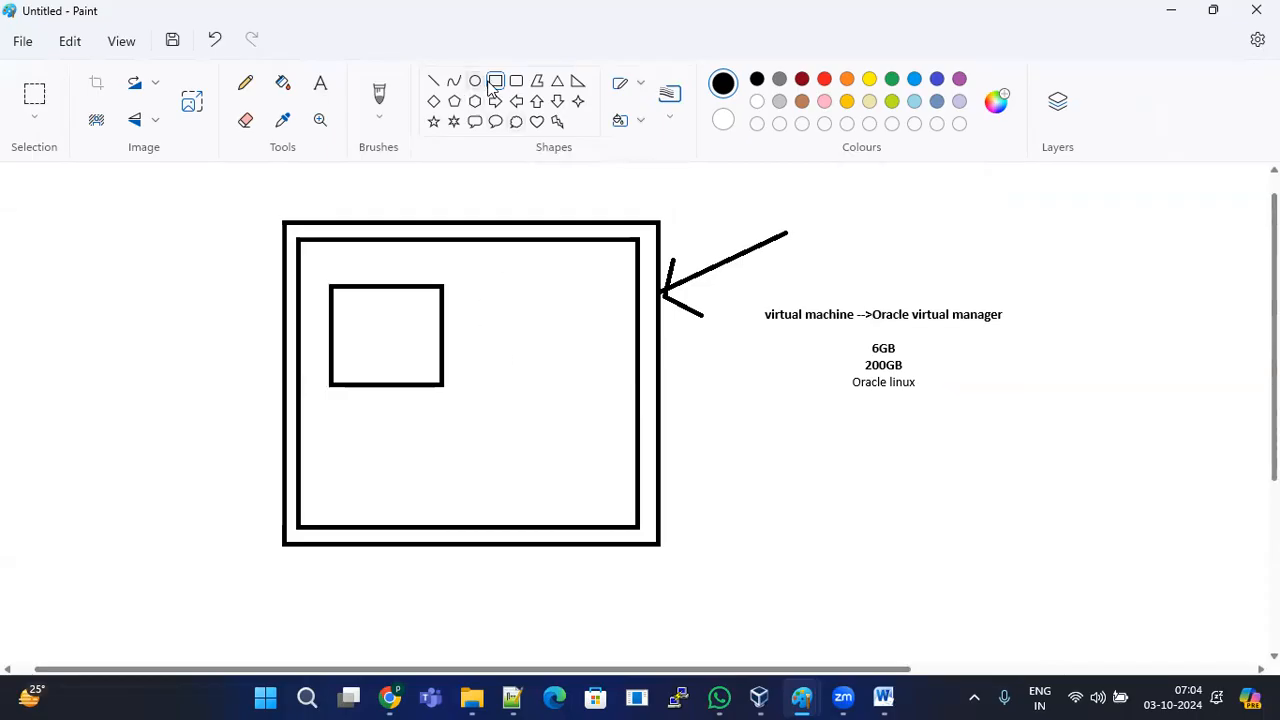
drag(343, 299, 431, 373)
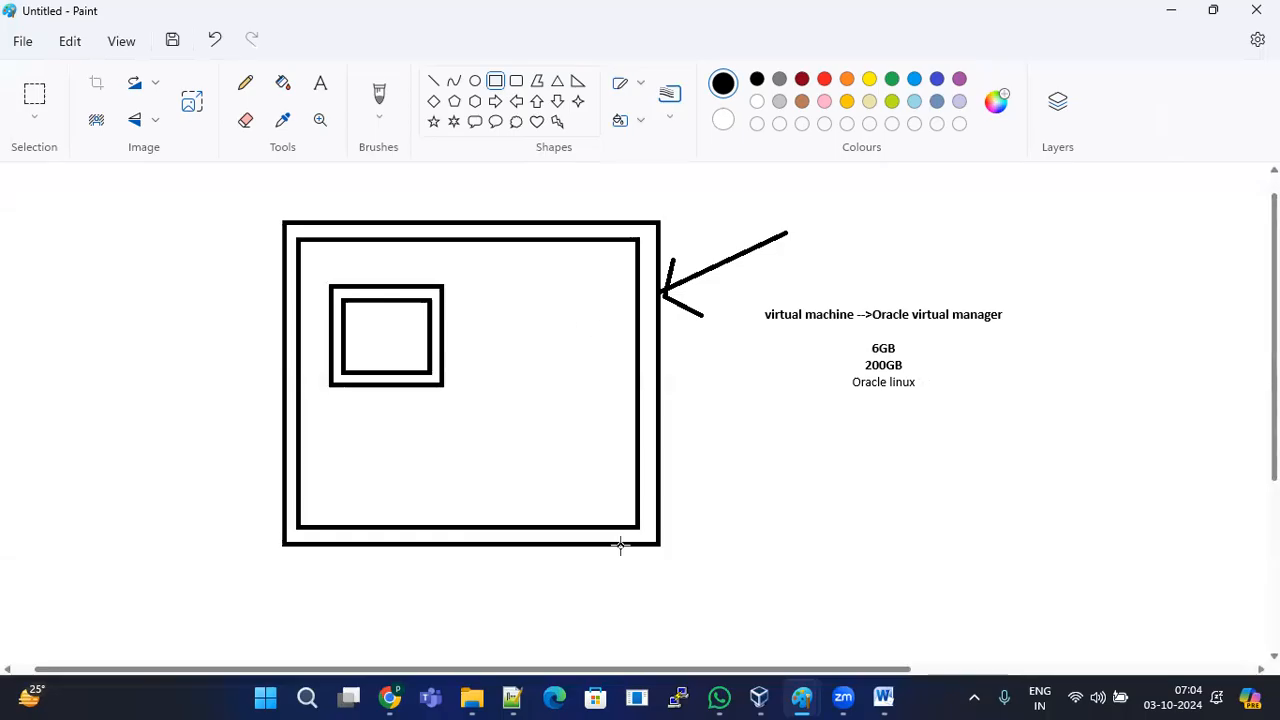
click(512, 697)
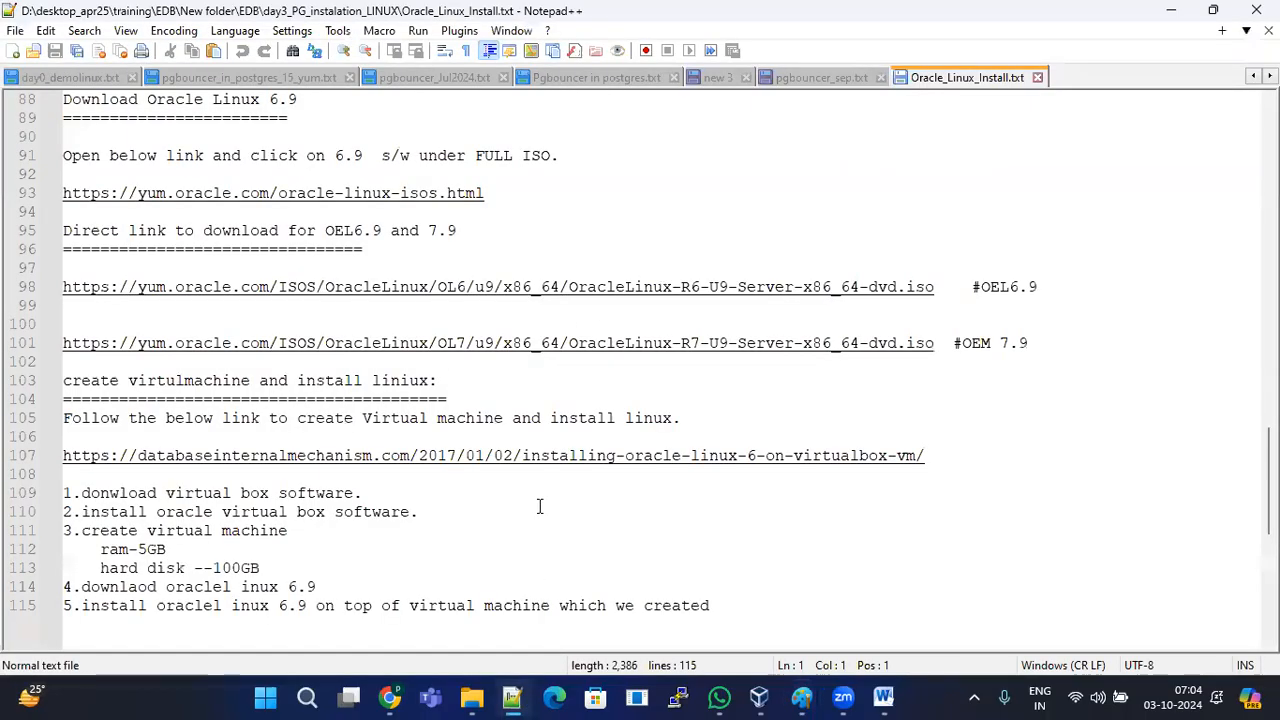
Step: Select the Download Oracle Virtual Box heading in Oracle_Linux_Install.txt, then switch to Chrome
scroll(539, 507, up, 6)
scroll(539, 507, up, 5)
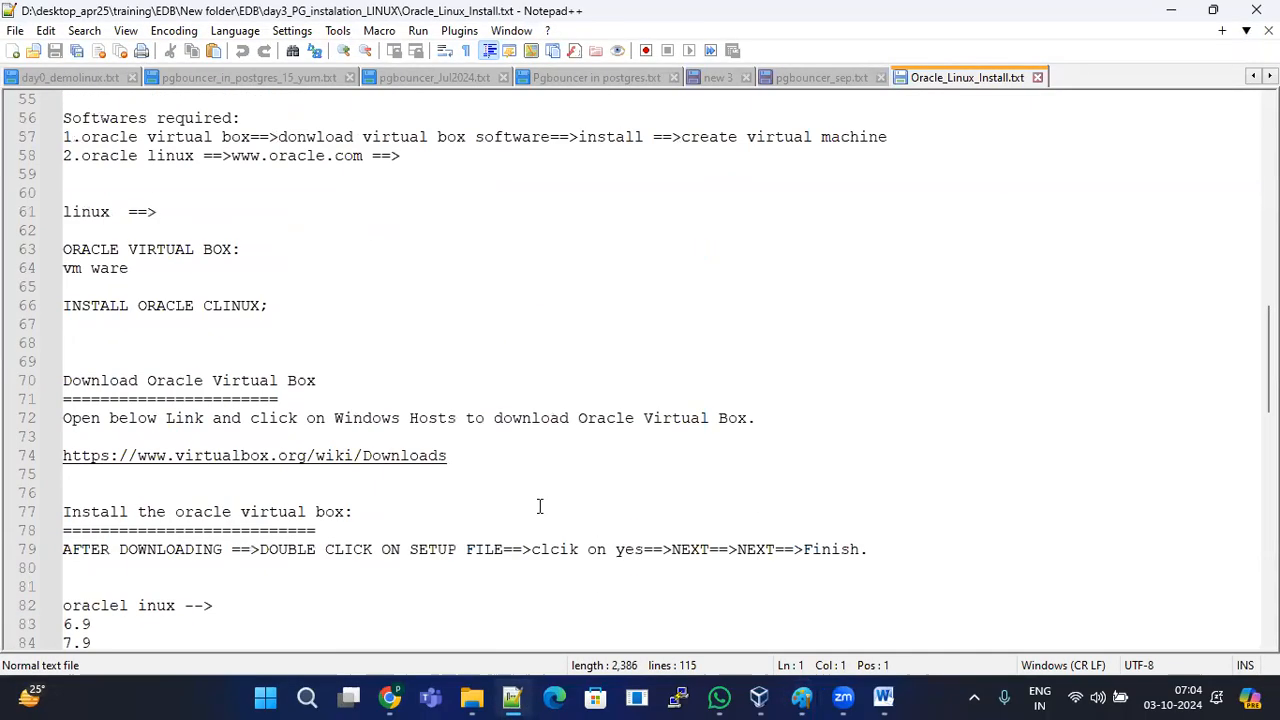
scroll(502, 413, down, 2)
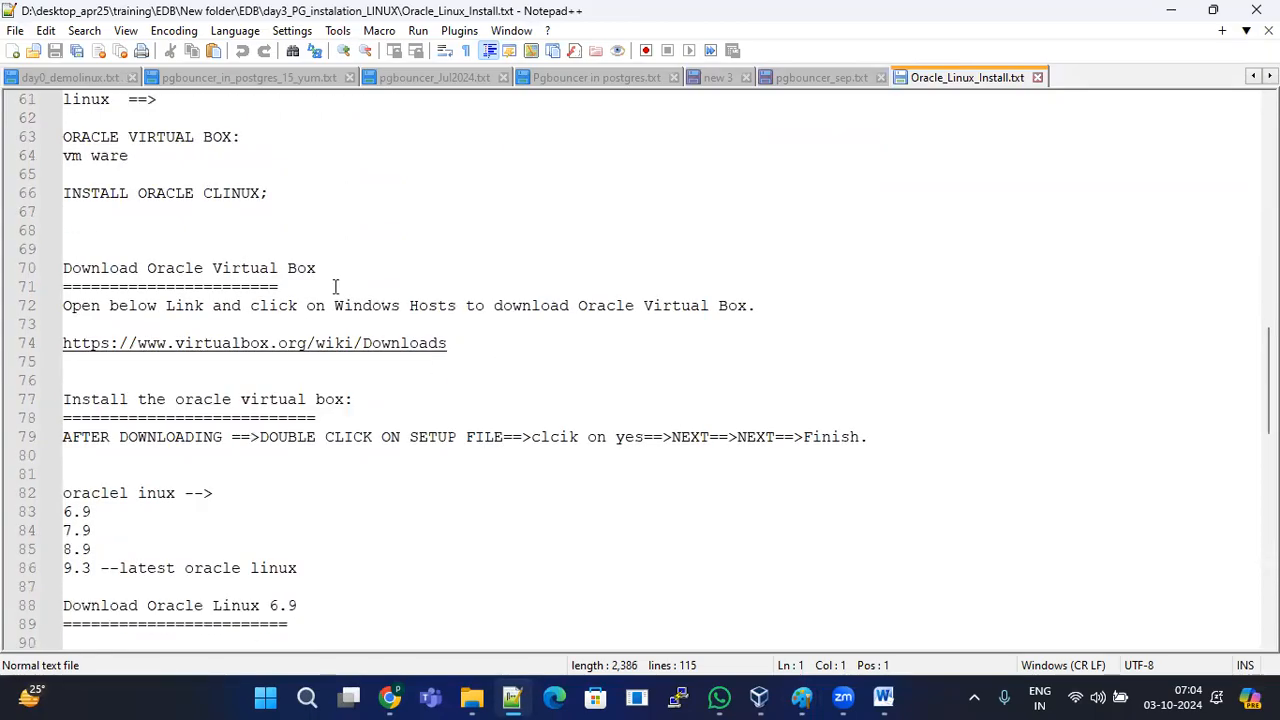
drag(335, 272, 78, 268)
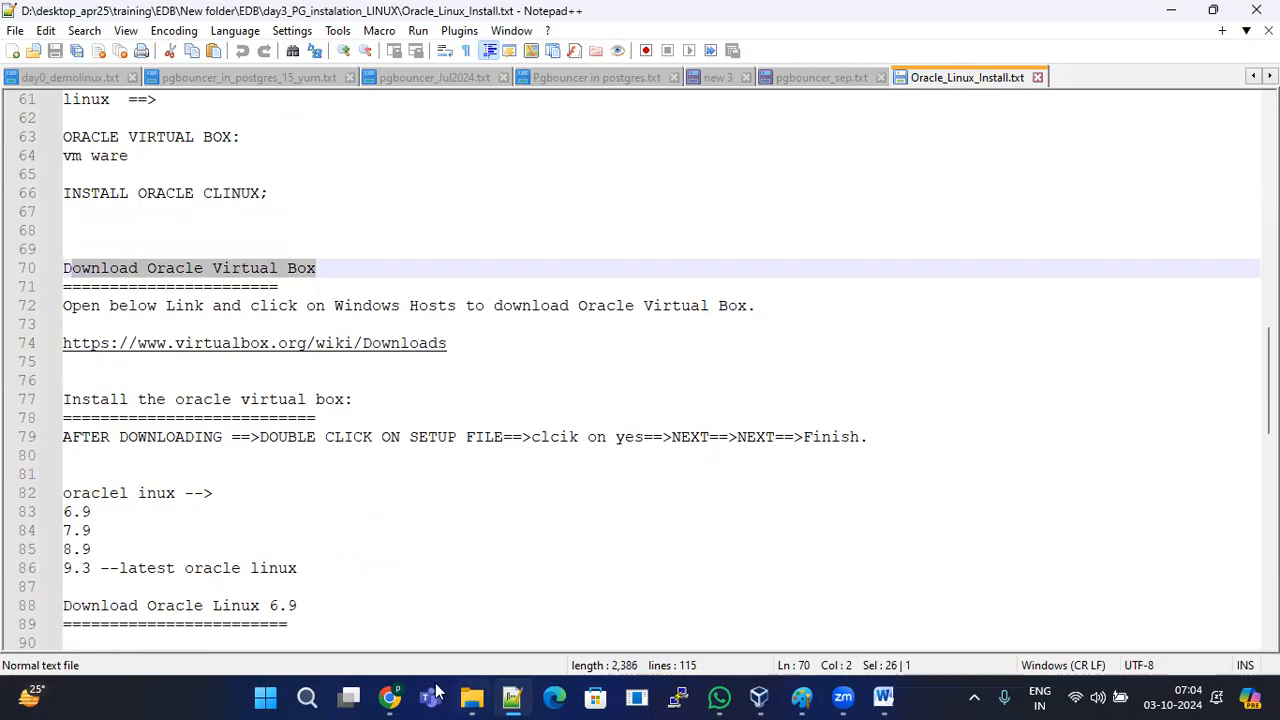
click(389, 697)
Step: Search Google in a new tab for 'oracle virtual box manager free donwload'
click(594, 14)
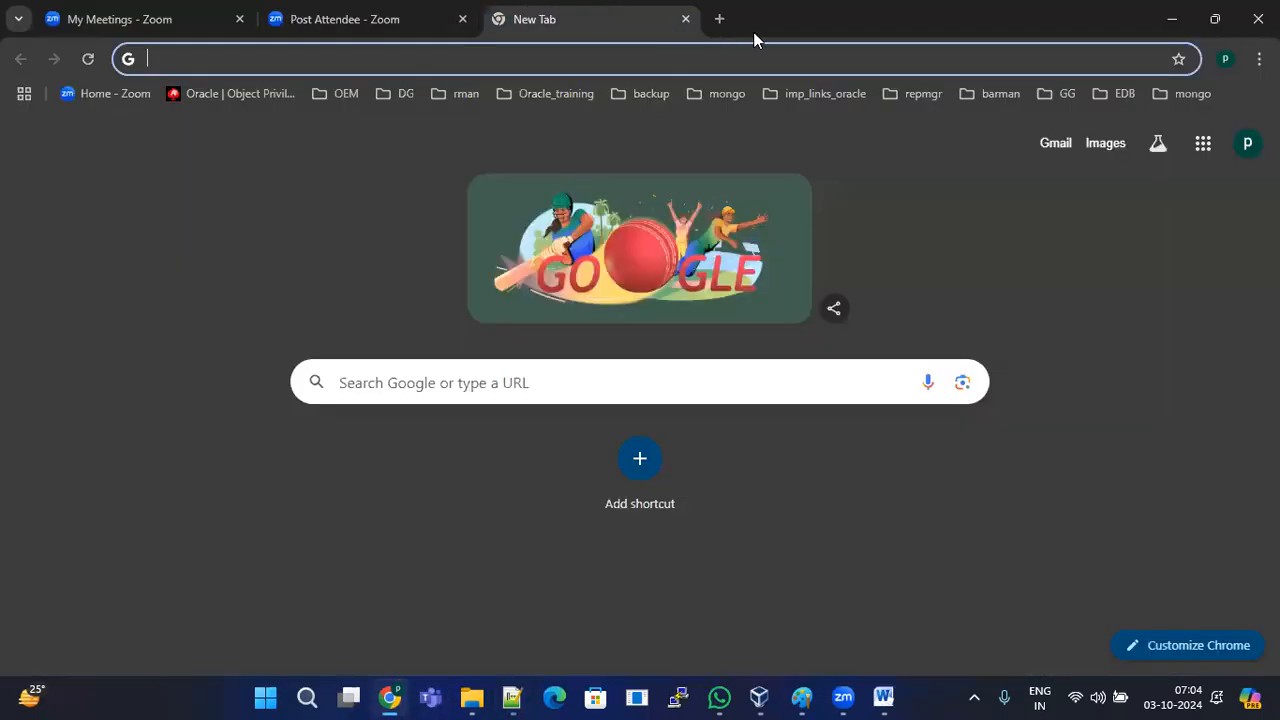
click(568, 58)
text(or)
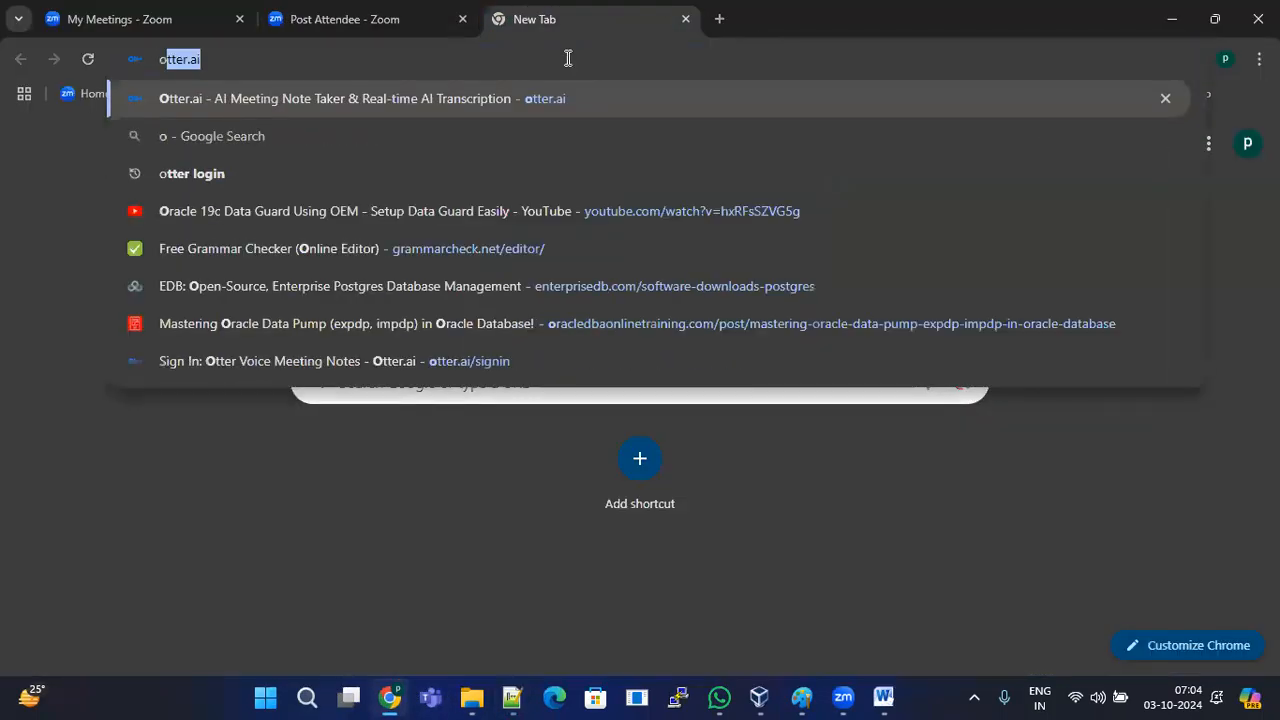
key(Escape)
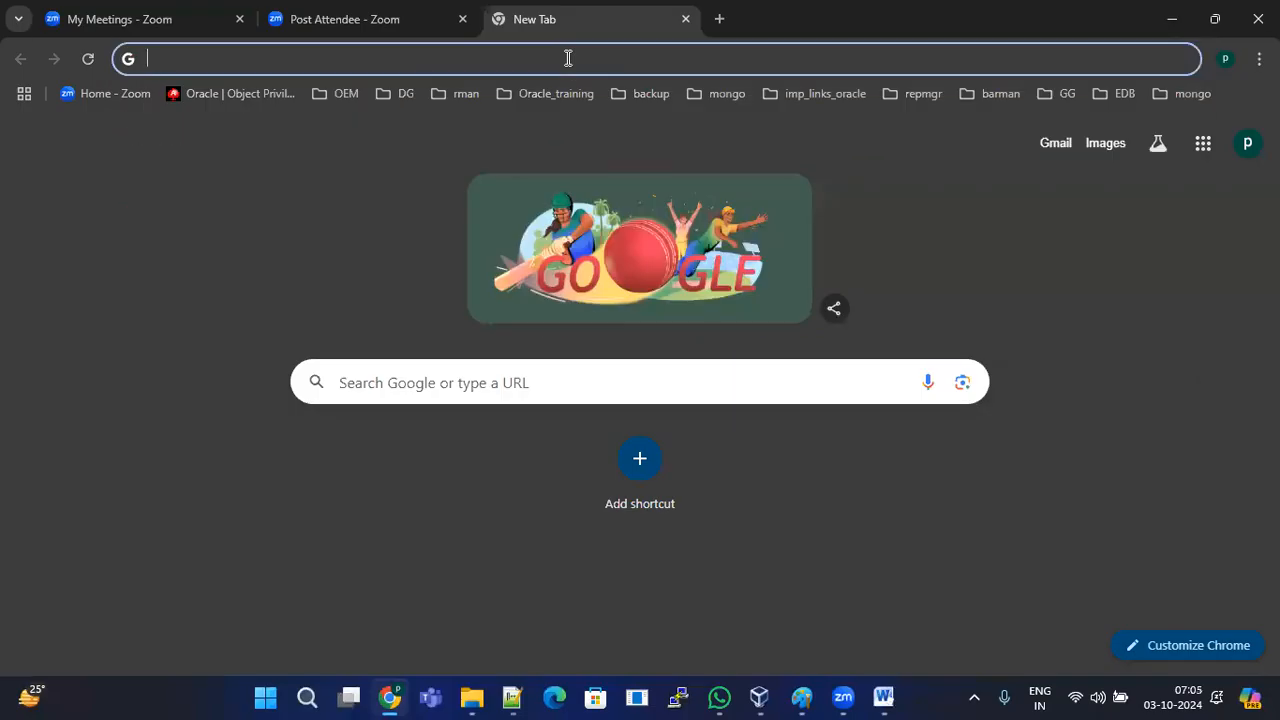
text(oracle virtual box manager free donwloa)
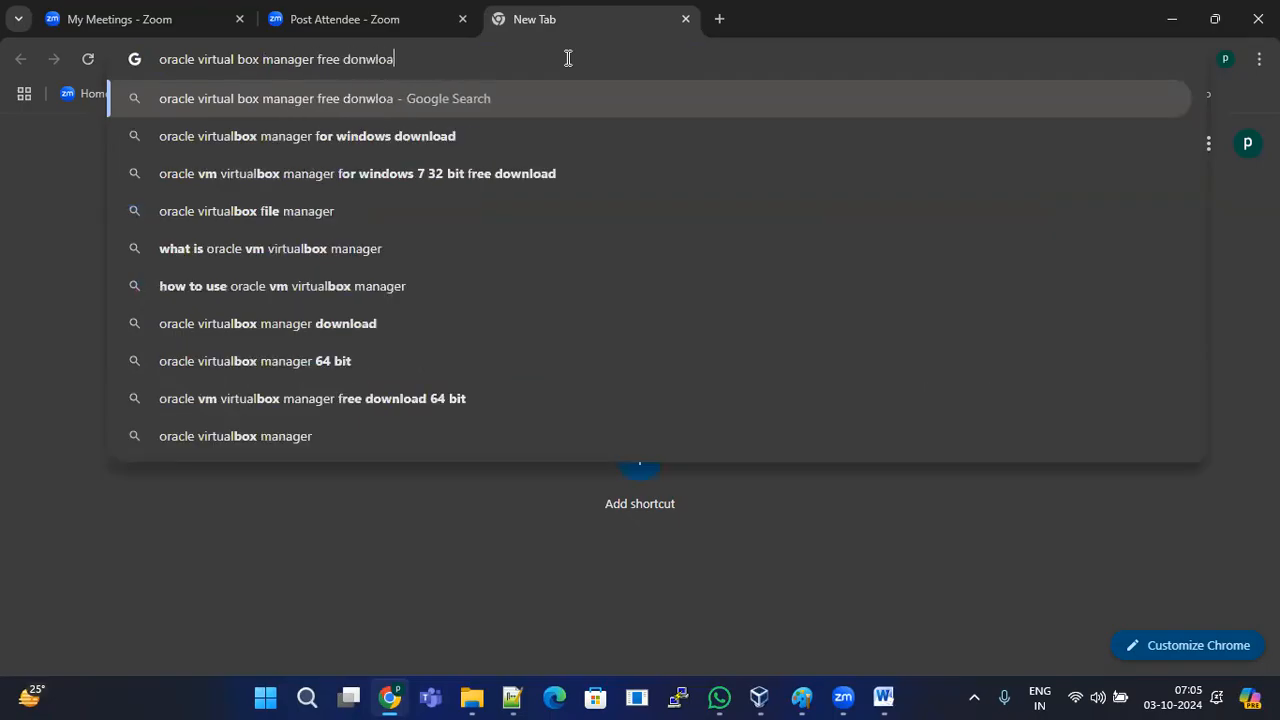
text(d)
key(Return)
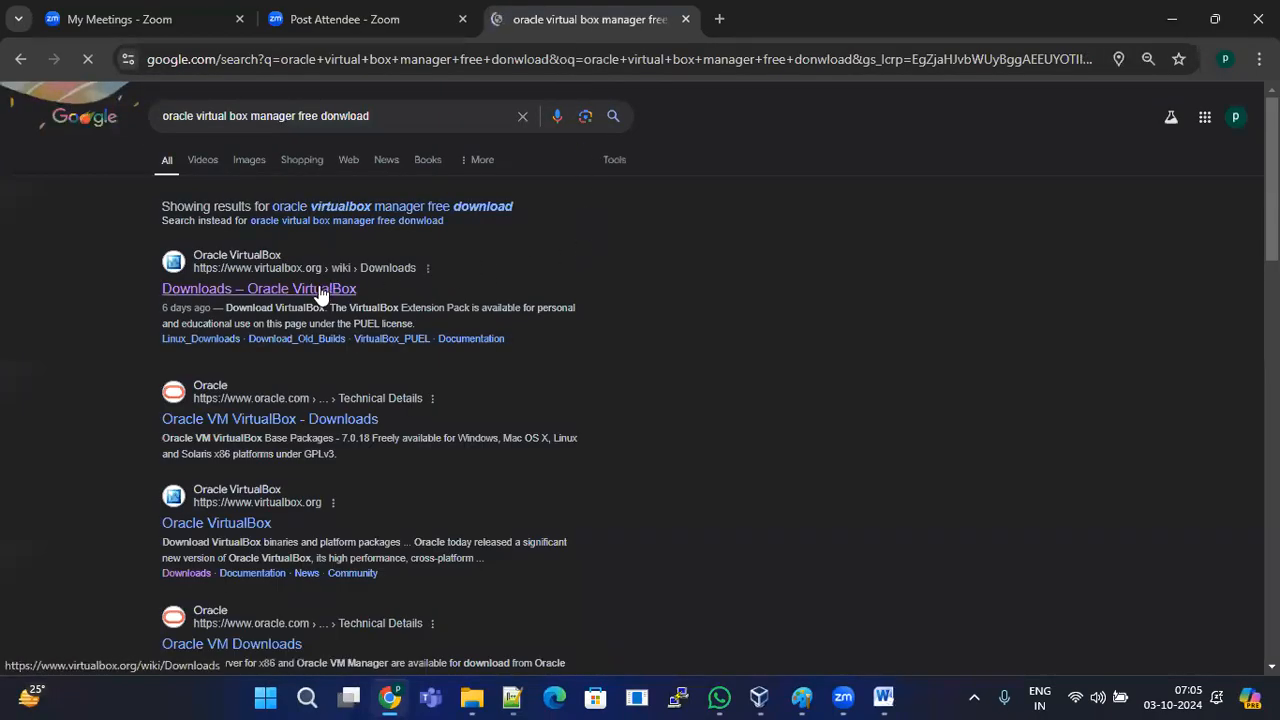
Step: Open the first result, the VirtualBox Downloads page, in a new tab and switch to it
right_click(322, 288)
click(418, 310)
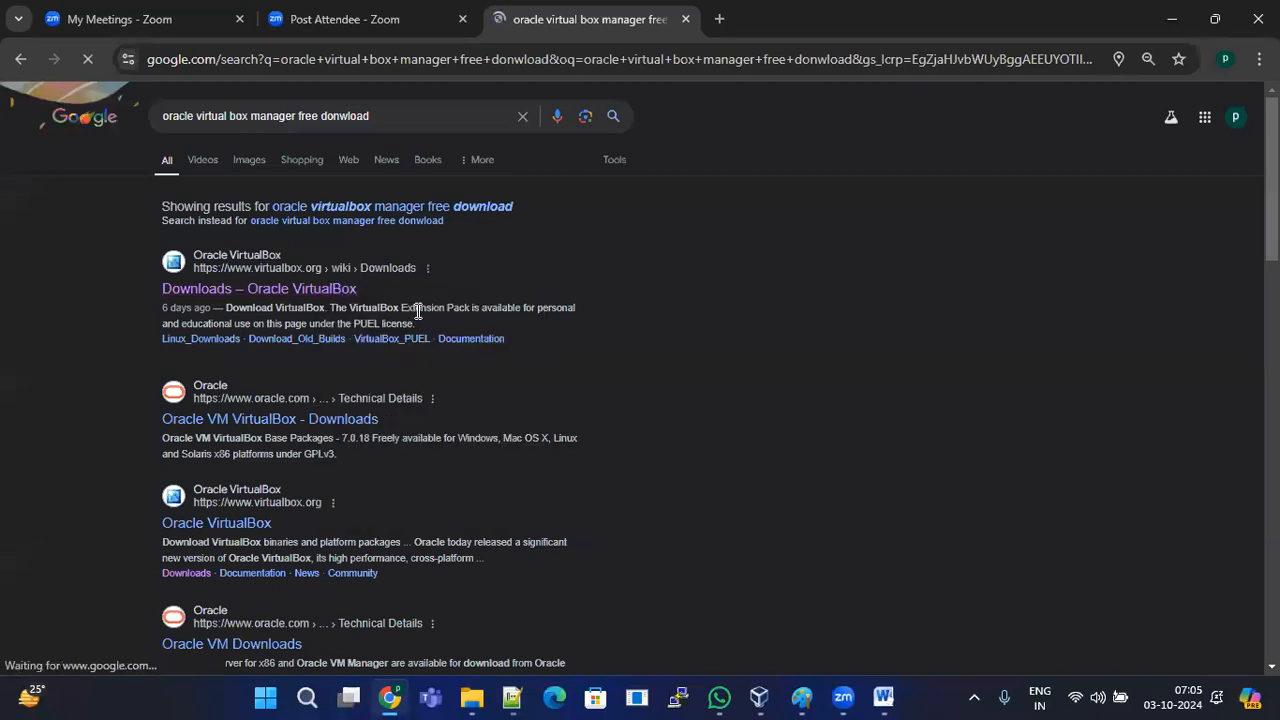
click(734, 10)
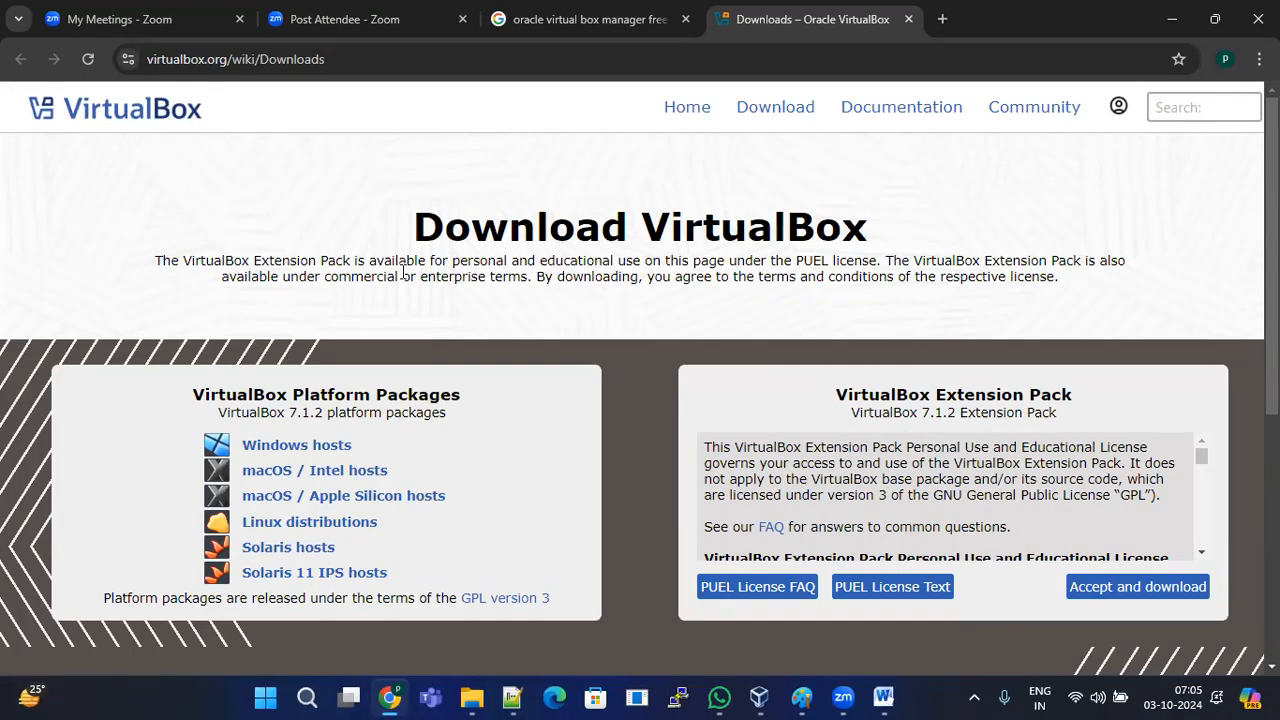
Step: Download the VirtualBox 7.1.2 installer for Windows hosts and select the page address
click(320, 453)
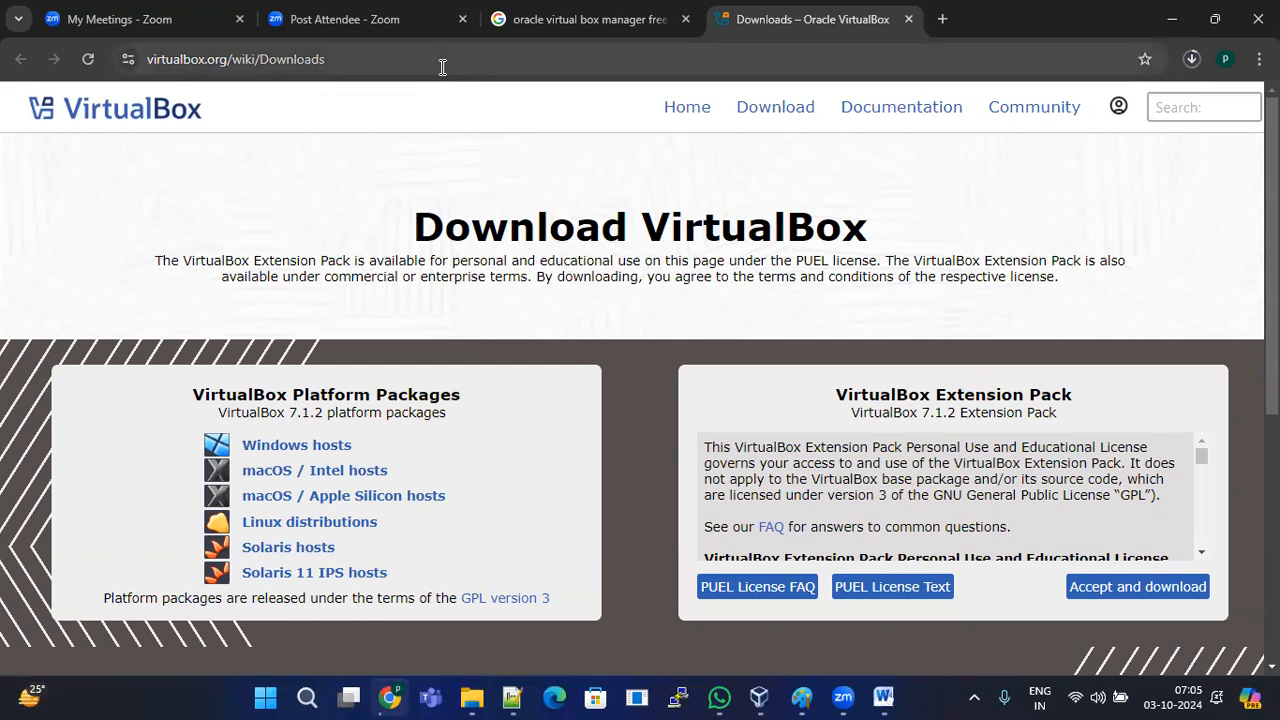
click(552, 66)
double_click(557, 68)
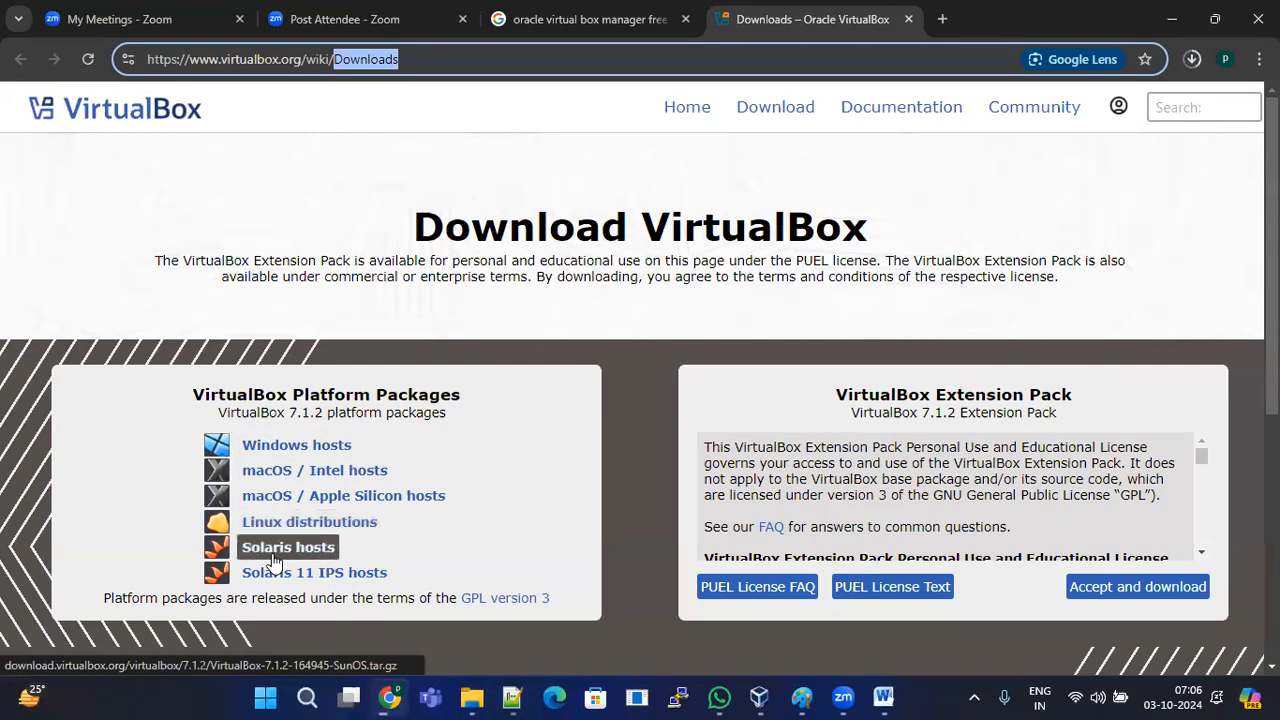
Step: Scroll the downloads page briefly, then minimize the browser to show the desktop with Win+D
scroll(360, 541, down, 2)
scroll(360, 541, up, 2)
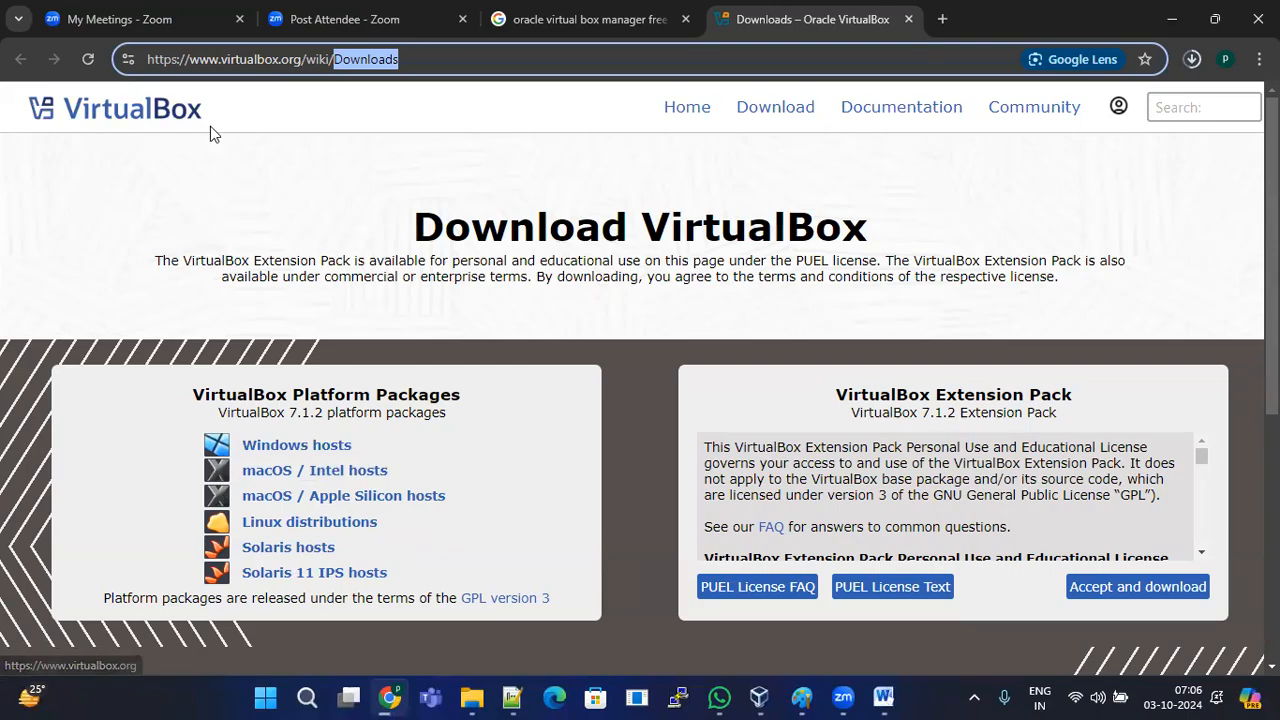
key(super+d)
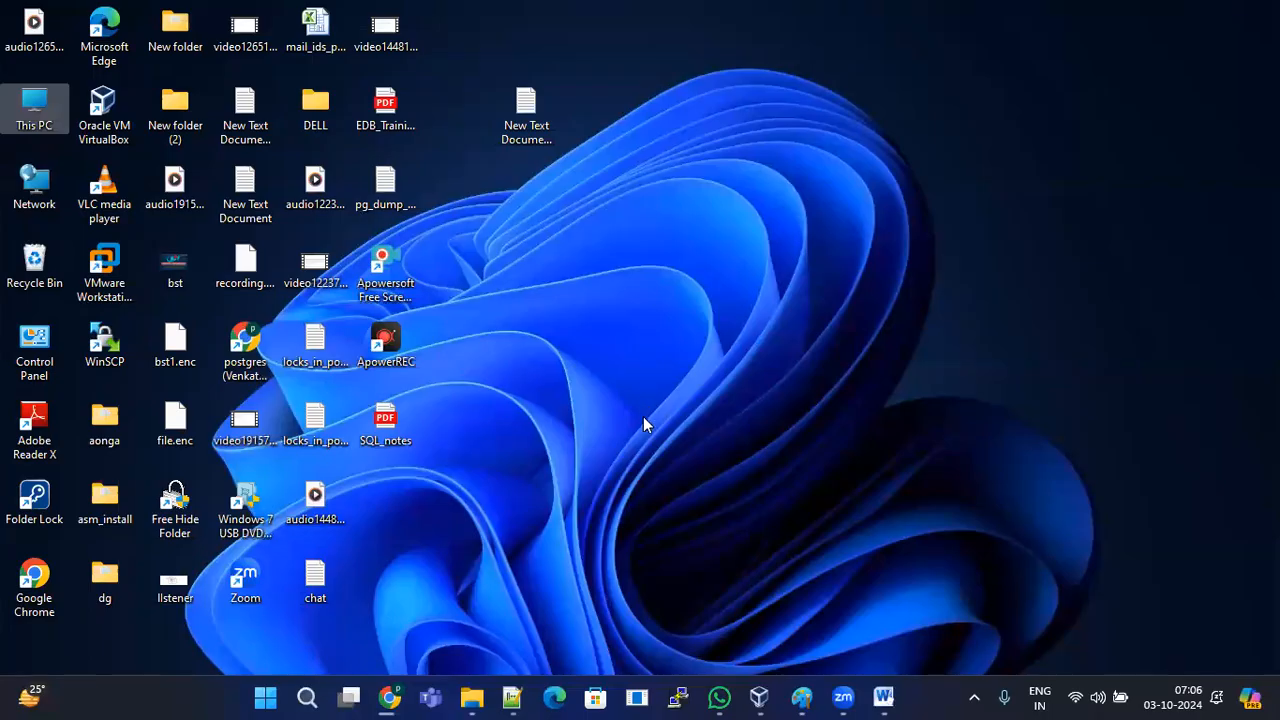
Step: Restore Chrome showing the VirtualBox Downloads page from the taskbar
click(389, 697)
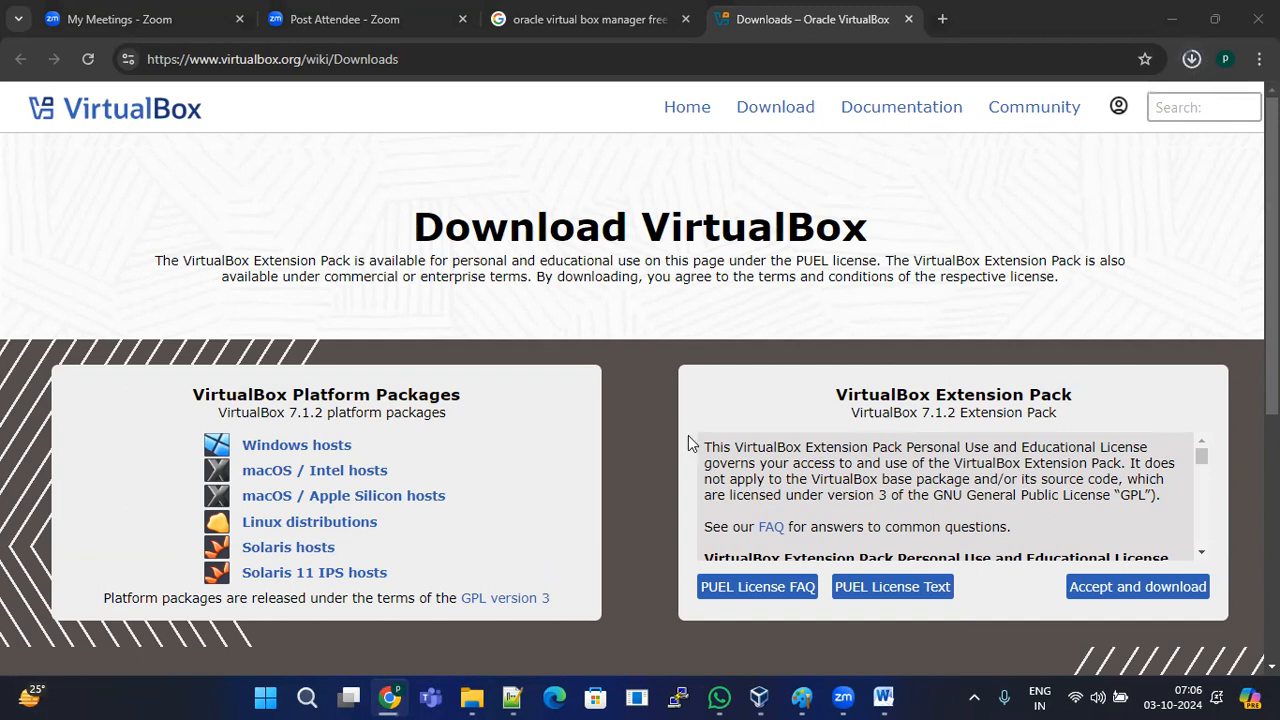
Step: Check the Downloads folder in File Explorer, then return to Chrome with the 106 MB installer done
click(472, 697)
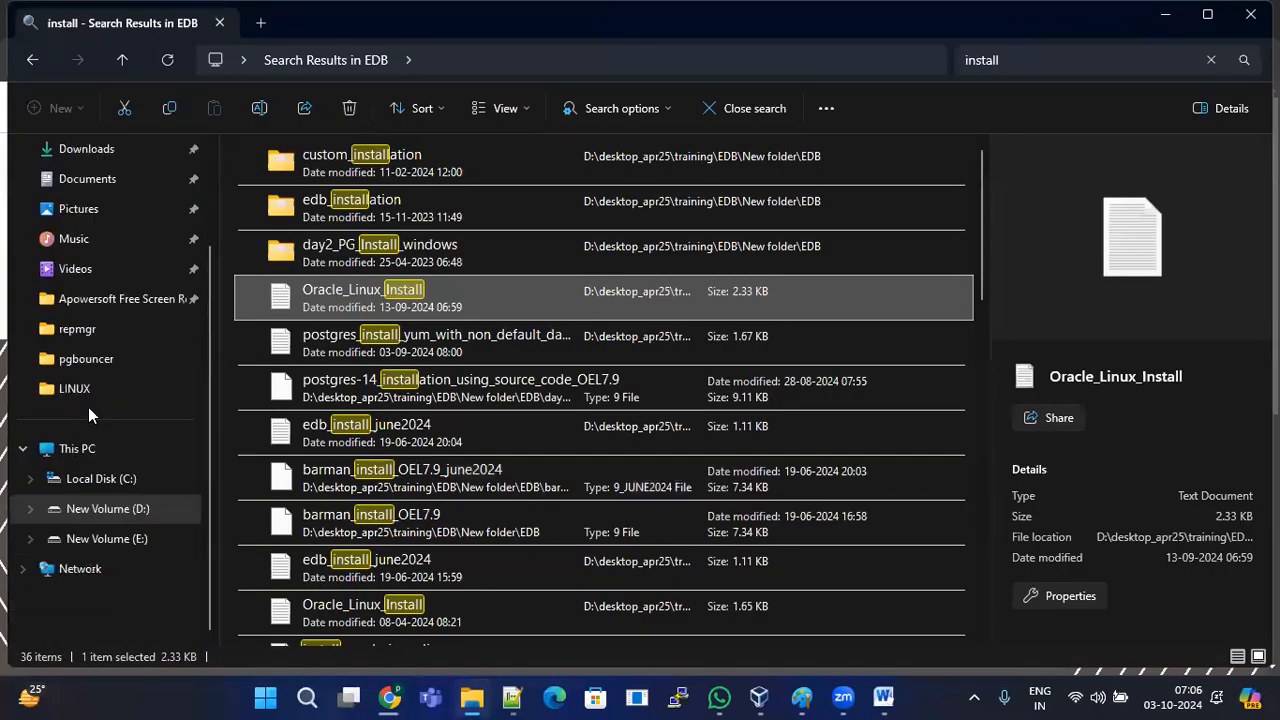
click(88, 304)
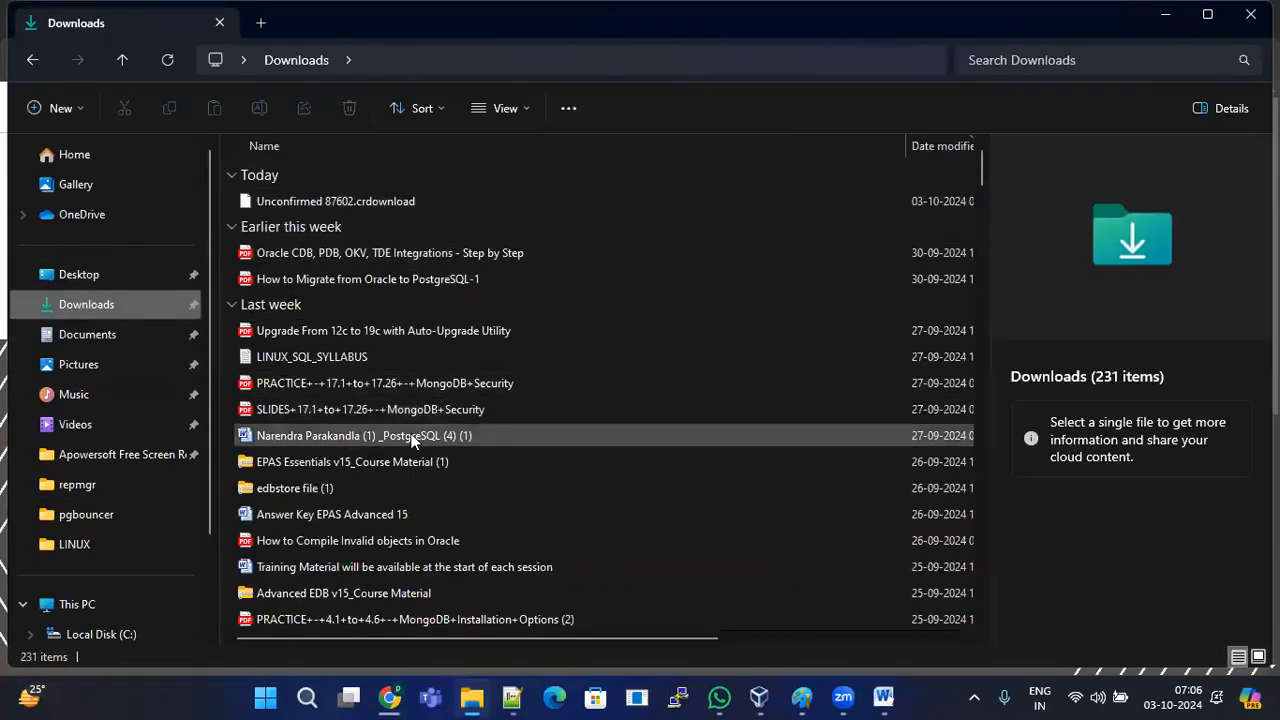
scroll(426, 460, down, 3)
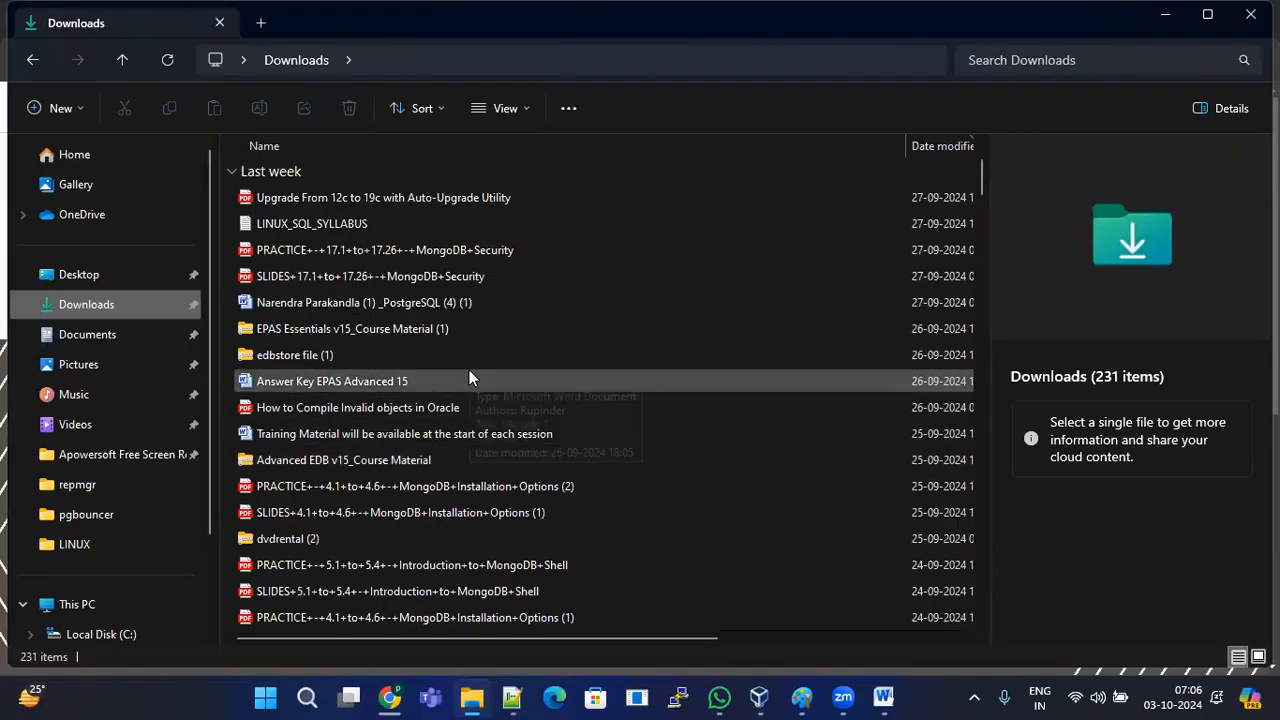
scroll(445, 360, down, 2)
scroll(433, 390, down, 2)
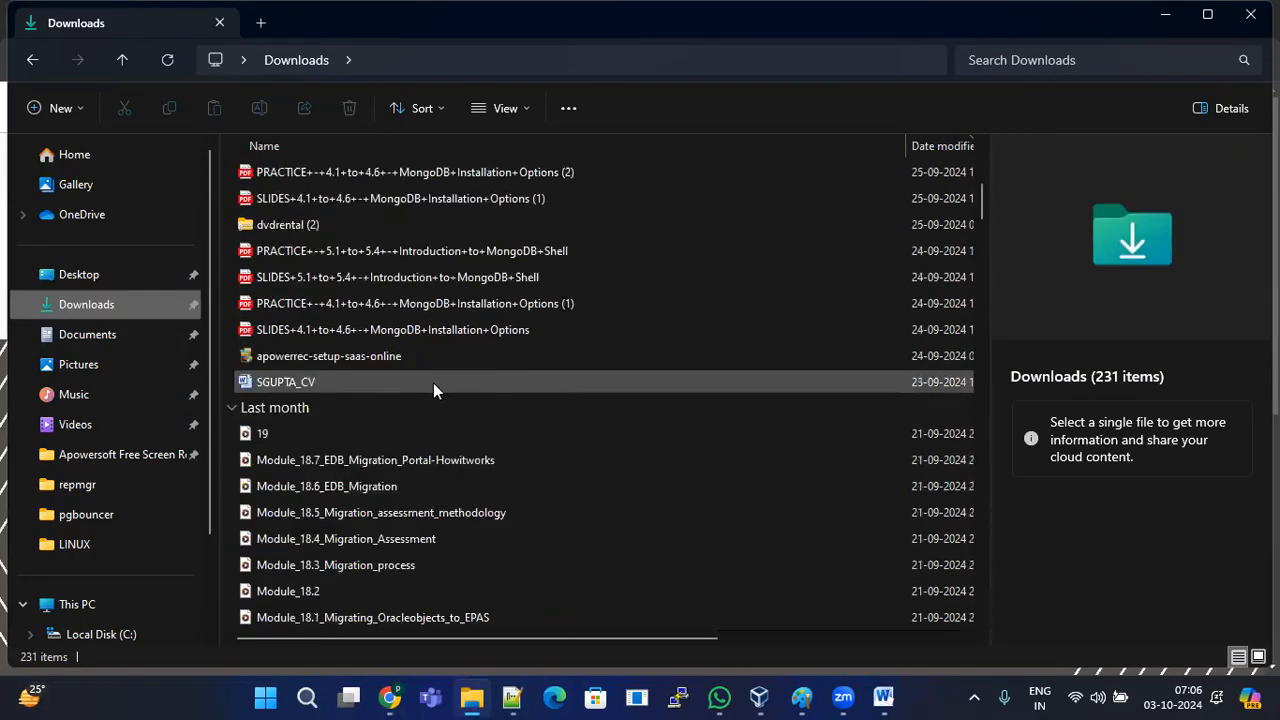
scroll(433, 390, up, 1)
click(392, 698)
mouse_move(712, 697)
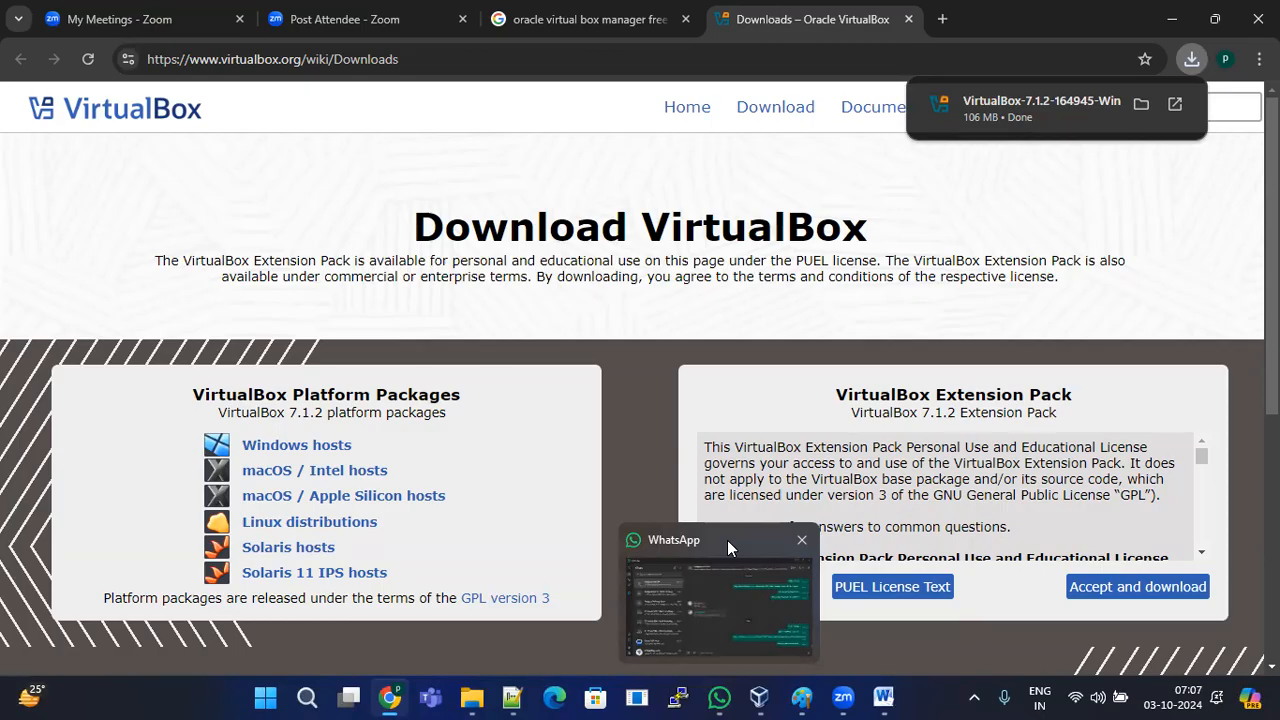
Step: Show VirtualBox-7.1.2-164945-Win in Downloads and launch it to open the Setup Wizard
click(1139, 103)
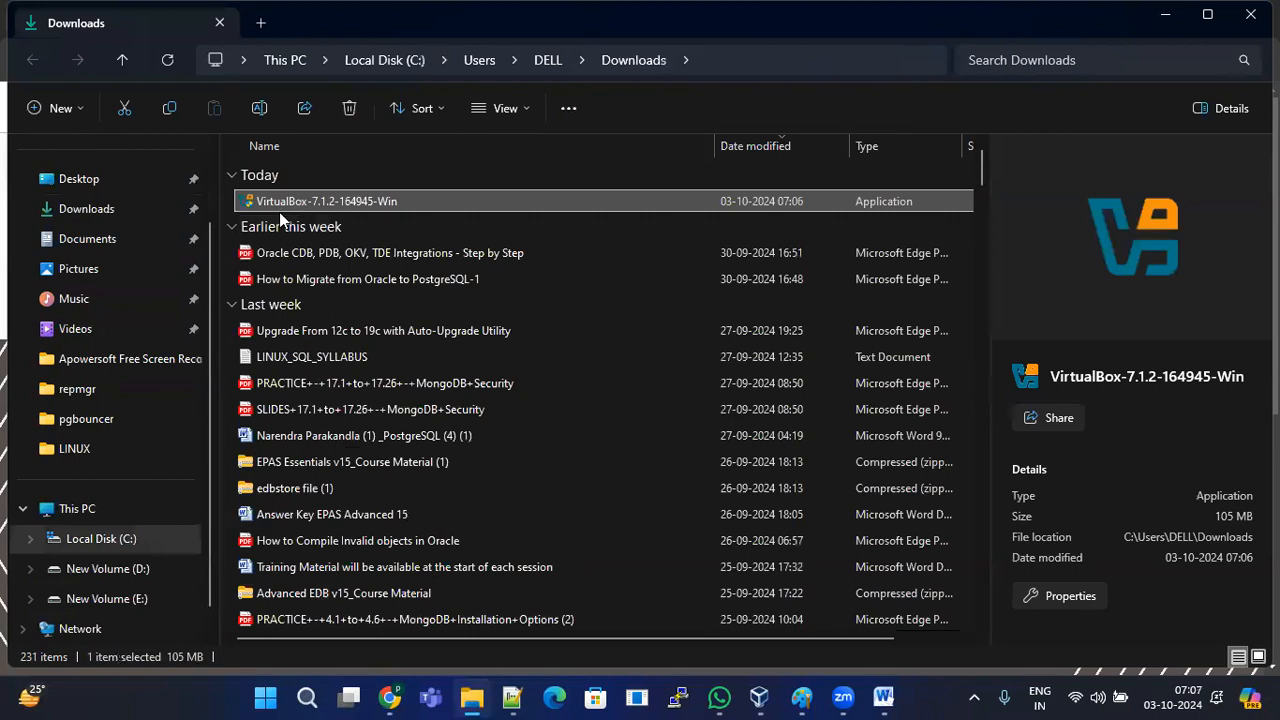
click(303, 226)
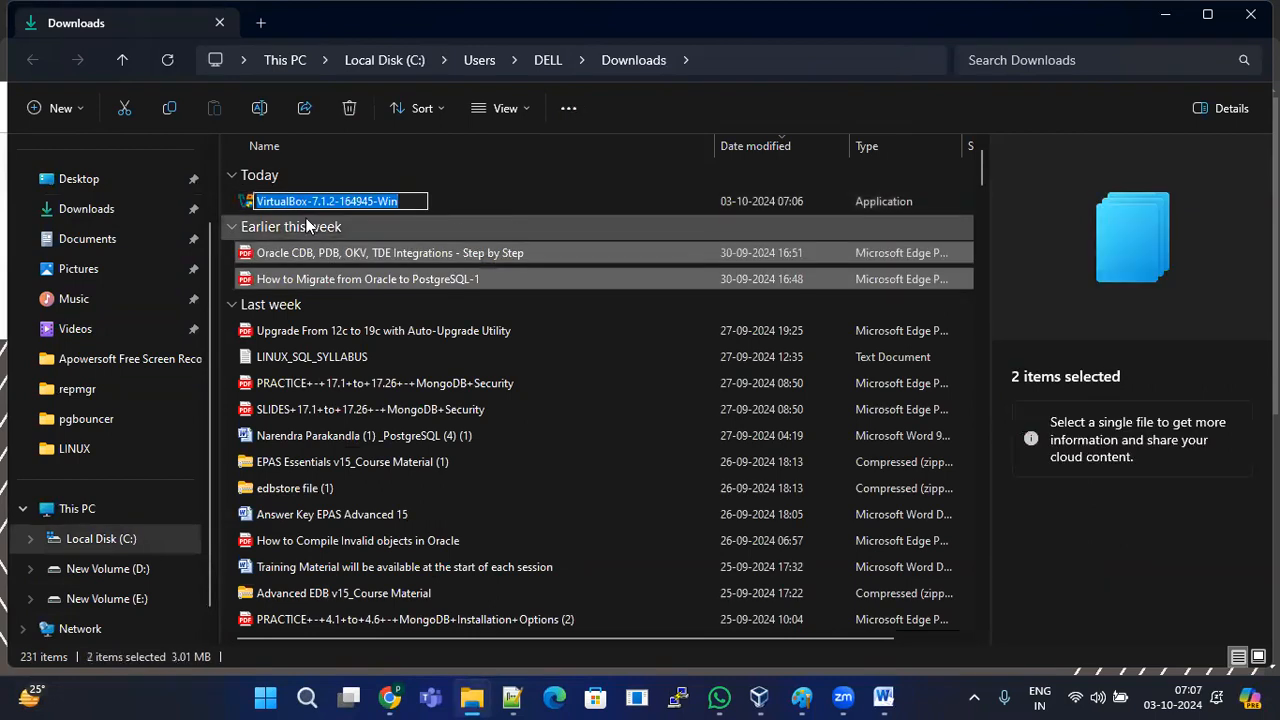
click(319, 210)
click(298, 218)
click(358, 197)
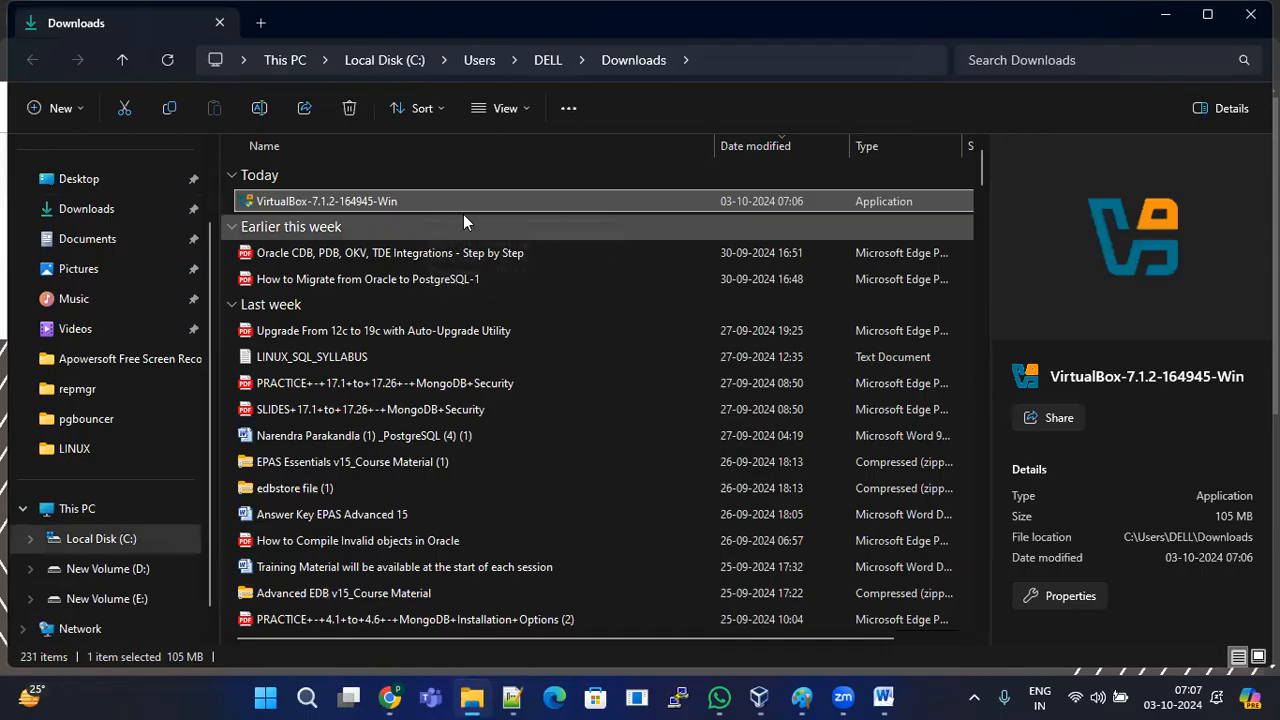
click(326, 229)
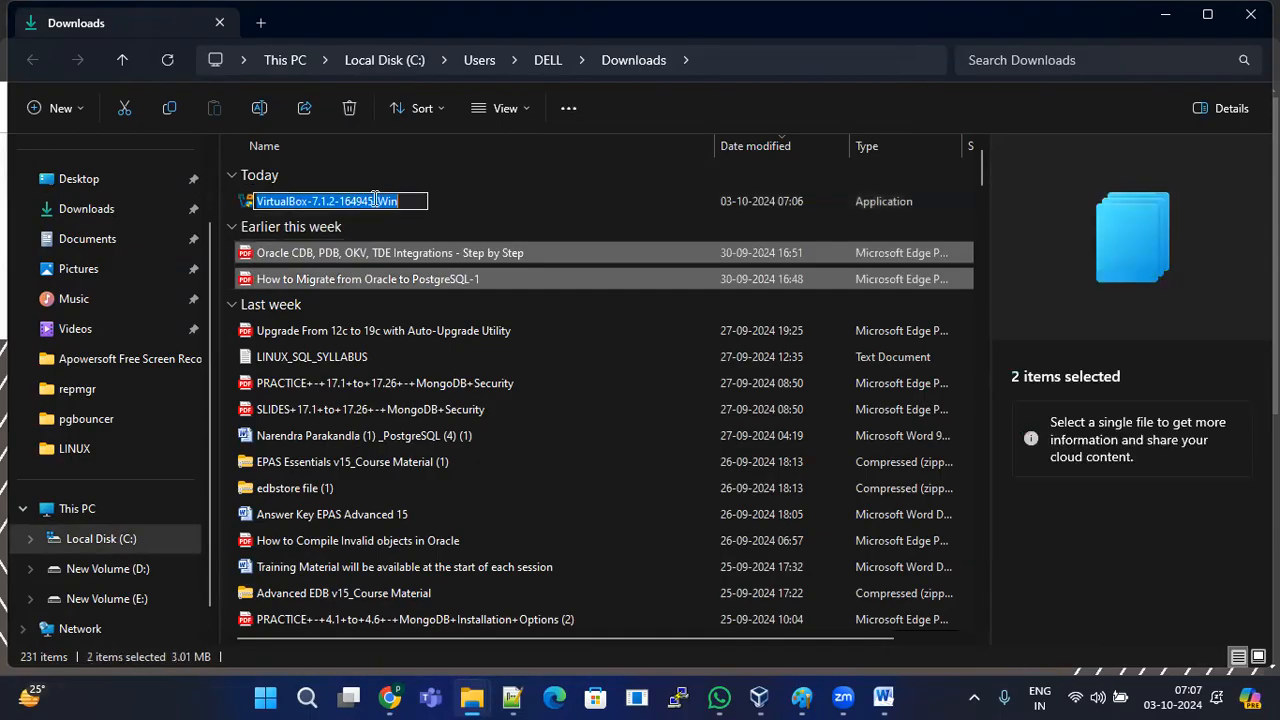
click(410, 224)
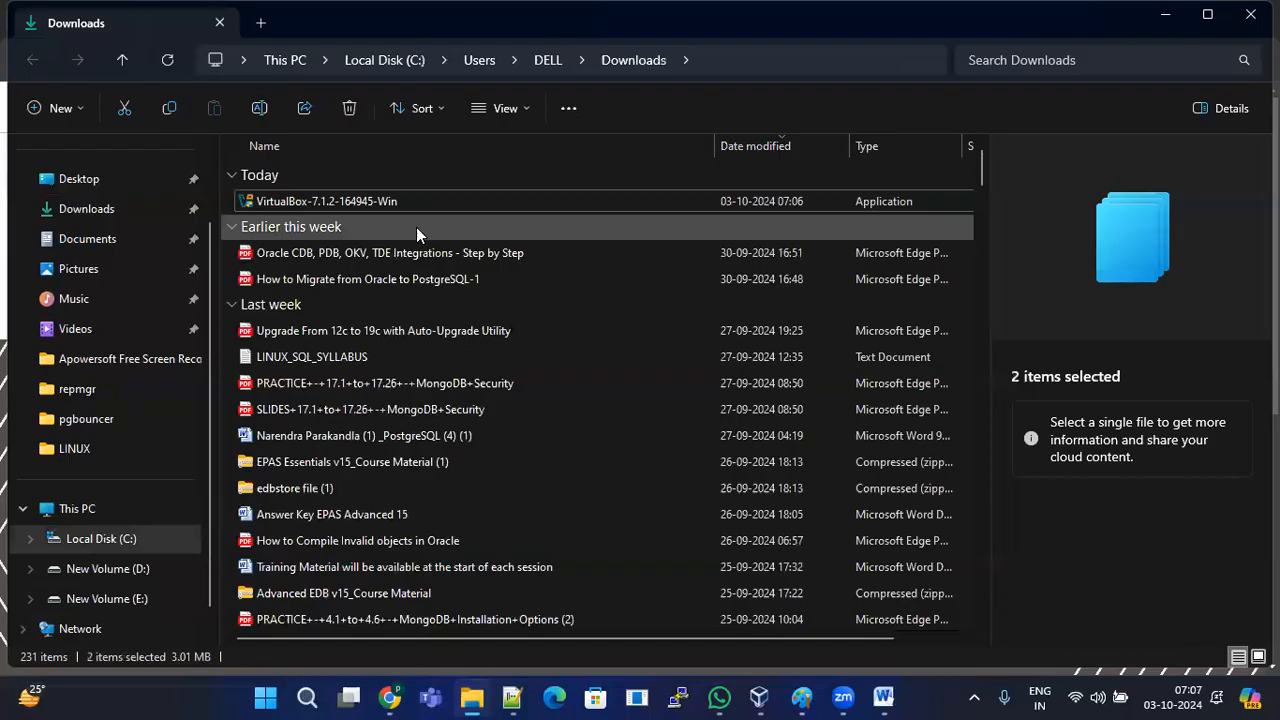
click(396, 203)
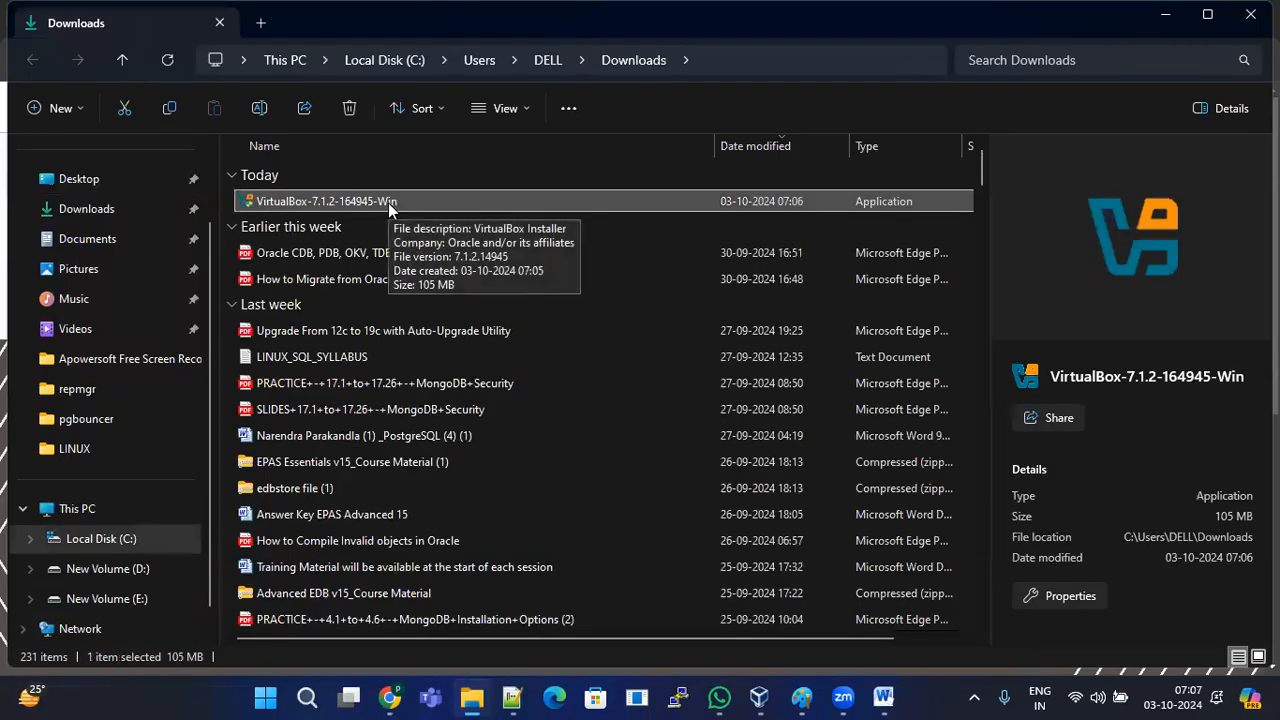
double_click(394, 201)
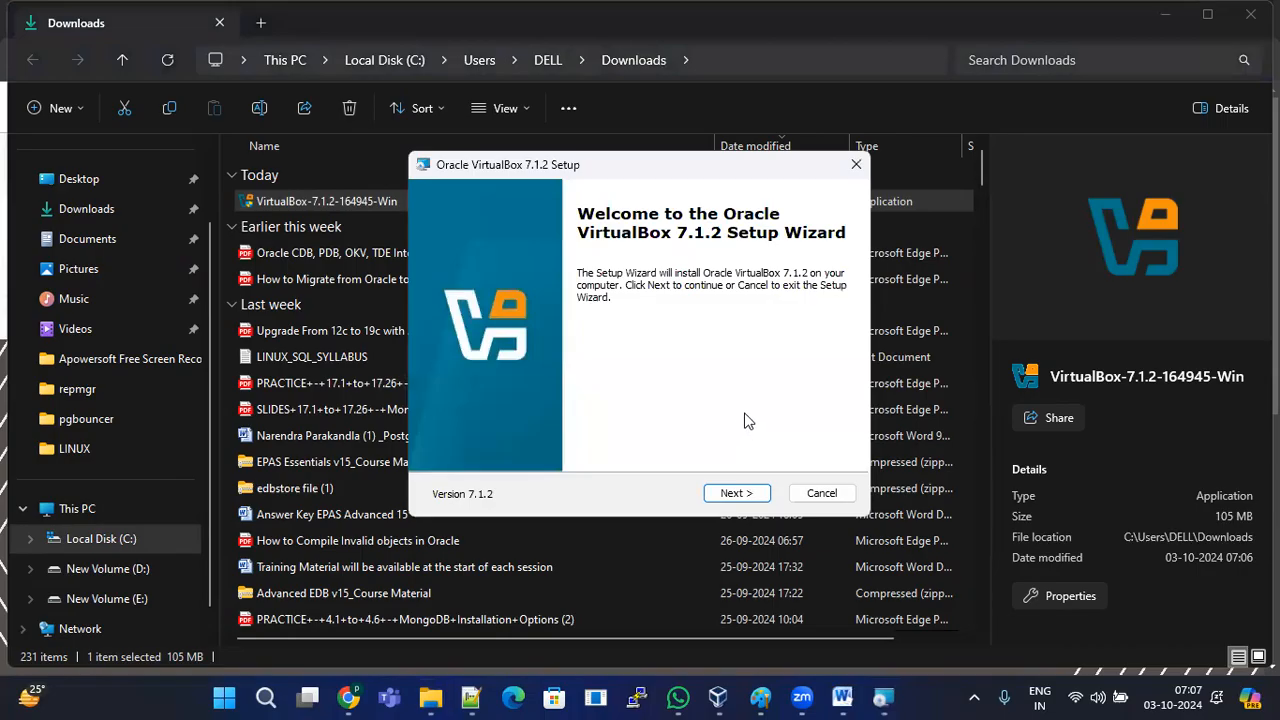
Step: Open Control Panel via a Start search for 'cont' and restore it to a smaller window
key(super+d)
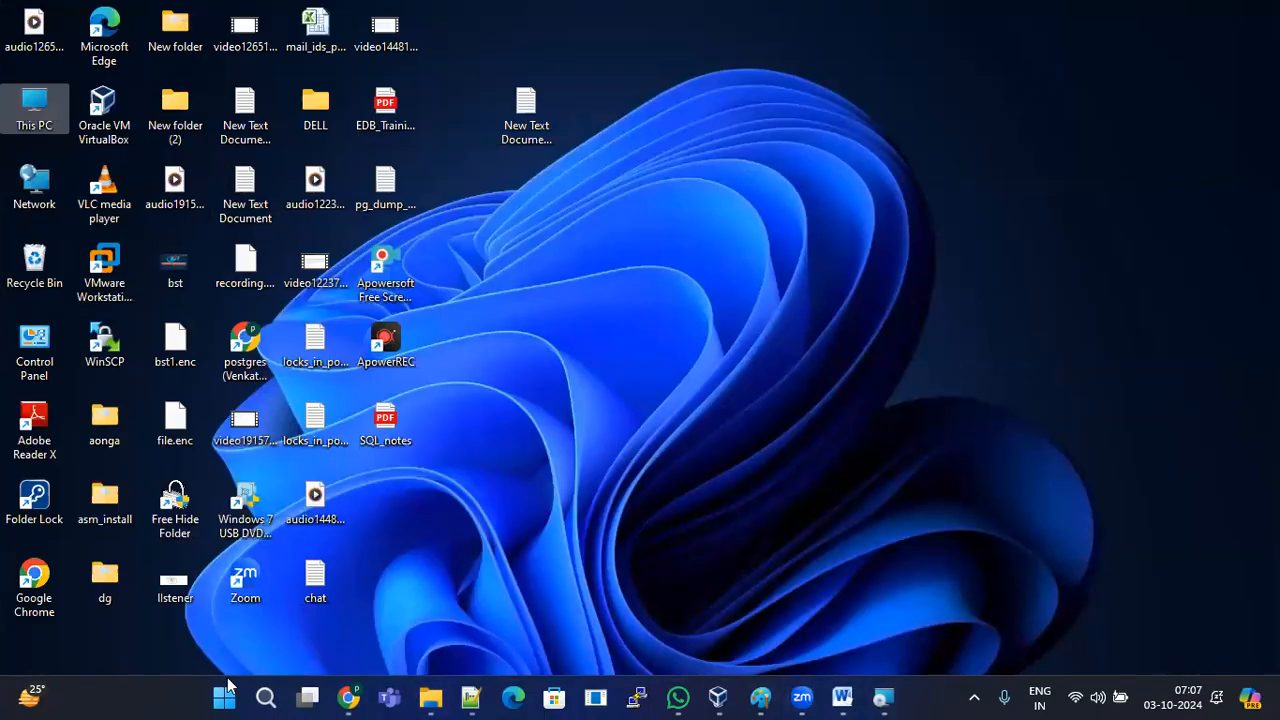
click(268, 697)
text(cont)
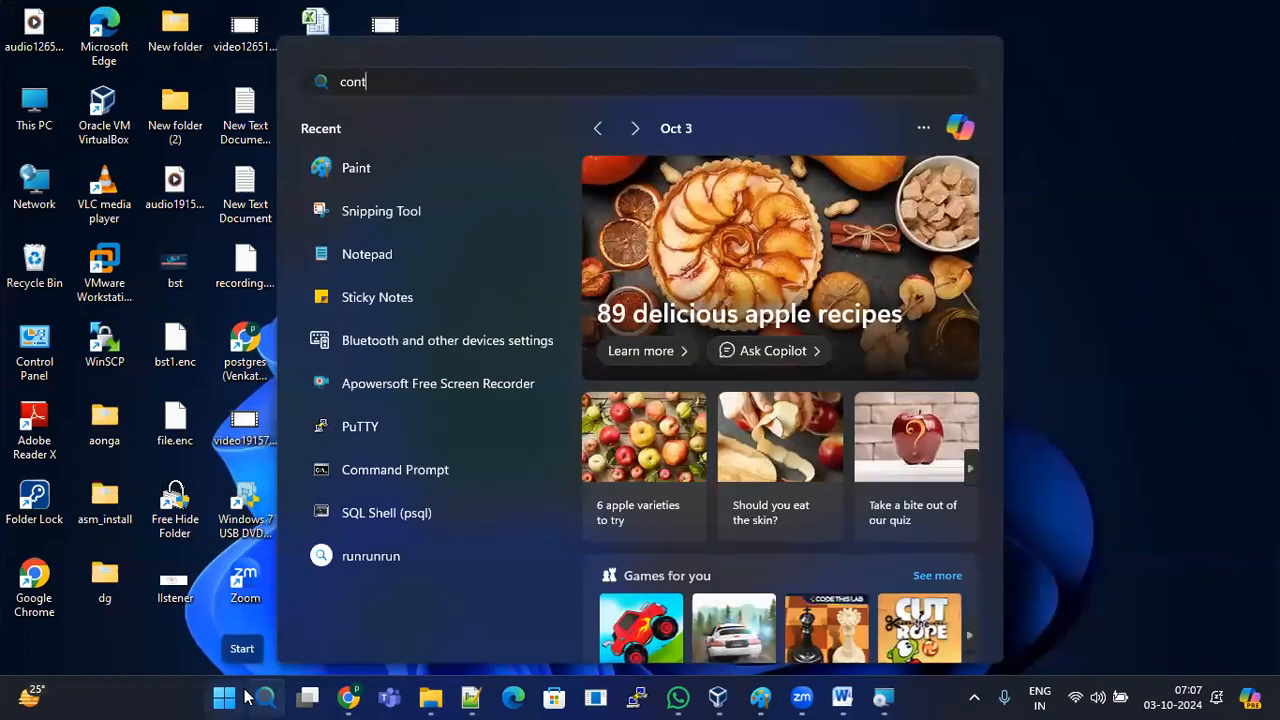
click(384, 229)
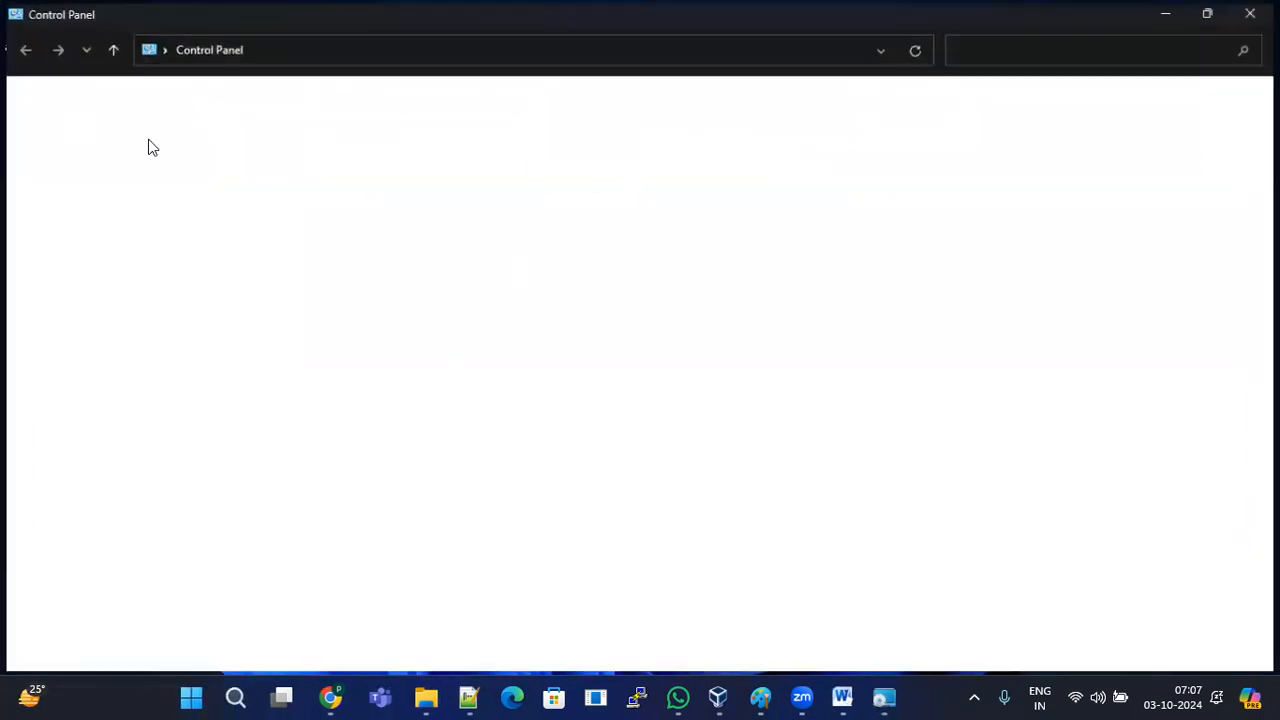
click(1211, 12)
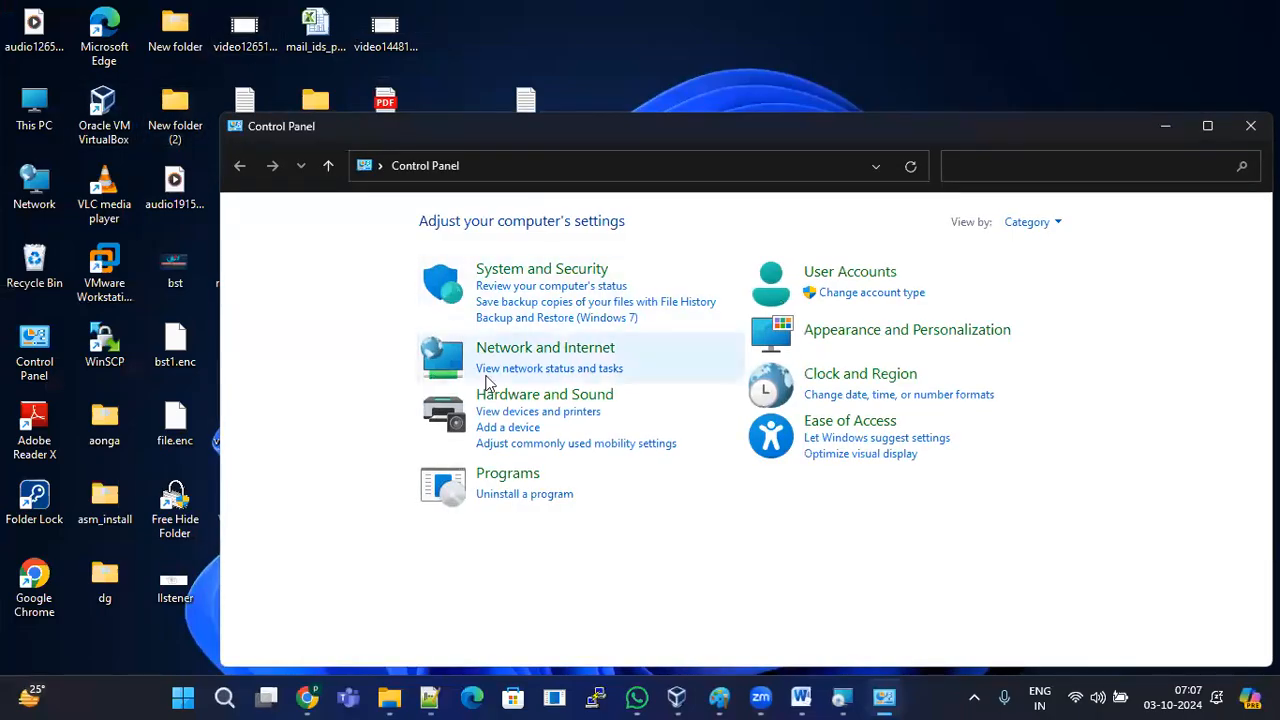
Step: Open Programs and Features maximized and confirm uninstalling Oracle VM VirtualBox 7.0.18
click(548, 490)
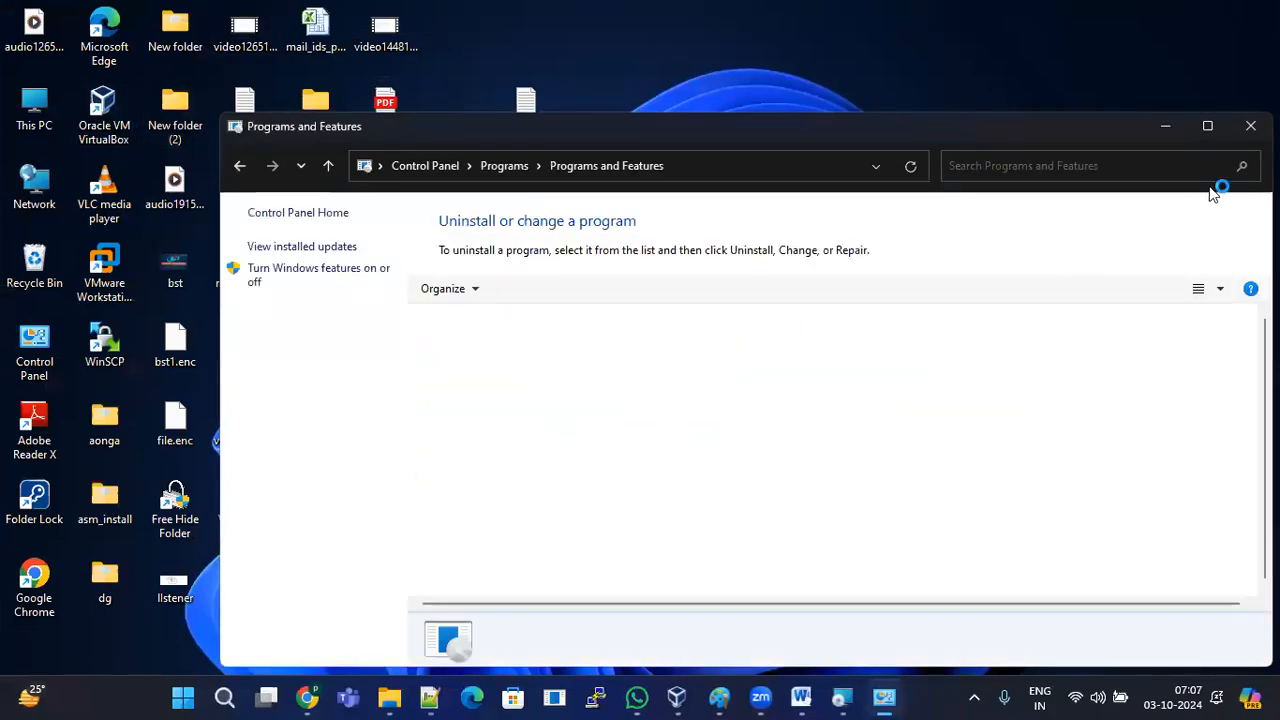
click(1208, 125)
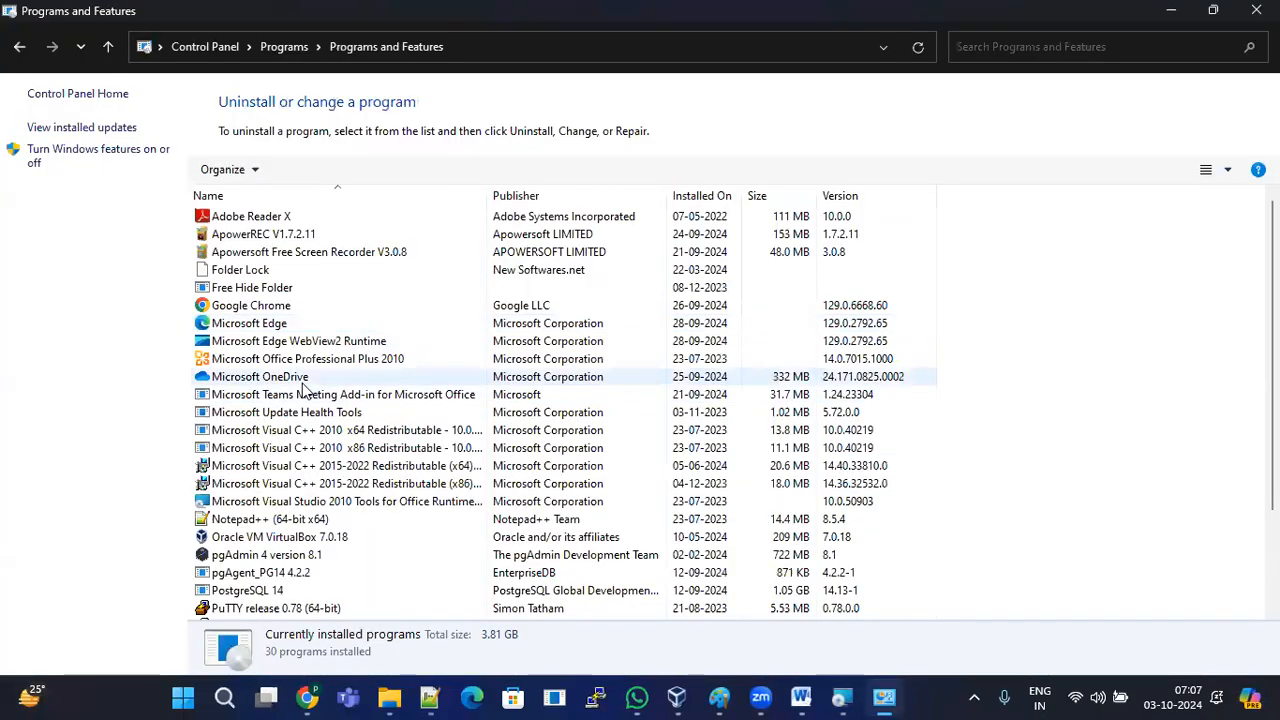
scroll(330, 455, down, 1)
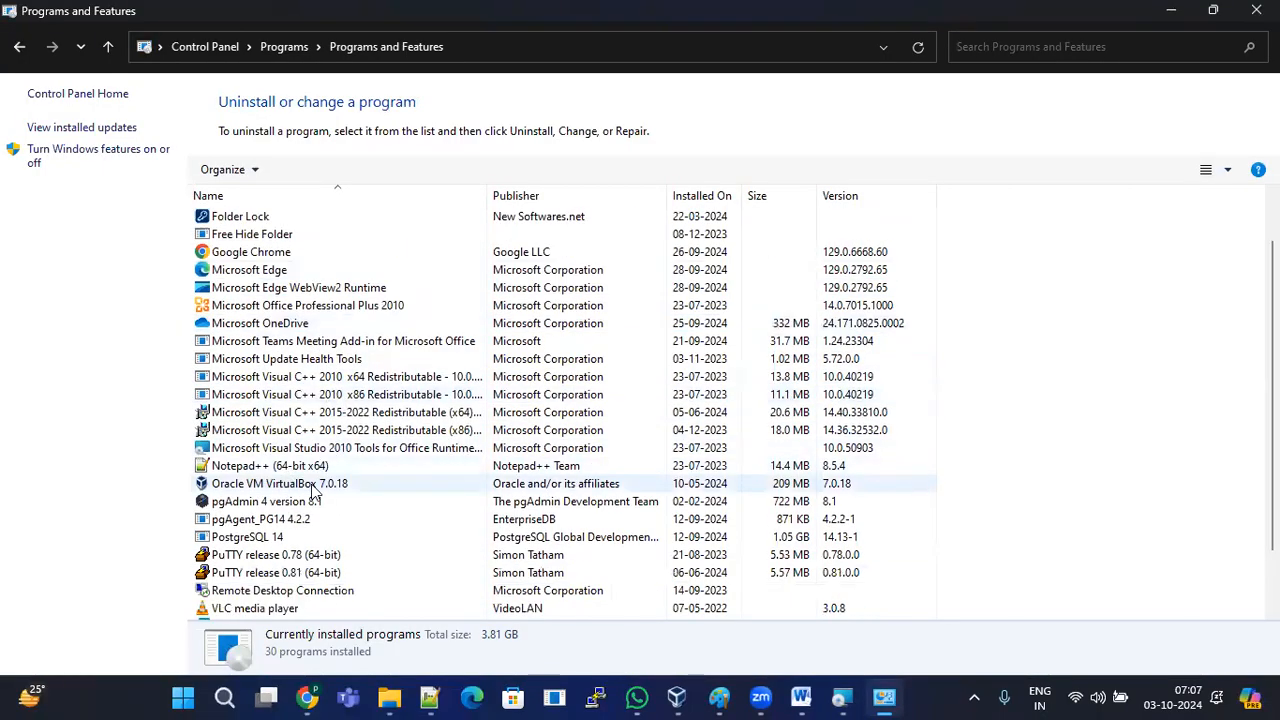
click(328, 484)
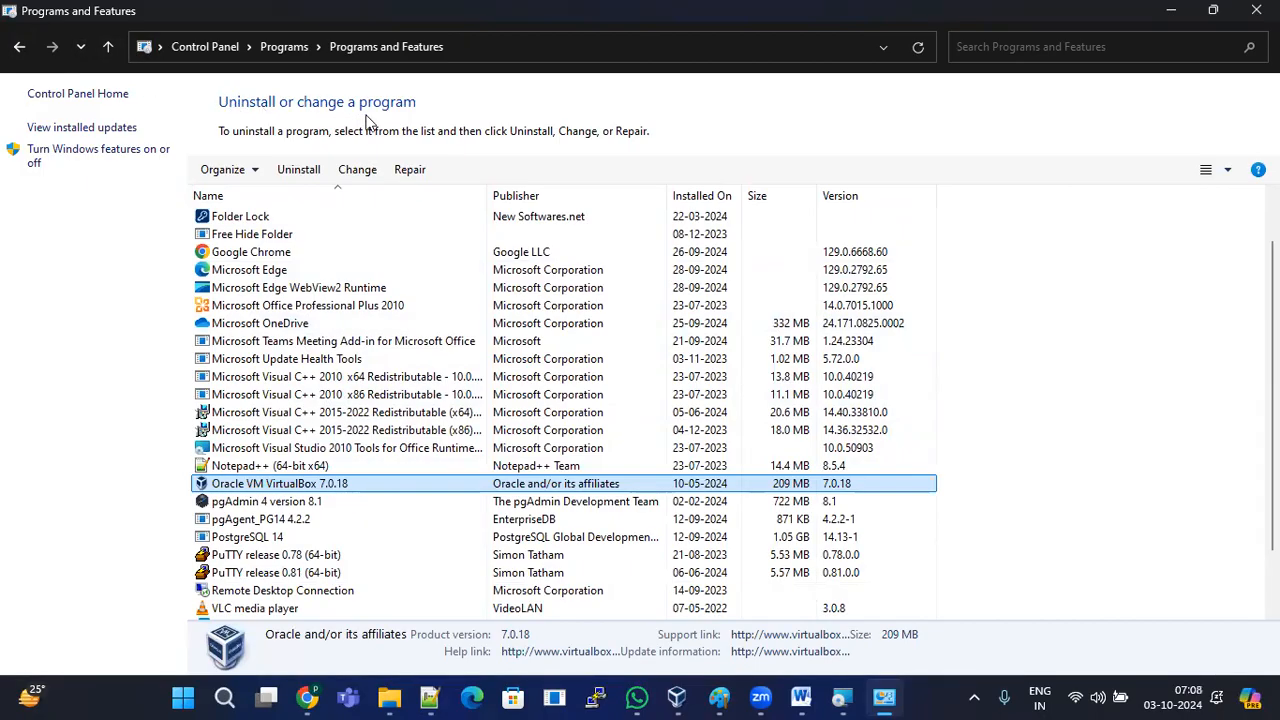
click(322, 467)
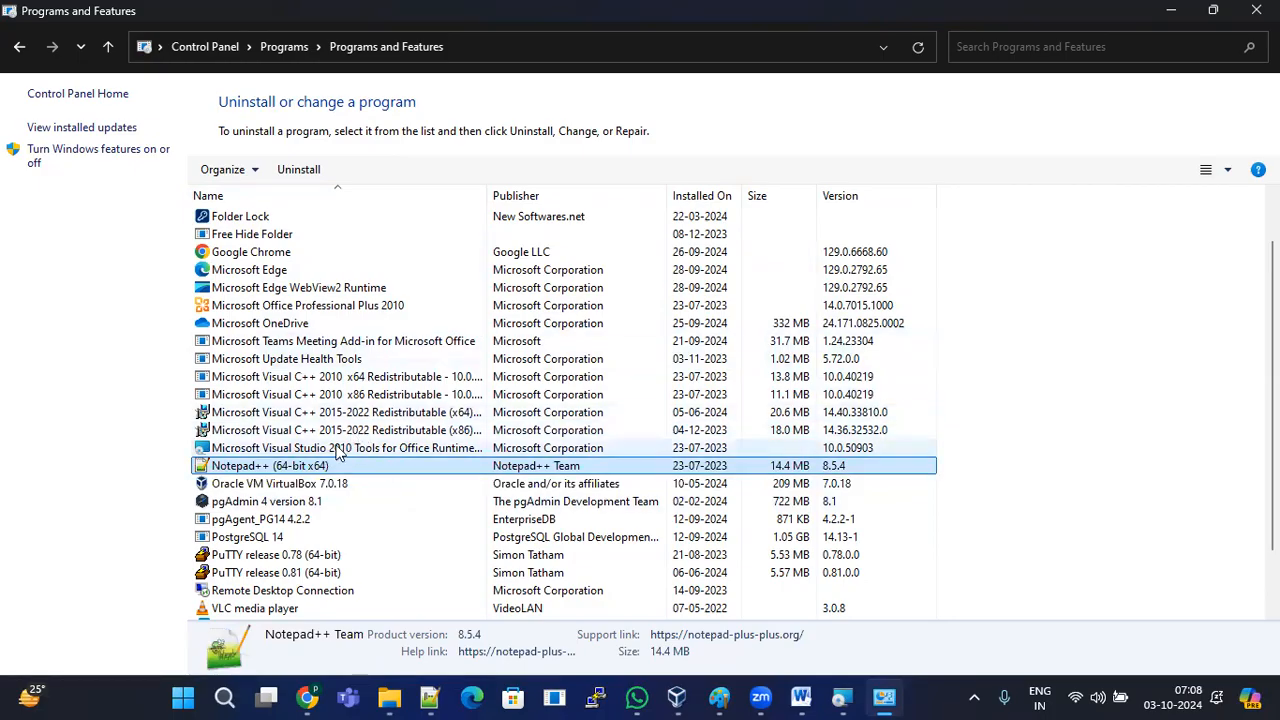
click(356, 486)
double_click(356, 486)
click(736, 347)
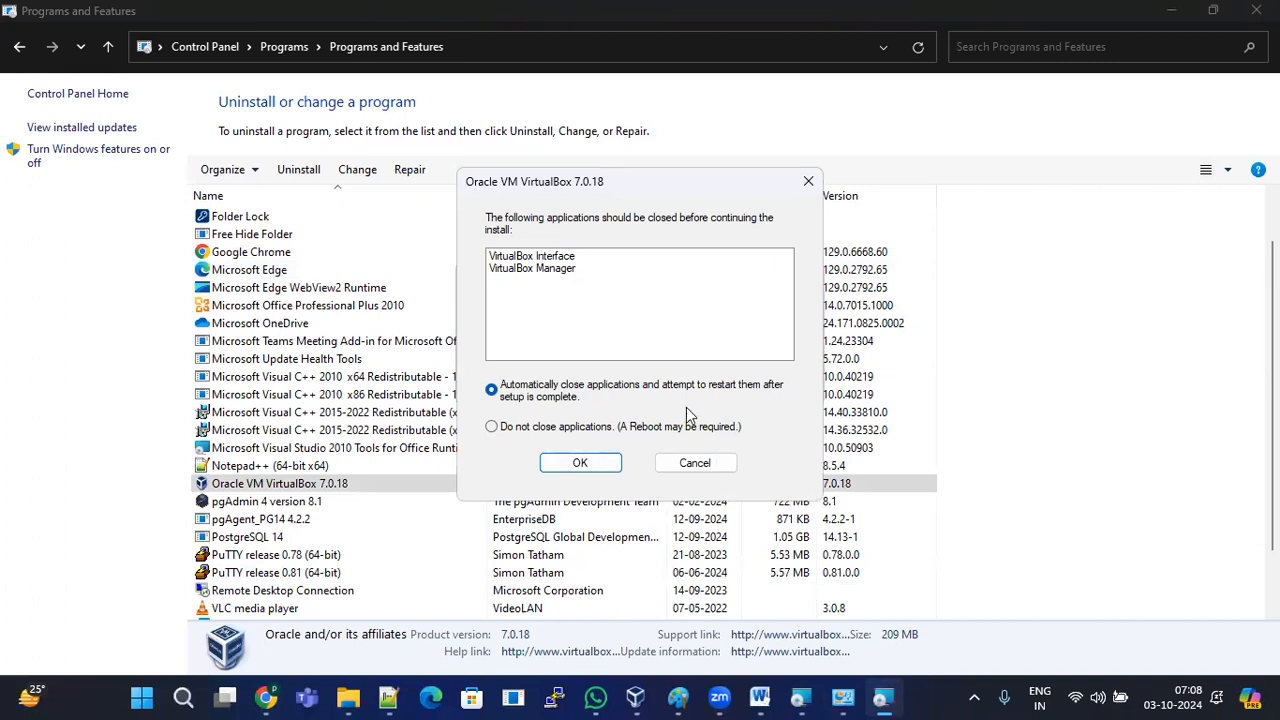
Step: Let setup close the VirtualBox applications automatically and run the 7.0.18 removal
click(580, 463)
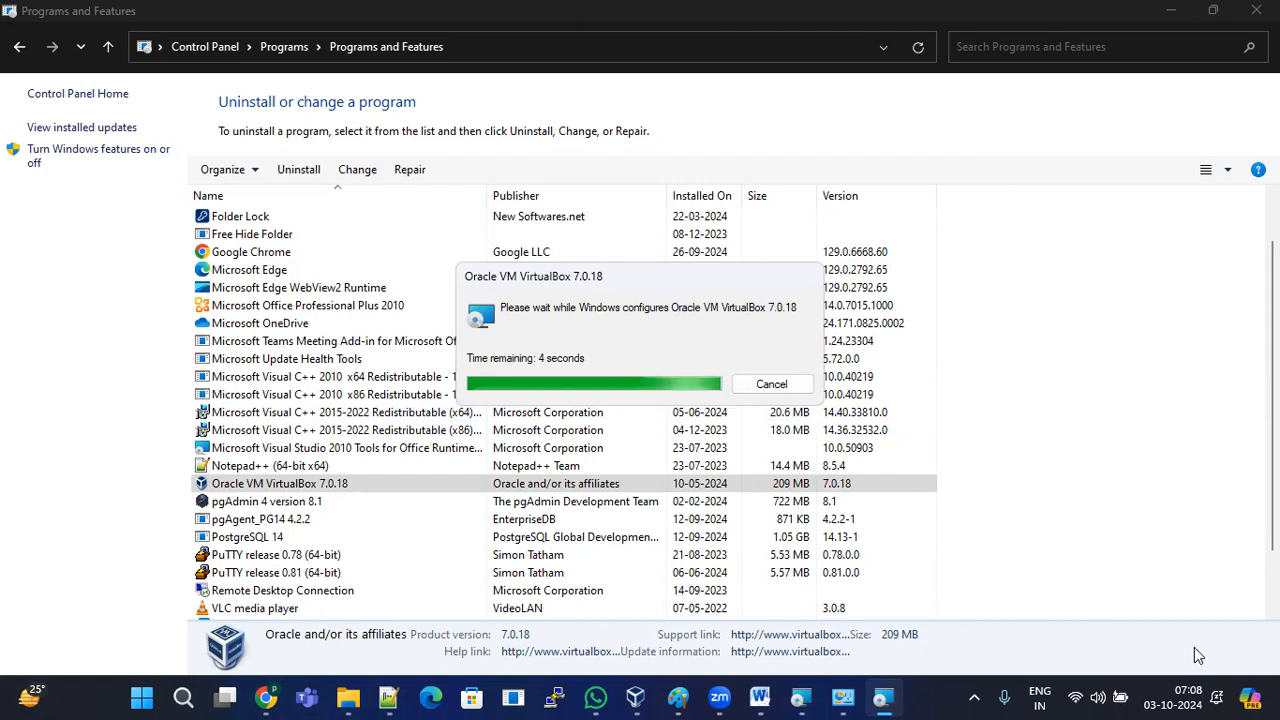
right_click(1087, 304)
Step: Refresh the installed programs list repeatedly while the VirtualBox 7.0.18 removal finishes
click(1112, 380)
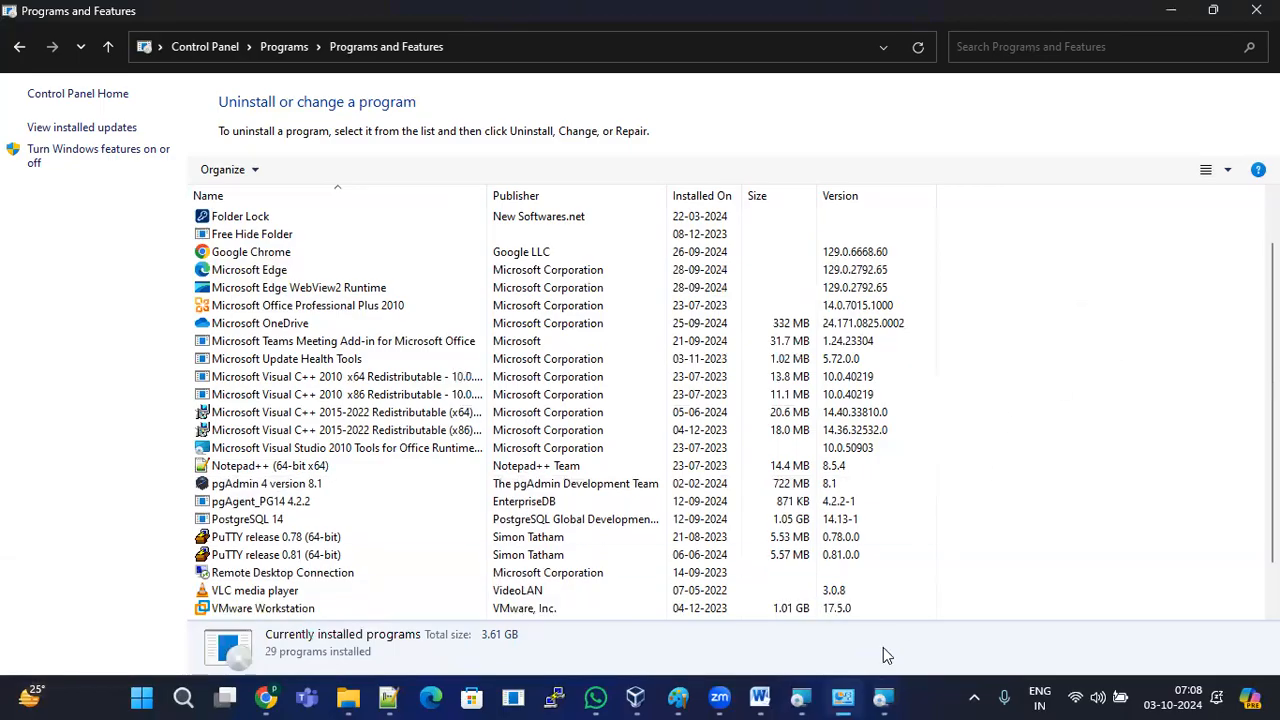
click(885, 697)
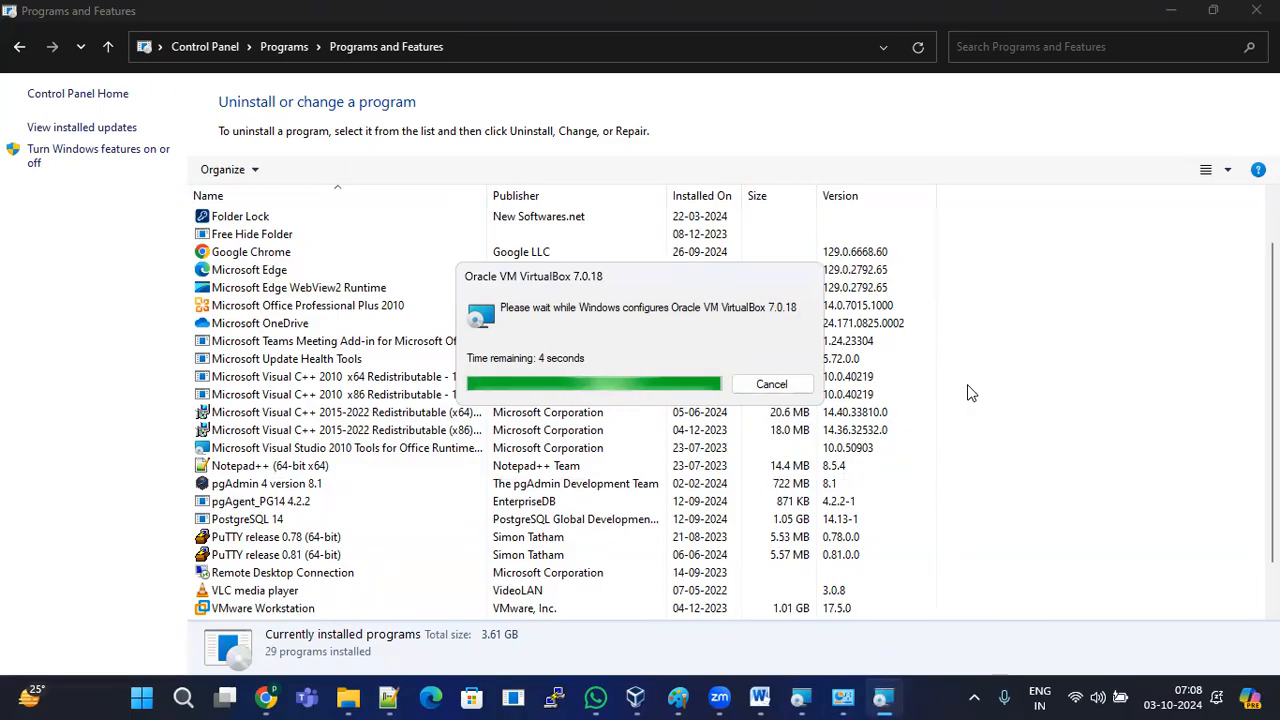
right_click(1043, 307)
click(1076, 379)
right_click(1068, 300)
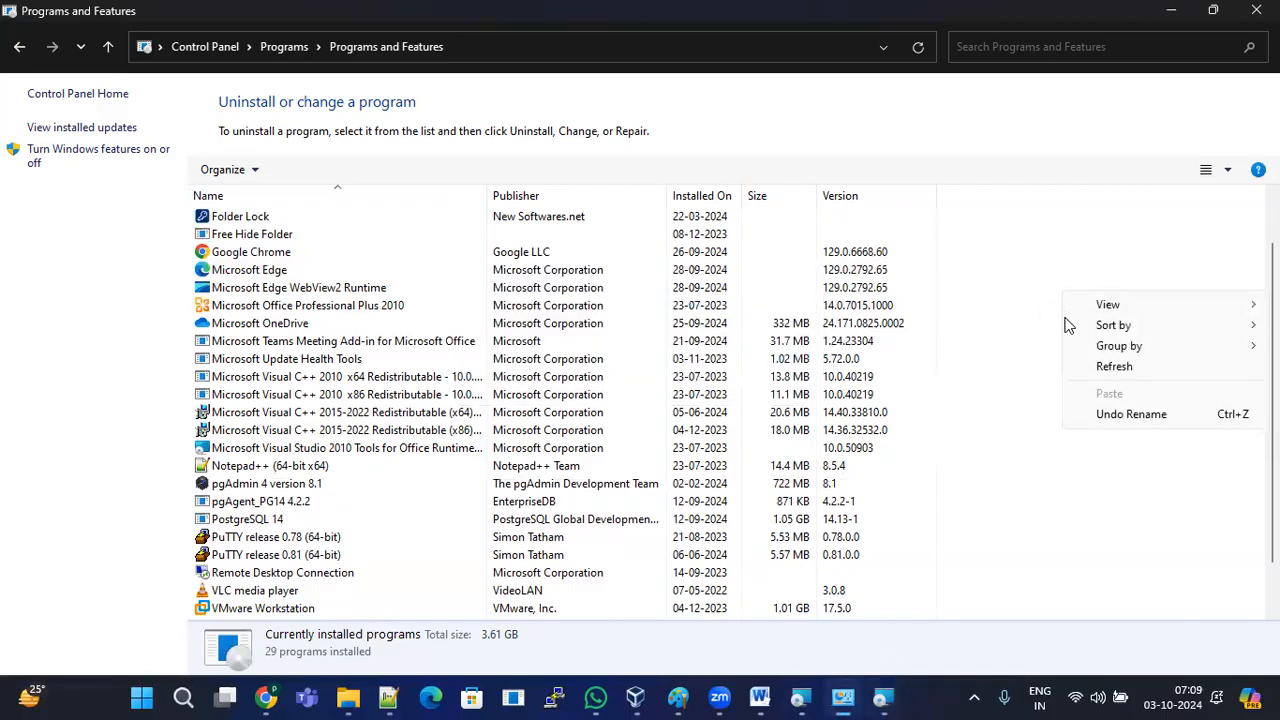
click(1100, 363)
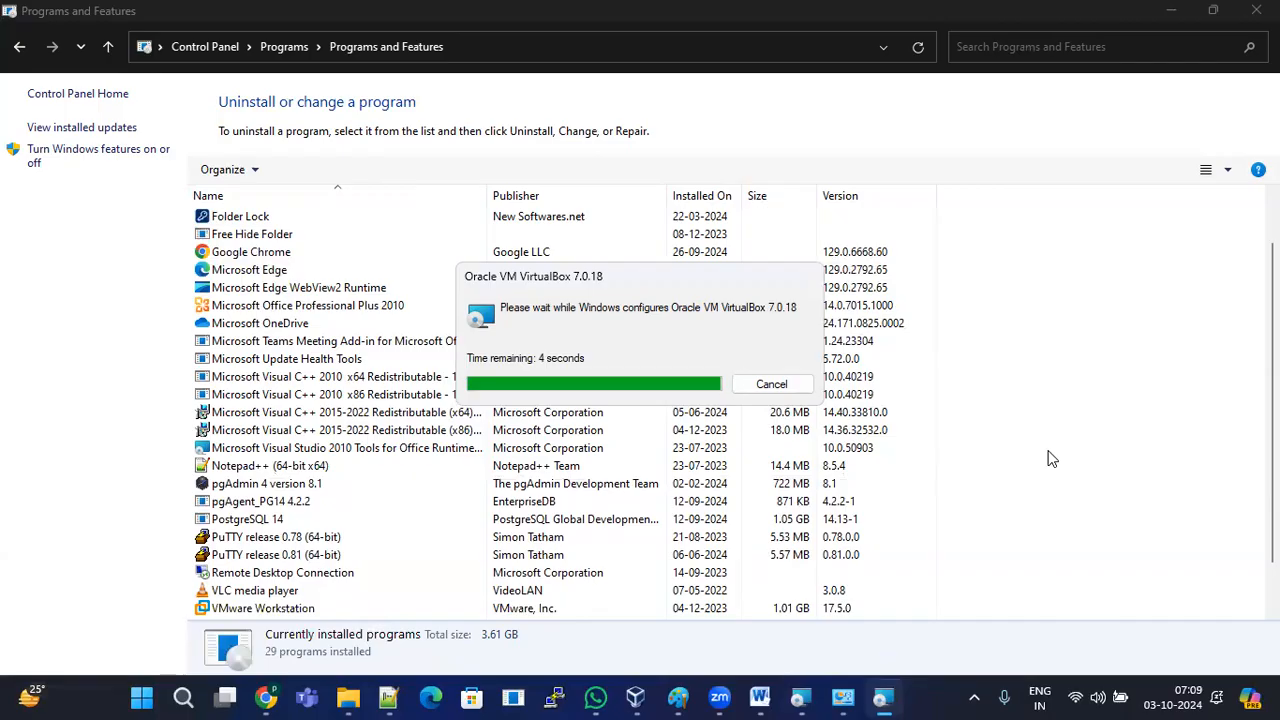
right_click(1035, 337)
click(1085, 408)
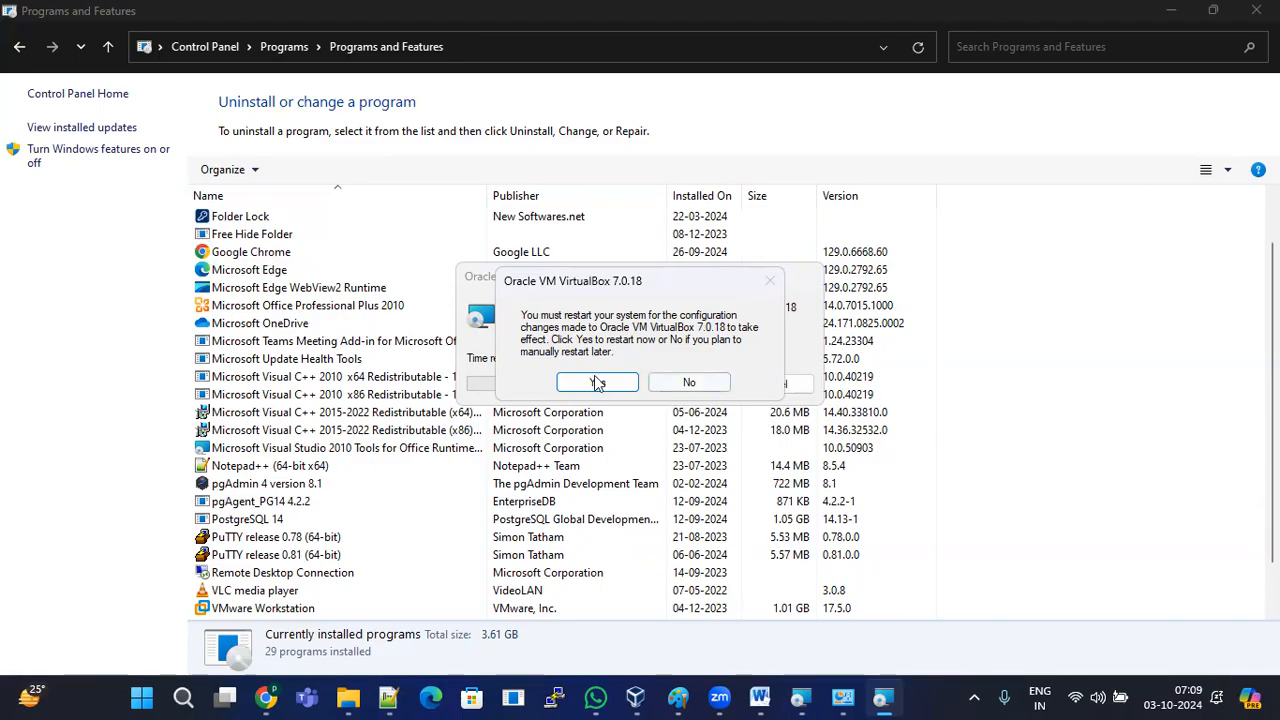
Step: Decline the restart, close Programs and Features, and cancel the pending 7.1.2 setup
click(676, 381)
right_click(1020, 300)
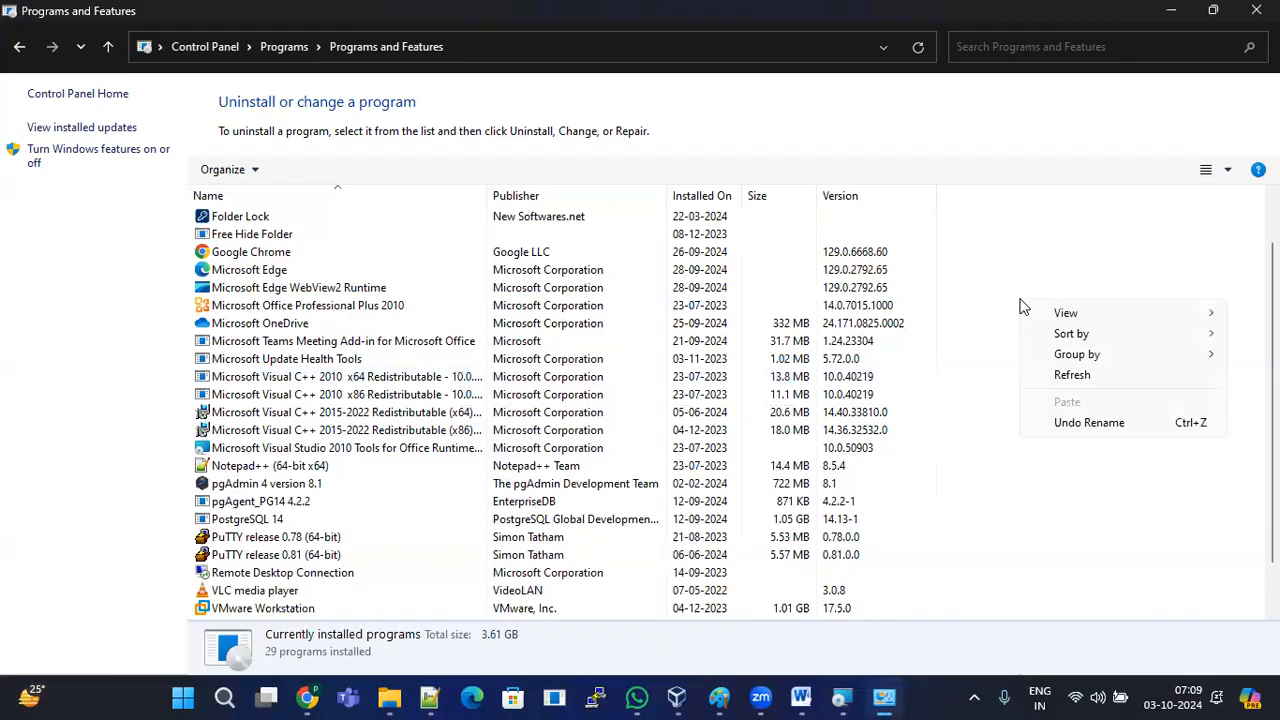
click(1060, 380)
scroll(378, 430, down, 1)
scroll(310, 480, up, 2)
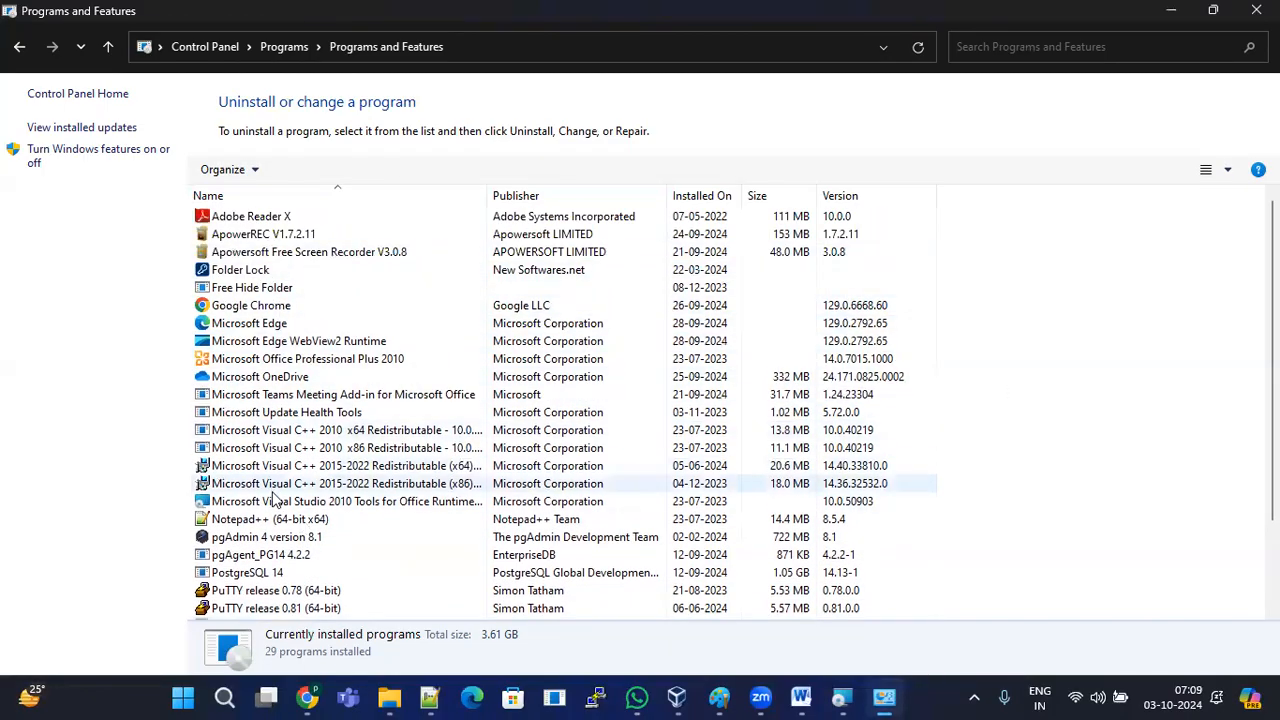
scroll(277, 420, down, 2)
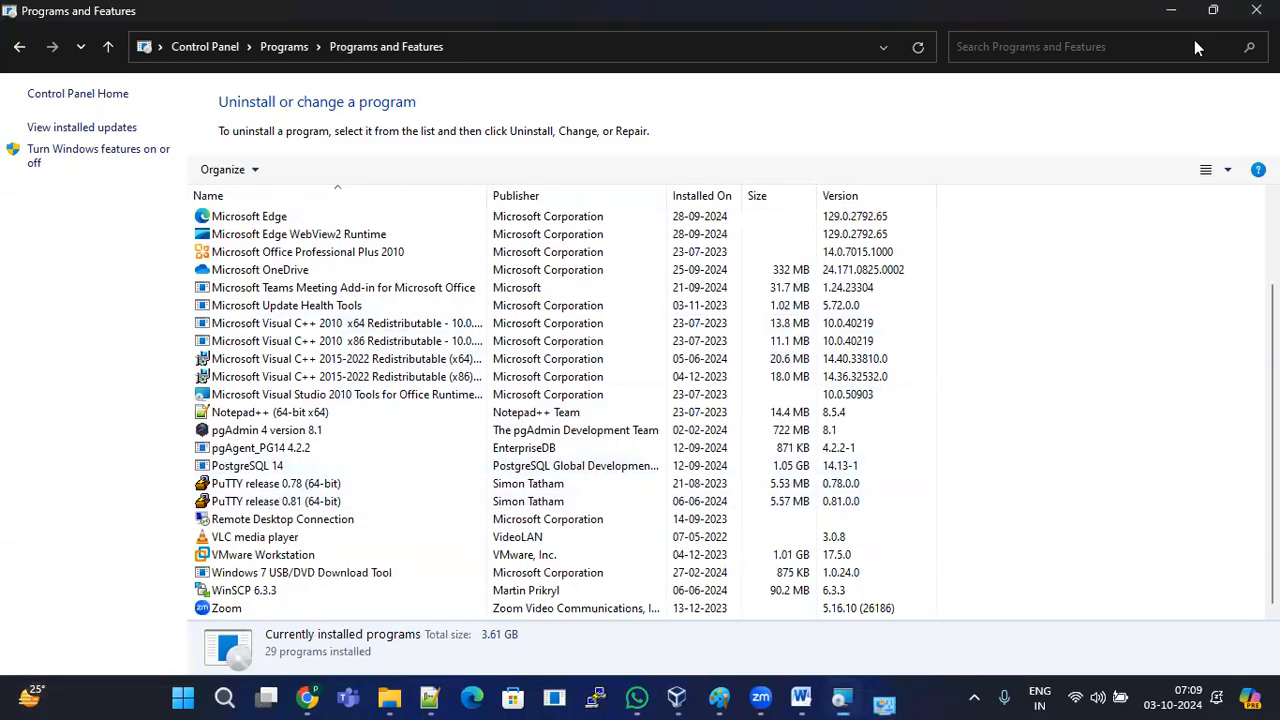
click(1256, 10)
click(822, 493)
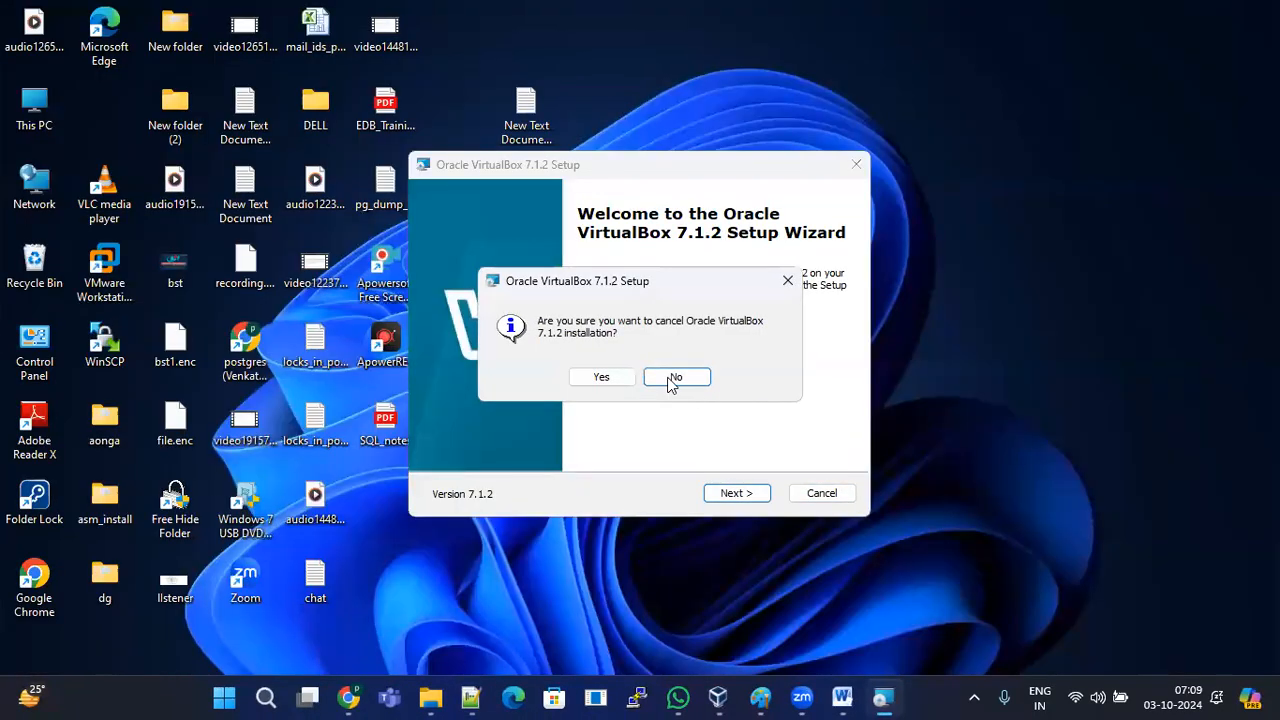
Step: Confirm cancelling the interrupted 7.1.2 setup, close its wizard, and bring back Downloads
click(601, 380)
click(736, 492)
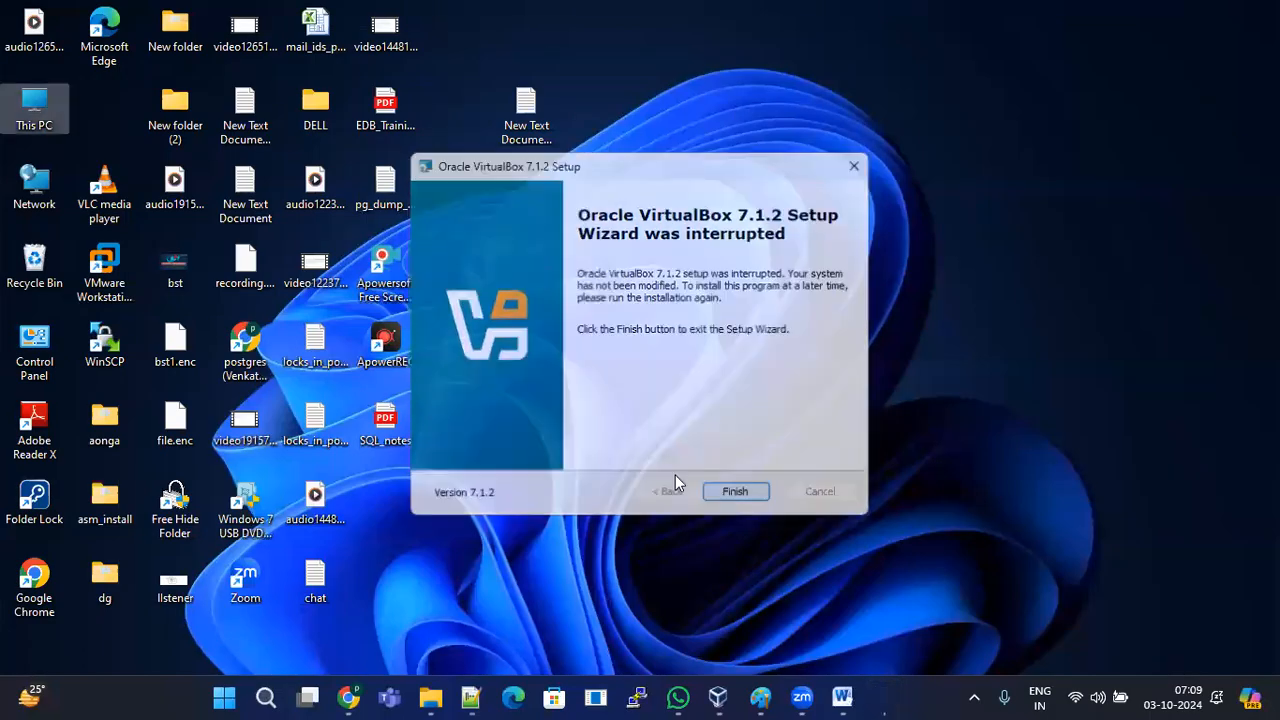
mouse_move(474, 690)
click(349, 559)
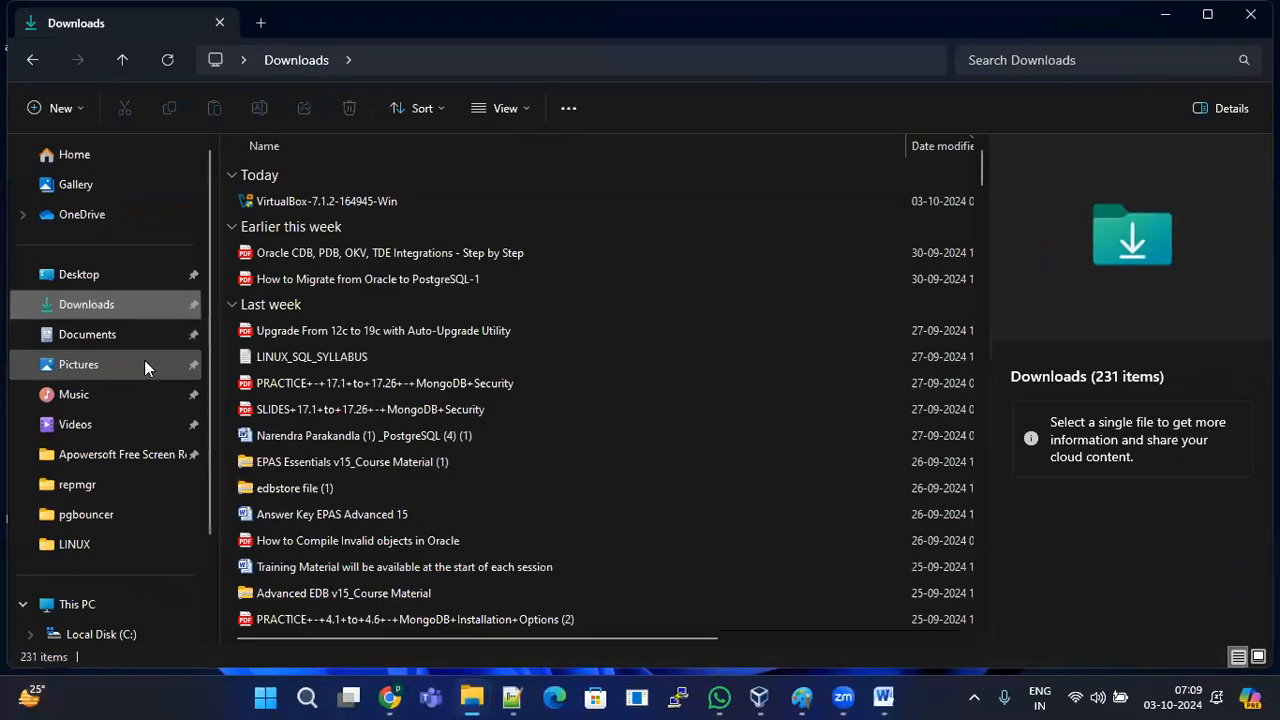
Step: Select the VirtualBox-7.1.2-164945-Win installer in the Downloads folder
click(352, 202)
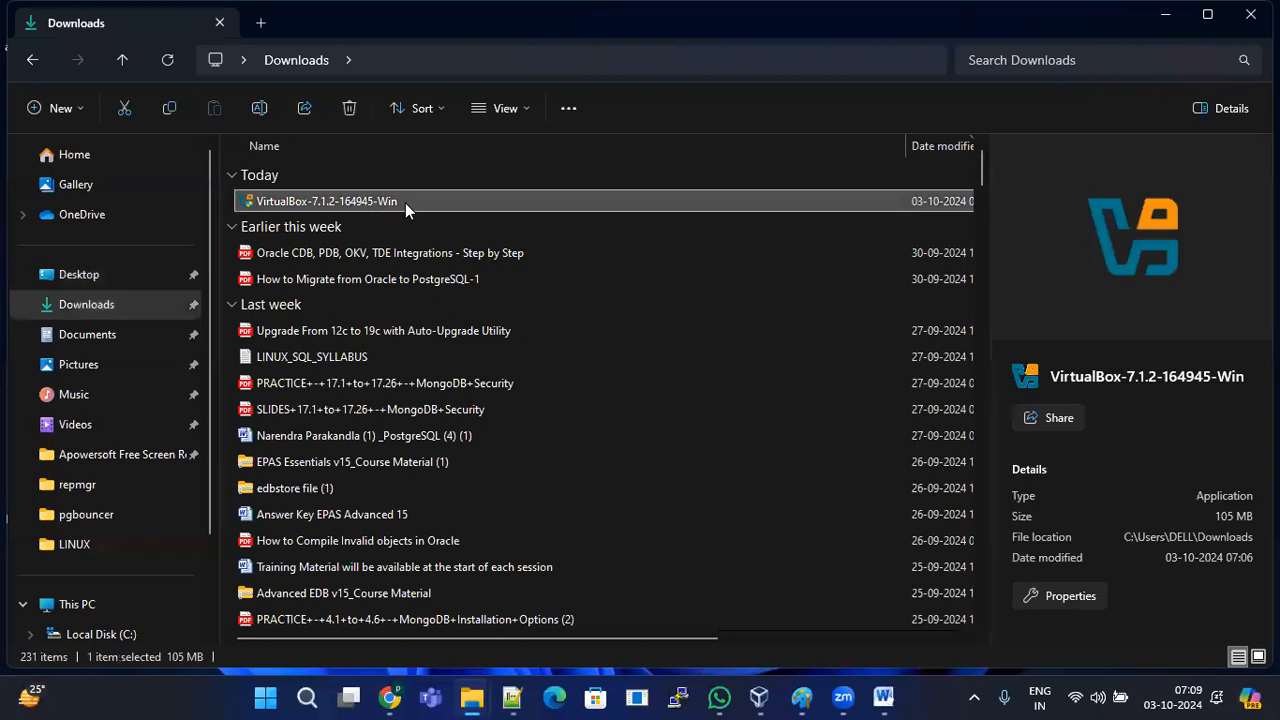
click(336, 258)
click(362, 206)
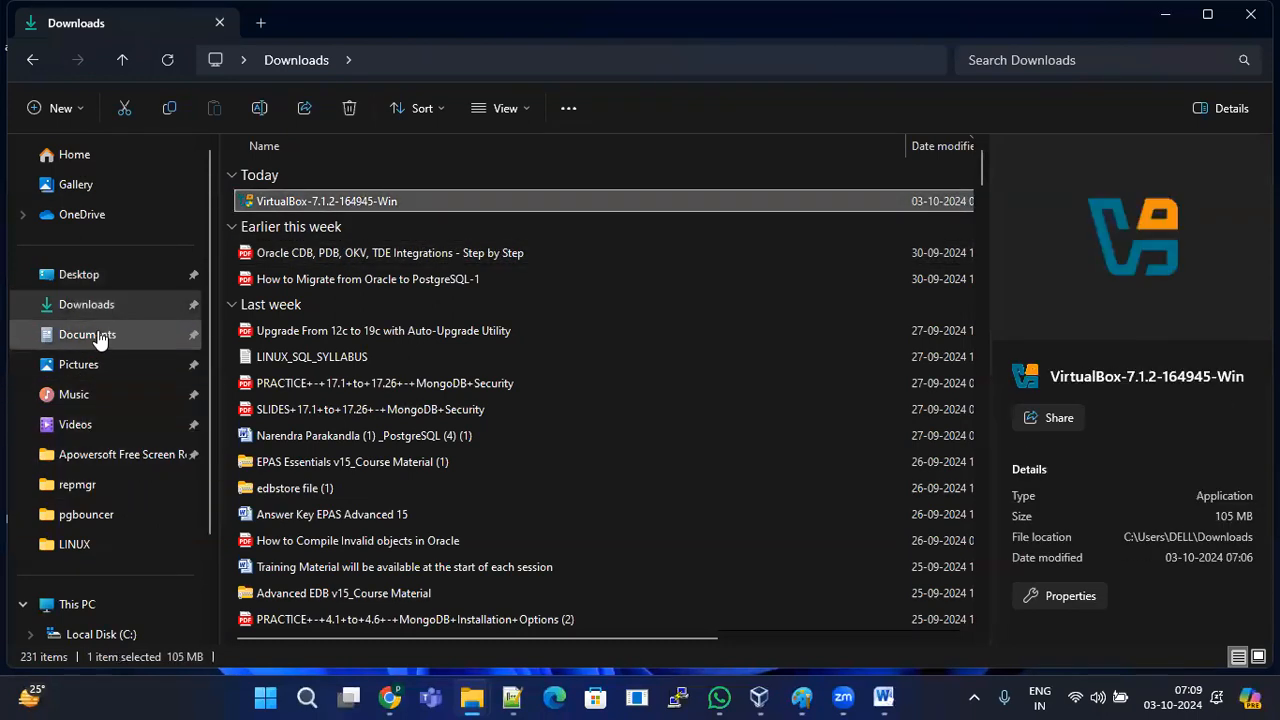
click(88, 276)
click(95, 304)
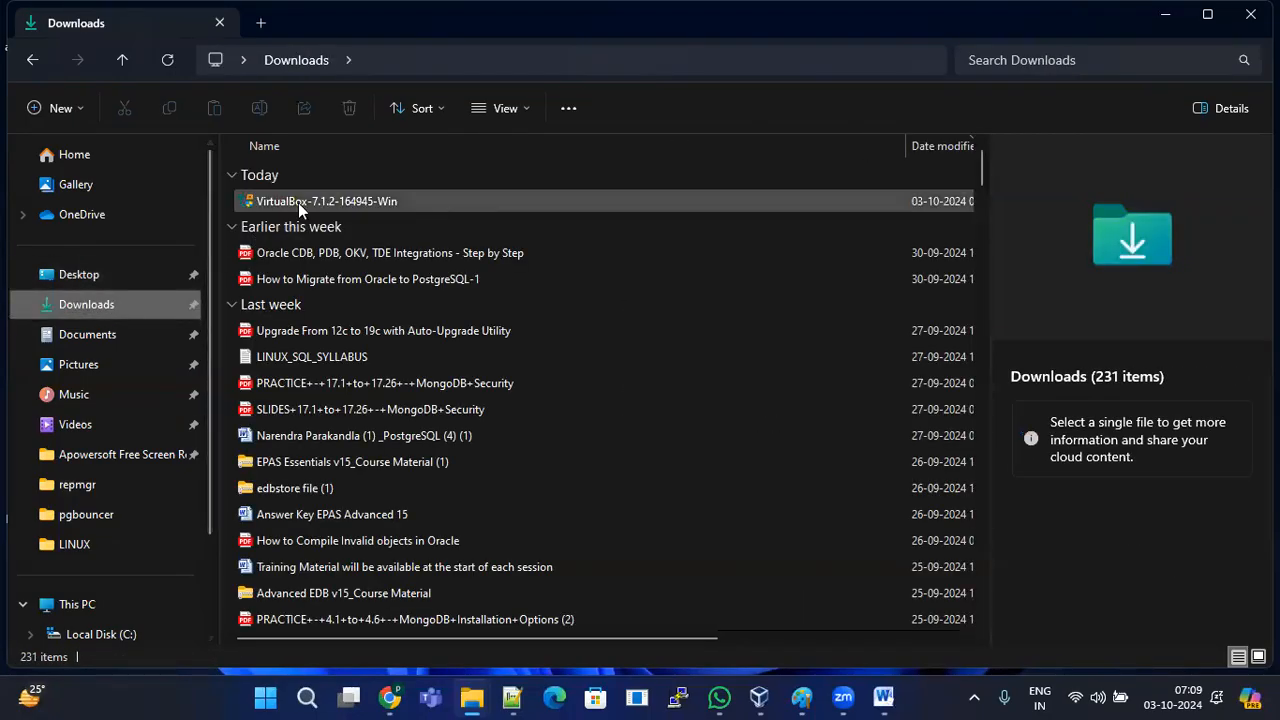
click(360, 200)
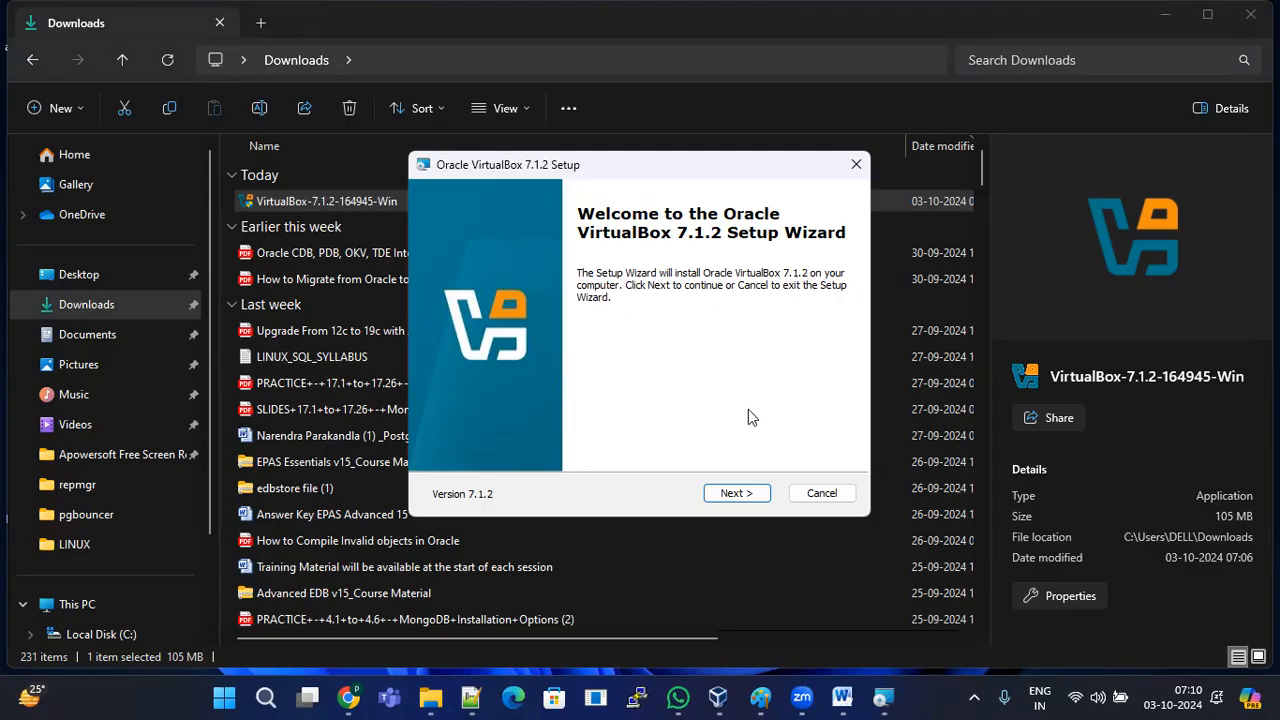
Step: Install VirtualBox 7.1.2 accepting the license, default features, network reset warning and Python notice
click(750, 492)
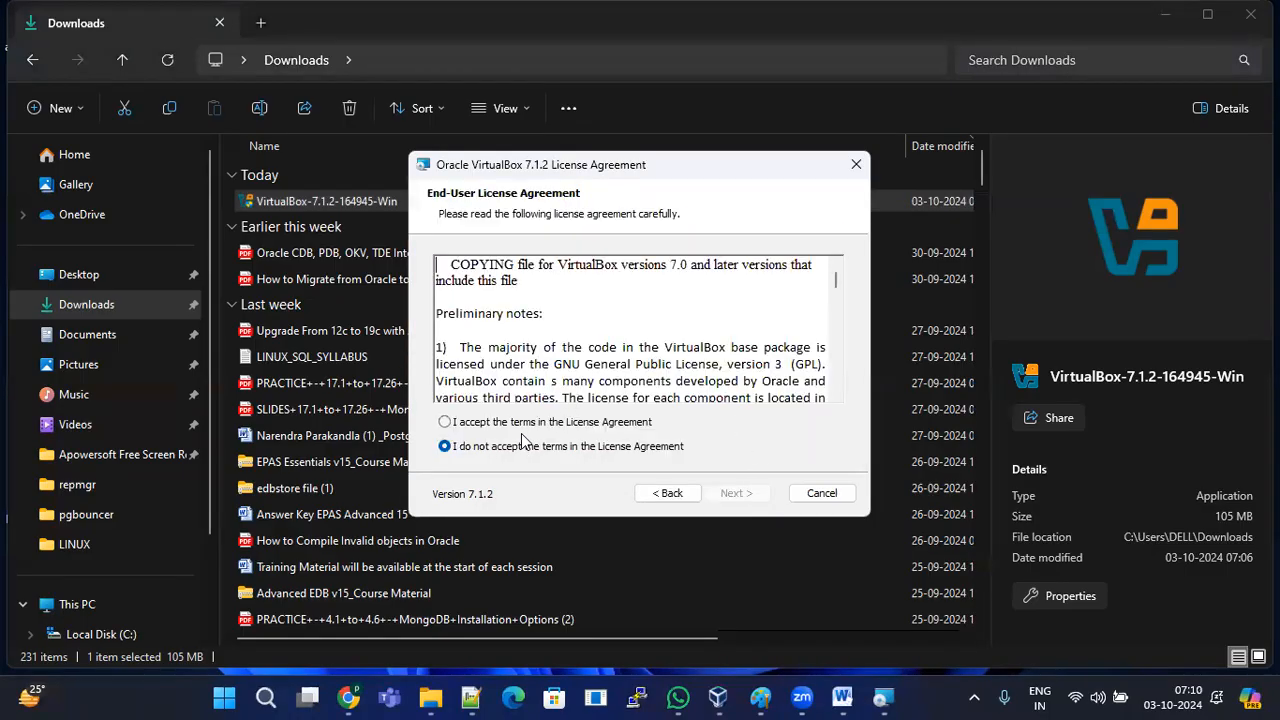
click(445, 422)
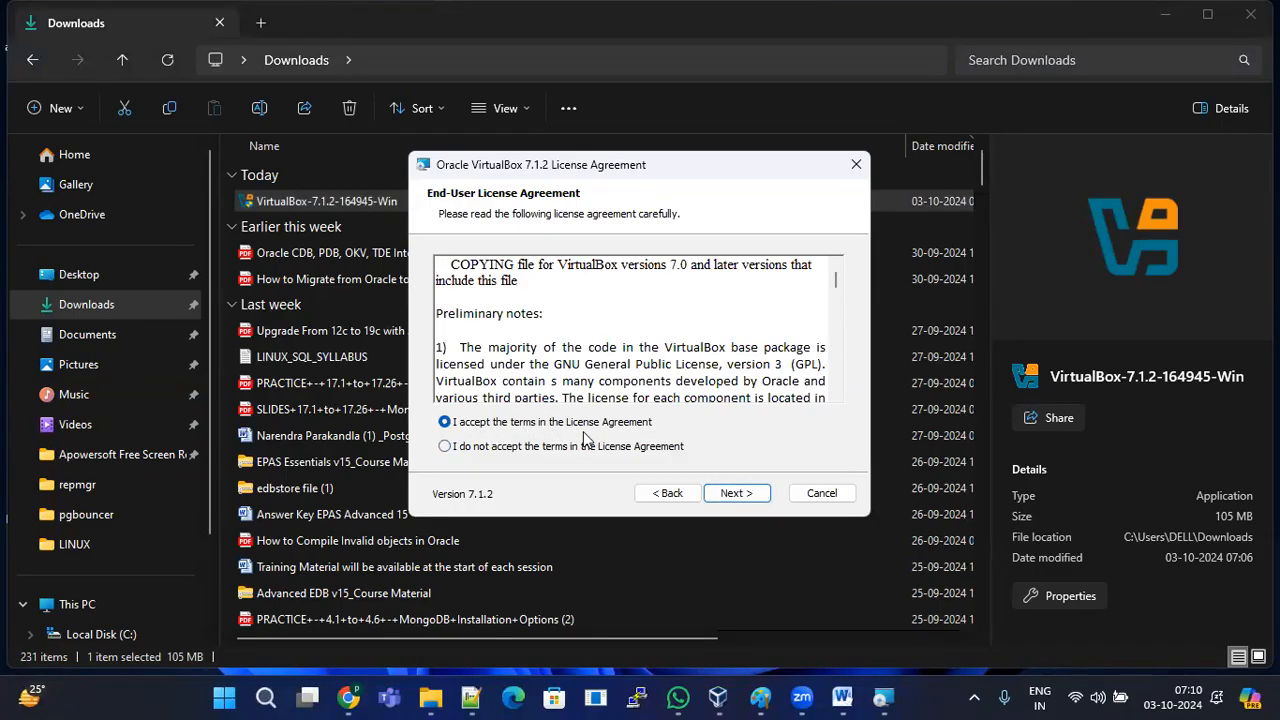
click(740, 492)
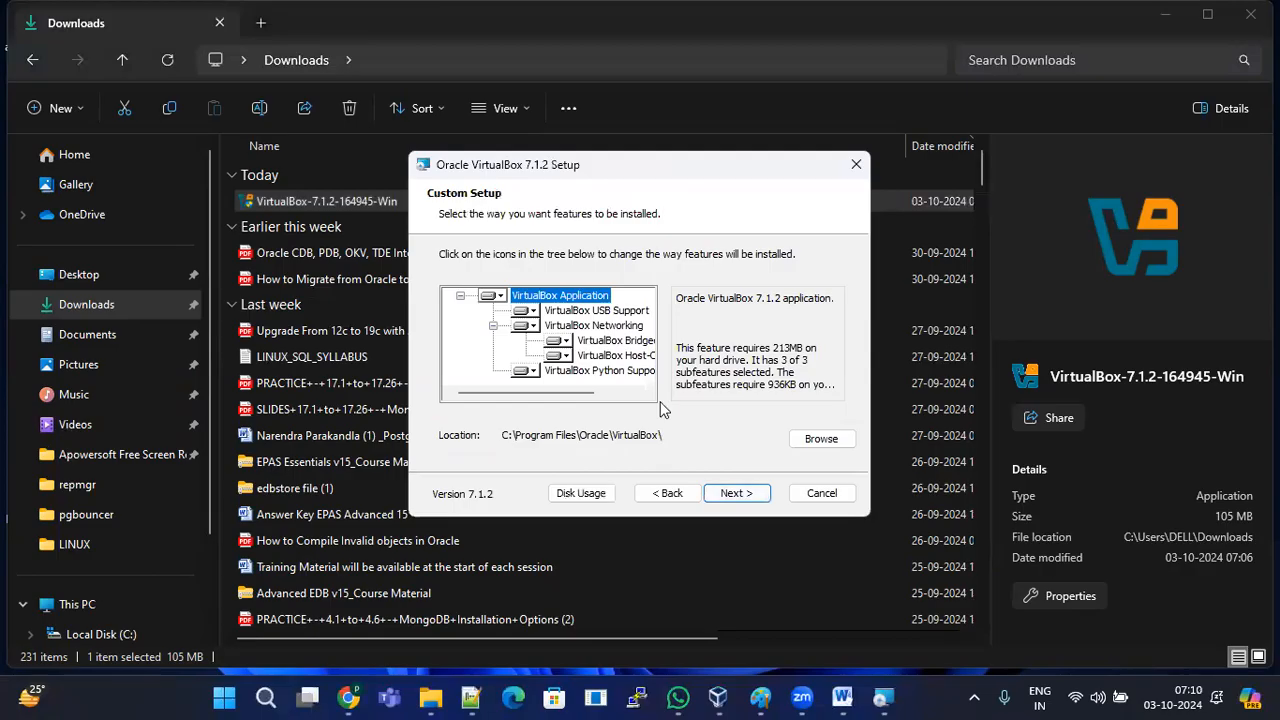
click(736, 493)
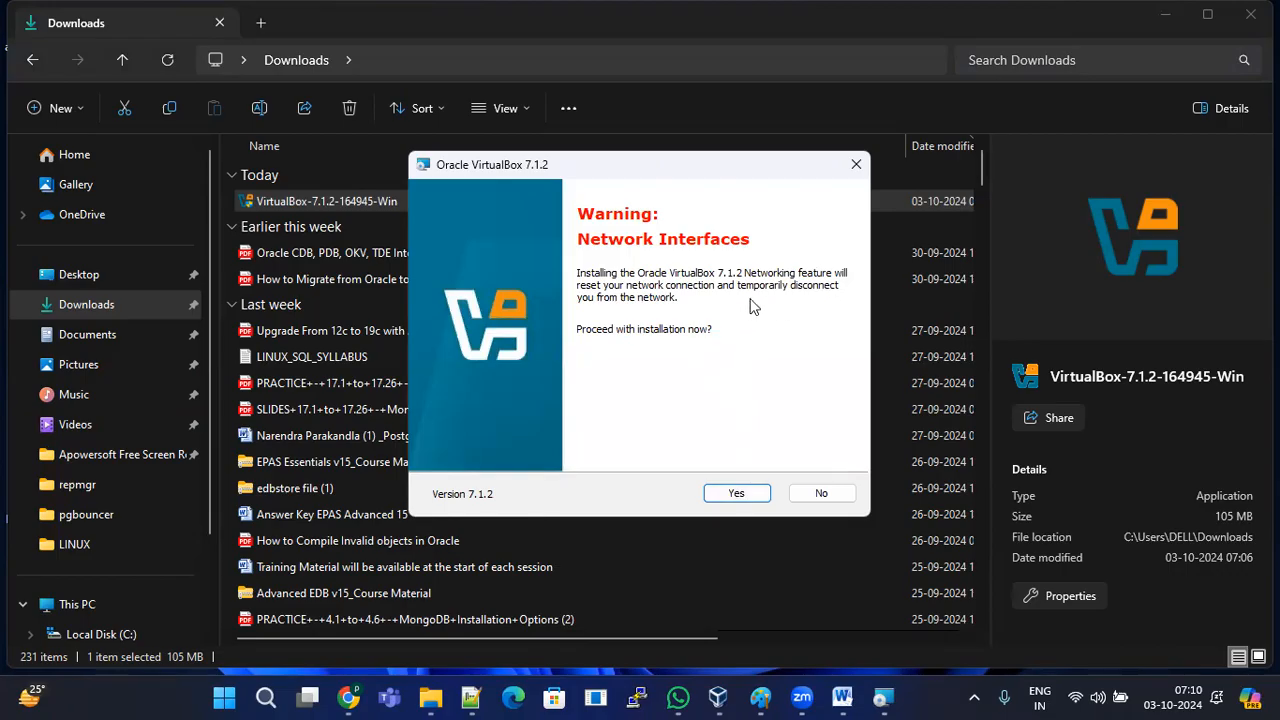
click(736, 492)
click(736, 493)
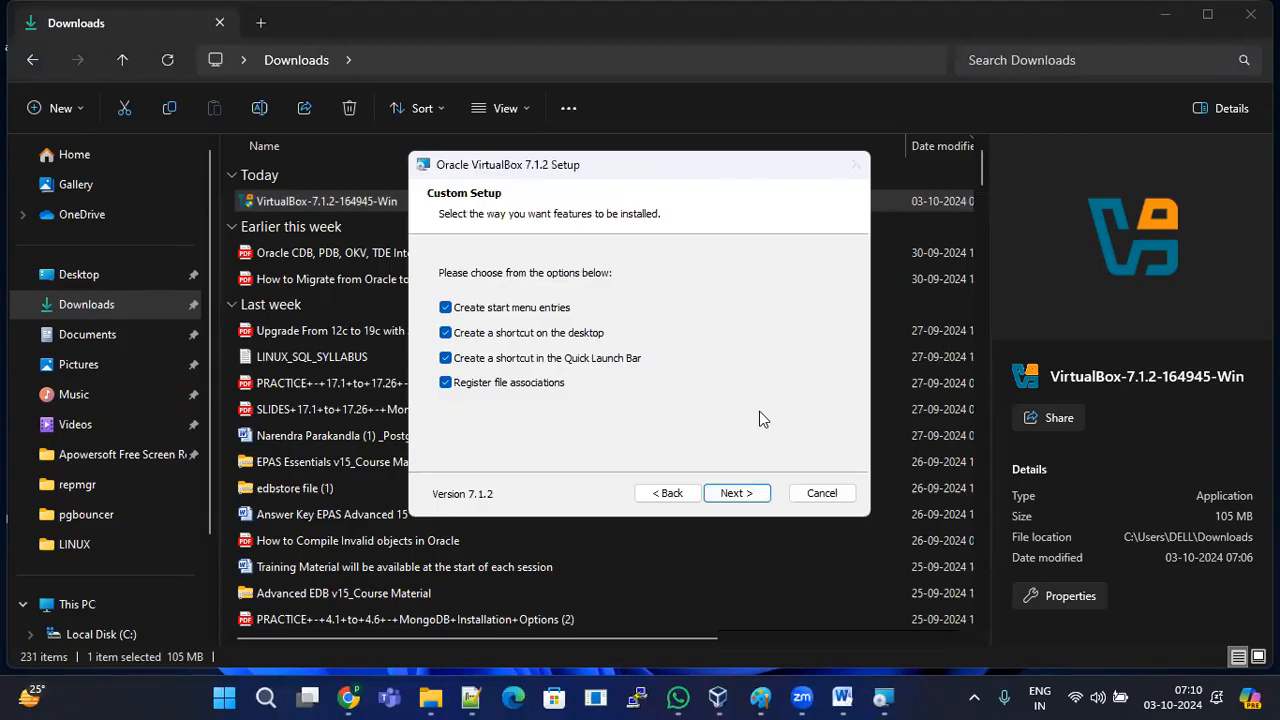
click(737, 492)
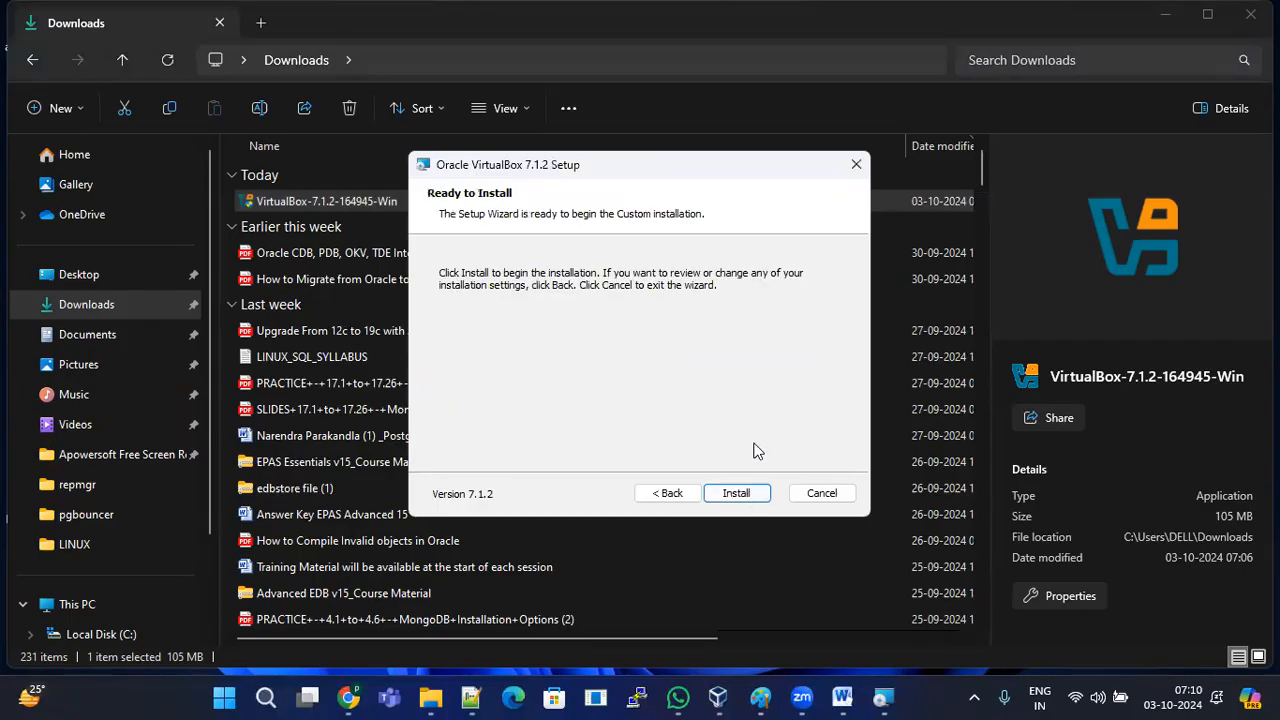
click(737, 492)
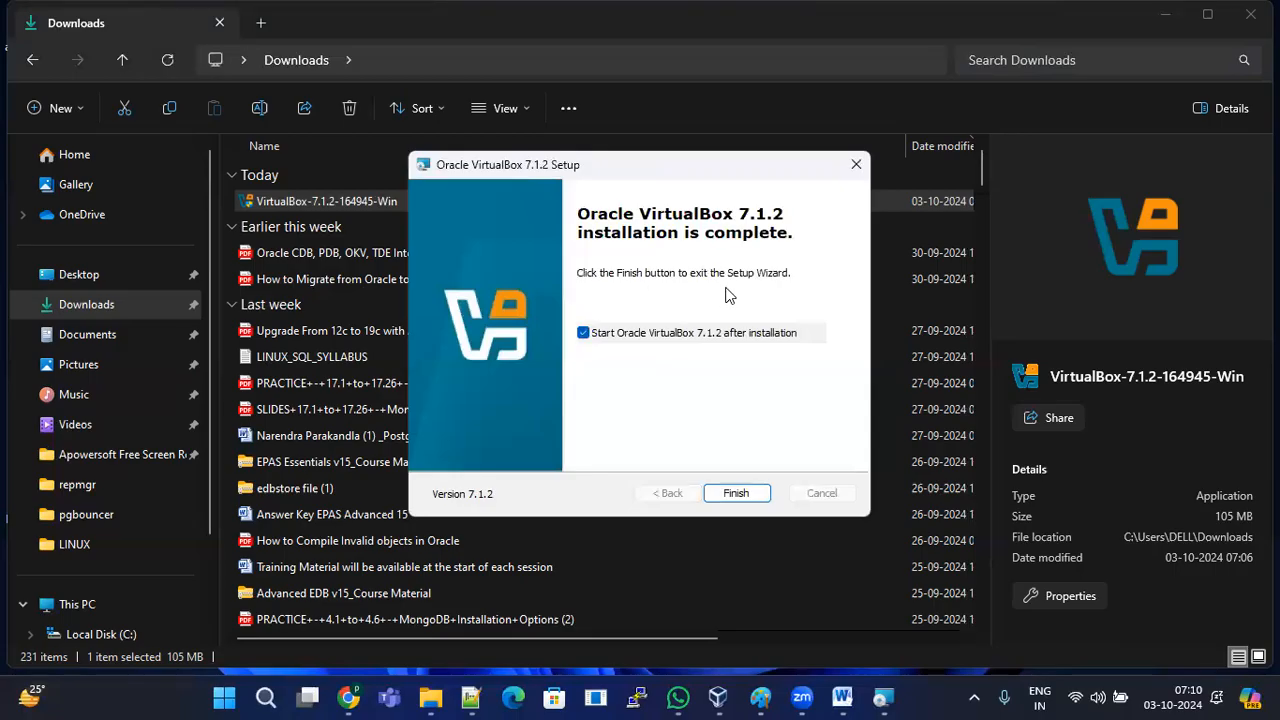
Step: Finish setup without restarting and refresh the desktop to show the Oracle VirtualBox shortcut
click(752, 494)
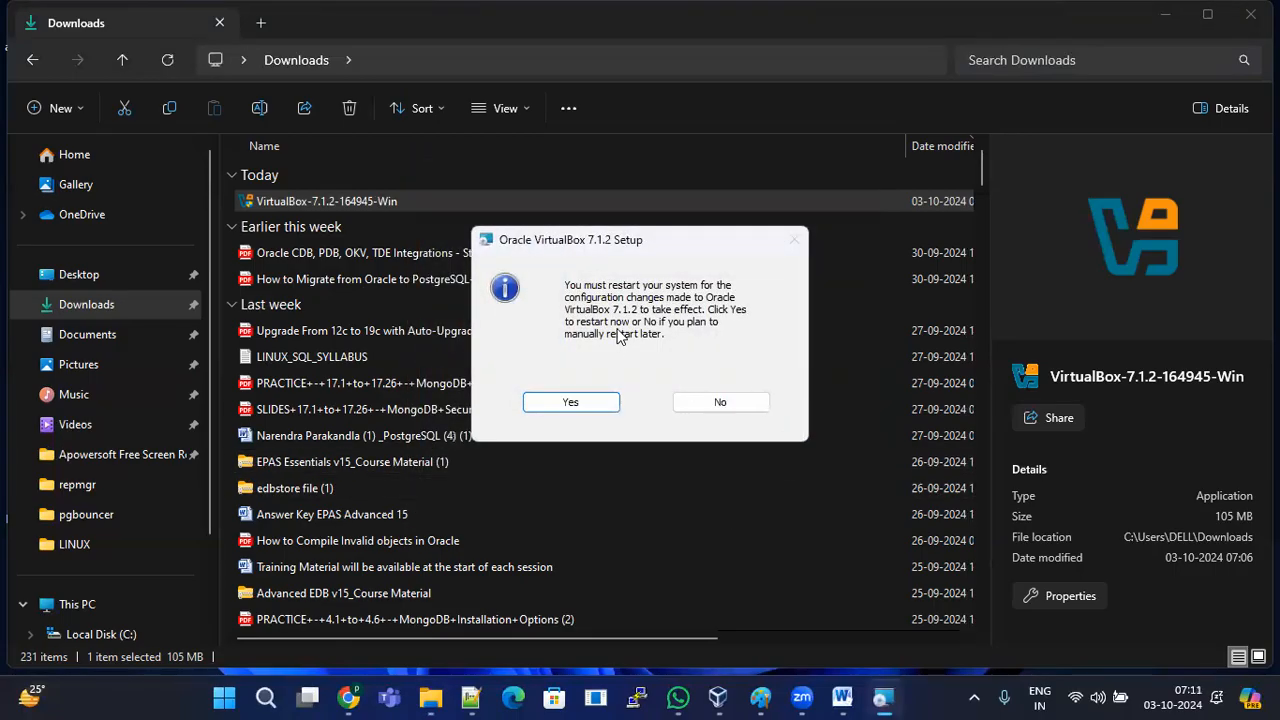
click(735, 403)
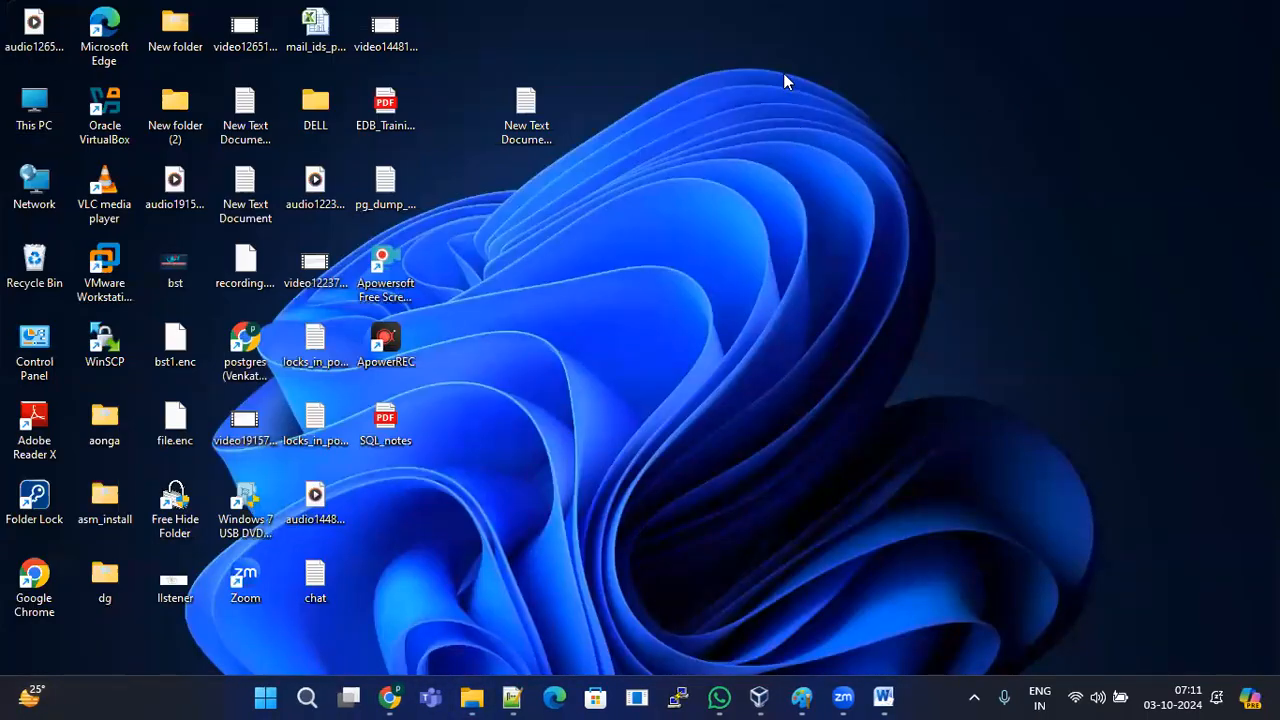
right_click(783, 74)
click(836, 153)
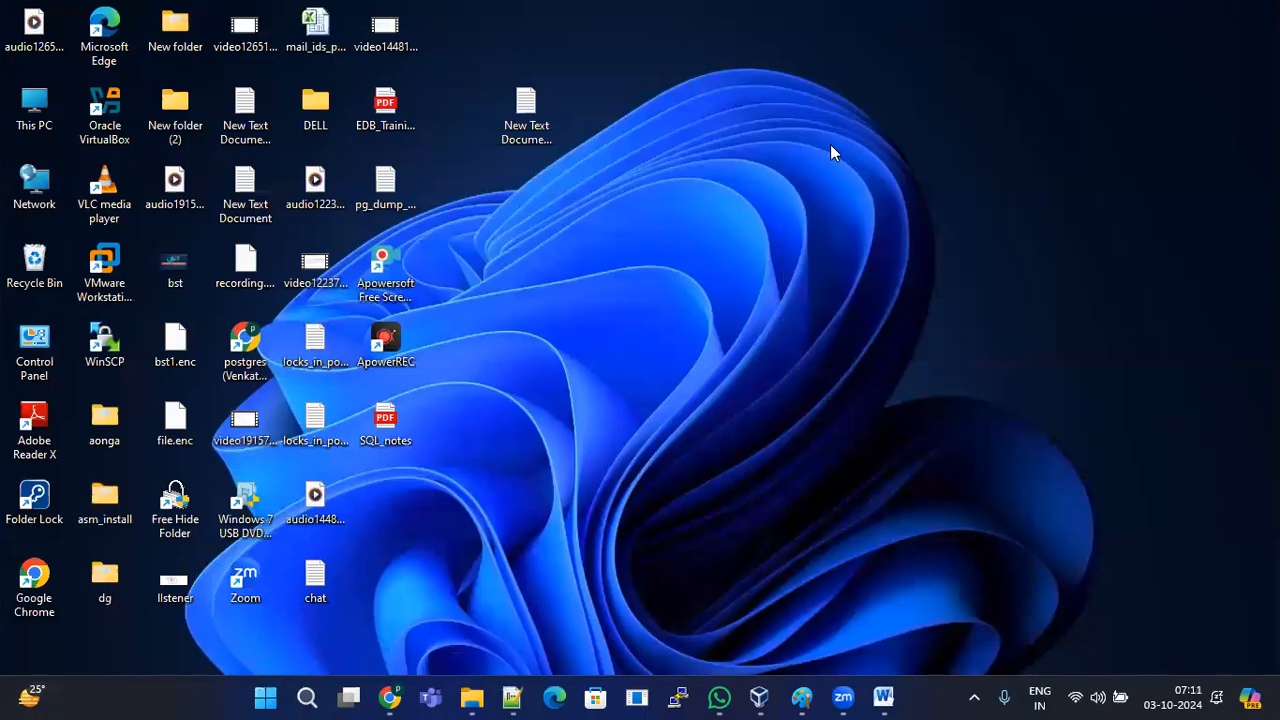
right_click(718, 47)
click(779, 124)
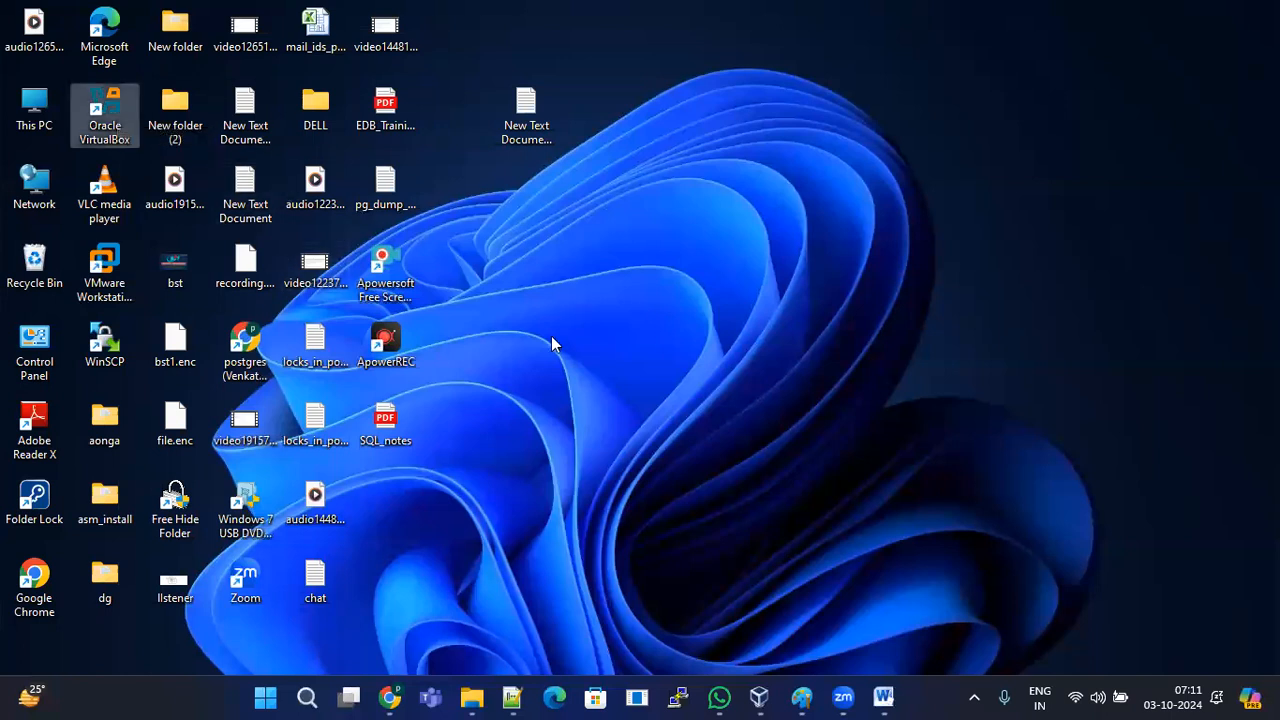
Step: Launch Oracle VirtualBox from the desktop shortcut and view the COM object error details
double_click(105, 108)
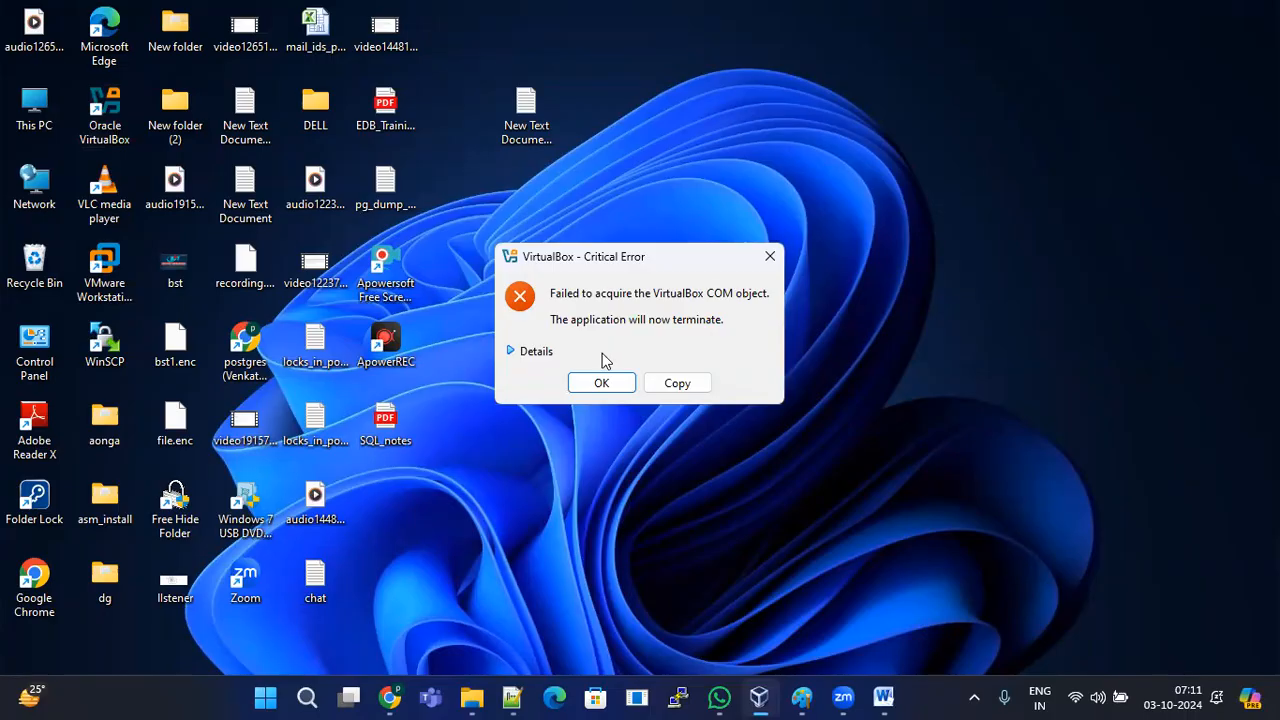
click(531, 355)
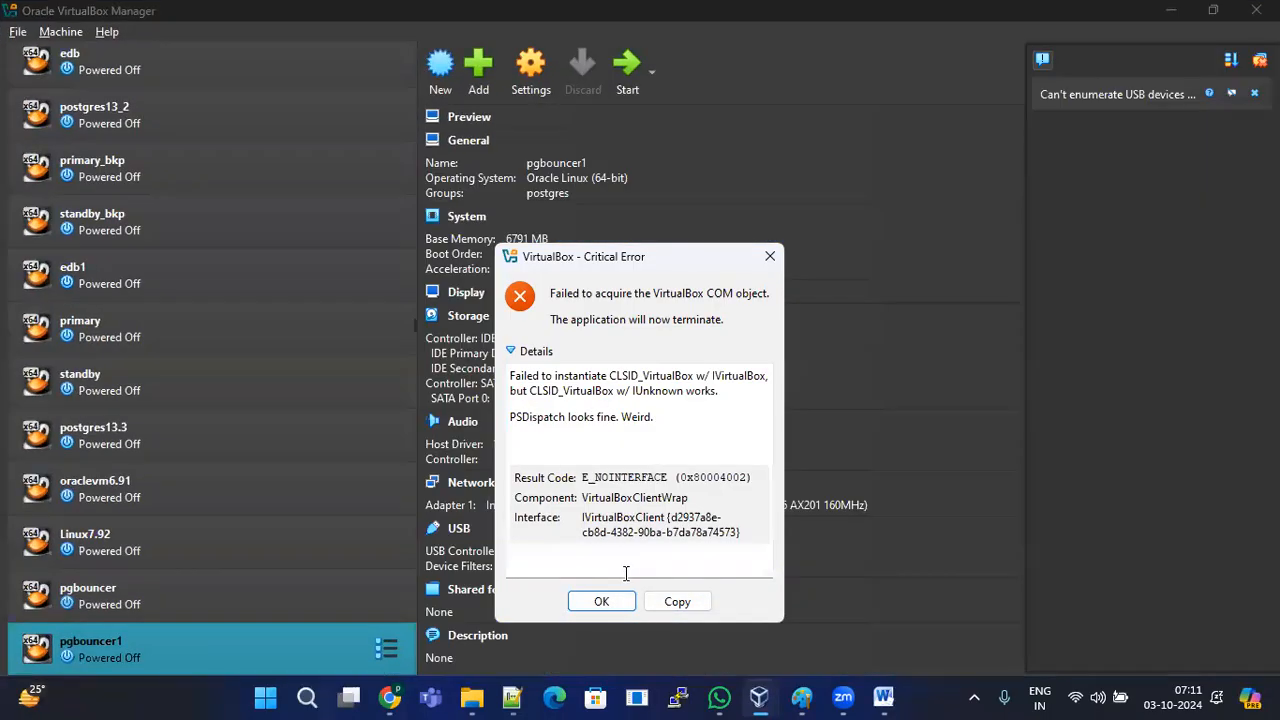
Step: Dismiss the error and browse the machine list, selecting oraclevm6.9 and collapsing postgres
click(601, 601)
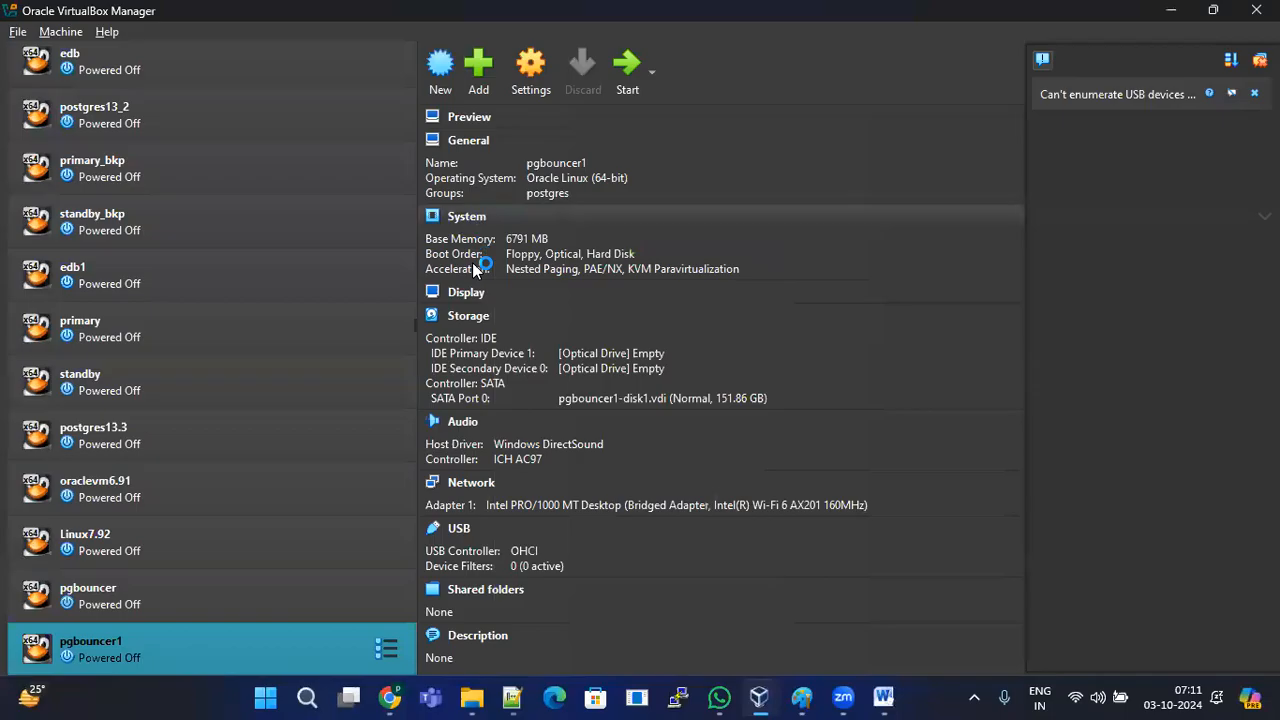
click(295, 216)
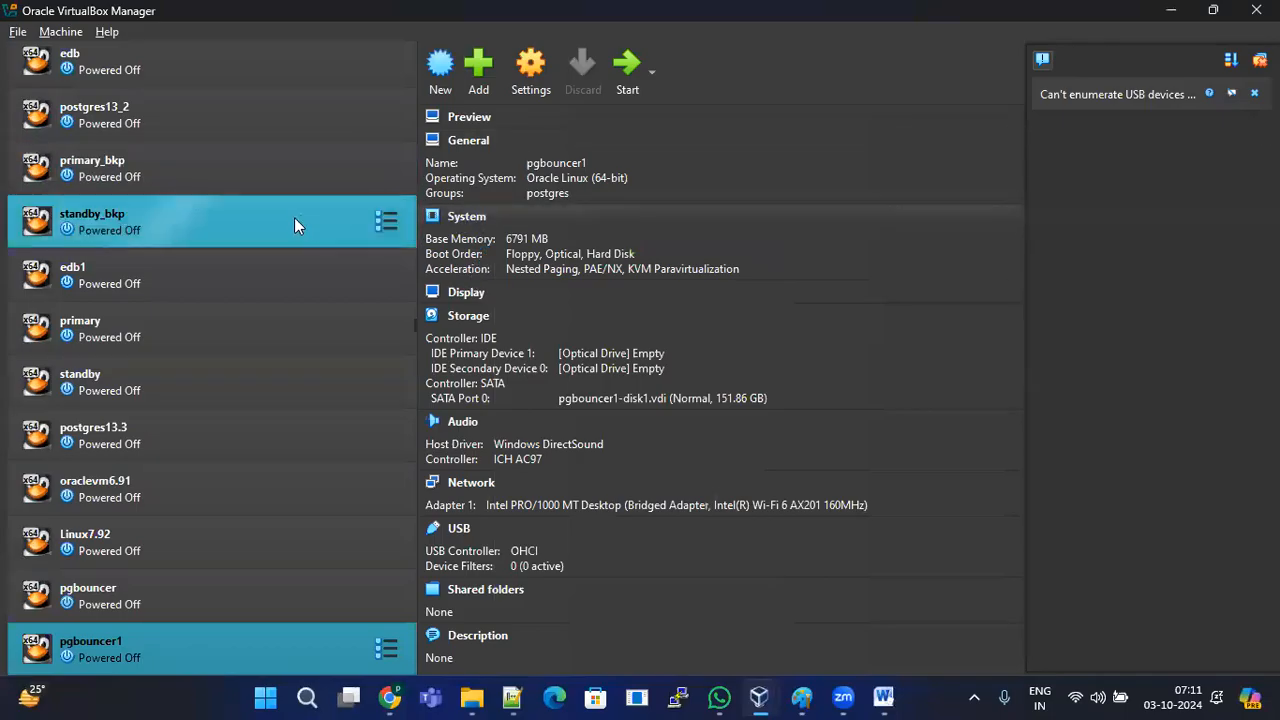
scroll(287, 221, up, 3)
scroll(287, 221, up, 5)
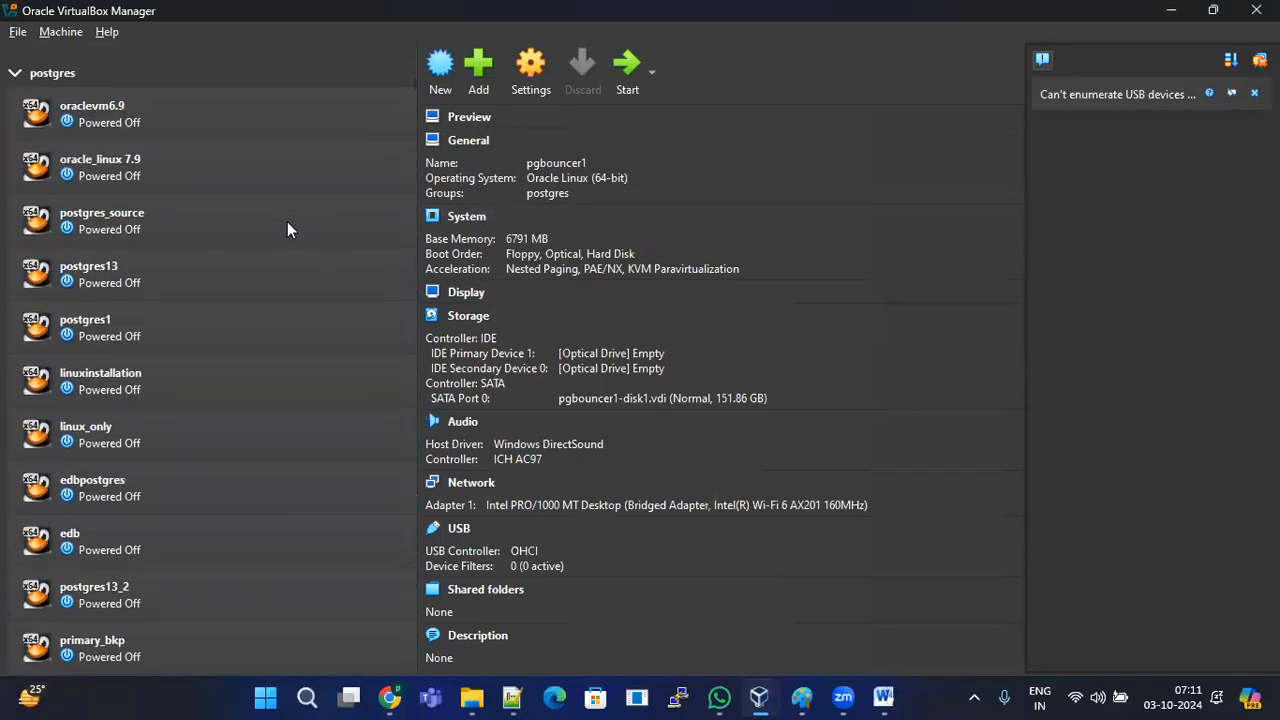
click(163, 182)
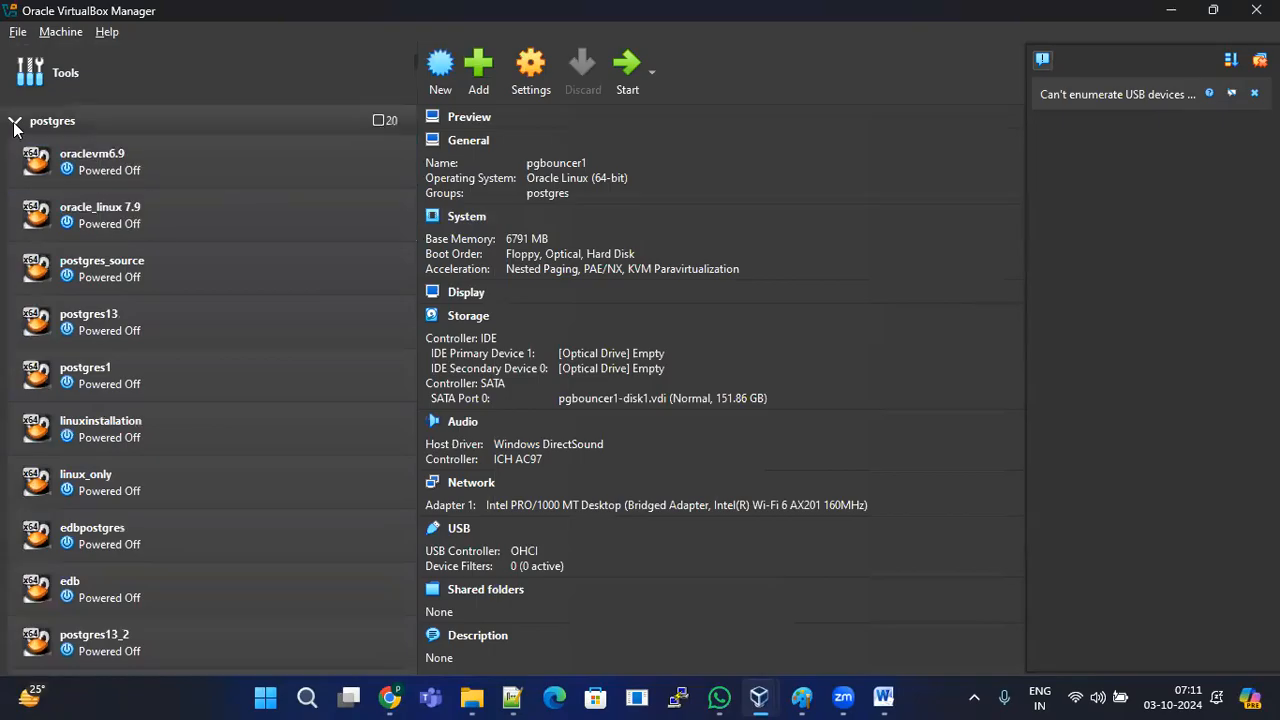
click(15, 120)
click(15, 244)
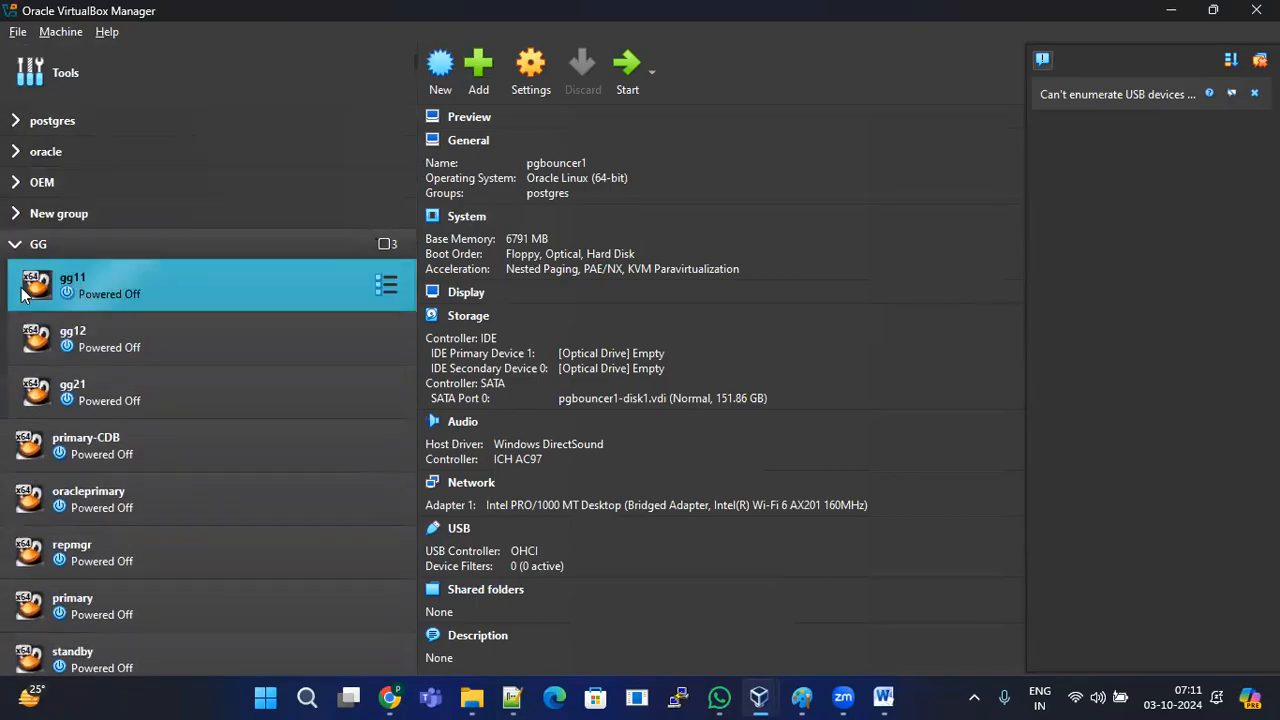
click(15, 244)
Step: Select oracleprimary, primary-CDB and repmgr, toggle the GG group, and close the Manager
click(56, 352)
scroll(230, 440, down, 3)
scroll(236, 449, up, 3)
click(120, 292)
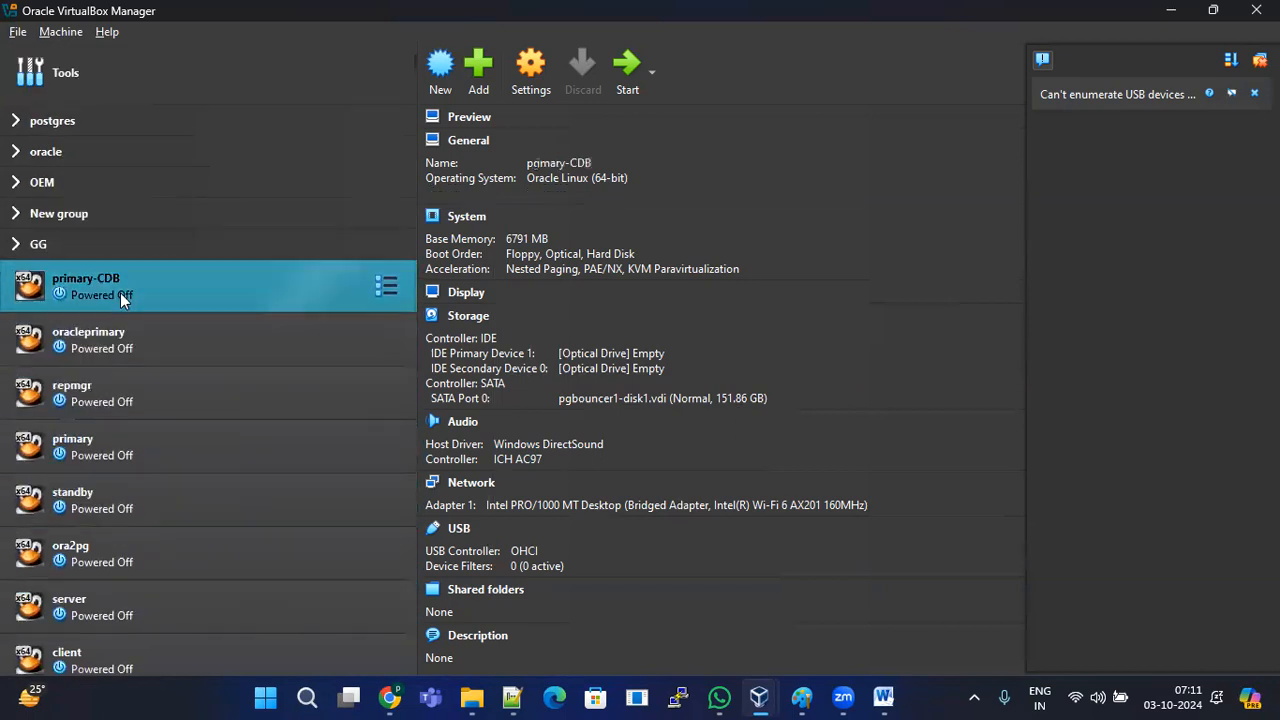
click(148, 343)
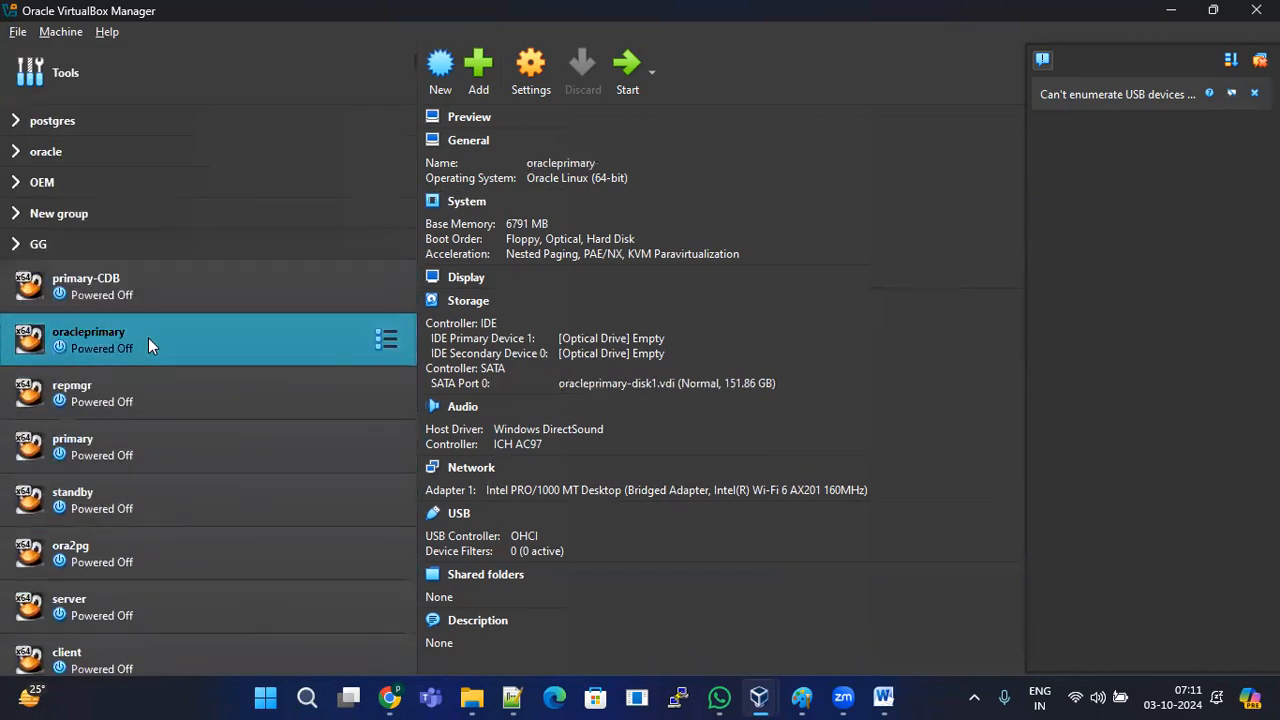
click(140, 388)
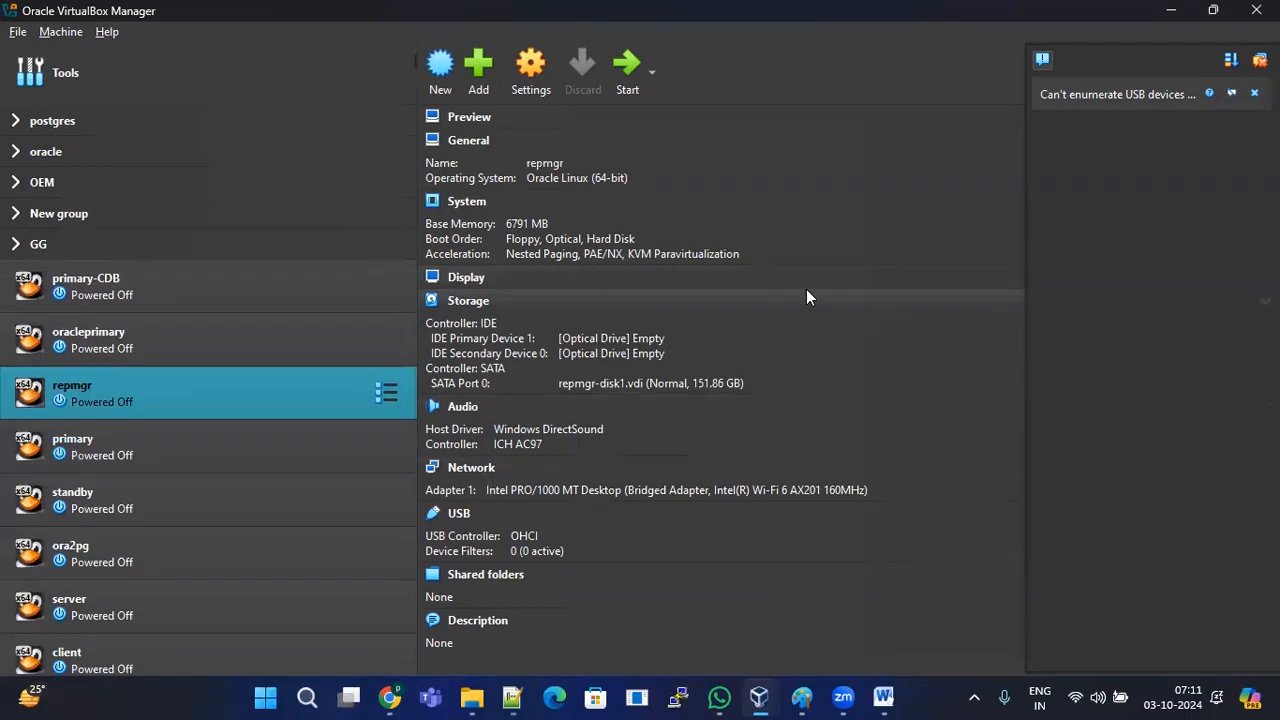
click(17, 246)
click(17, 246)
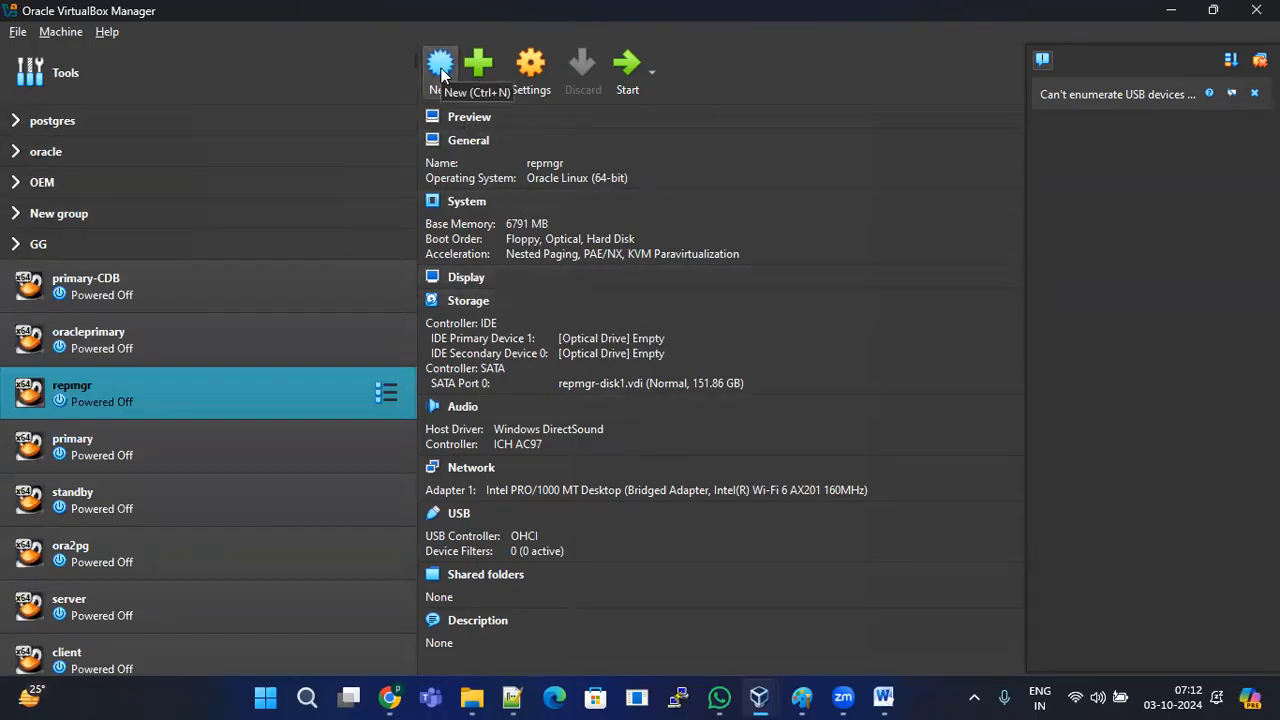
click(1256, 10)
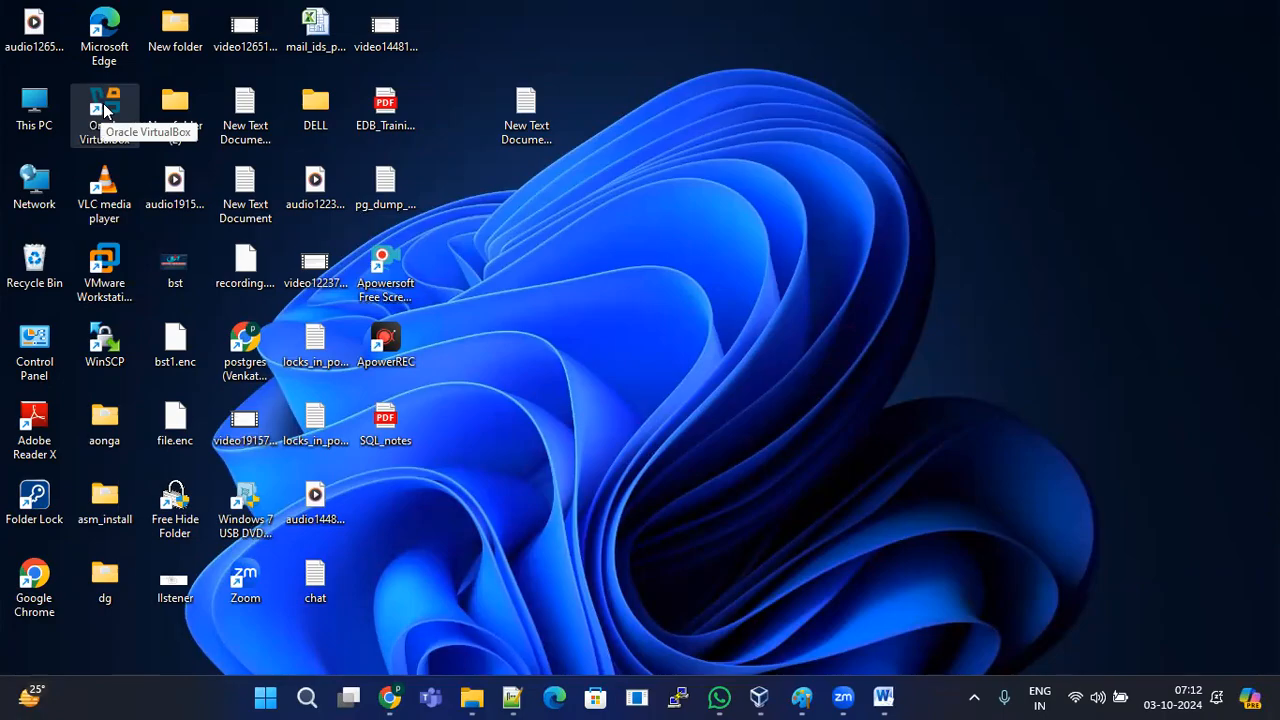
Step: Launch VirtualBox from the shortcut twice, dismissing the COM critical error each time
right_click(104, 110)
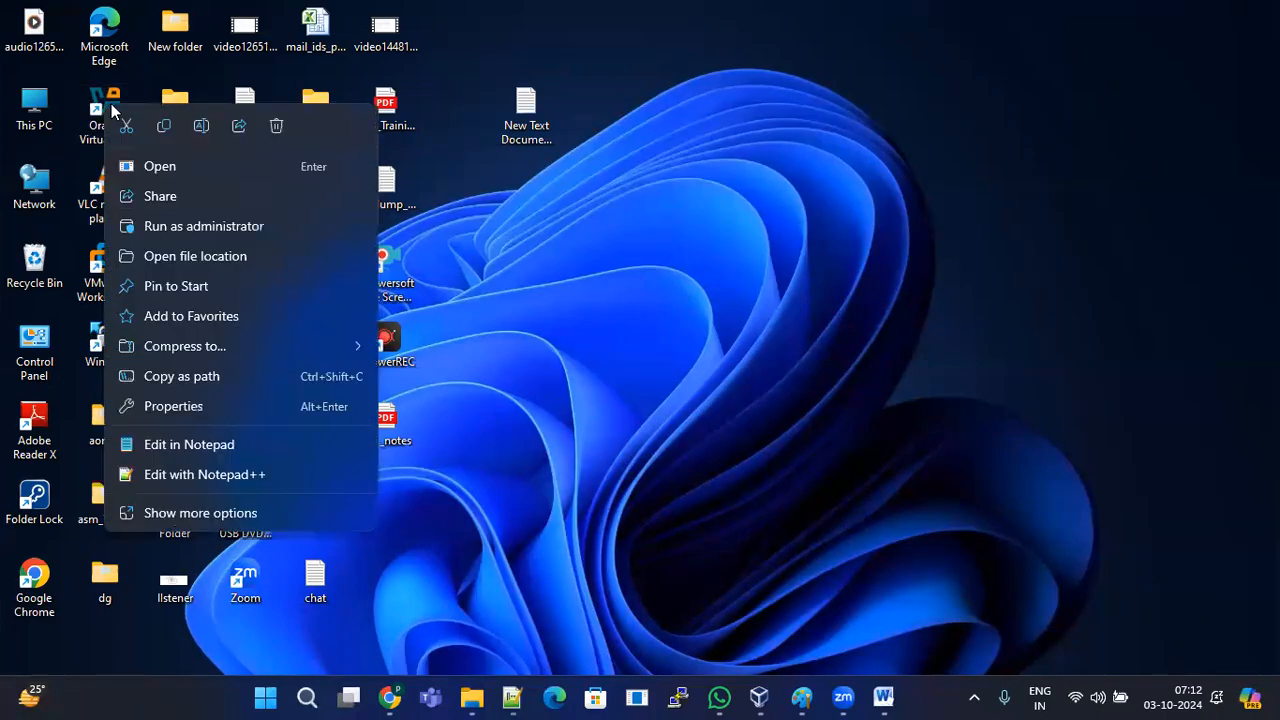
click(157, 168)
click(620, 384)
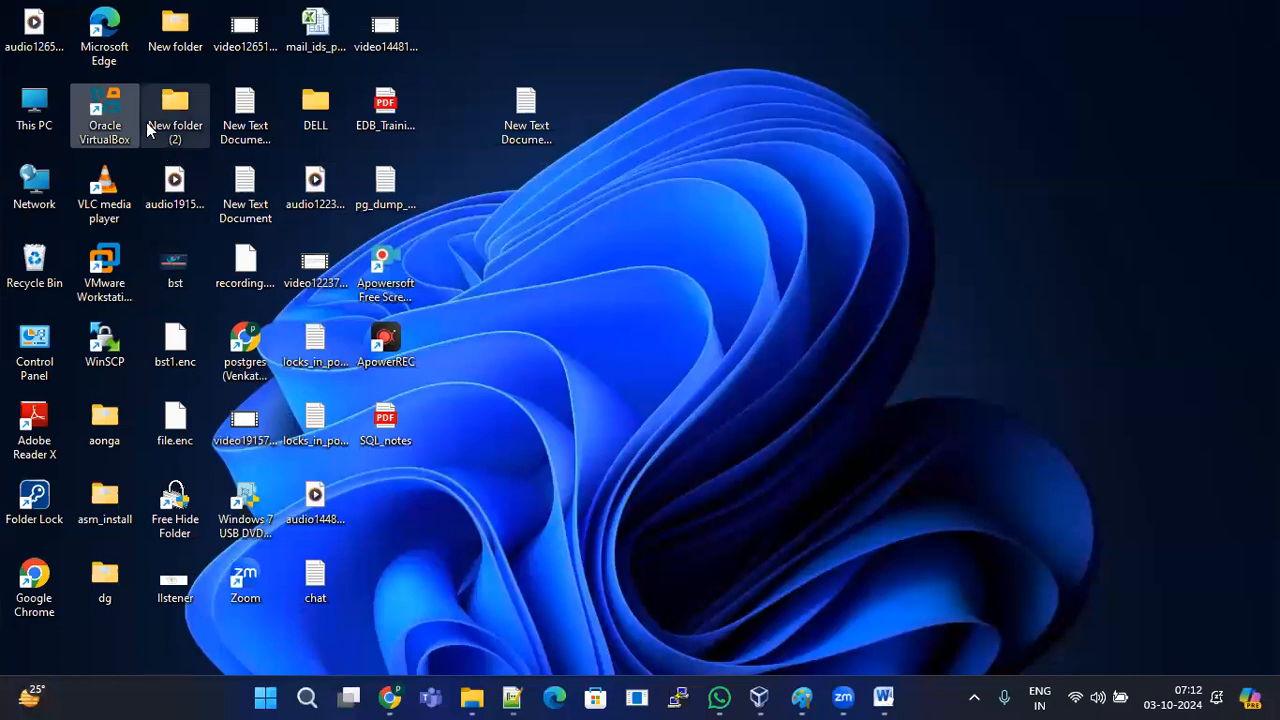
double_click(113, 103)
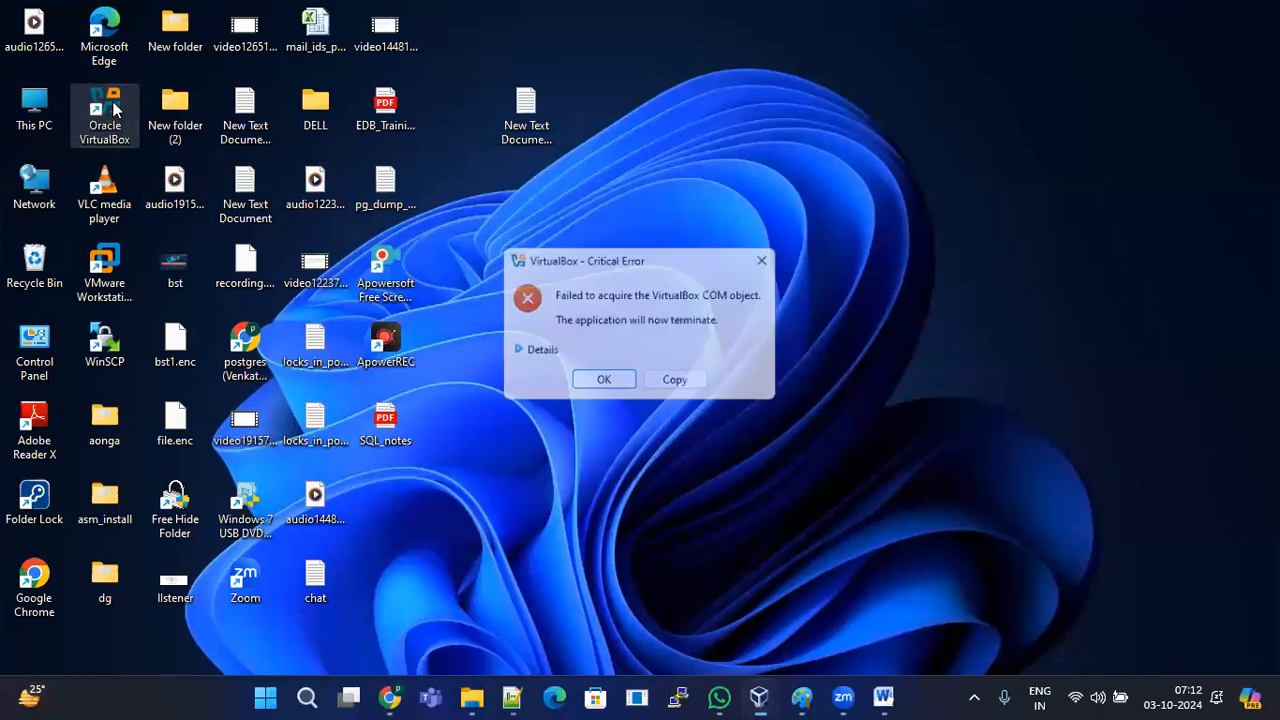
click(603, 381)
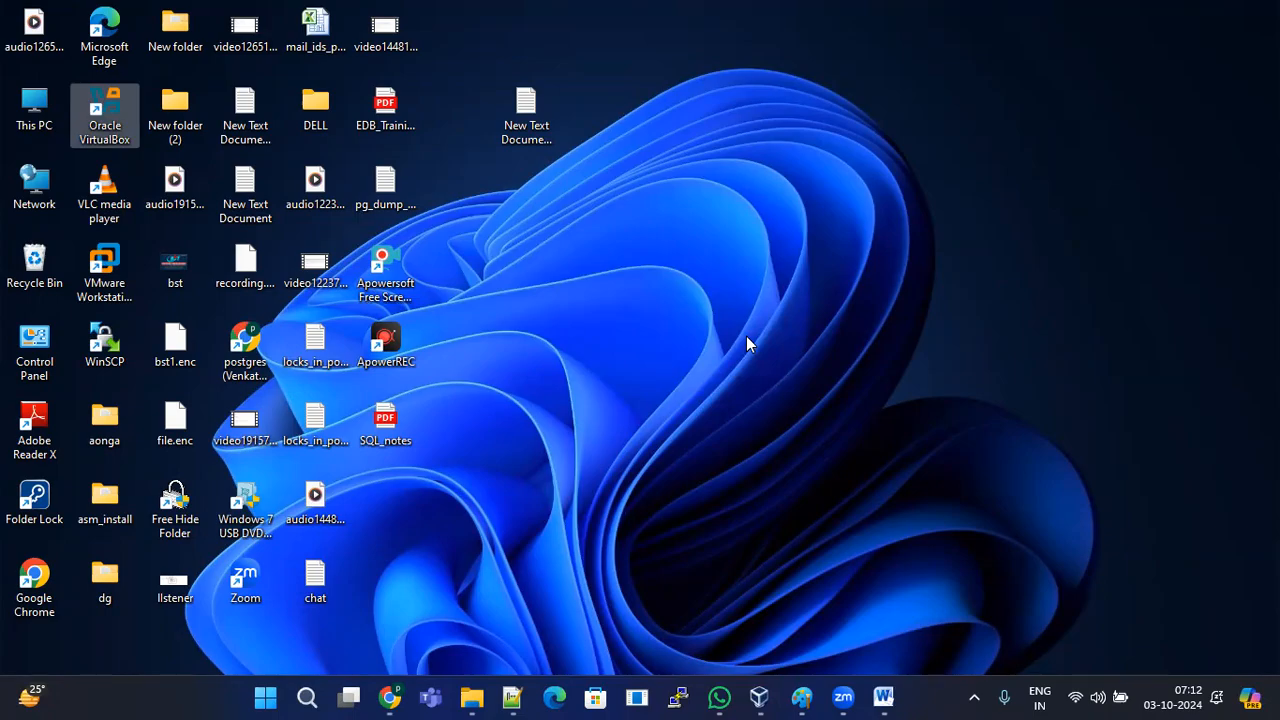
click(662, 403)
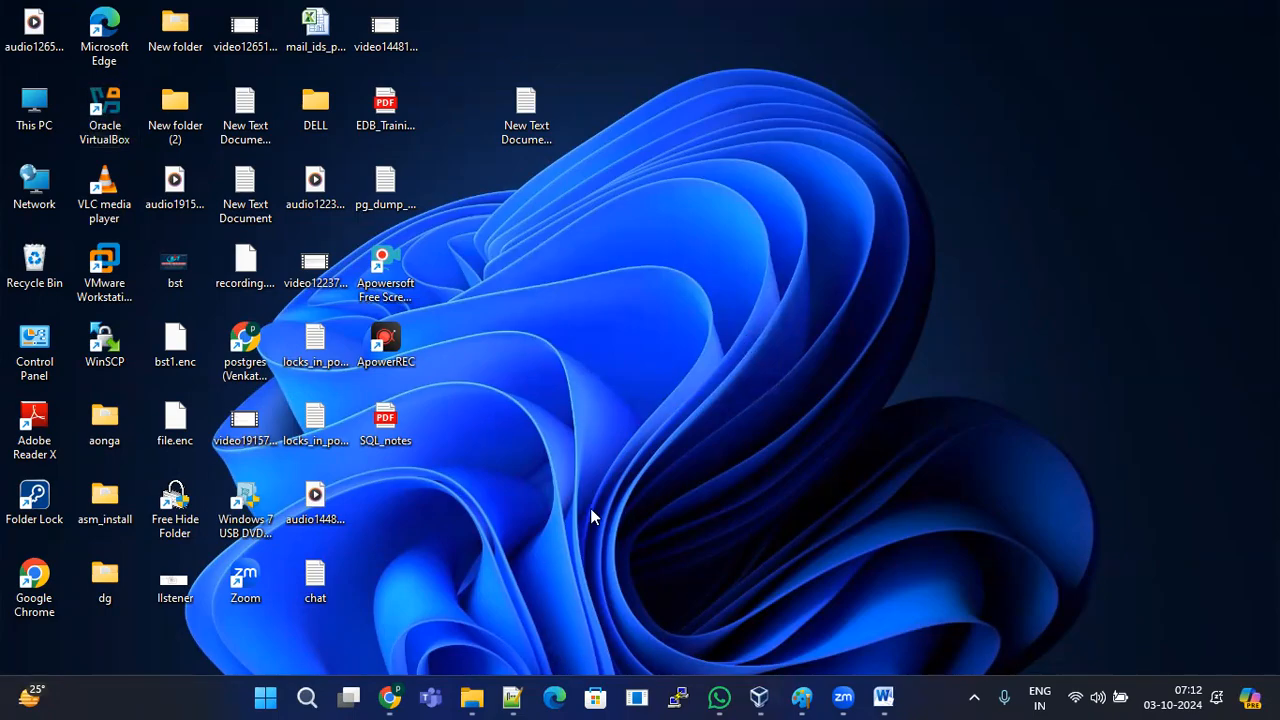
Step: Relaunch VirtualBox, review the COM error details, dismiss it, and refresh the desktop
double_click(105, 105)
click(513, 351)
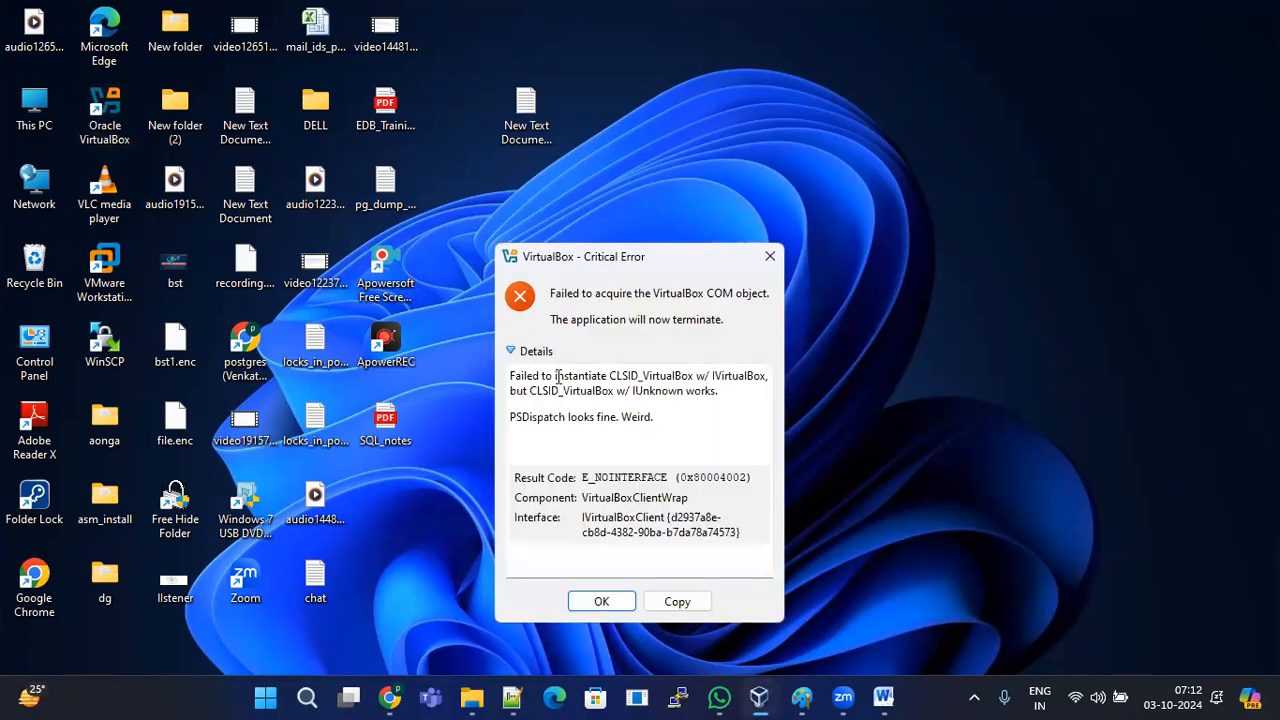
click(601, 601)
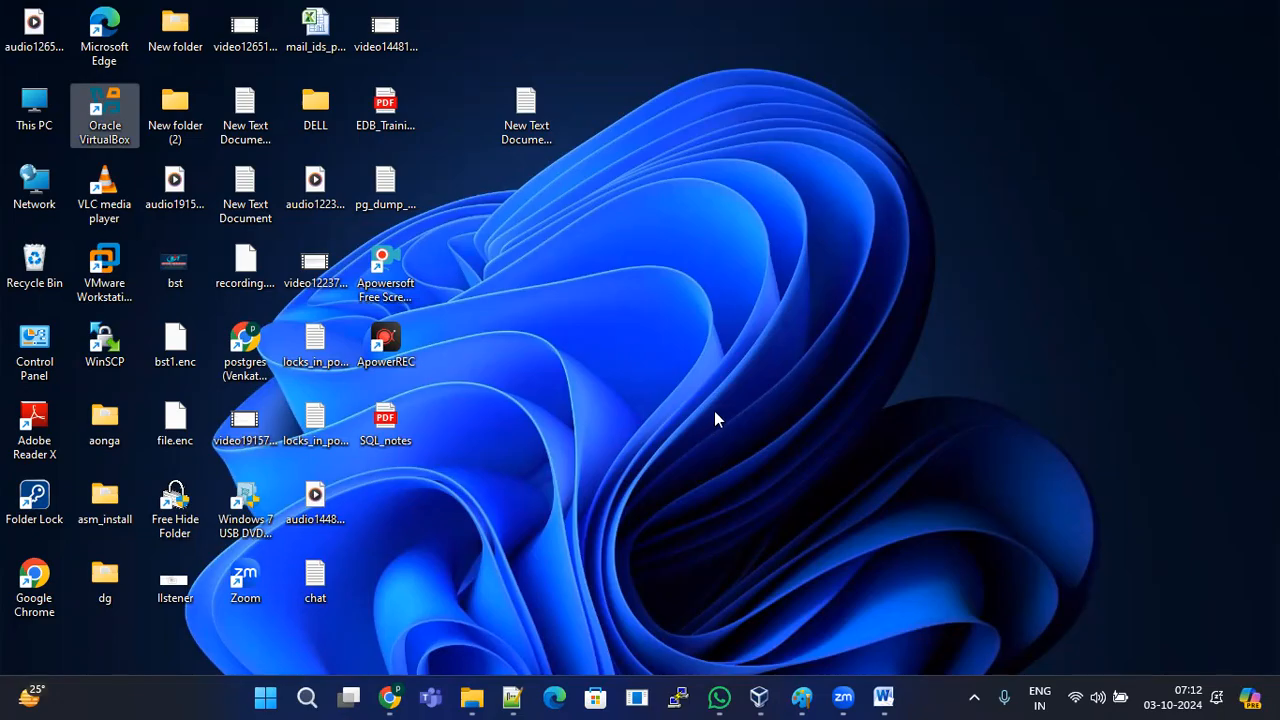
right_click(605, 202)
click(665, 285)
right_click(668, 221)
click(728, 292)
Step: Relaunch, dismiss the error, close the lingering Manager window, and retry the launch
double_click(104, 96)
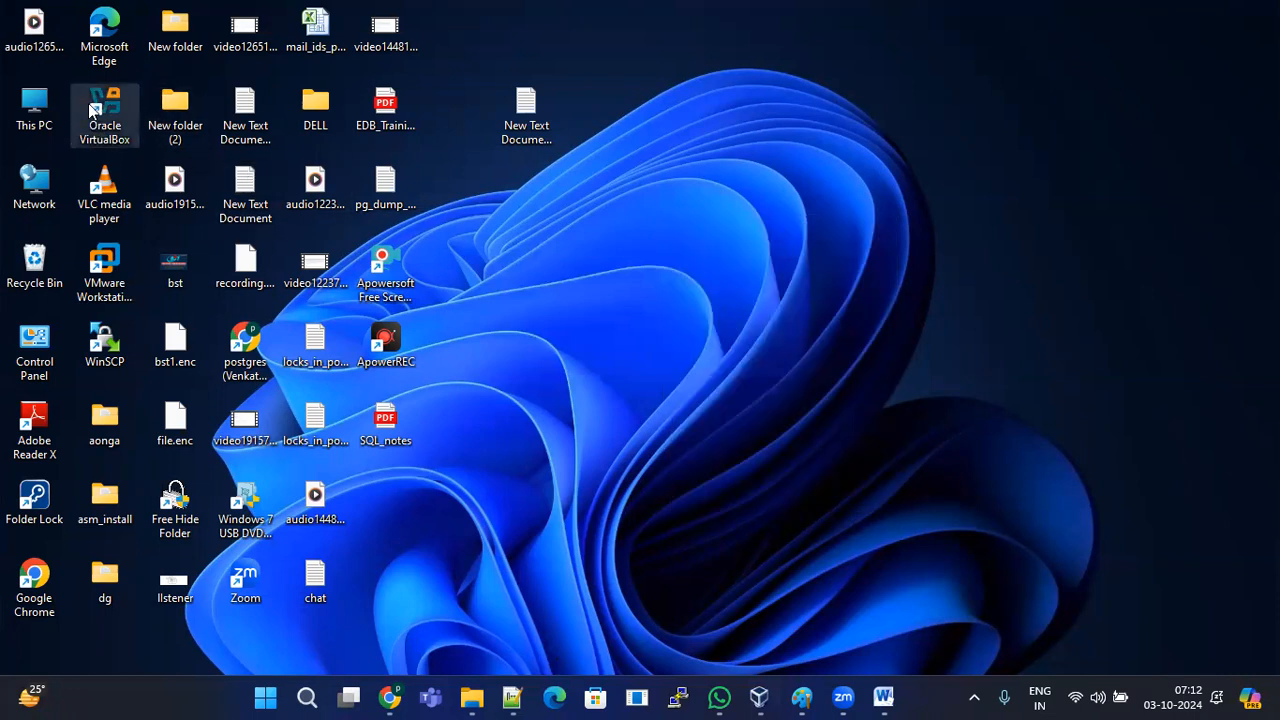
click(517, 352)
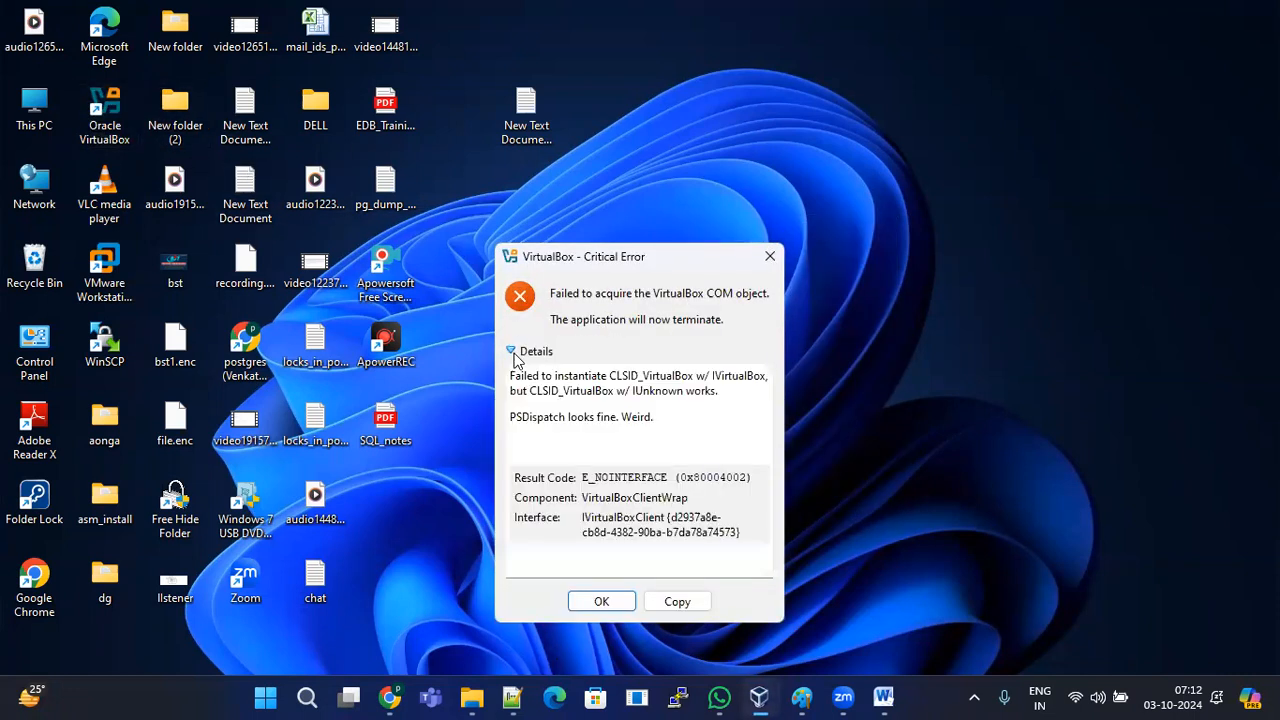
click(601, 601)
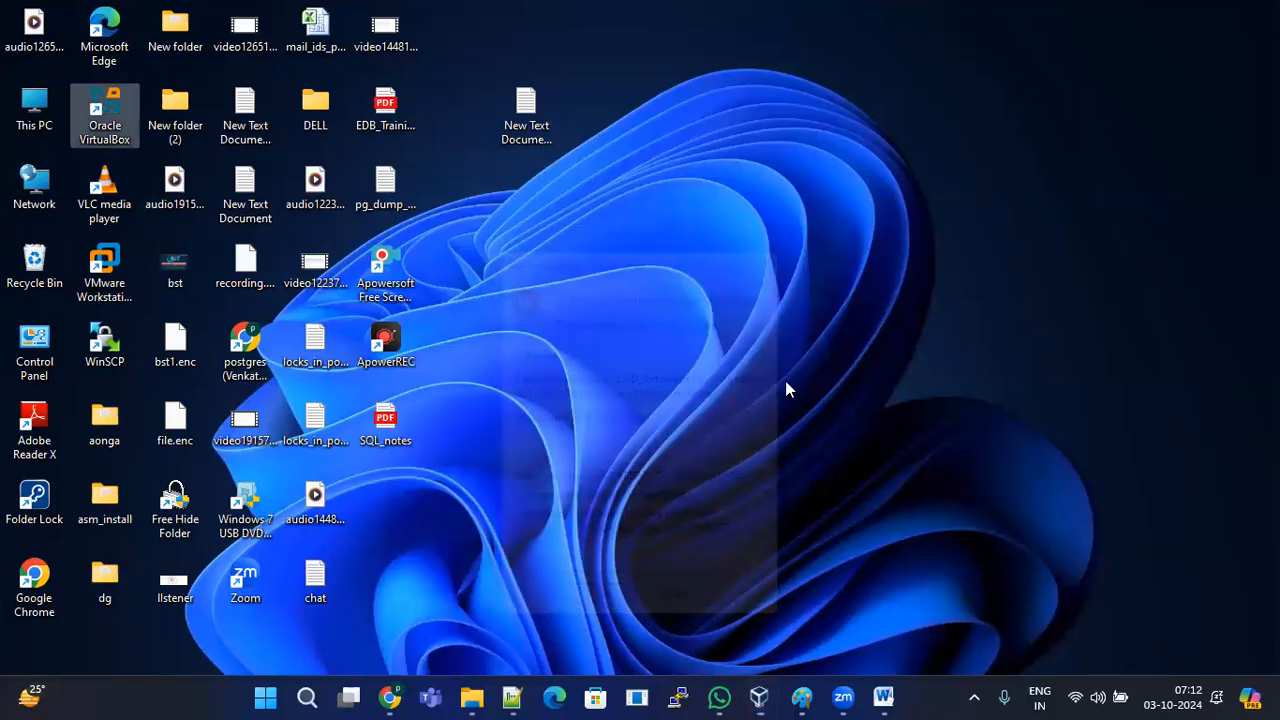
click(764, 697)
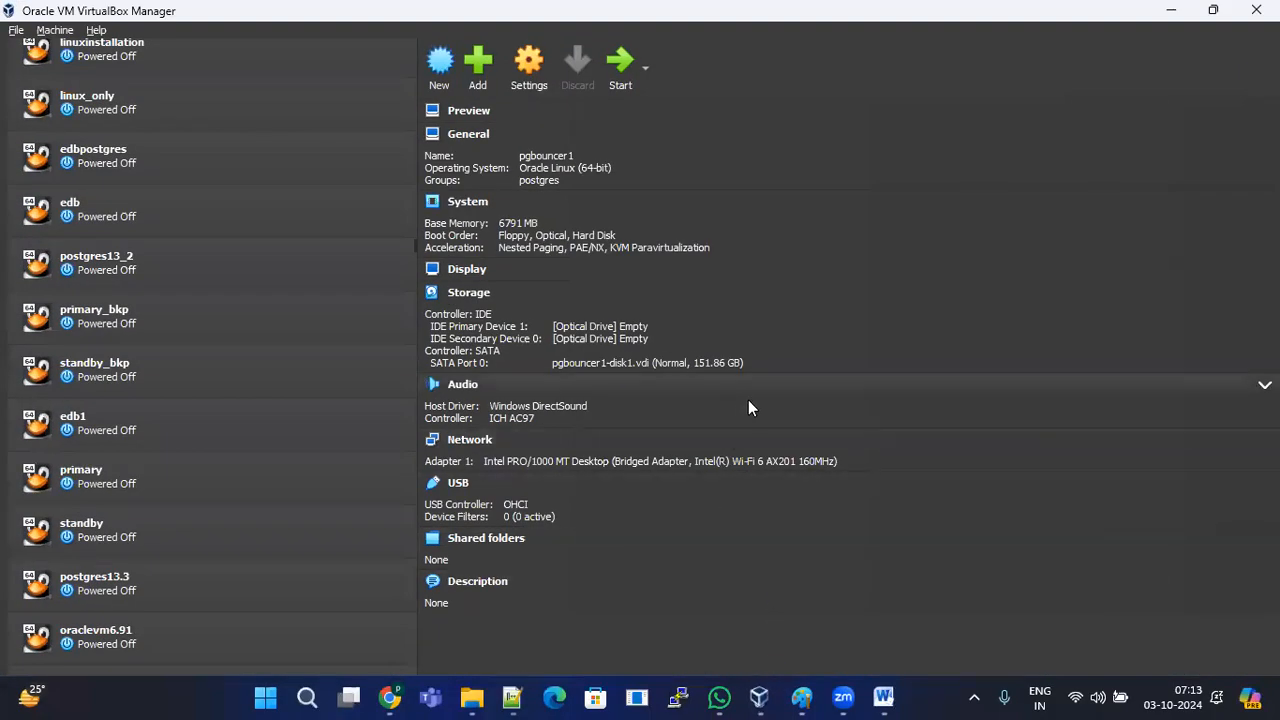
click(1256, 10)
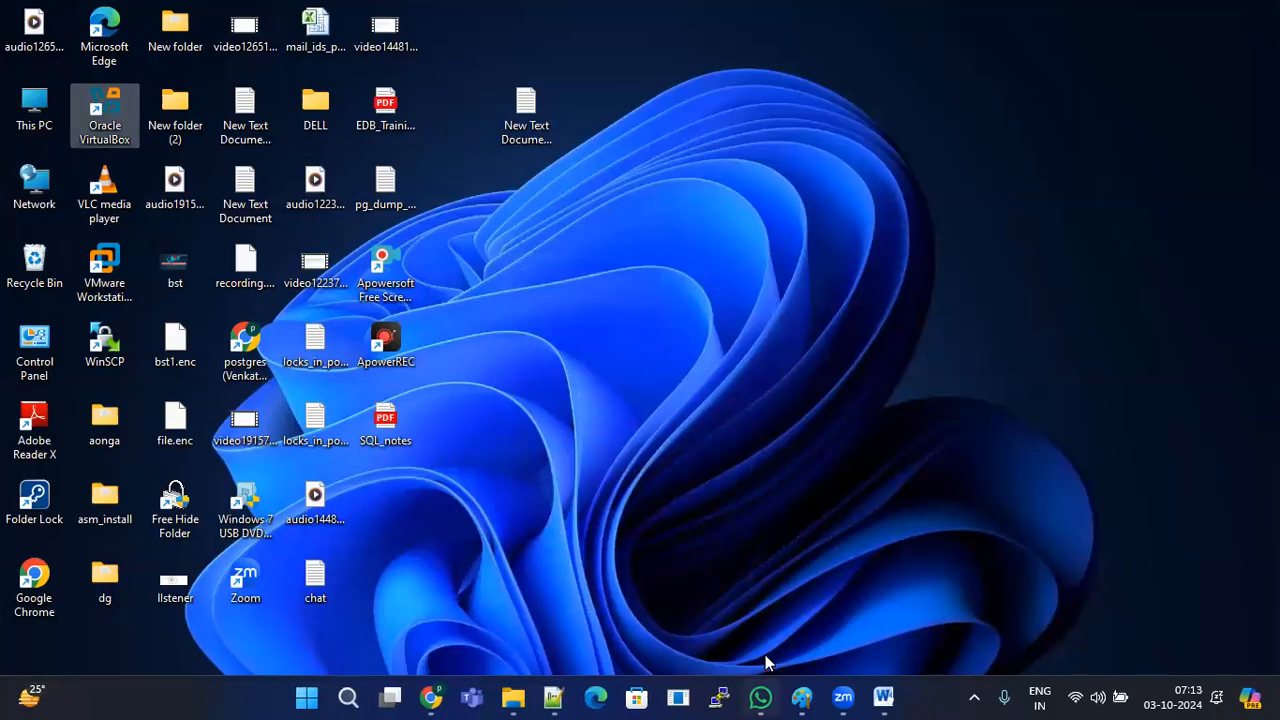
double_click(110, 130)
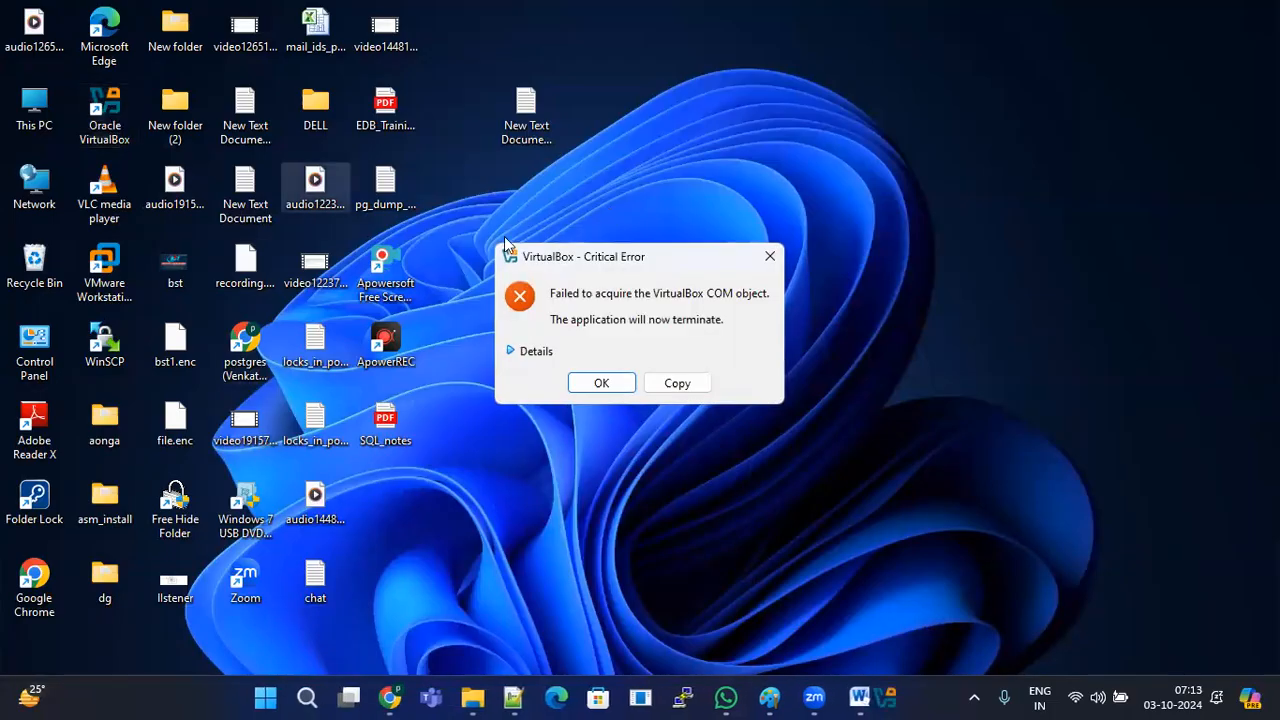
click(602, 381)
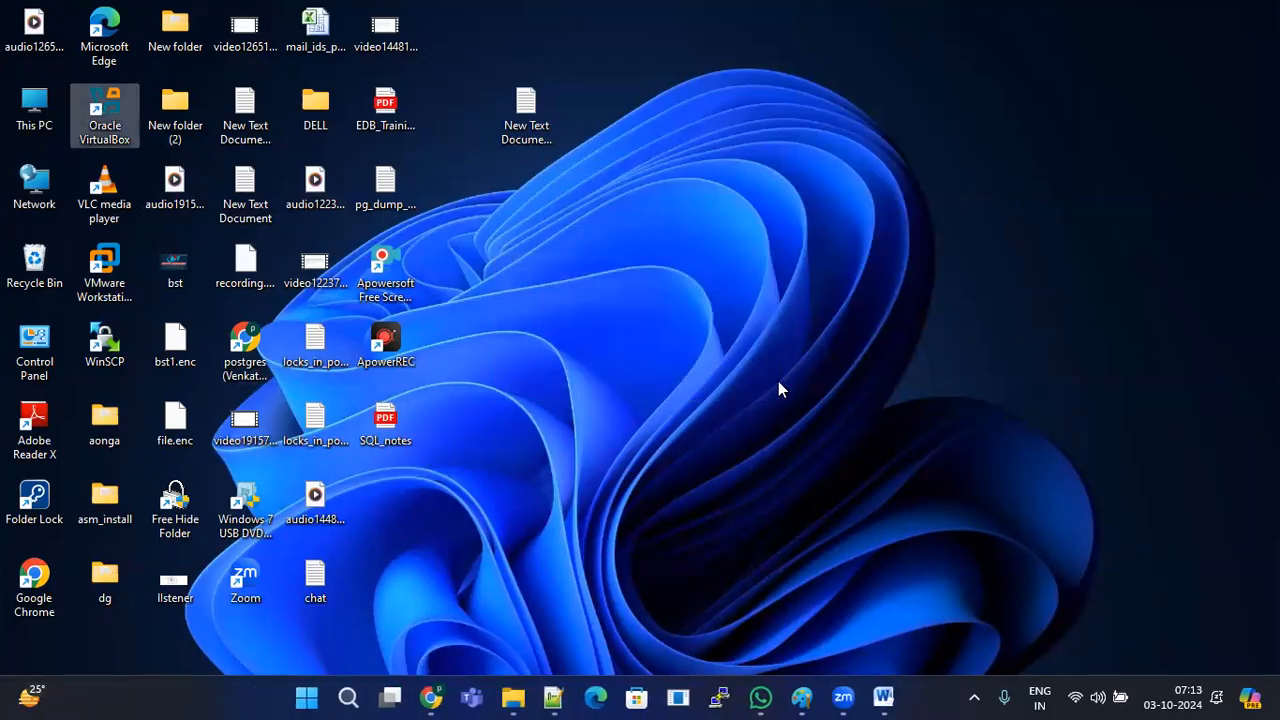
Step: Check background apps, refresh the desktop, and launch VirtualBox until the Manager opens
click(984, 693)
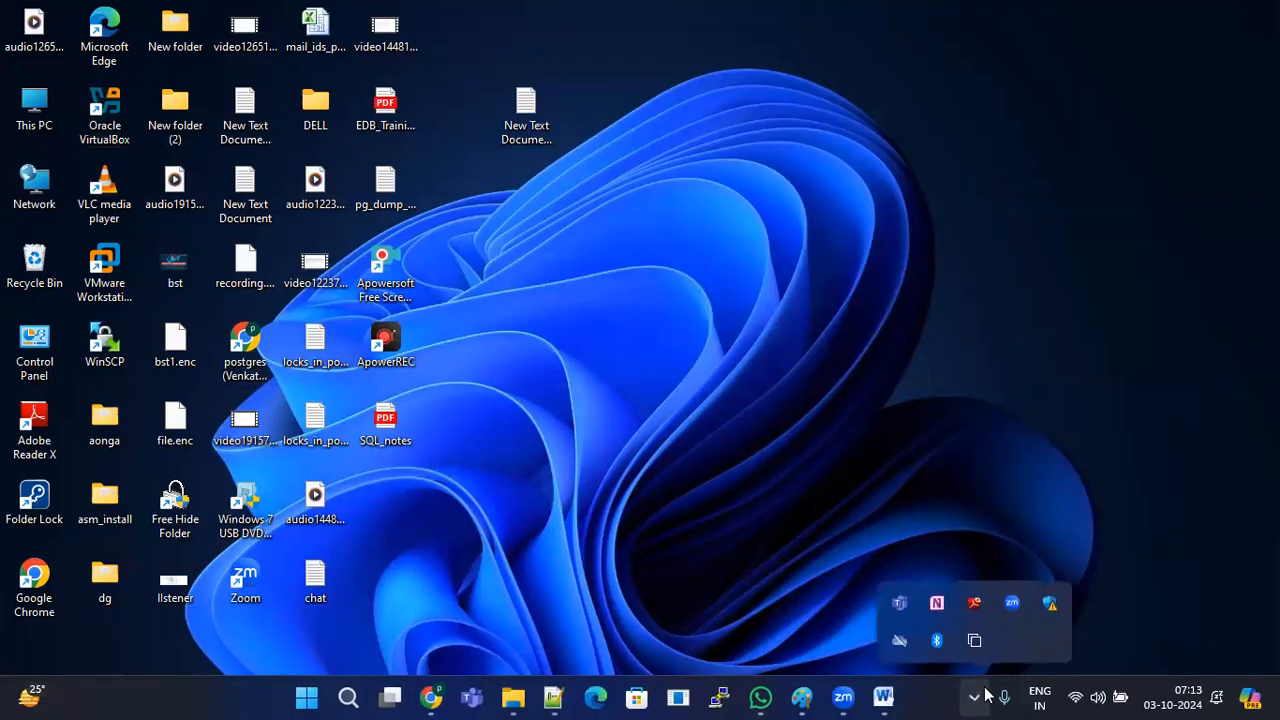
right_click(740, 274)
click(797, 351)
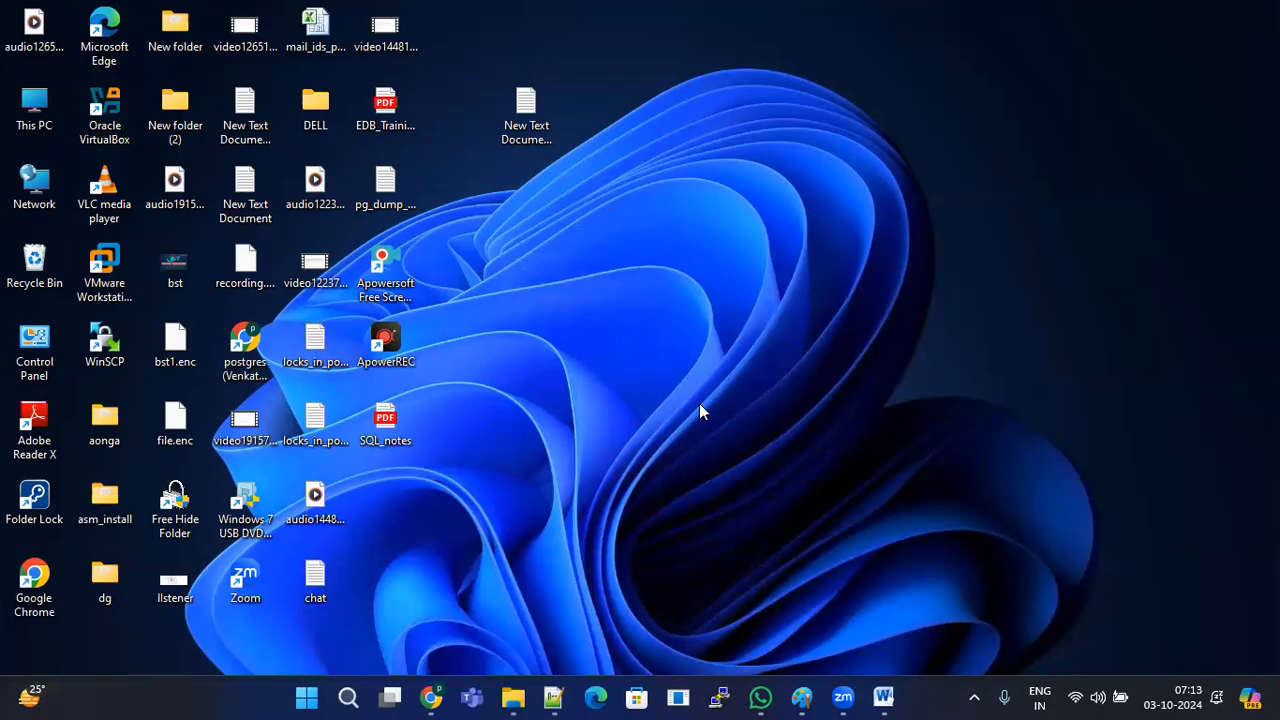
double_click(108, 105)
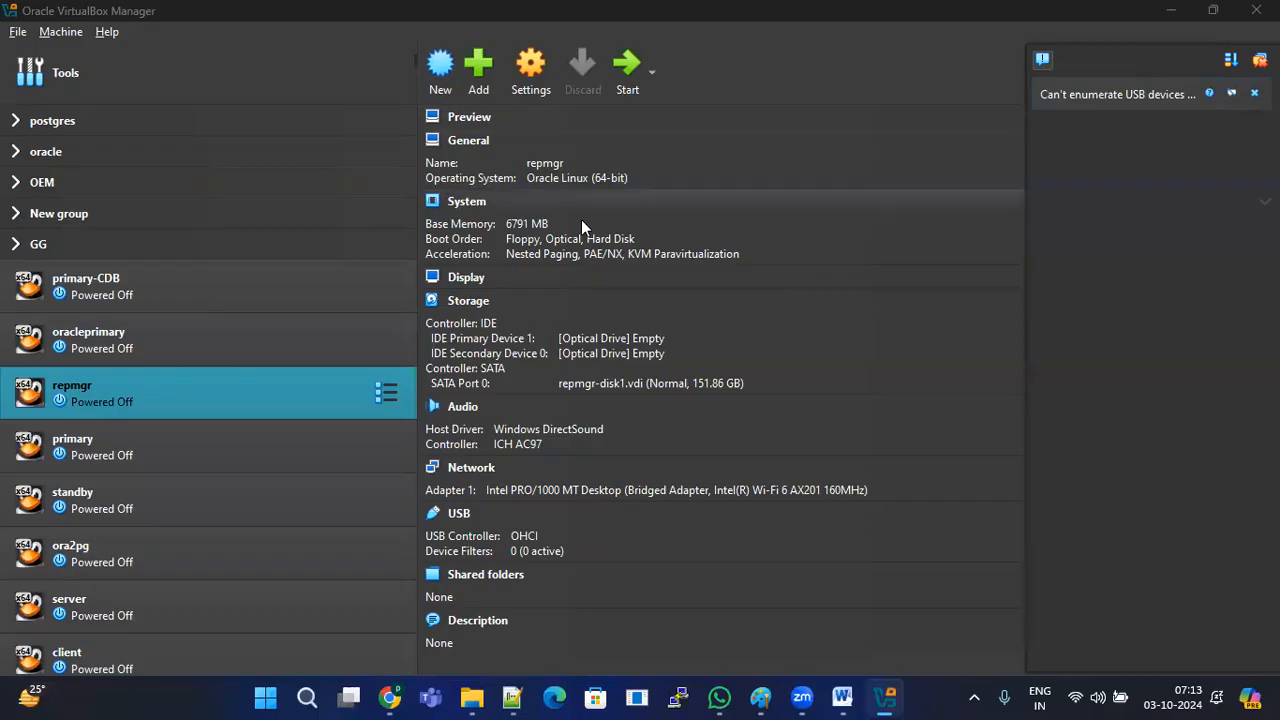
Step: Start a new virtual machine, reposition its dialog, and enter the name machine1
click(441, 70)
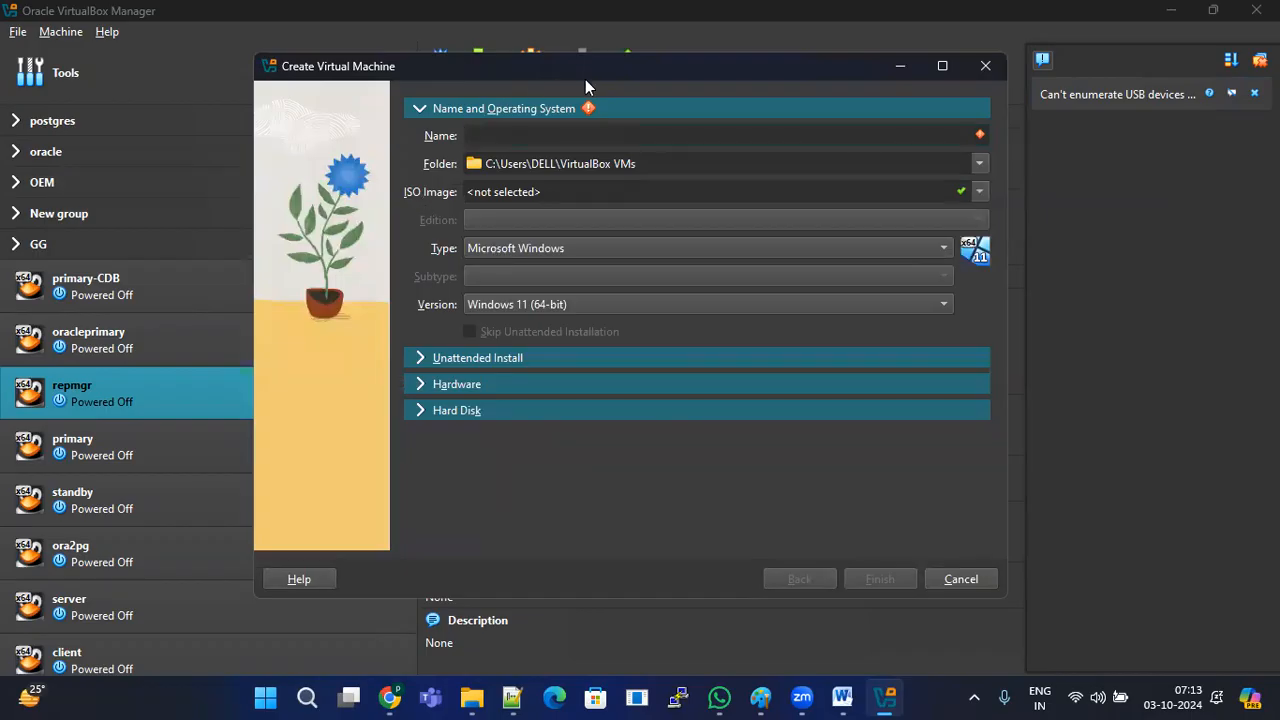
drag(585, 79, 656, 131)
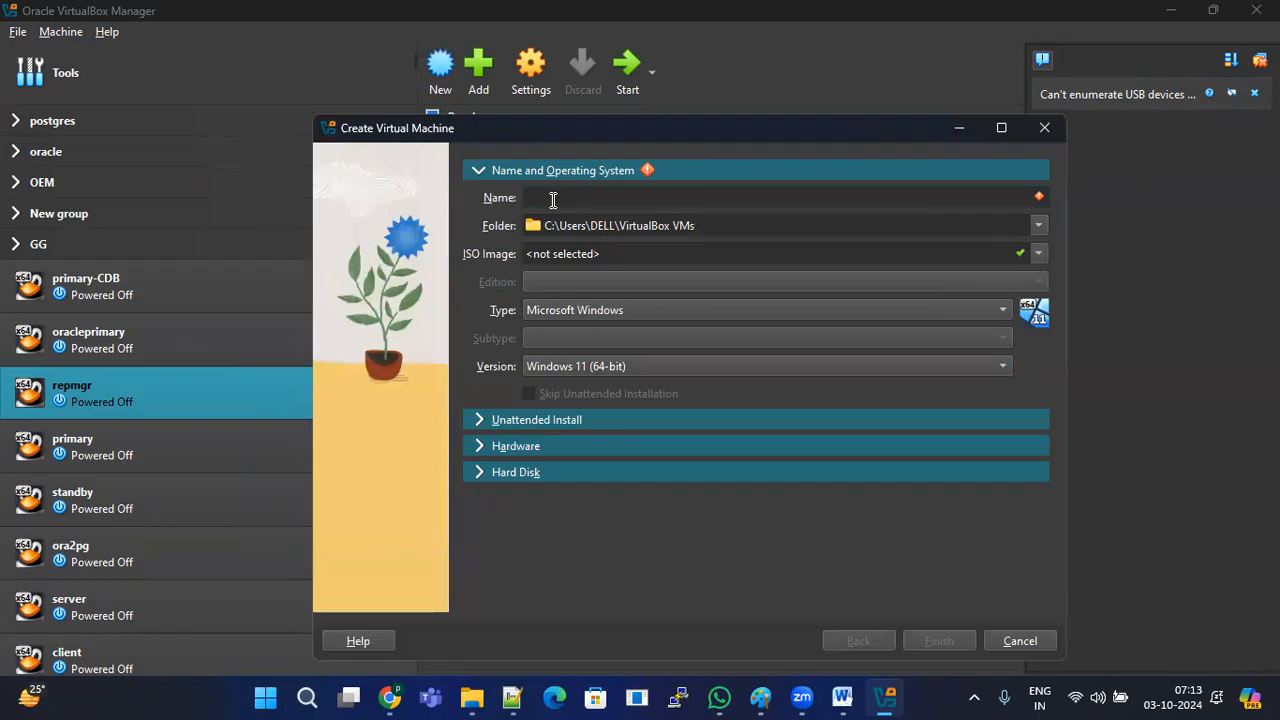
text(machine1)
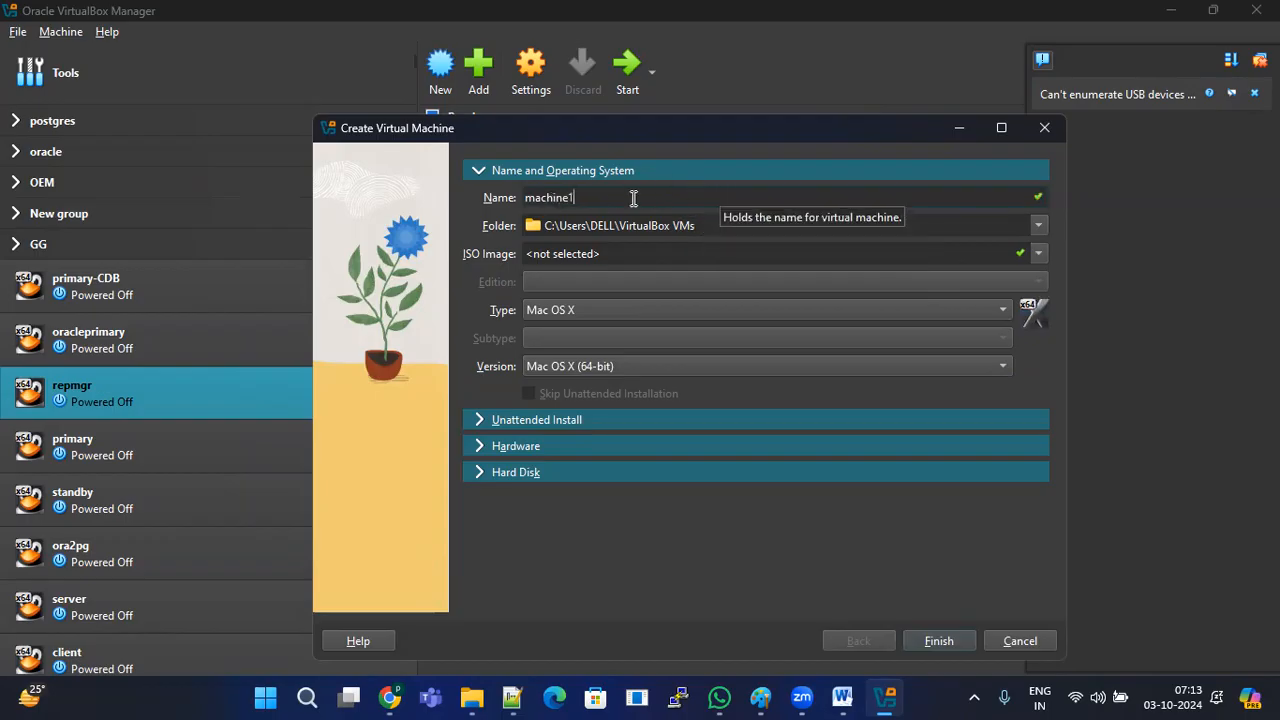
drag(590, 198, 519, 198)
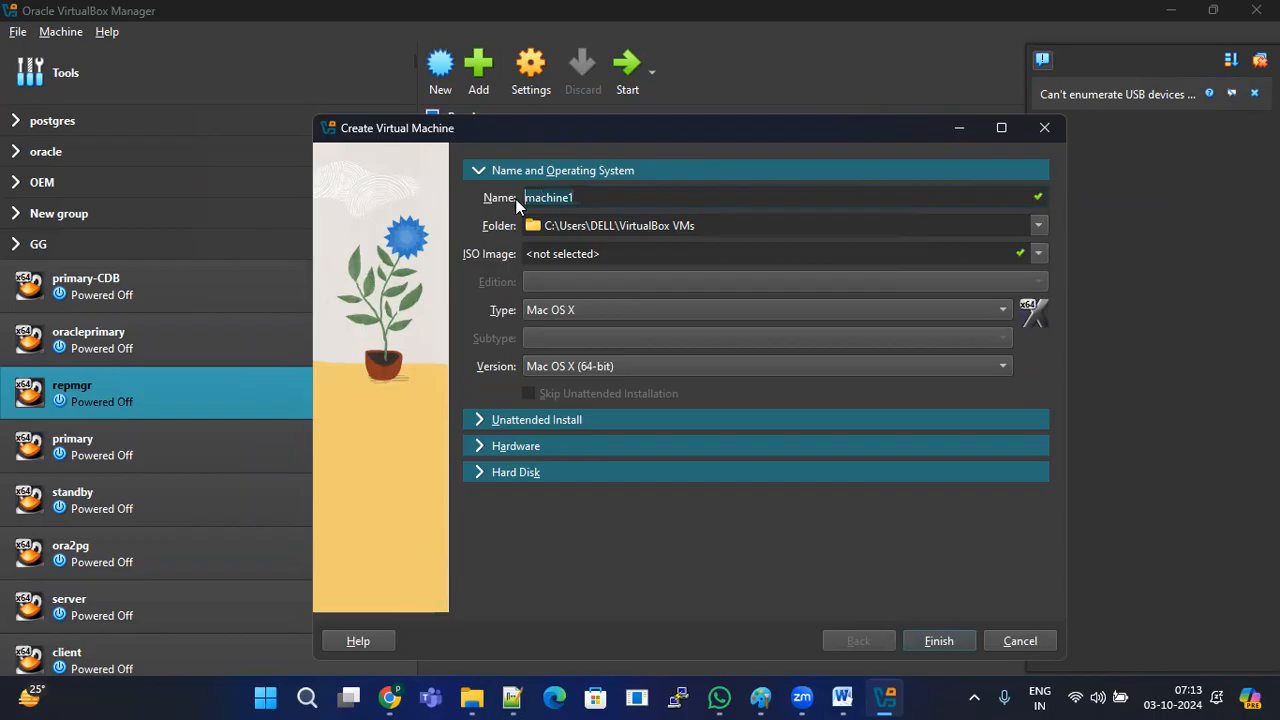
click(592, 198)
double_click(555, 197)
Step: Set machine1's storage folder to the VB folder on New Volume (D:), giving D:\VB
click(1038, 225)
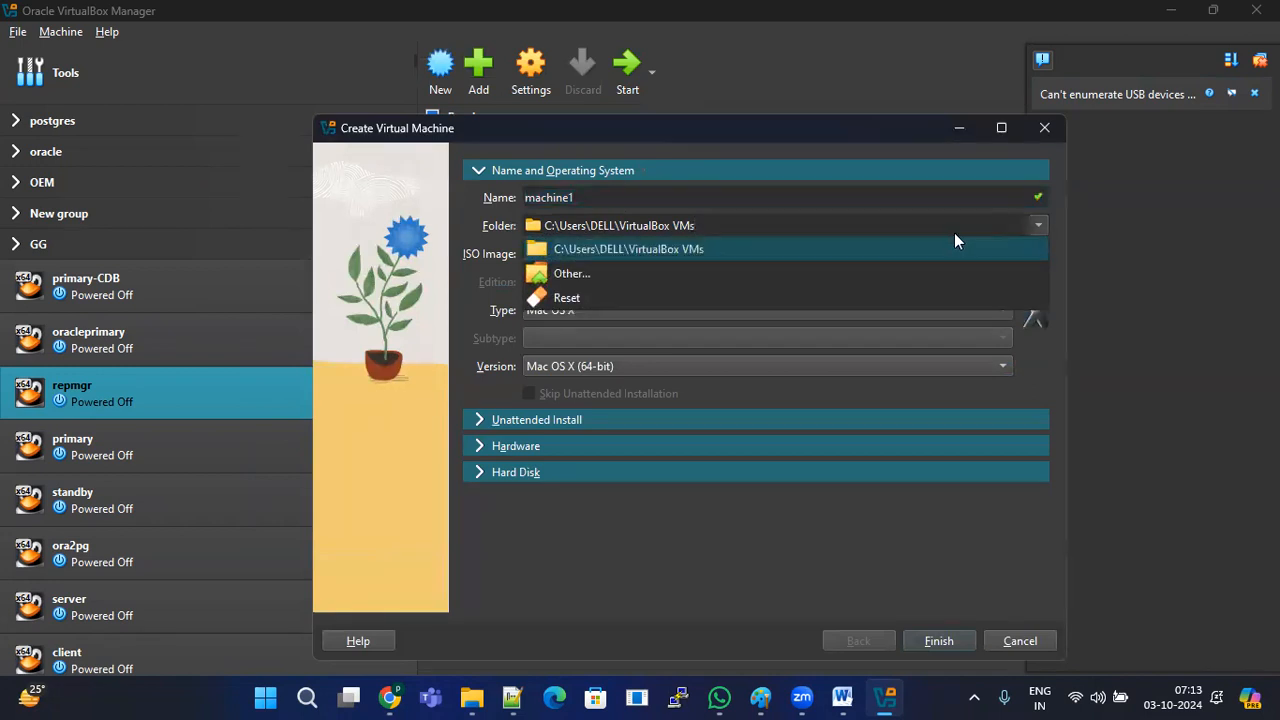
click(557, 274)
scroll(463, 400, down, 3)
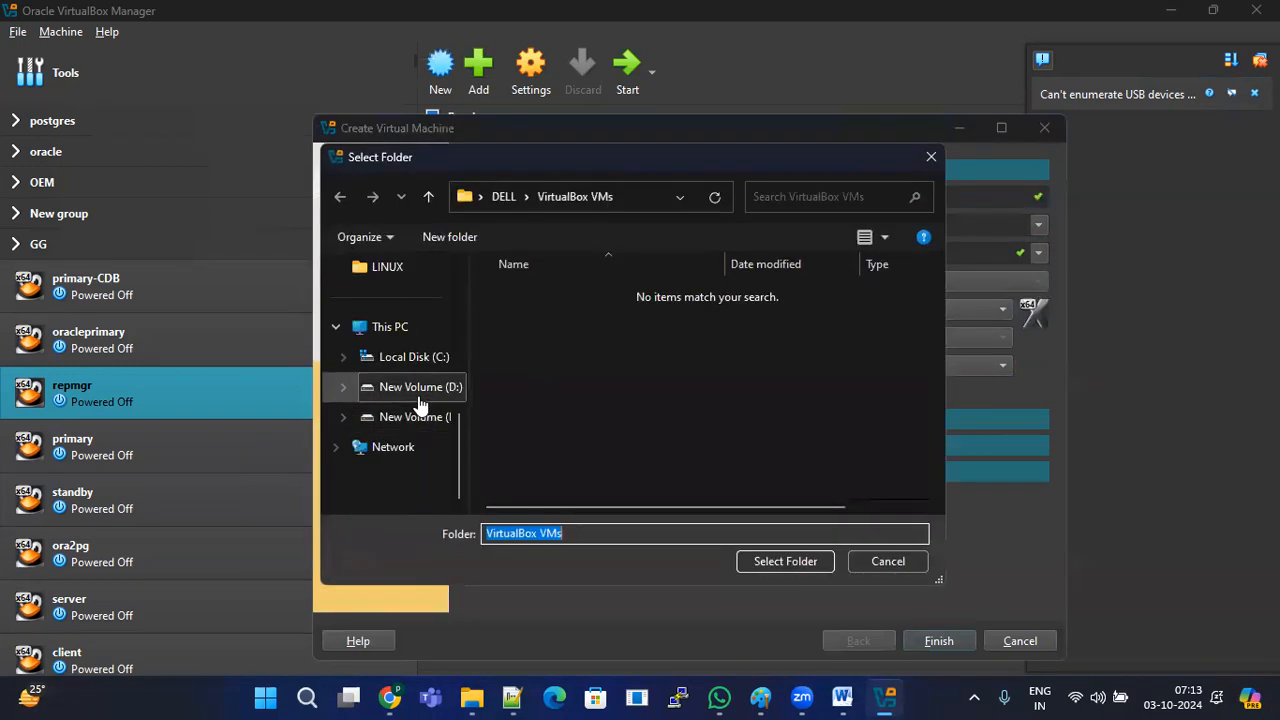
click(420, 398)
scroll(538, 429, down, 2)
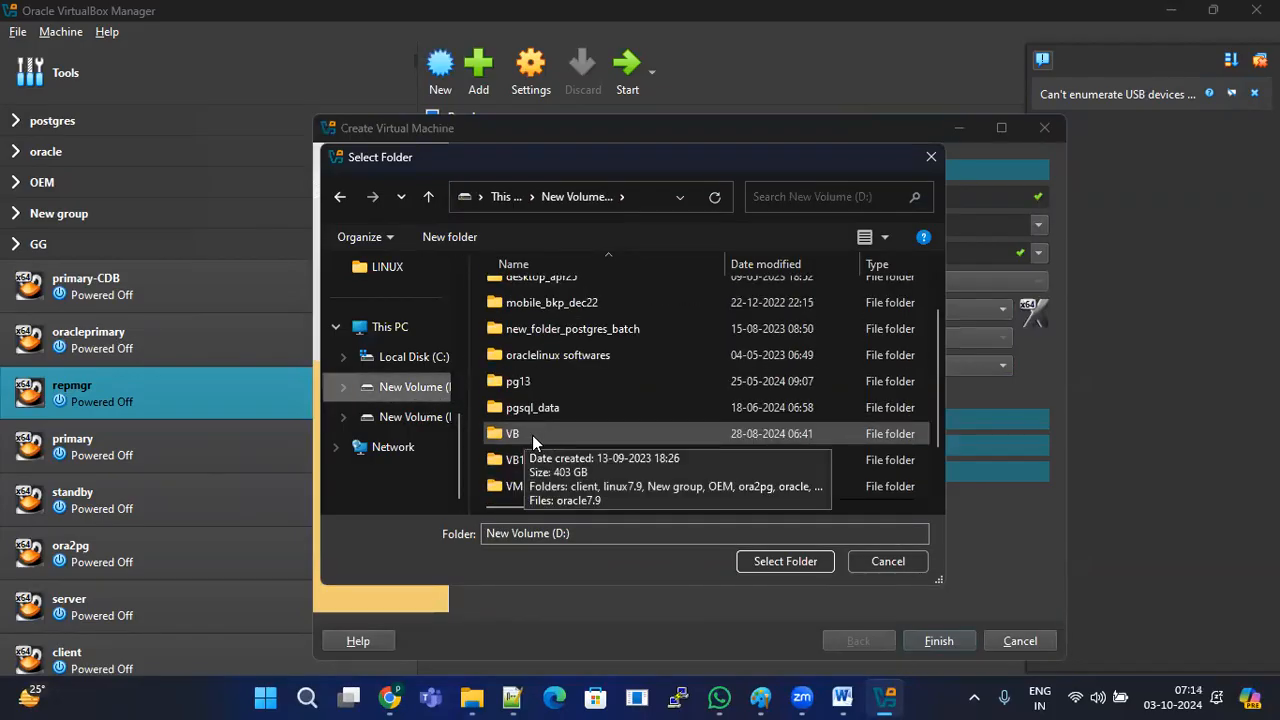
click(540, 436)
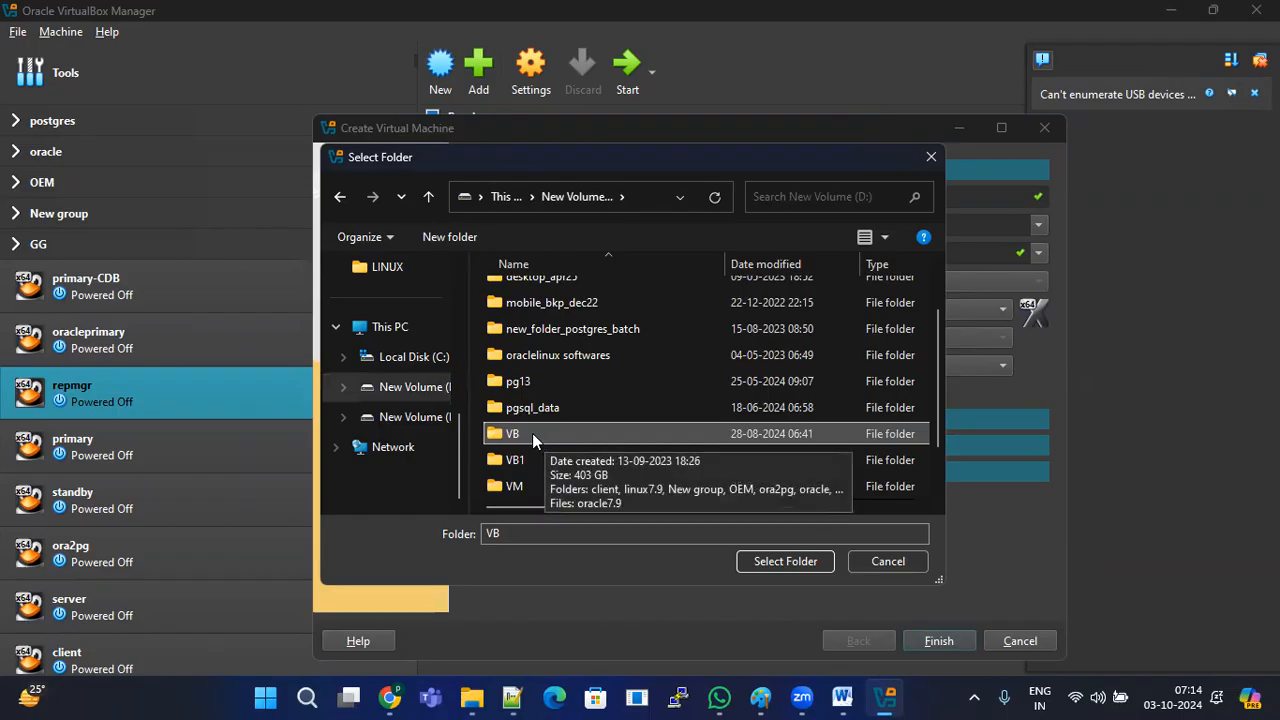
click(776, 561)
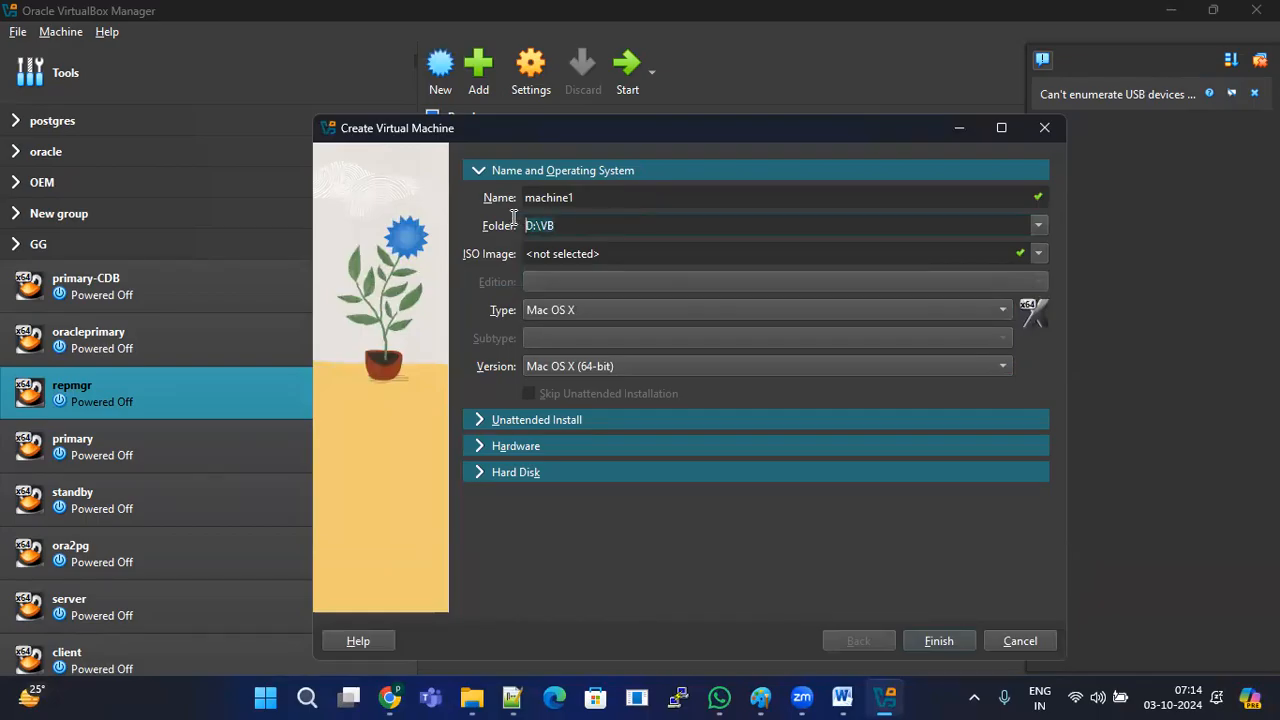
drag(562, 225, 518, 224)
click(575, 225)
Step: In File Explorer, create a new folder named VB on Local Disk (C:)
click(472, 697)
click(122, 476)
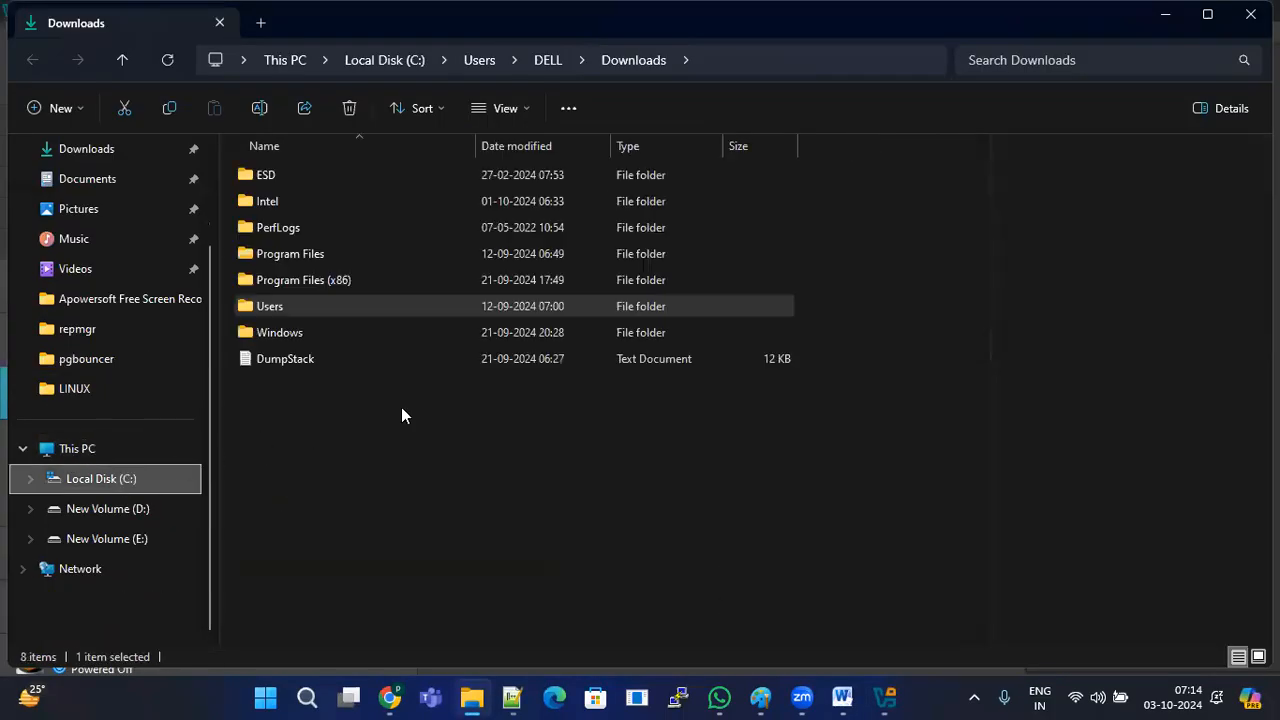
right_click(403, 418)
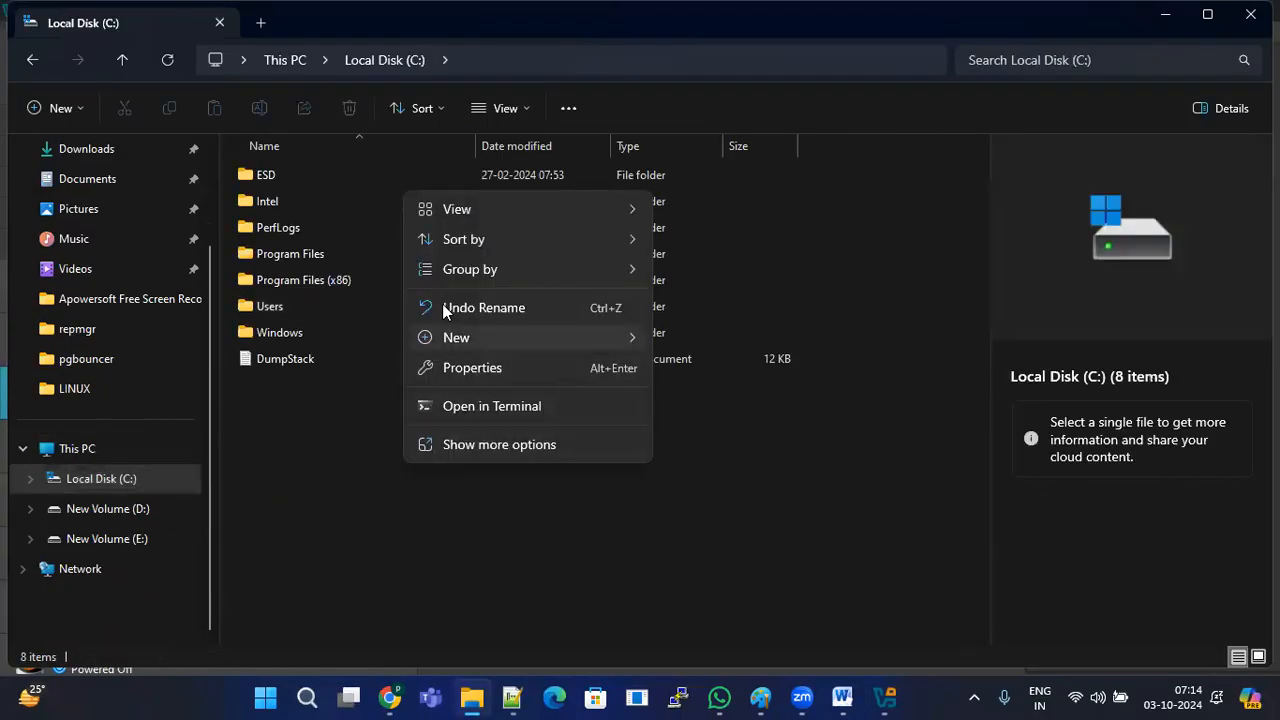
mouse_move(575, 345)
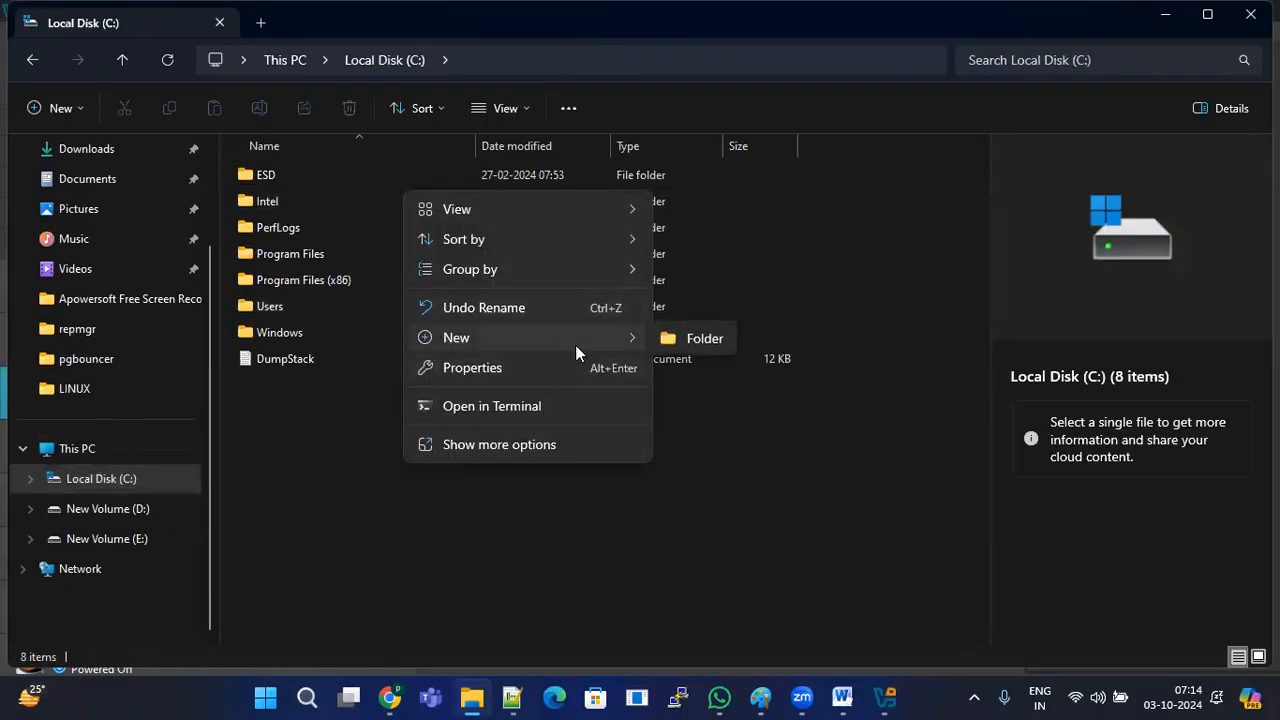
click(722, 347)
text(VB)
key(Return)
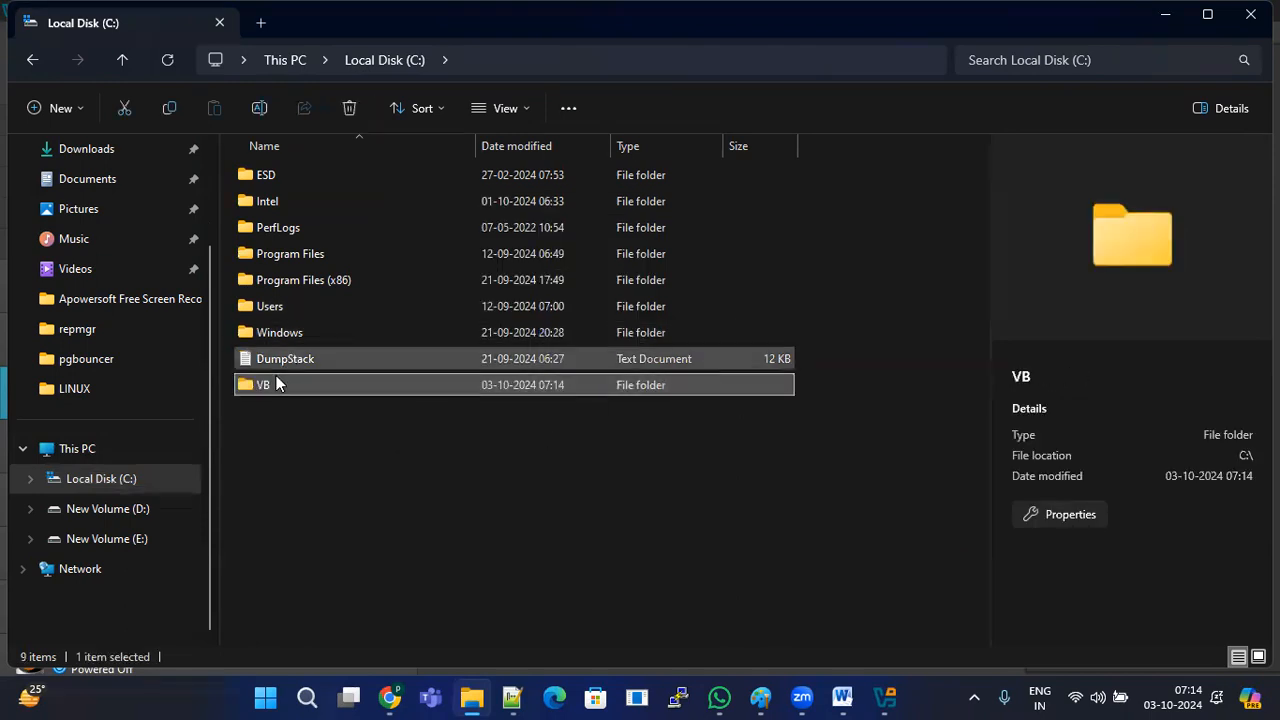
Step: Finish renaming VB, then return to VirtualBox's dialog with the D:\VB path selected
key(F2)
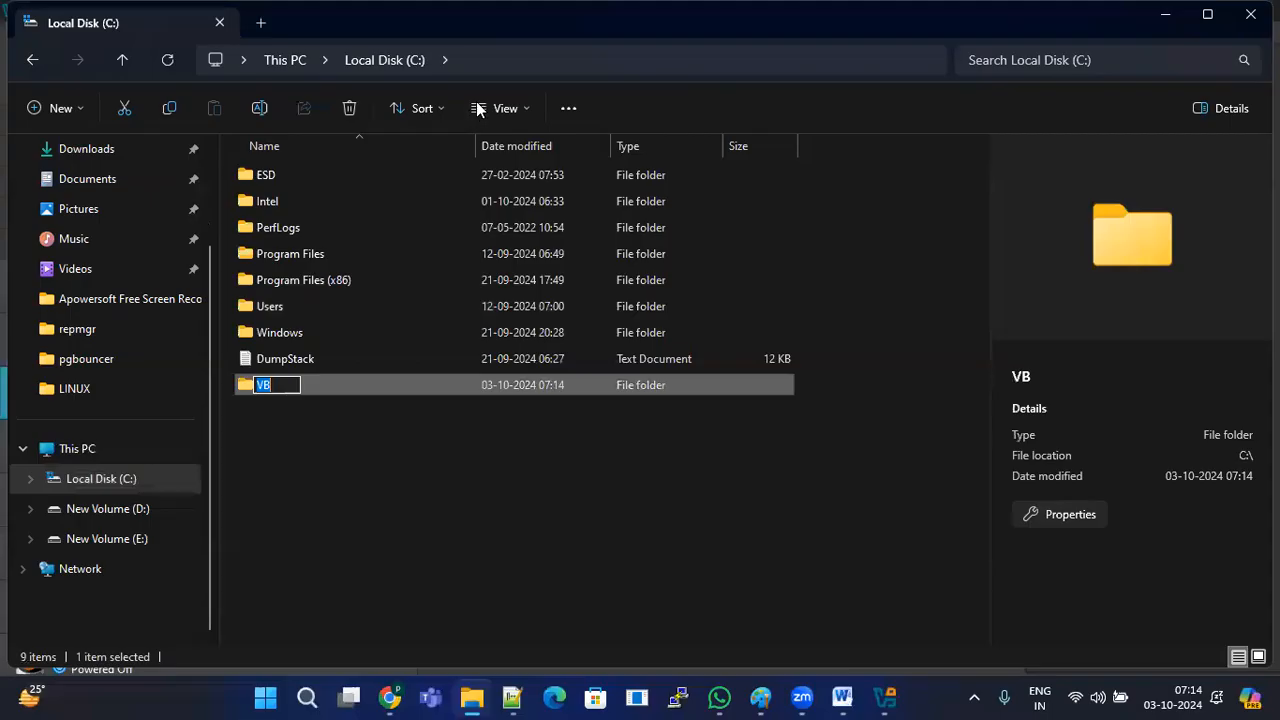
click(403, 430)
click(490, 58)
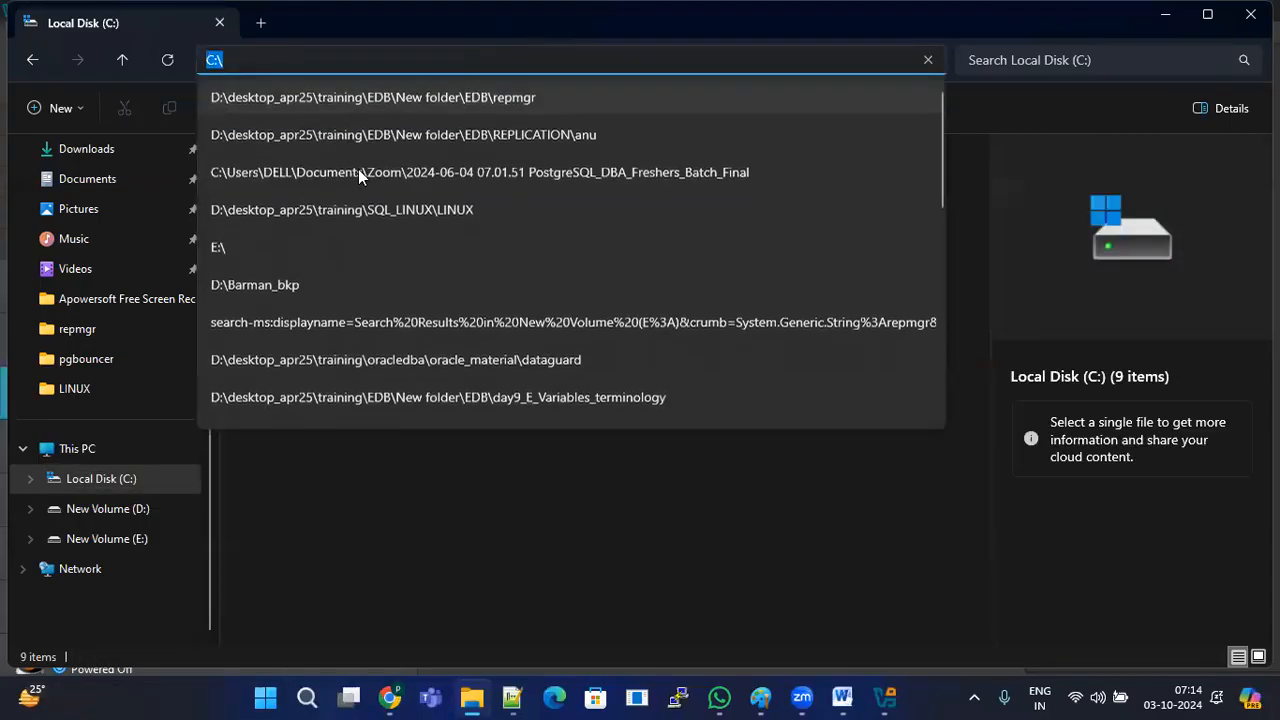
click(365, 504)
click(272, 386)
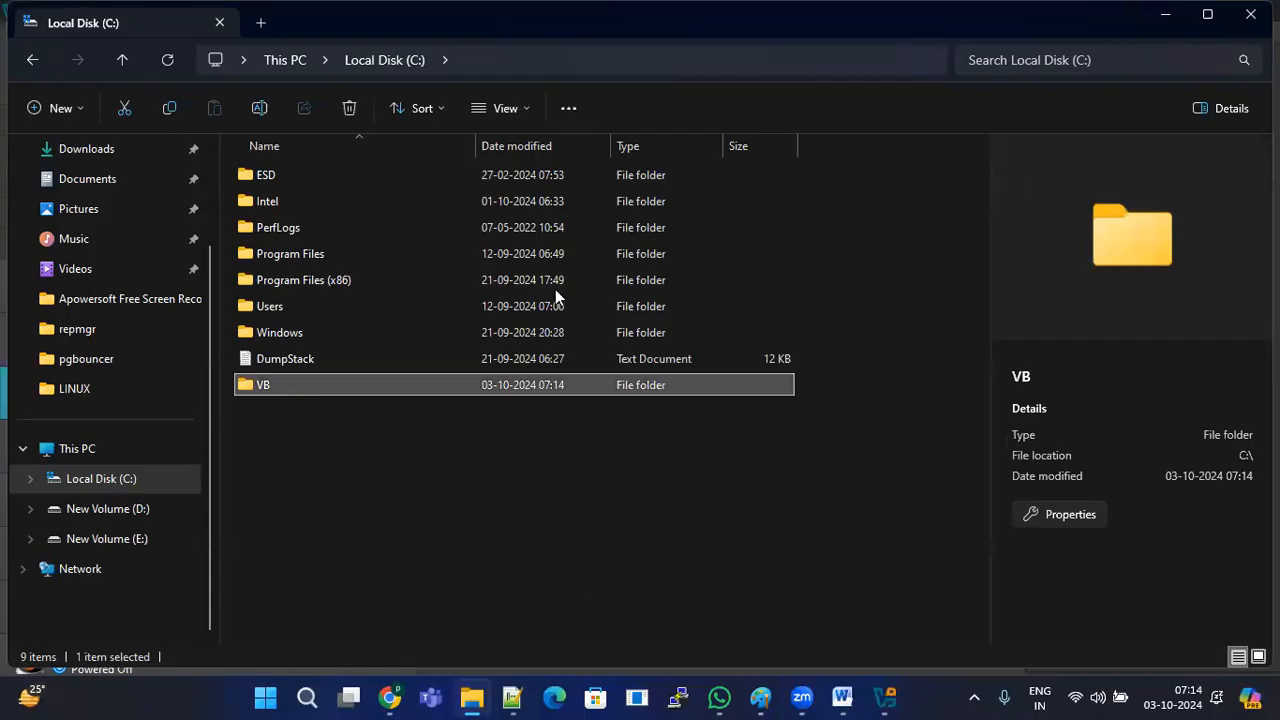
key(alt+Tab)
drag(589, 223, 508, 220)
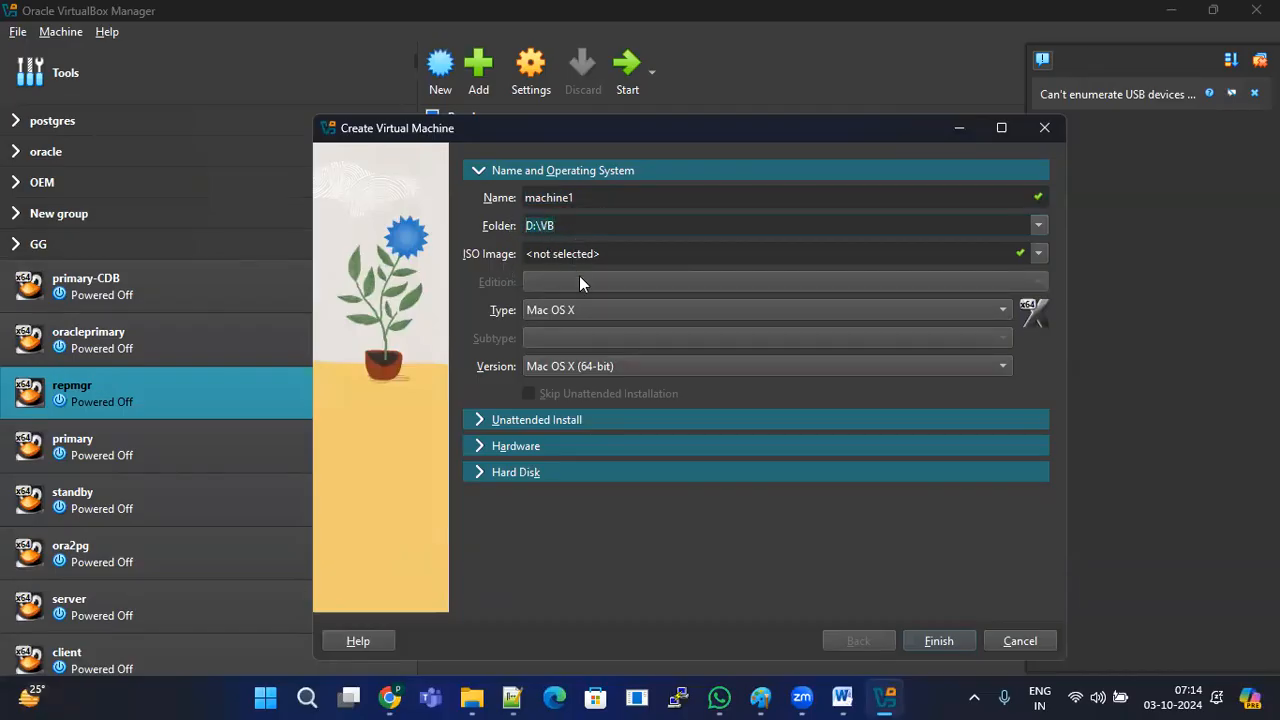
Step: Choose Linux as machine1's type and expand the Unattended Install section
click(1003, 313)
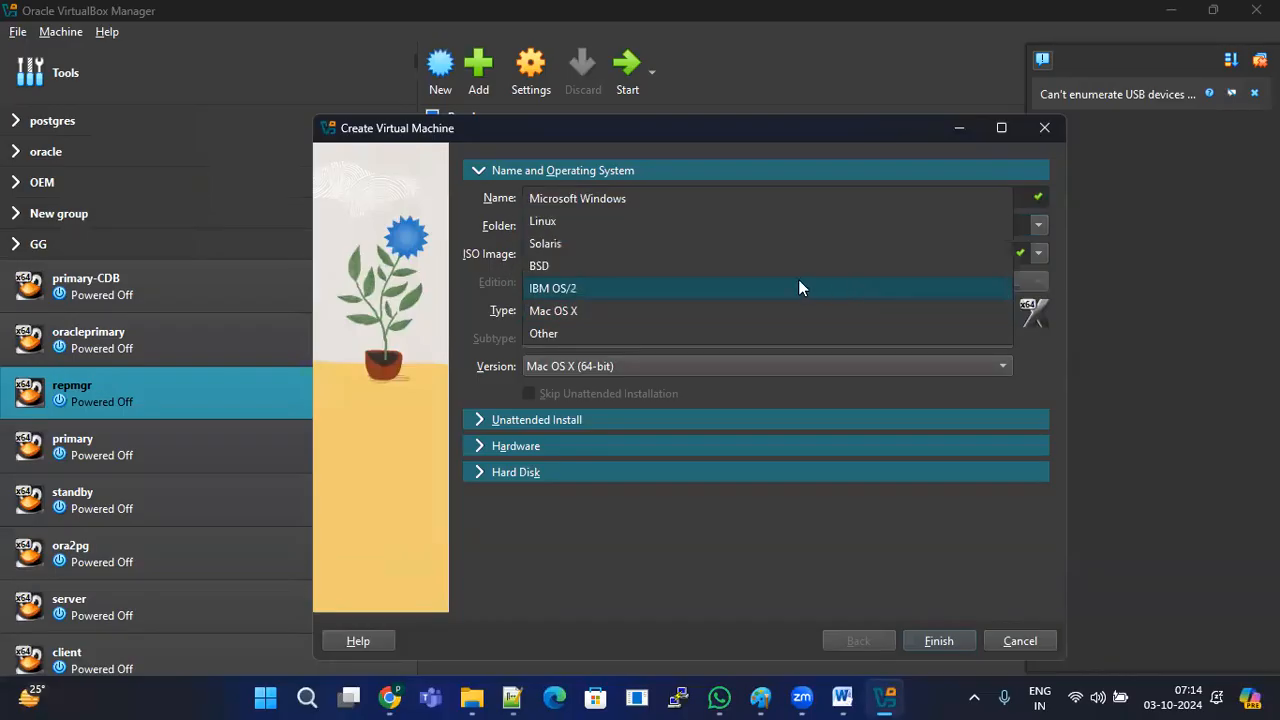
click(570, 221)
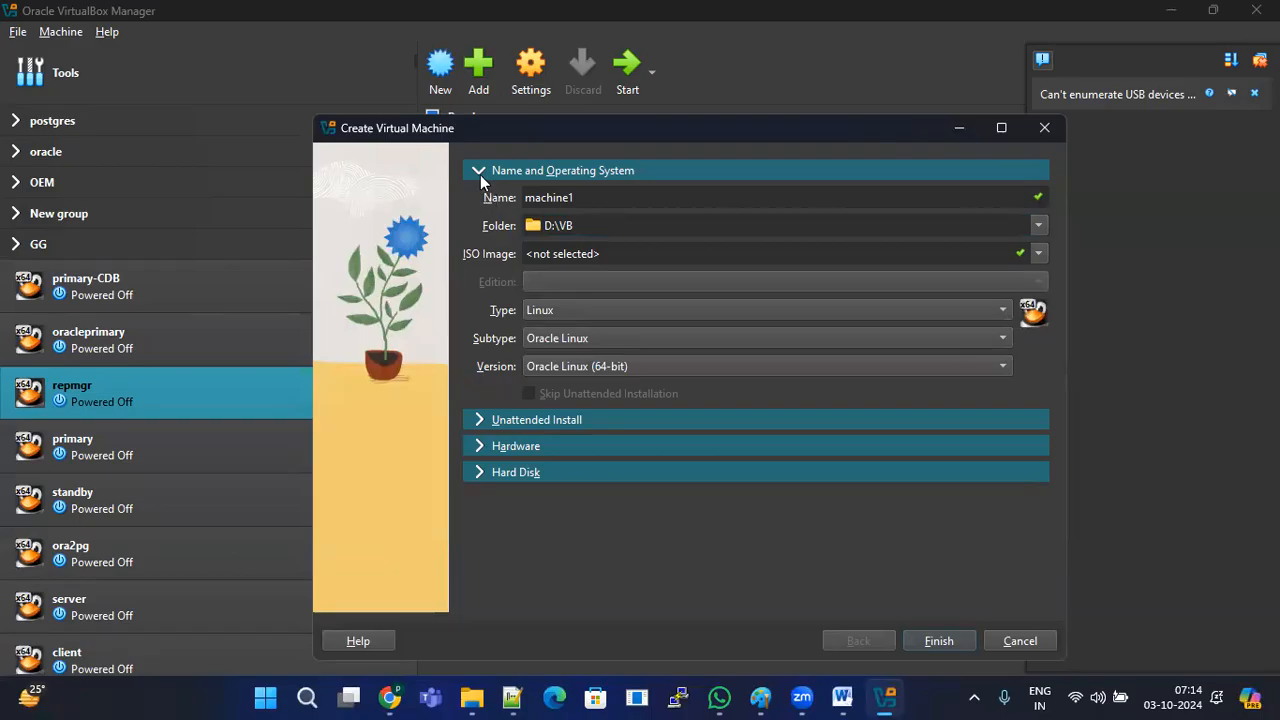
click(480, 419)
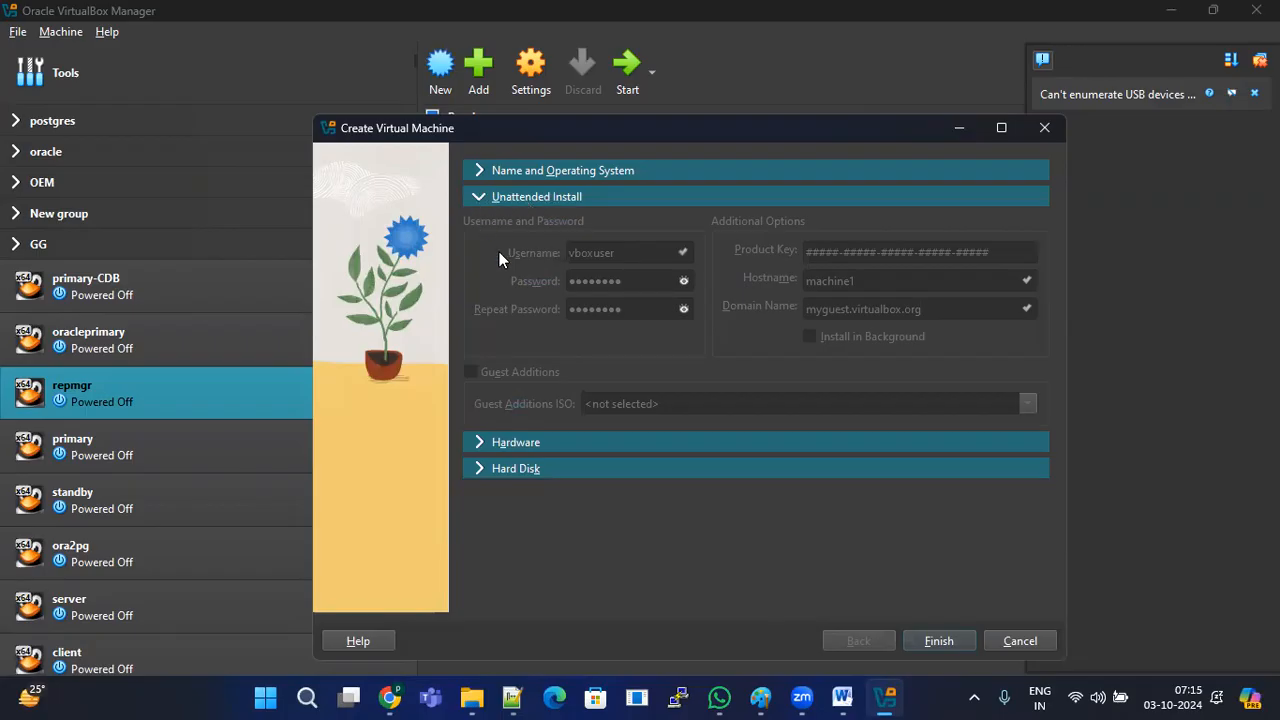
Step: Expand Hardware and change the base memory from 2048 MB to 6048 MB
click(482, 441)
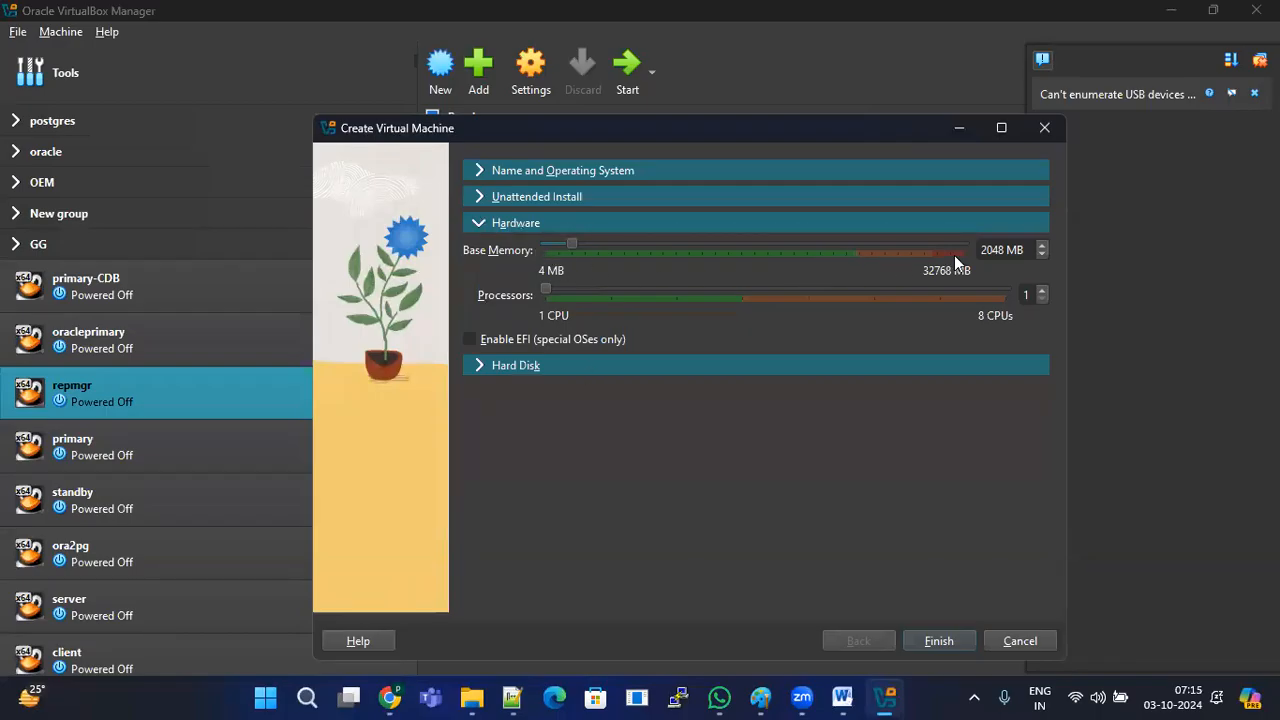
key(Delete)
text(6)
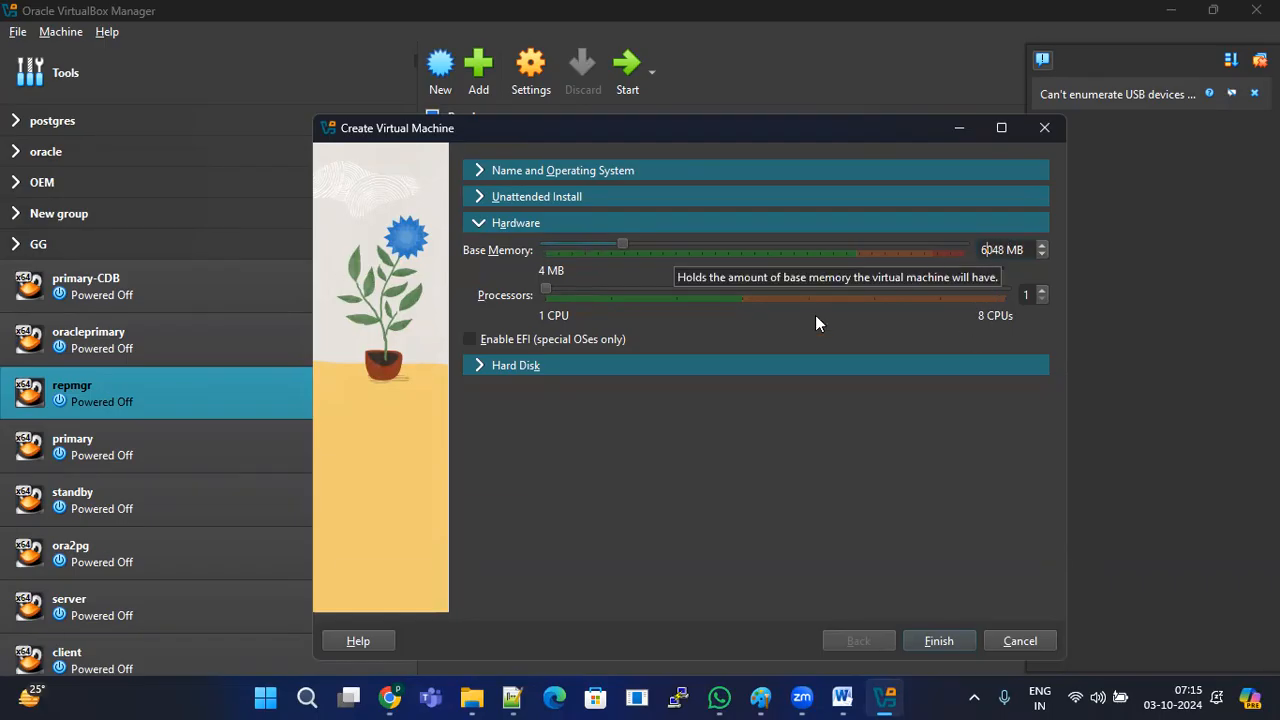
click(512, 697)
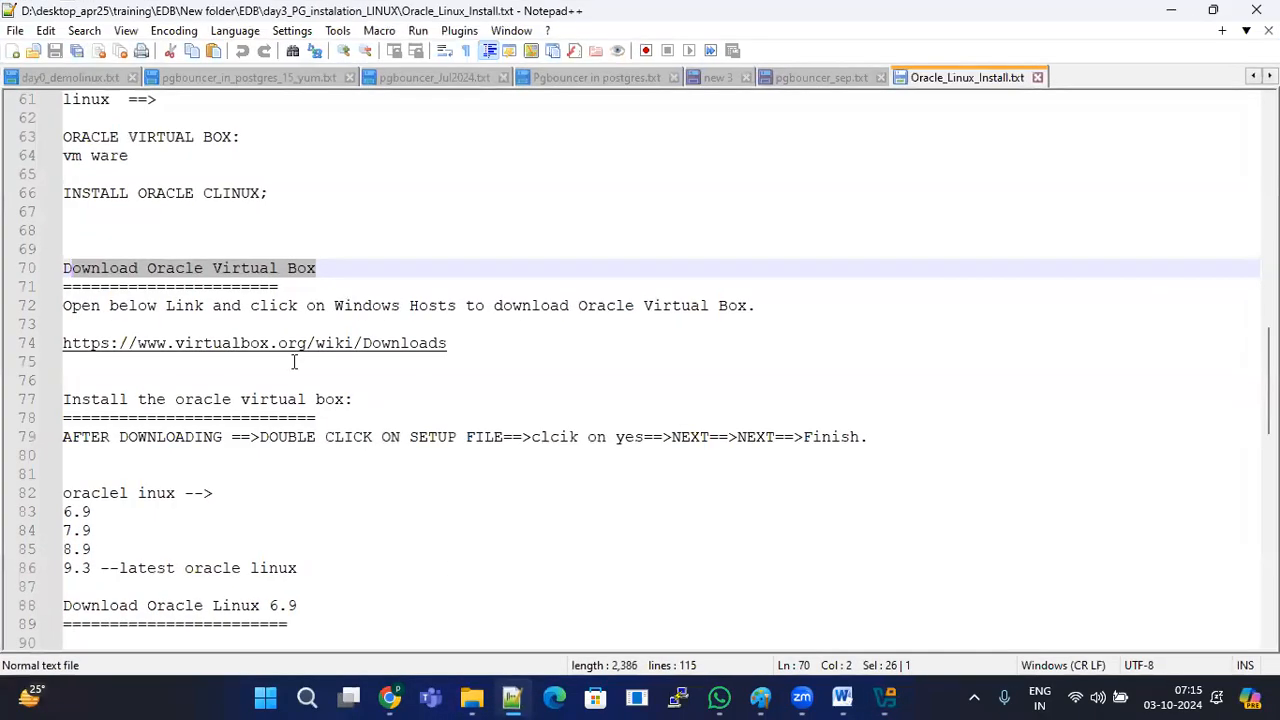
Step: Write conversion lines 1byte-1024kb, 1024kb-->1024MB and 1024mb-->1024gb (1GB) above the Download heading
click(162, 243)
text(1024)
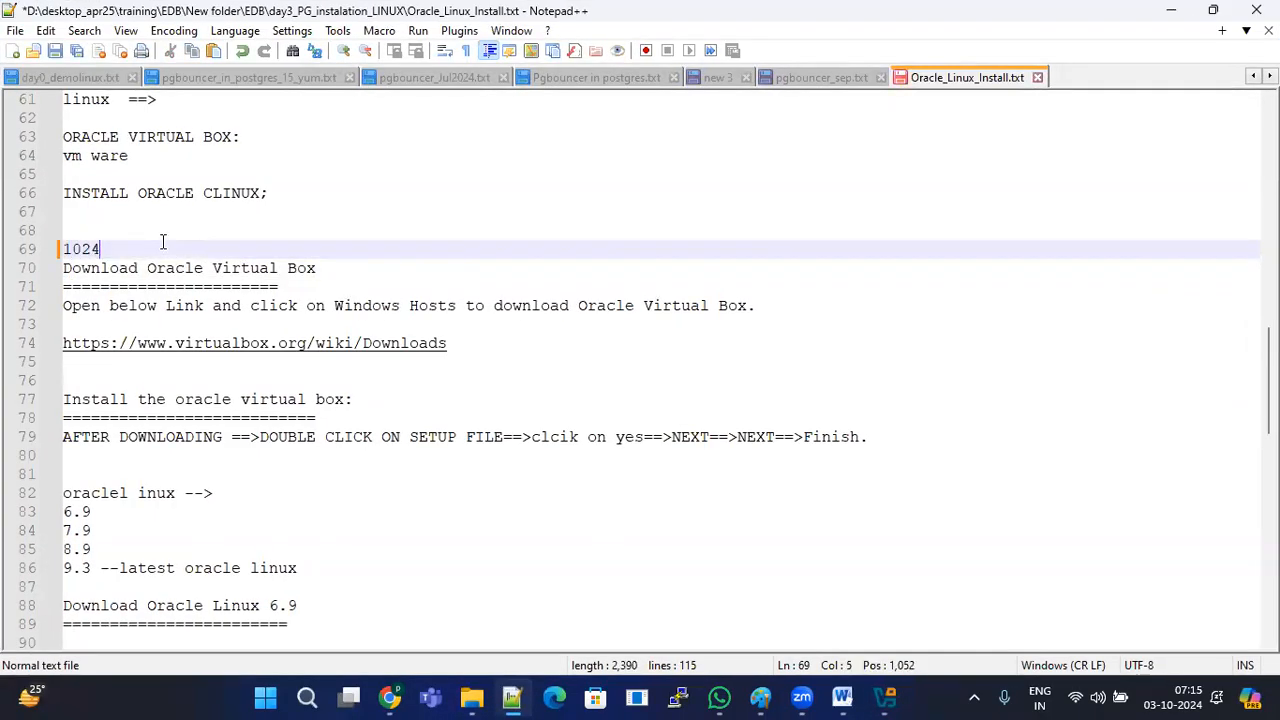
text(kb-->102)
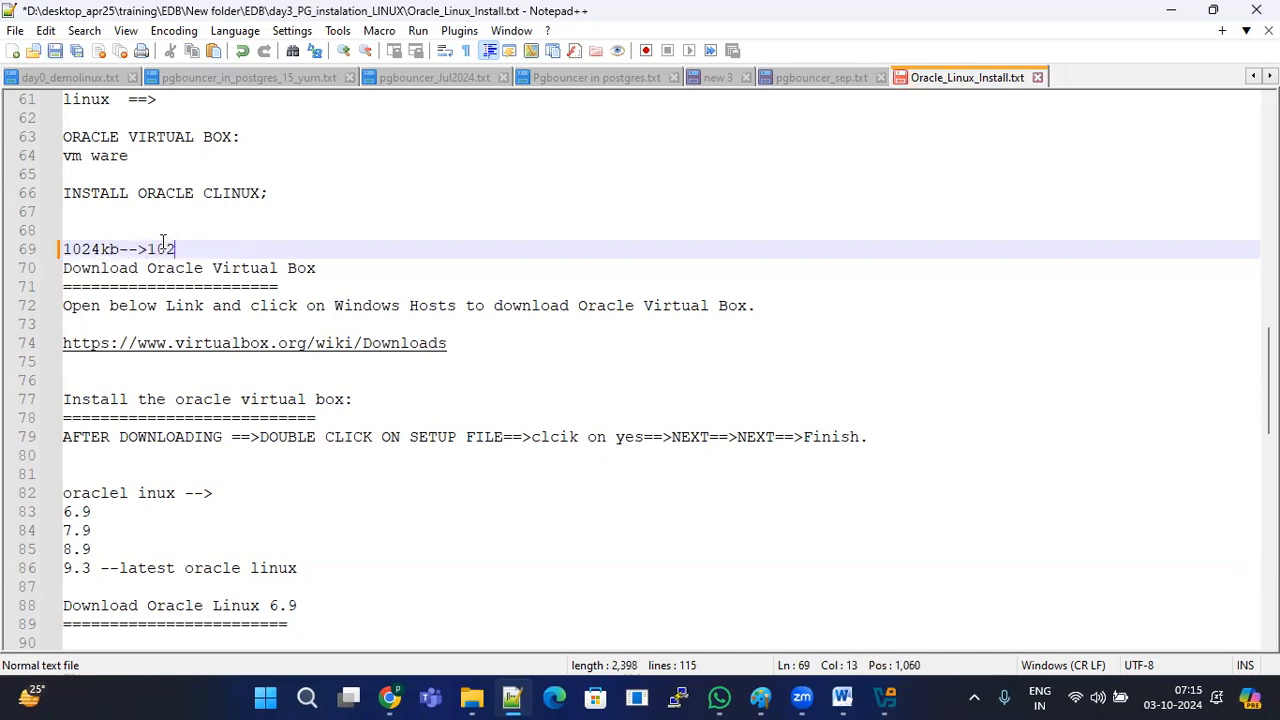
text(4MB)
key(Return)
key(Return)
key(BackSpace)
key(BackSpace)
text(1024)
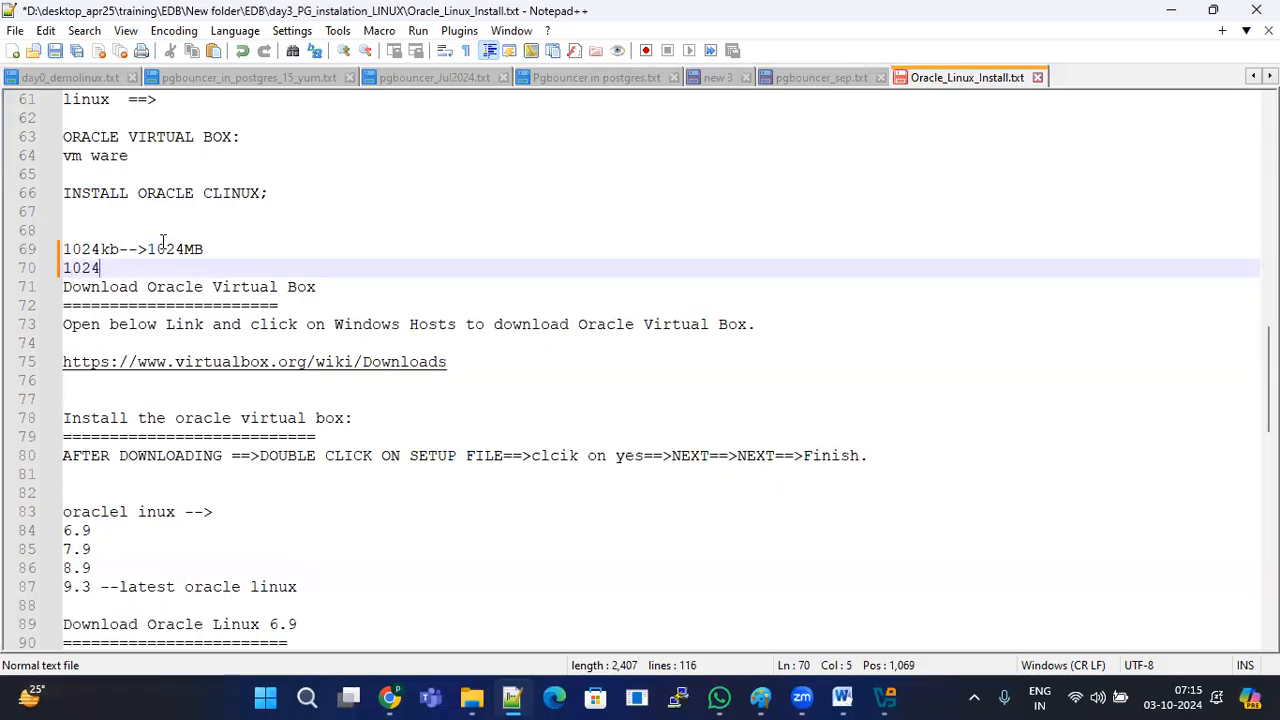
text(mb-->1024)
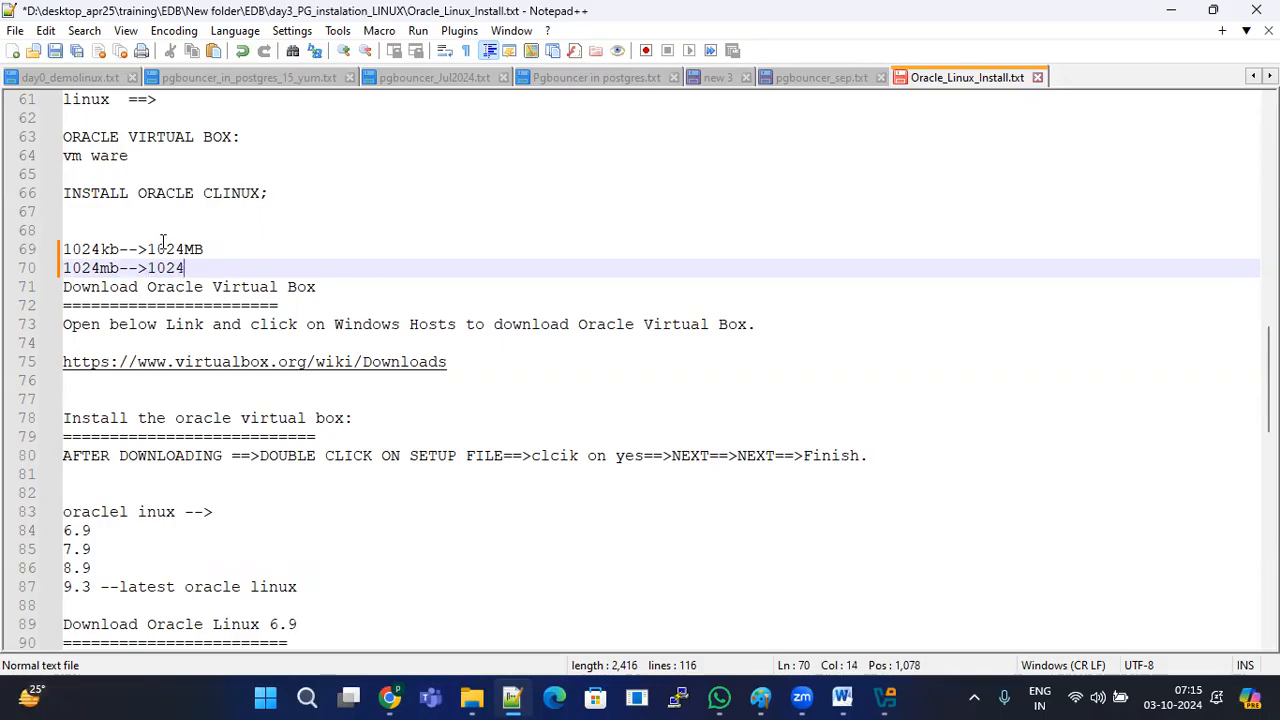
text(gb --(1GB)
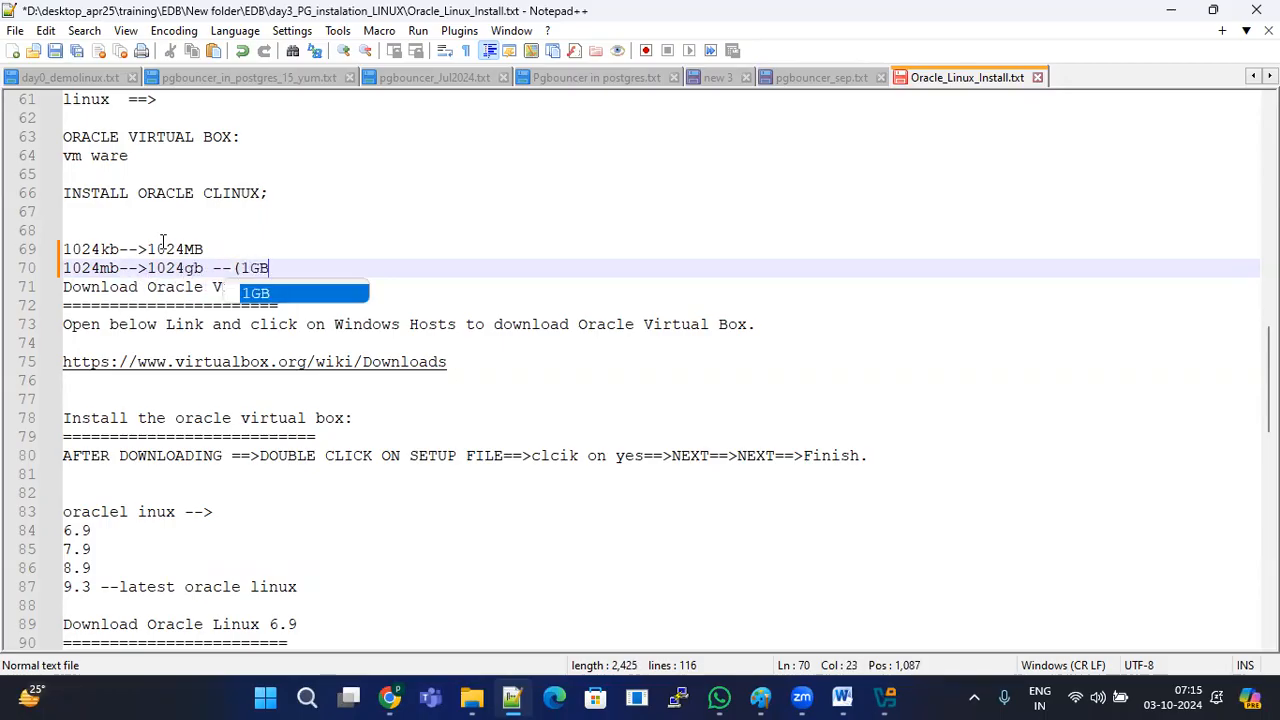
text())
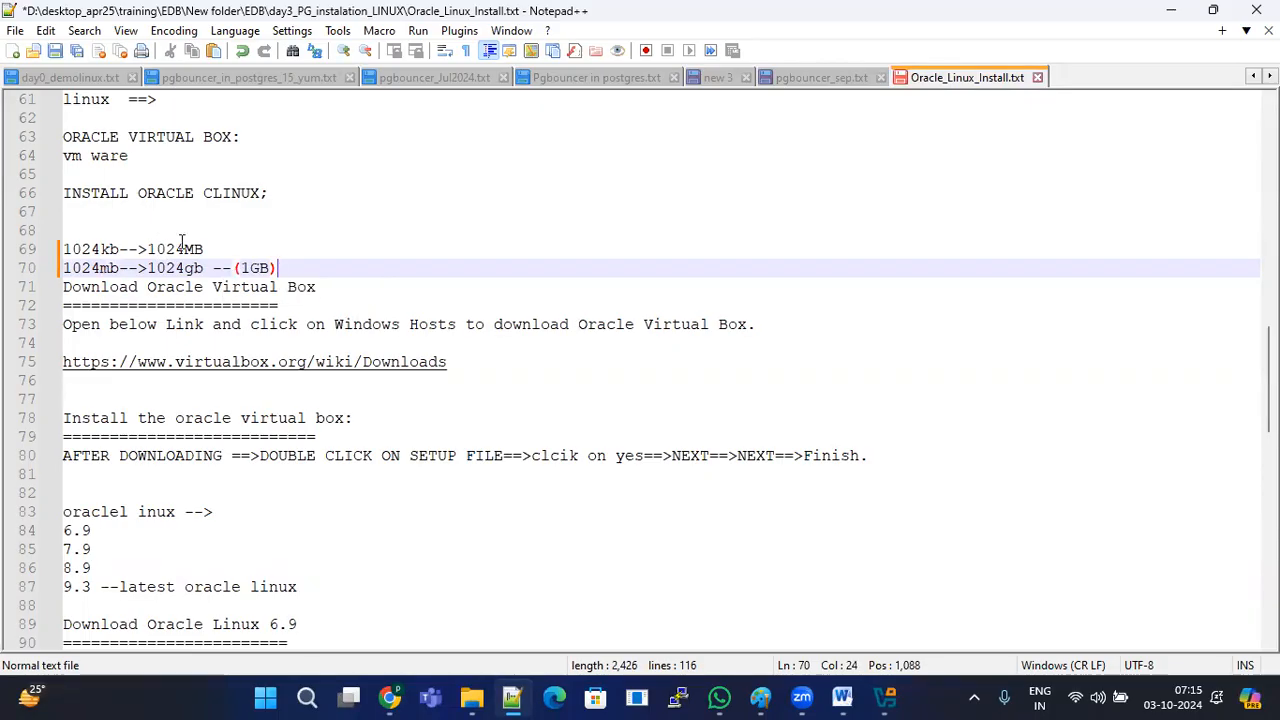
drag(120, 249, 35, 252)
click(86, 221)
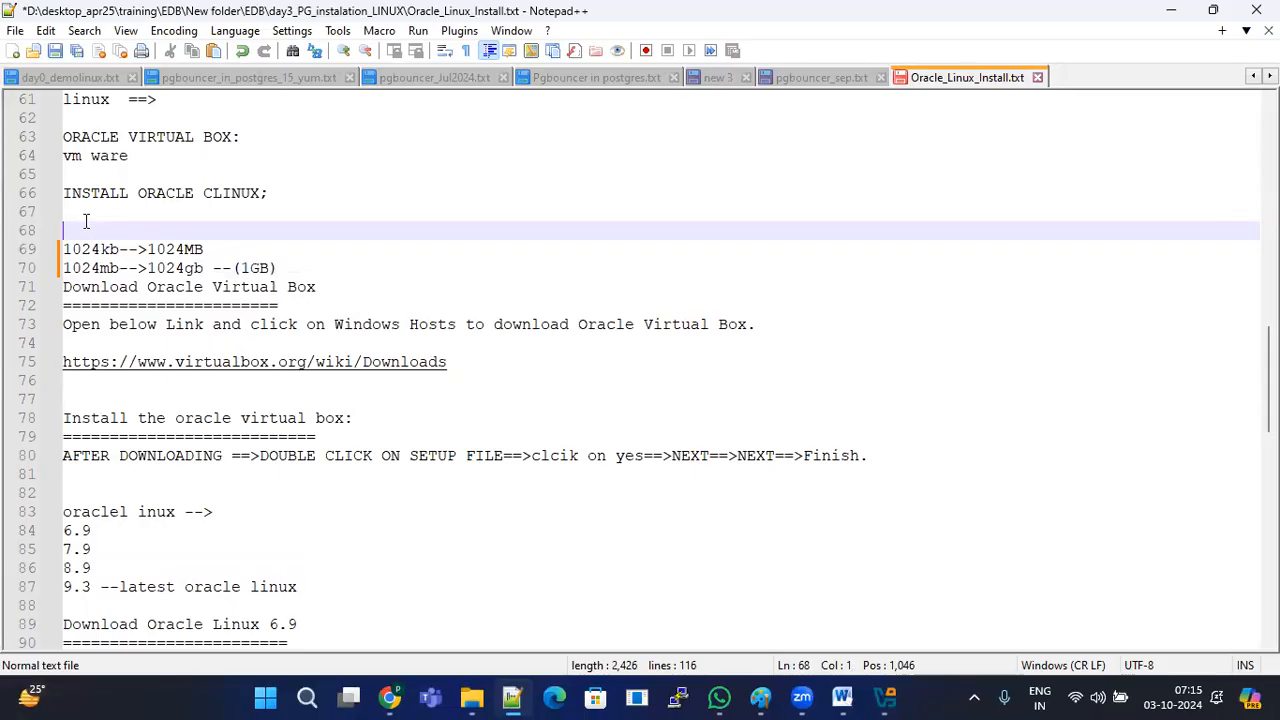
text(1byte-1024kb)
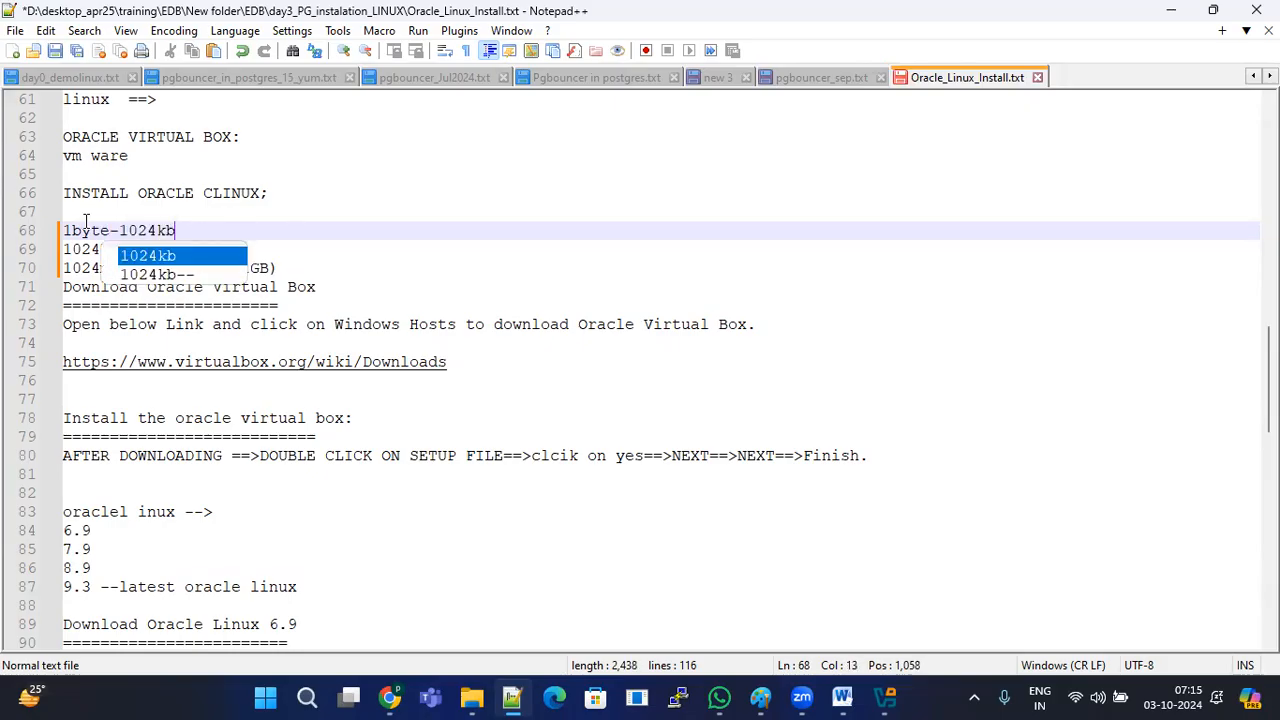
click(118, 230)
Step: Extend line 70 with -->1Tb(1024GB) and select the three conversion lines
drag(182, 230, 163, 268)
double_click(95, 268)
click(277, 267)
text(-->1Tb(1023)
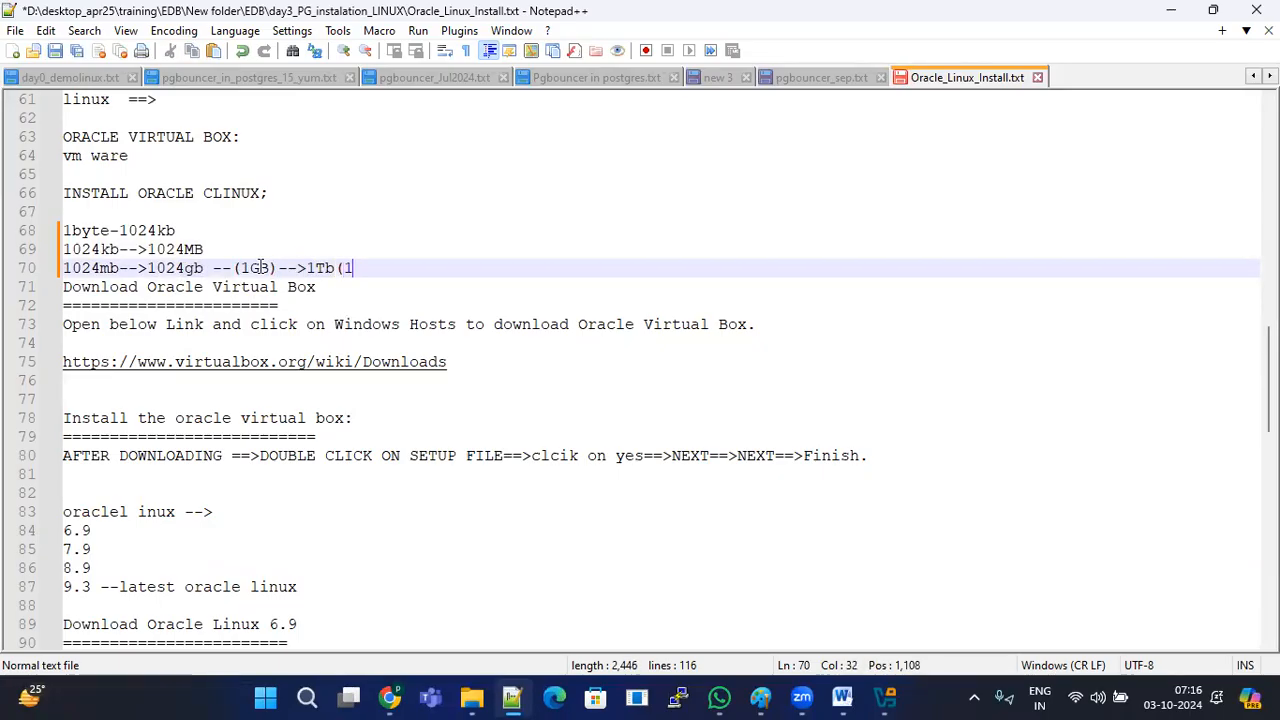
text(4GB))
key(Return)
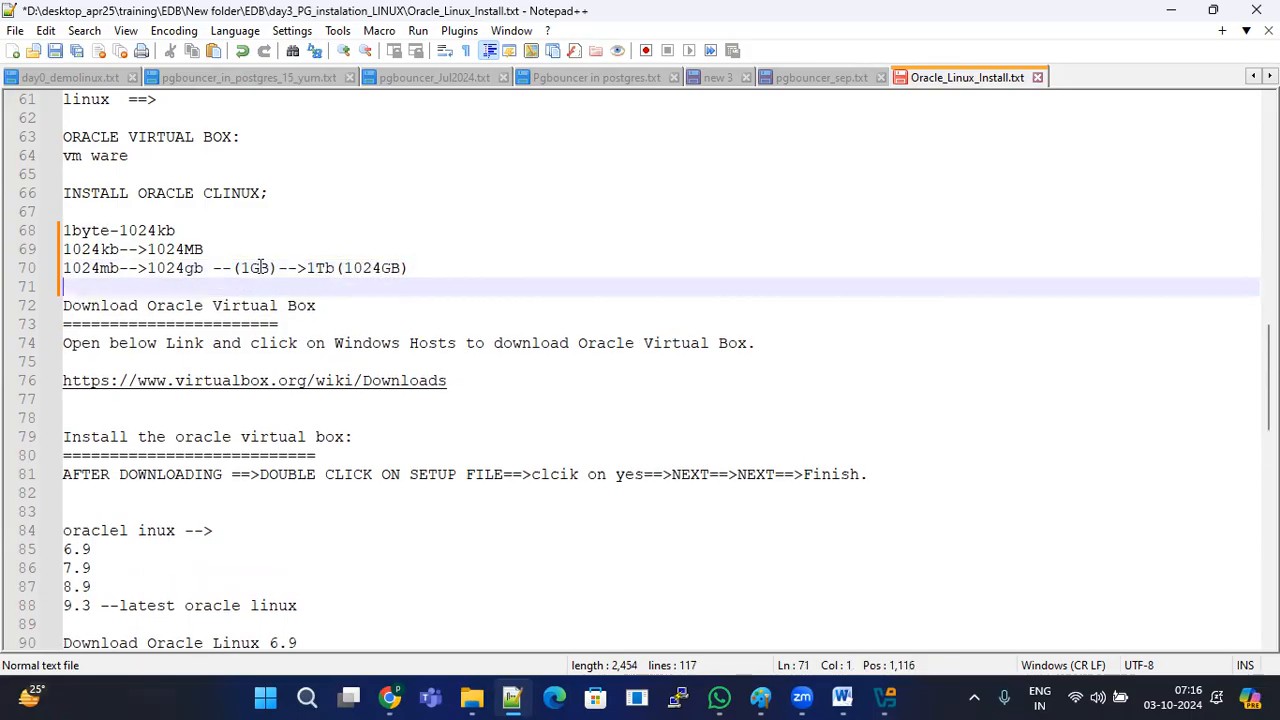
drag(408, 268, 30, 230)
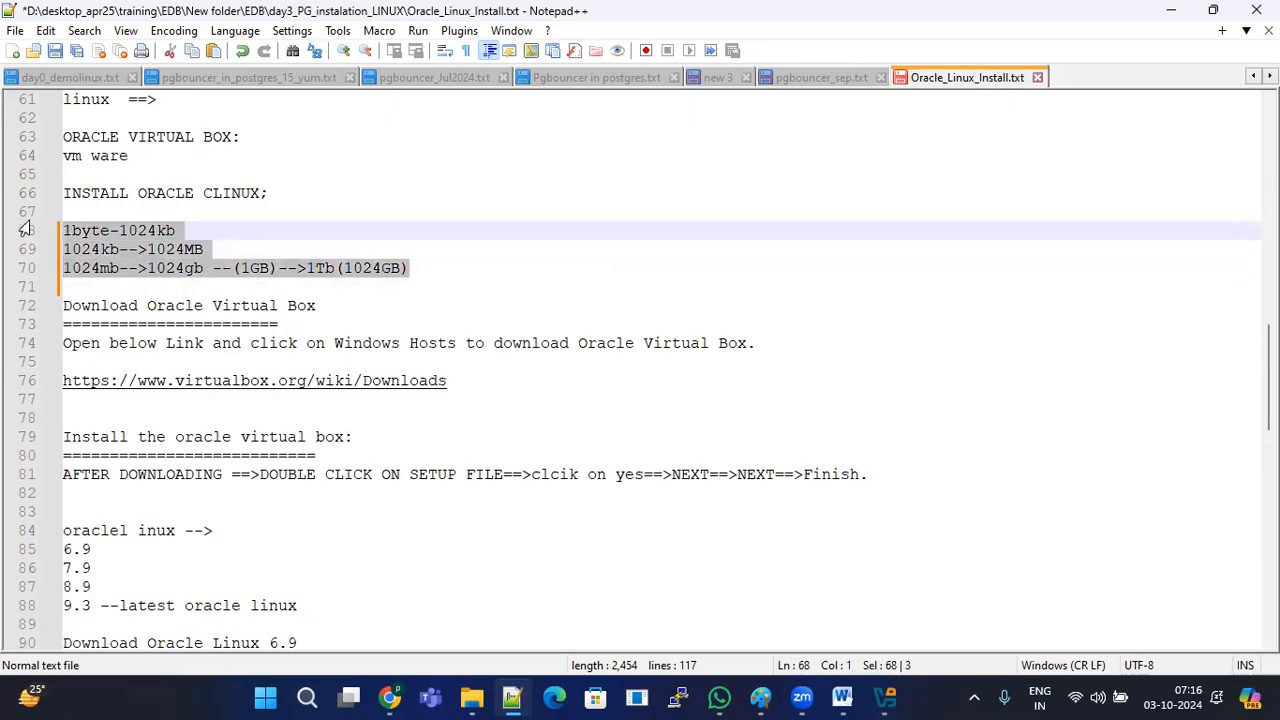
click(234, 268)
drag(456, 282, 66, 228)
click(1178, 12)
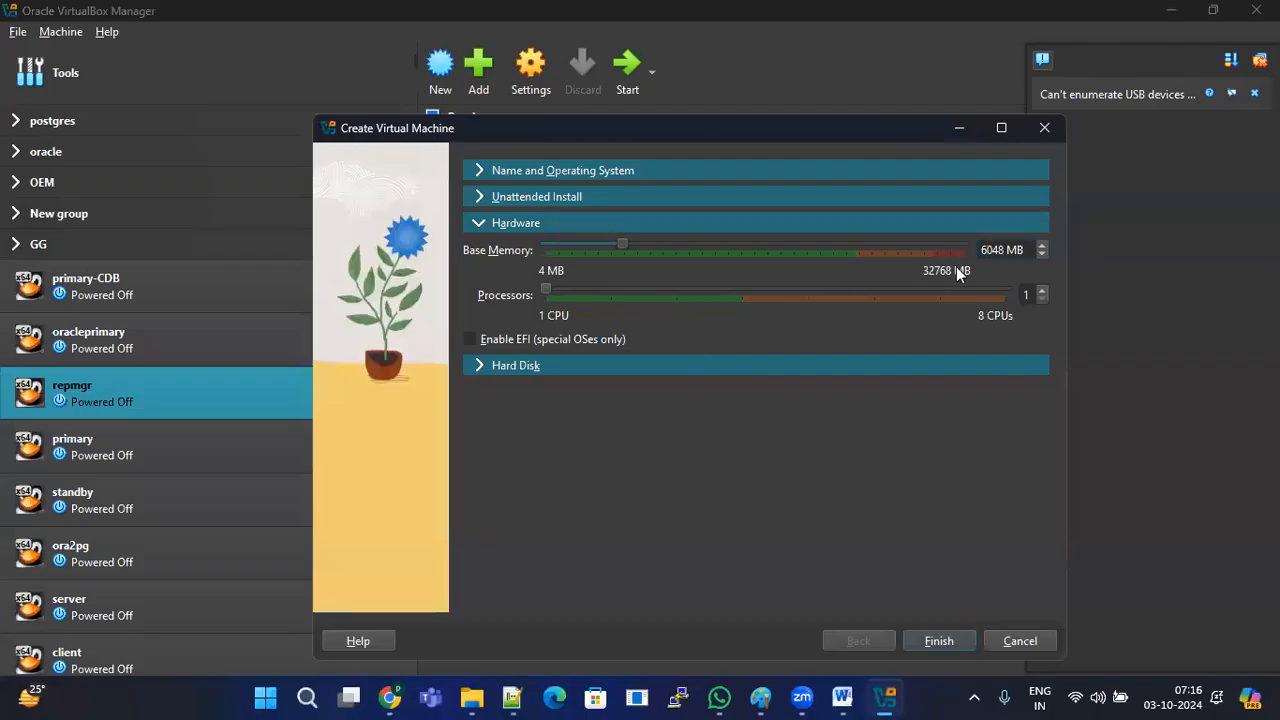
Step: Expand Hard Disk and set the virtual disk size to 200.00 GB
drag(1024, 250, 983, 250)
click(1012, 247)
click(478, 365)
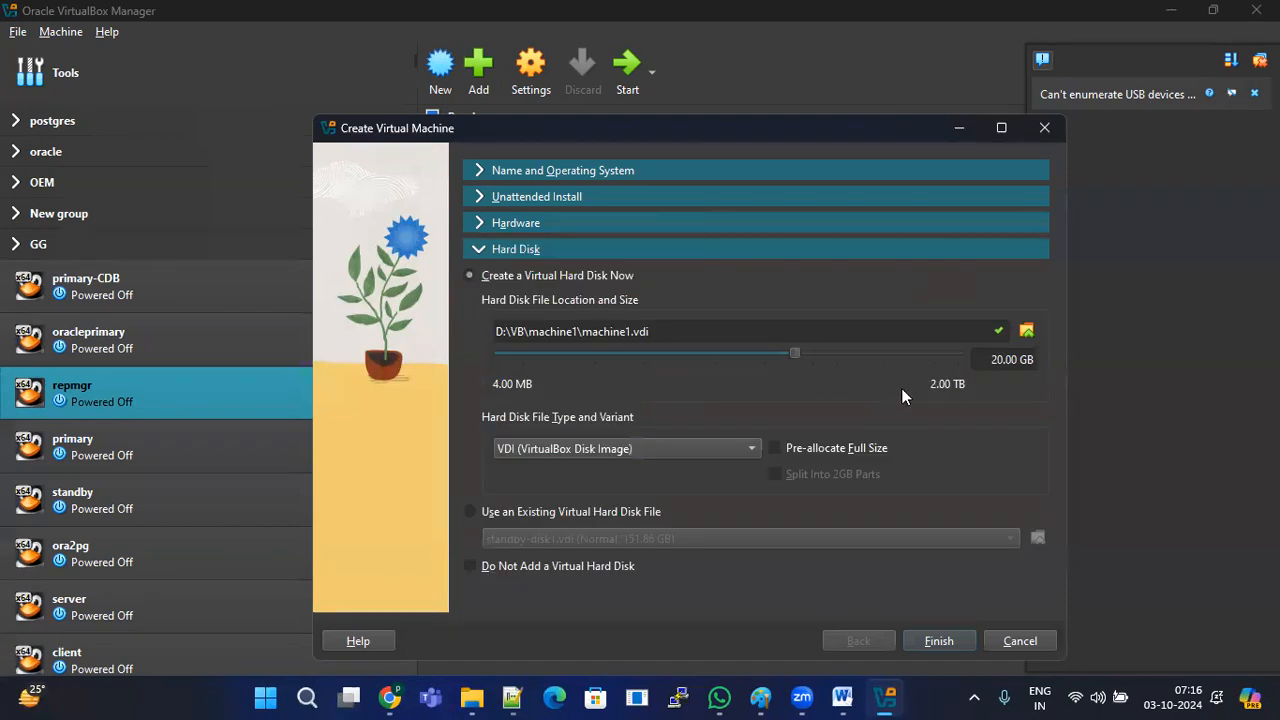
text(0)
Step: Review the 6048 MB memory and D:\VB folder, then finish creating machine1
click(484, 223)
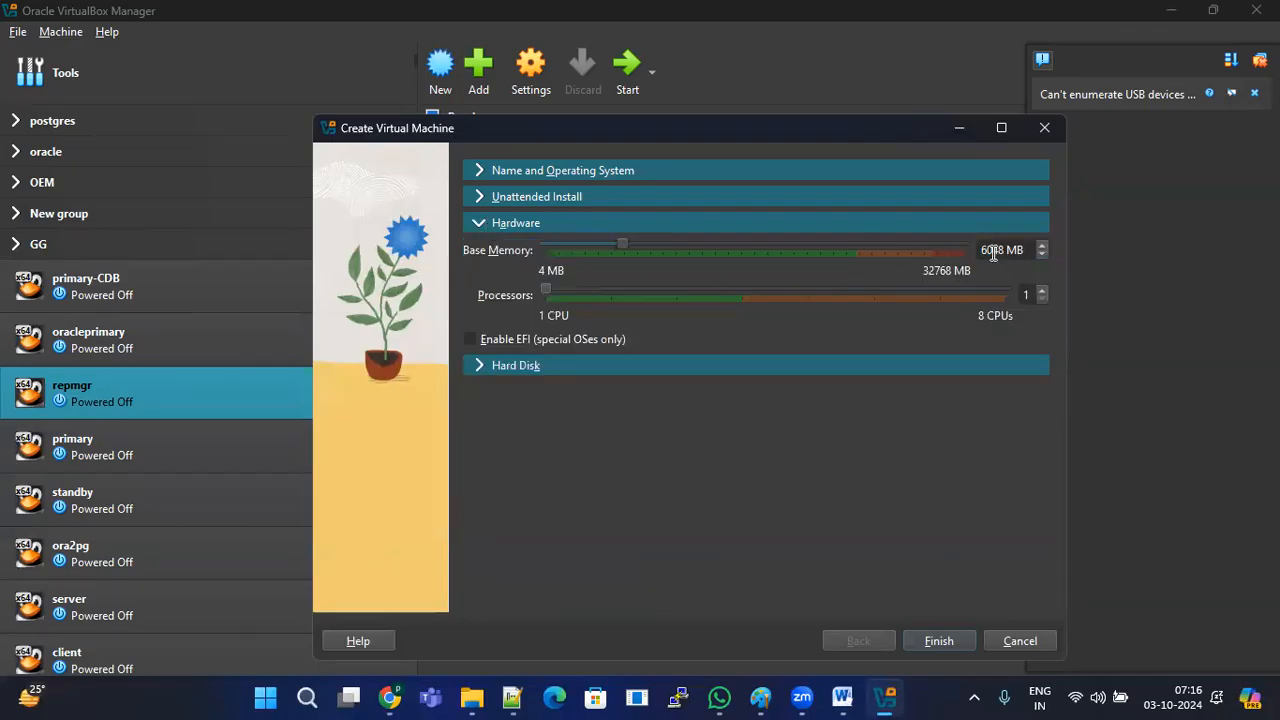
click(481, 172)
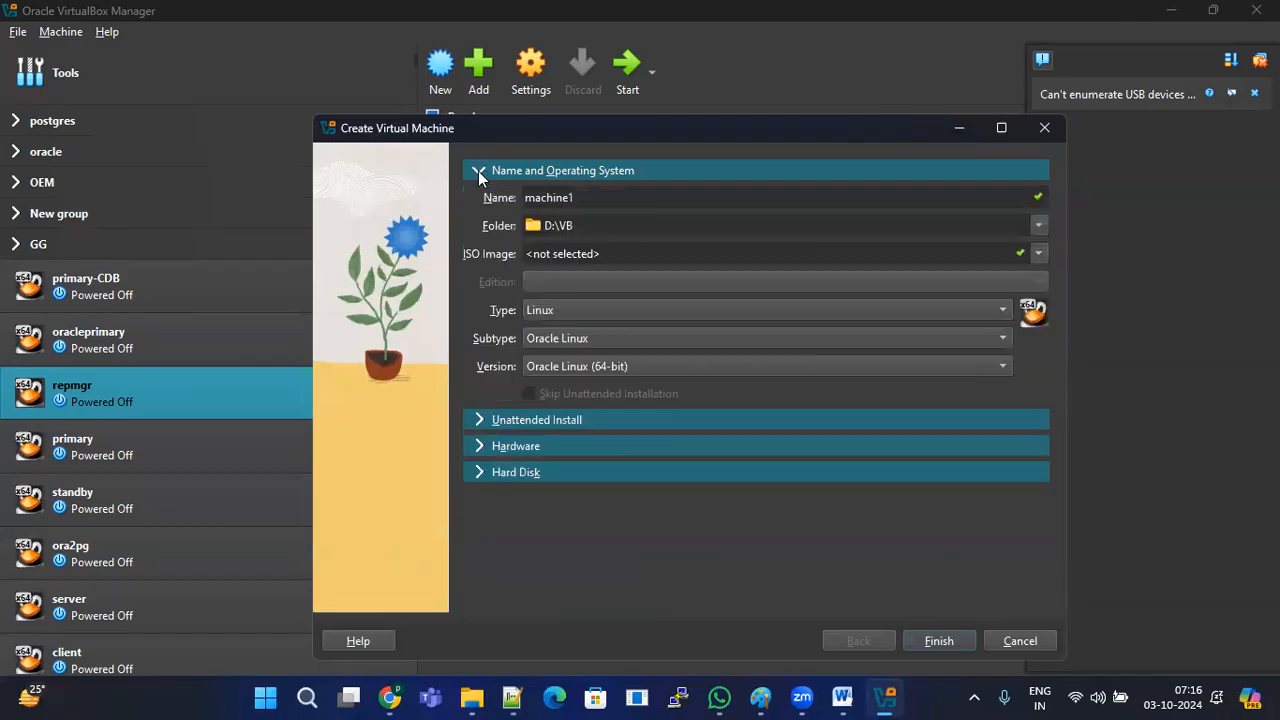
click(592, 223)
drag(592, 223, 509, 232)
click(504, 255)
click(954, 640)
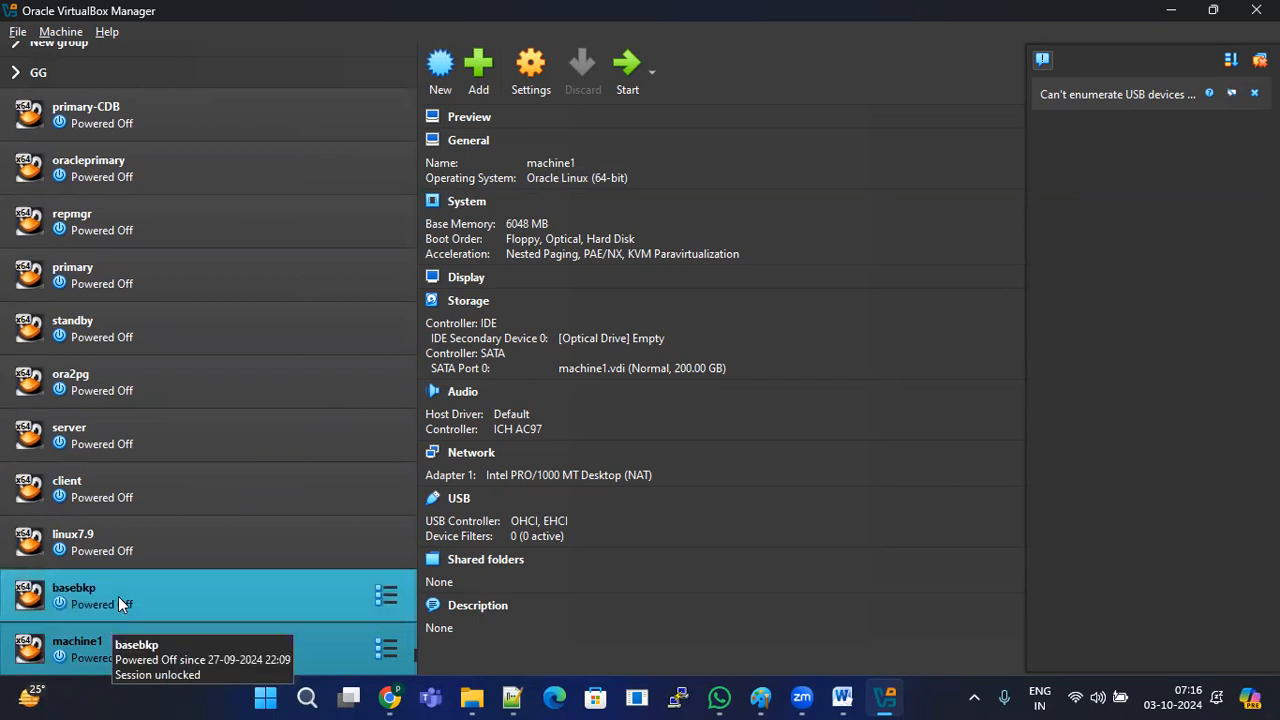
Step: Browse other VMs such as ora2pg and basebkp, then leave machine1 selected
click(107, 525)
click(103, 384)
click(111, 649)
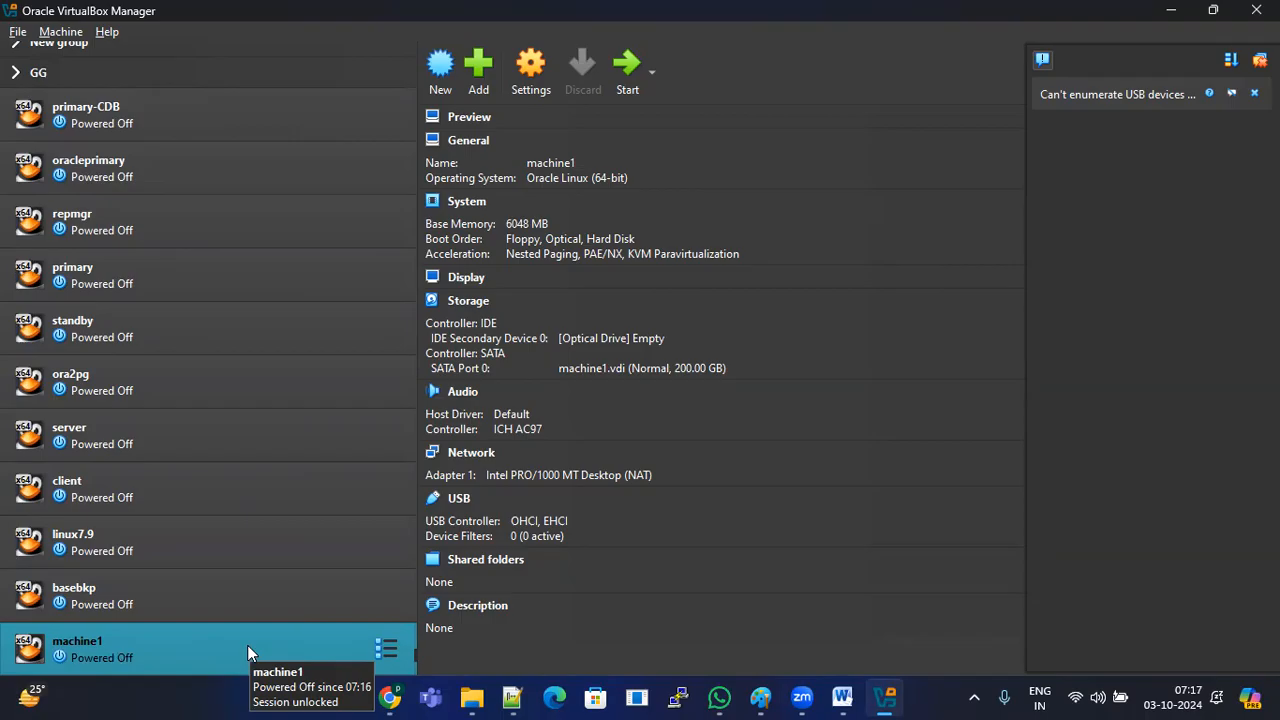
key(shift+Up)
click(145, 648)
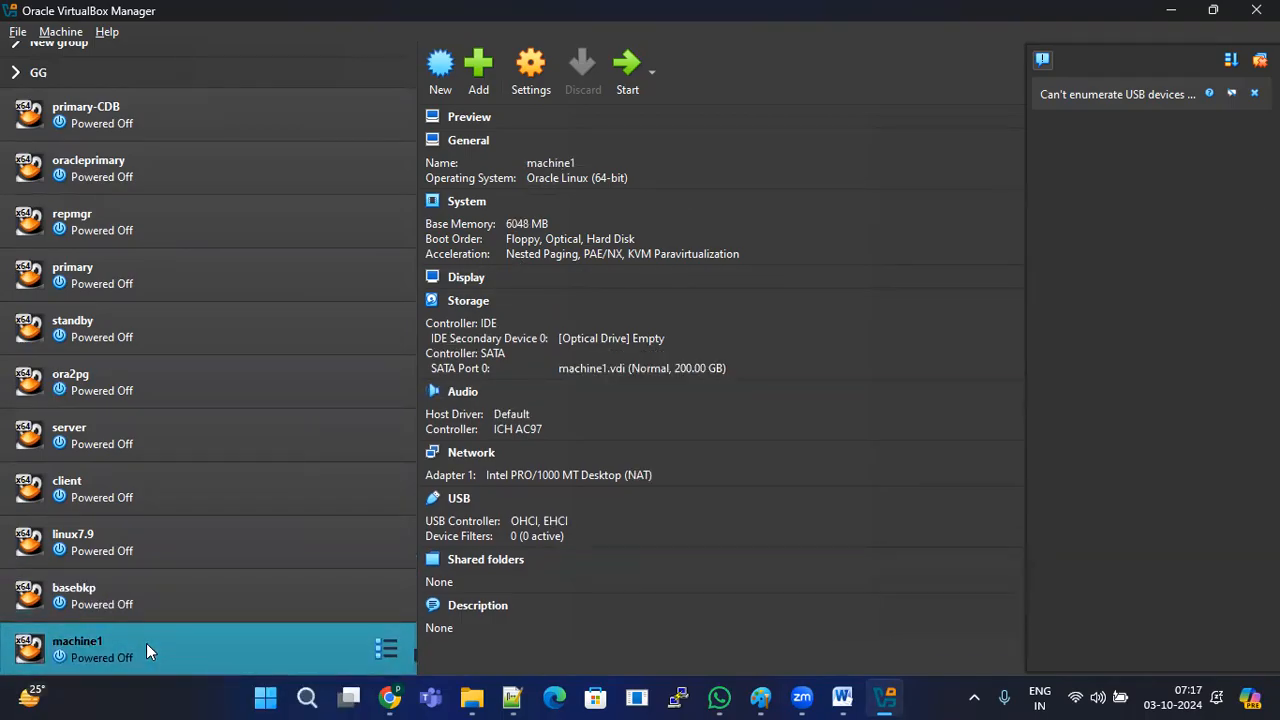
shift+click(178, 598)
click(143, 649)
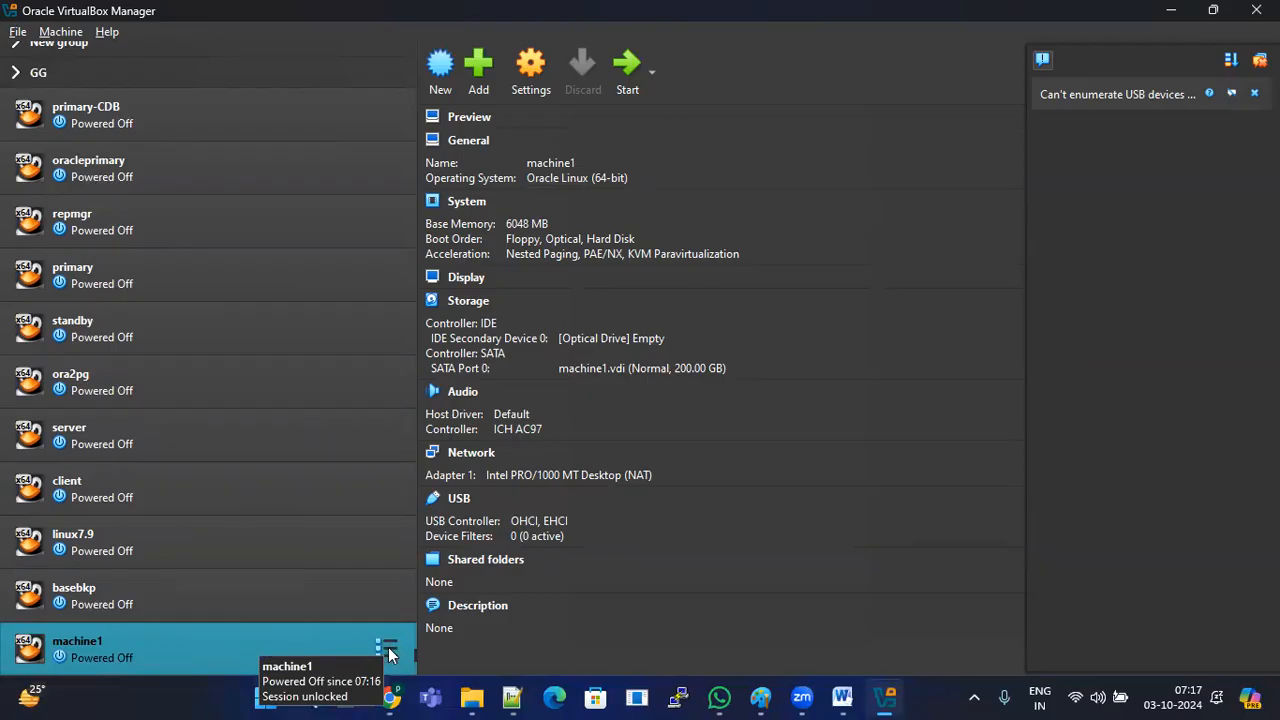
key(alt+Tab)
Step: Change line 84 to 'oraclel Enterprise inux(OEL)' by inserting 'Enterprise' and replacing the arrow
scroll(348, 472, down, 1)
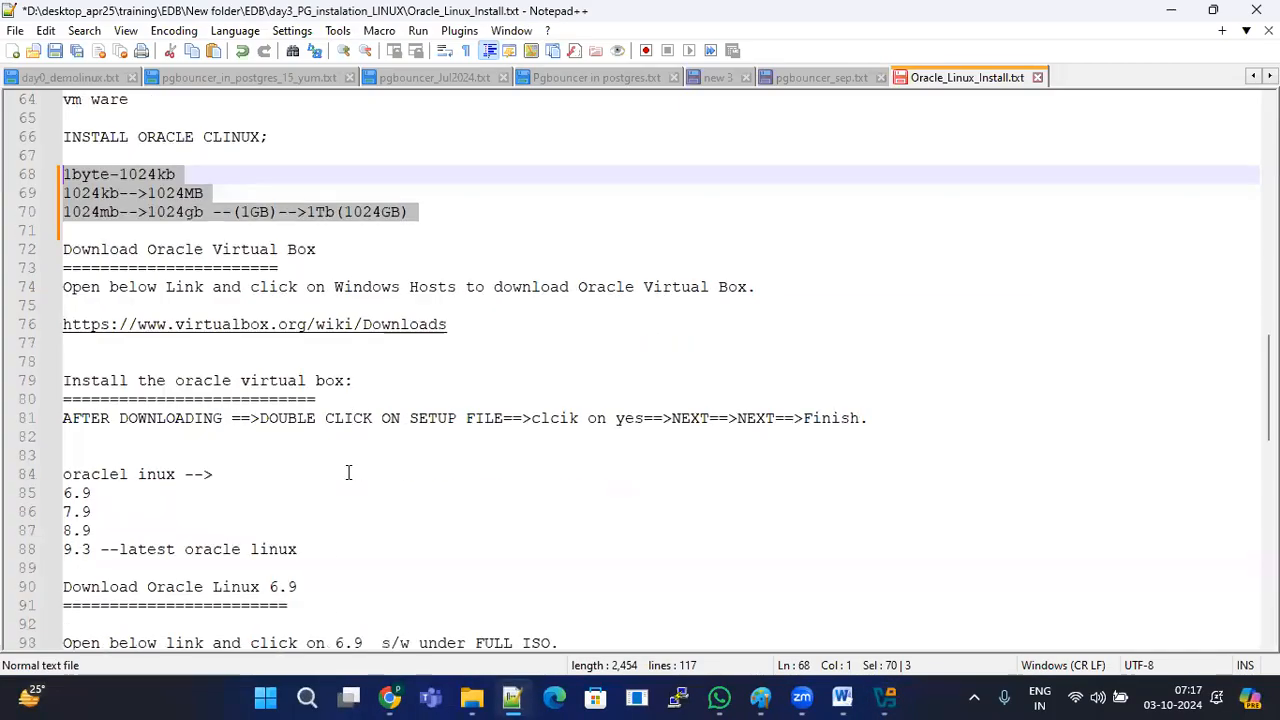
scroll(348, 472, down, 3)
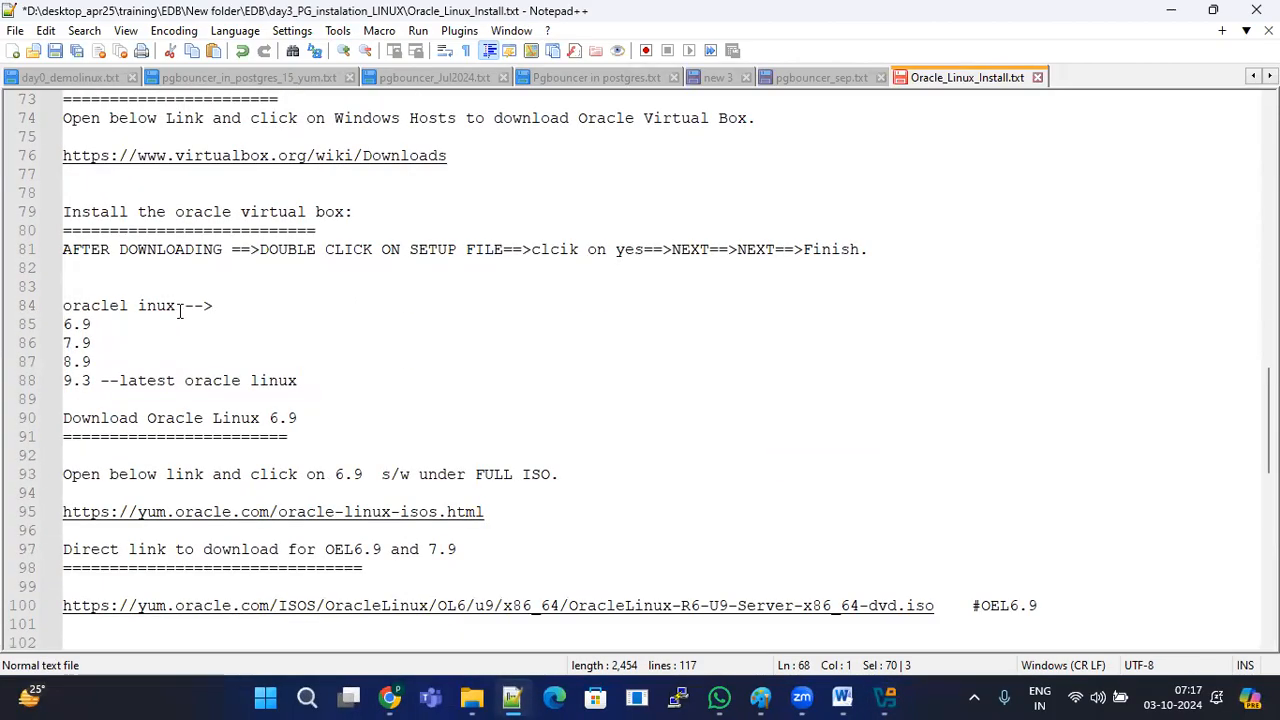
click(138, 307)
text(Enterpri)
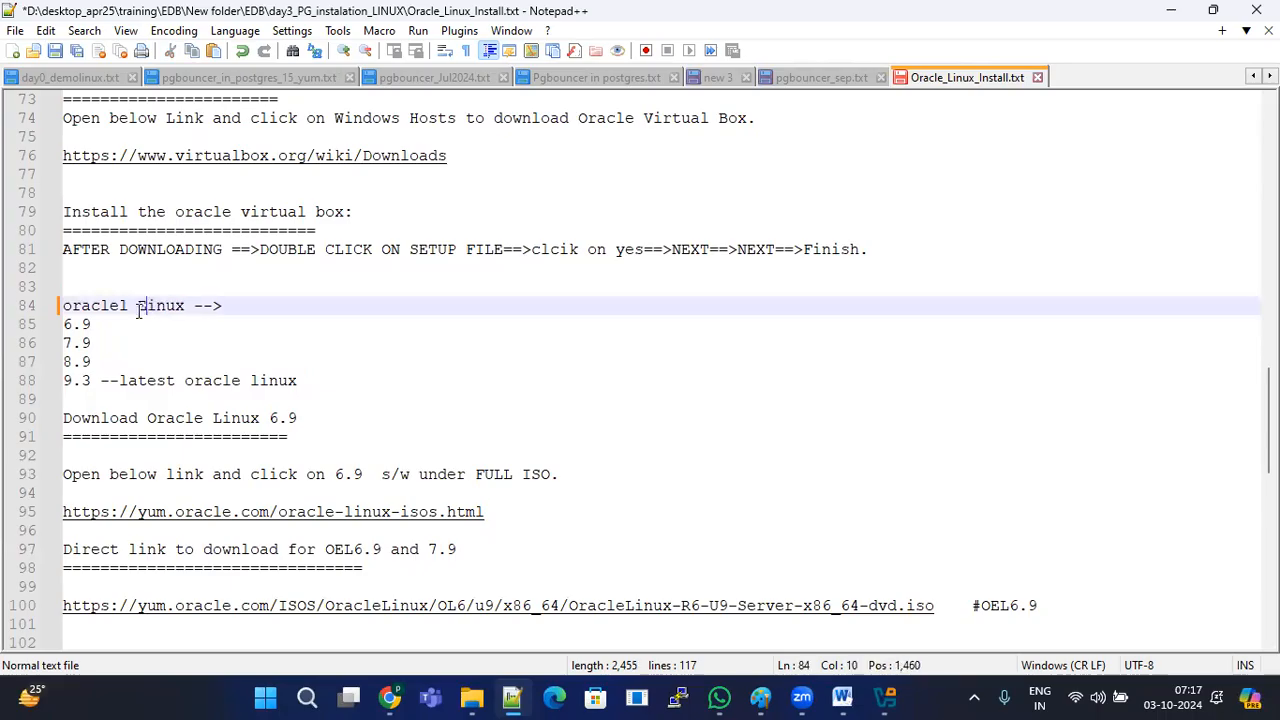
text(se)
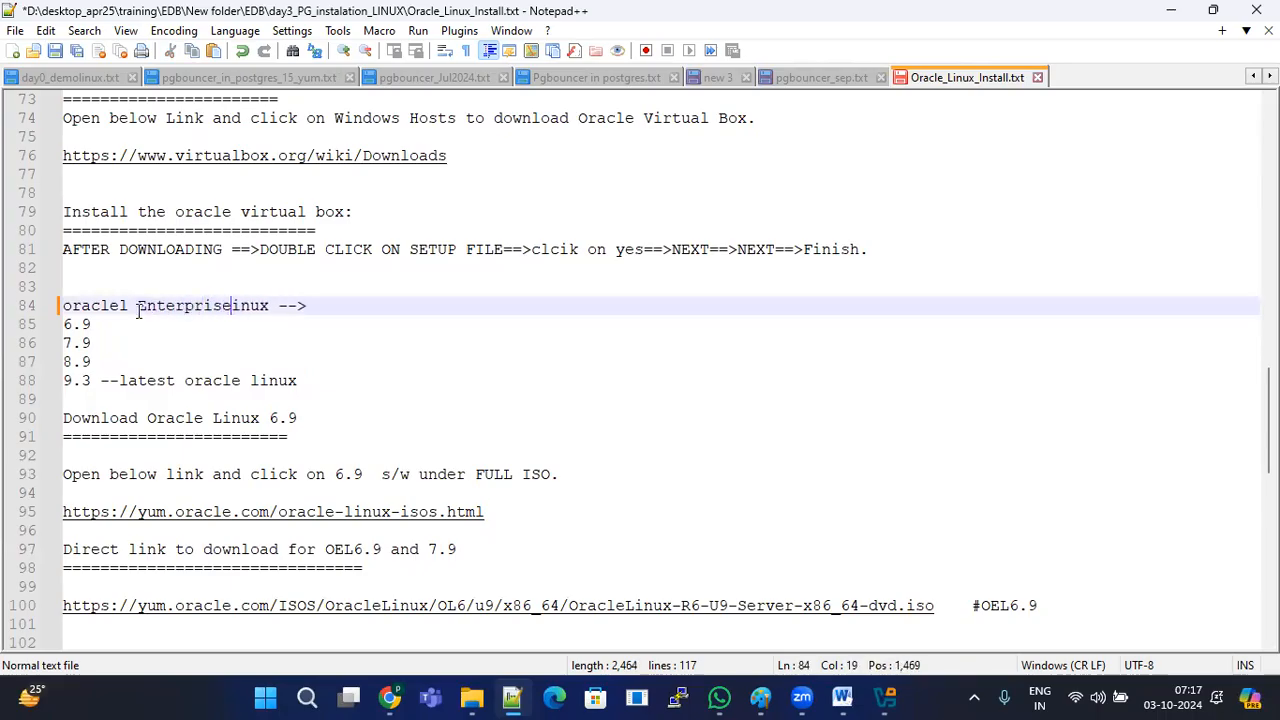
drag(282, 306, 377, 305)
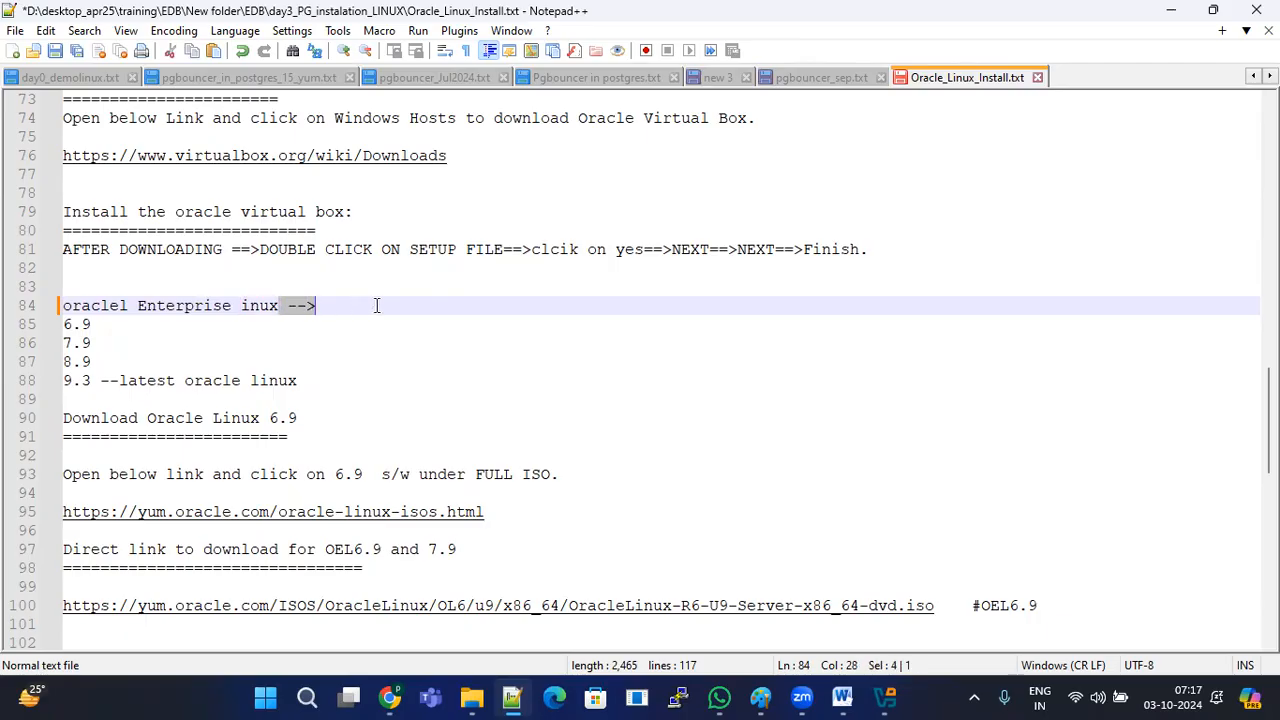
text((OEL)
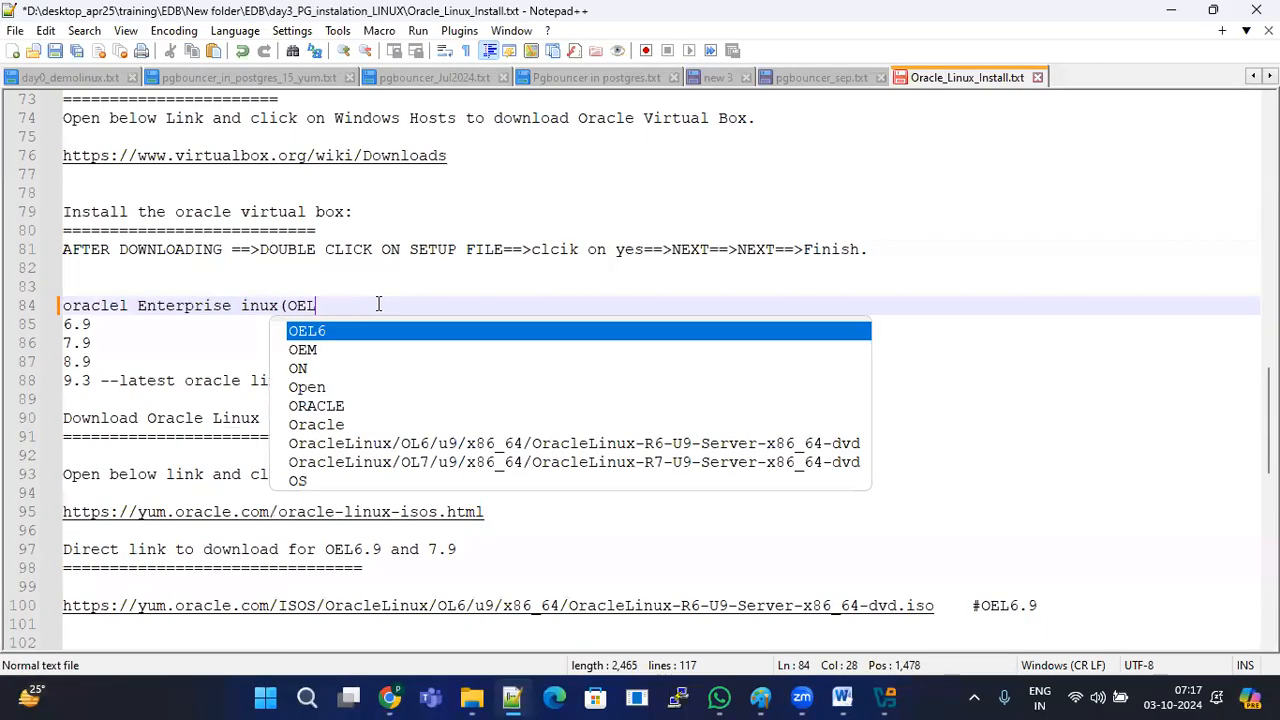
text( ))
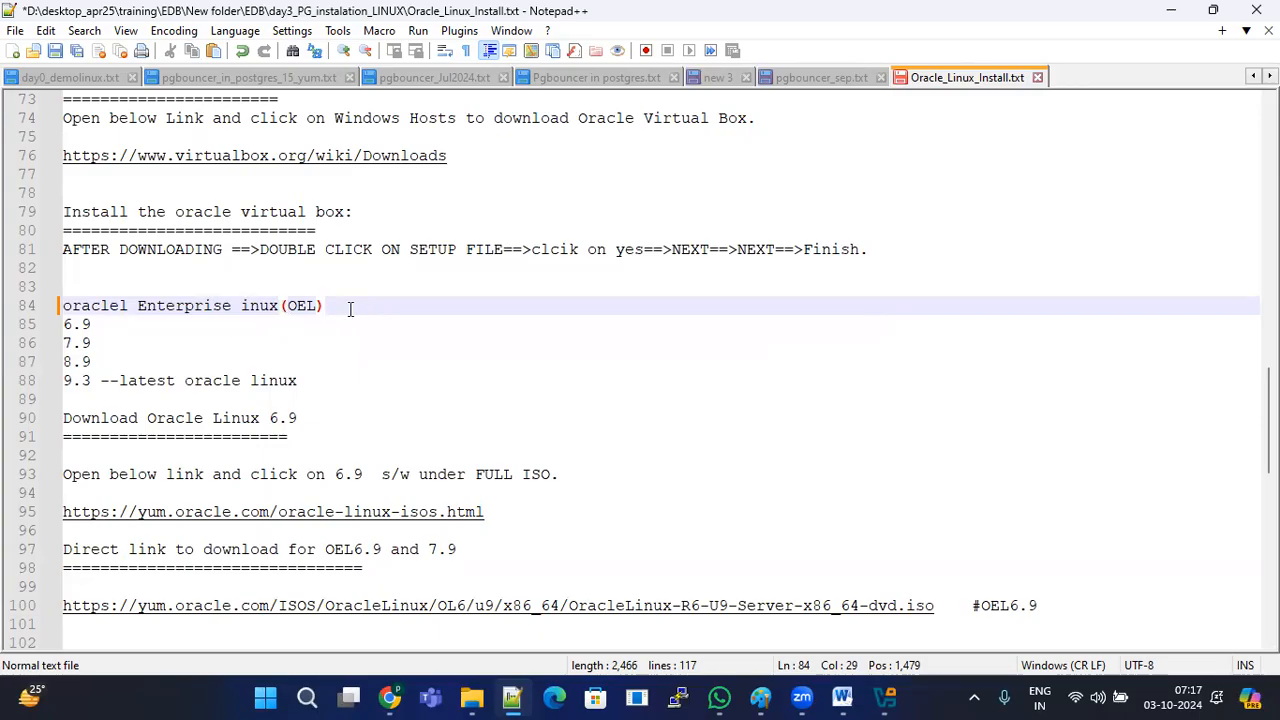
Step: Highlight the edited heading and the Oracle Linux version list on lines 84-88
drag(350, 306, 42, 306)
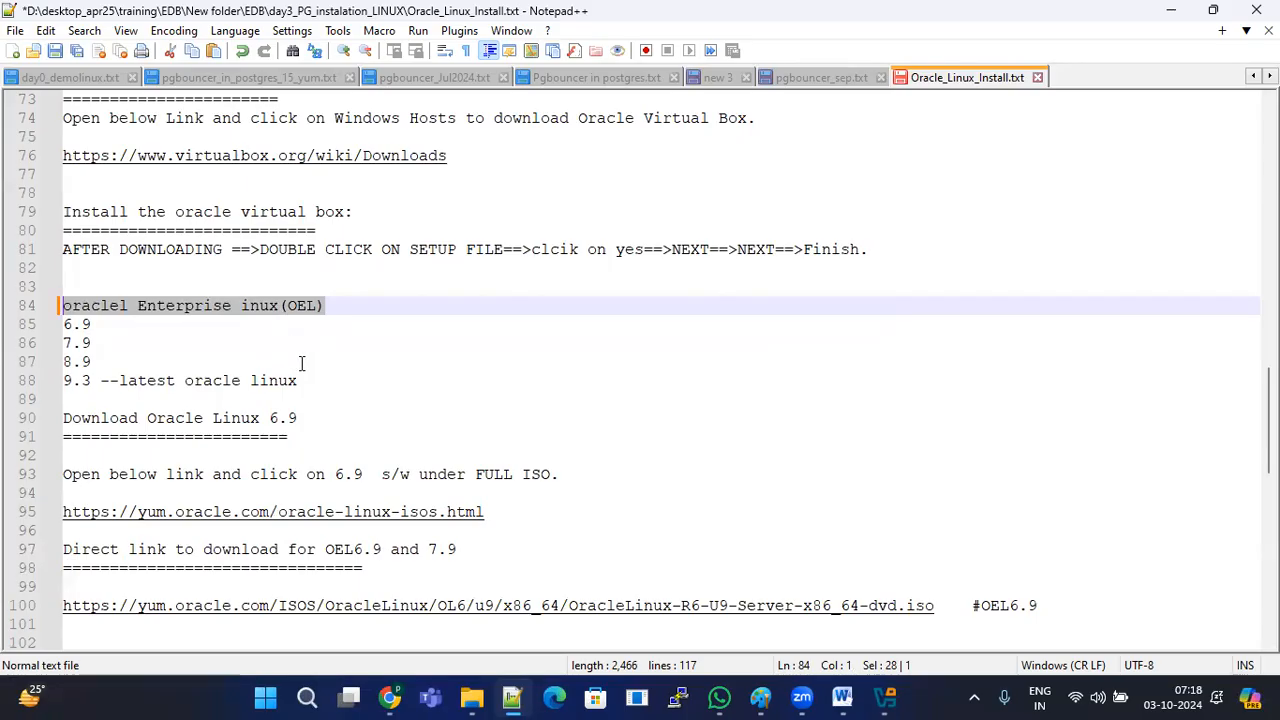
click(288, 348)
mouse_move(76, 305)
mouse_down()
mouse_move(346, 303)
mouse_move(63, 292)
mouse_move(57, 305)
mouse_up()
click(183, 305)
drag(297, 380, 60, 305)
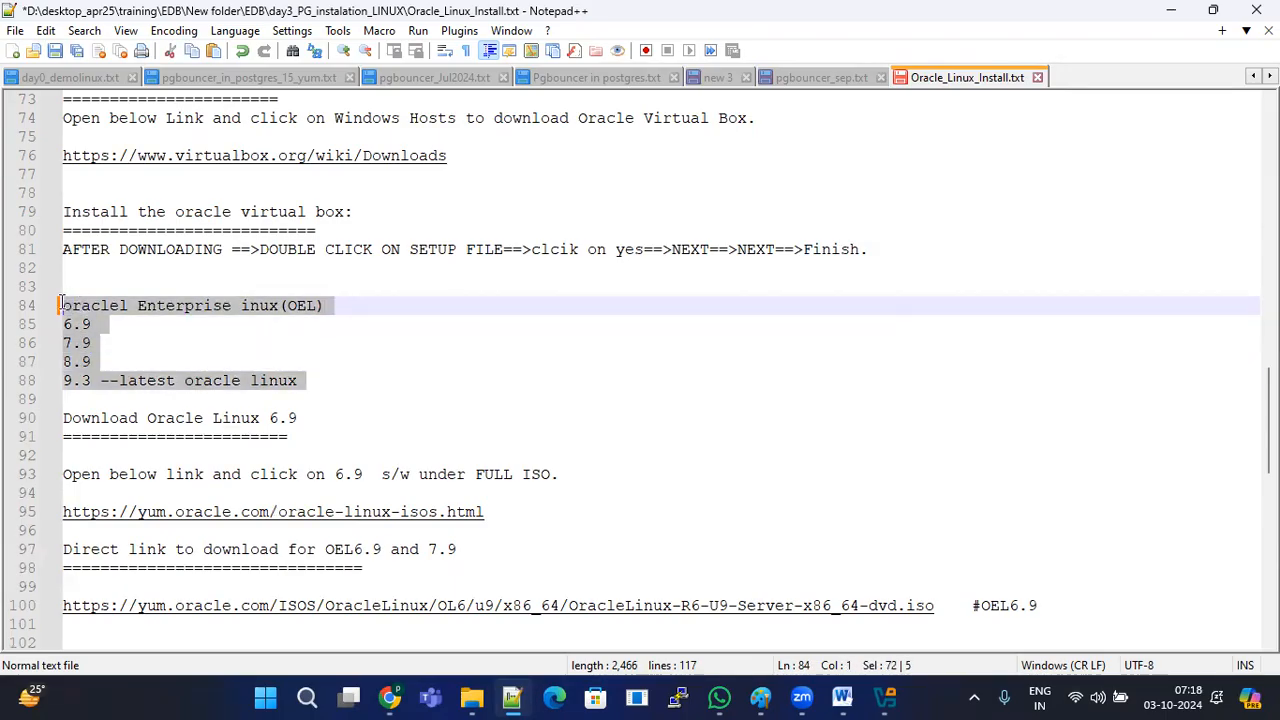
click(251, 381)
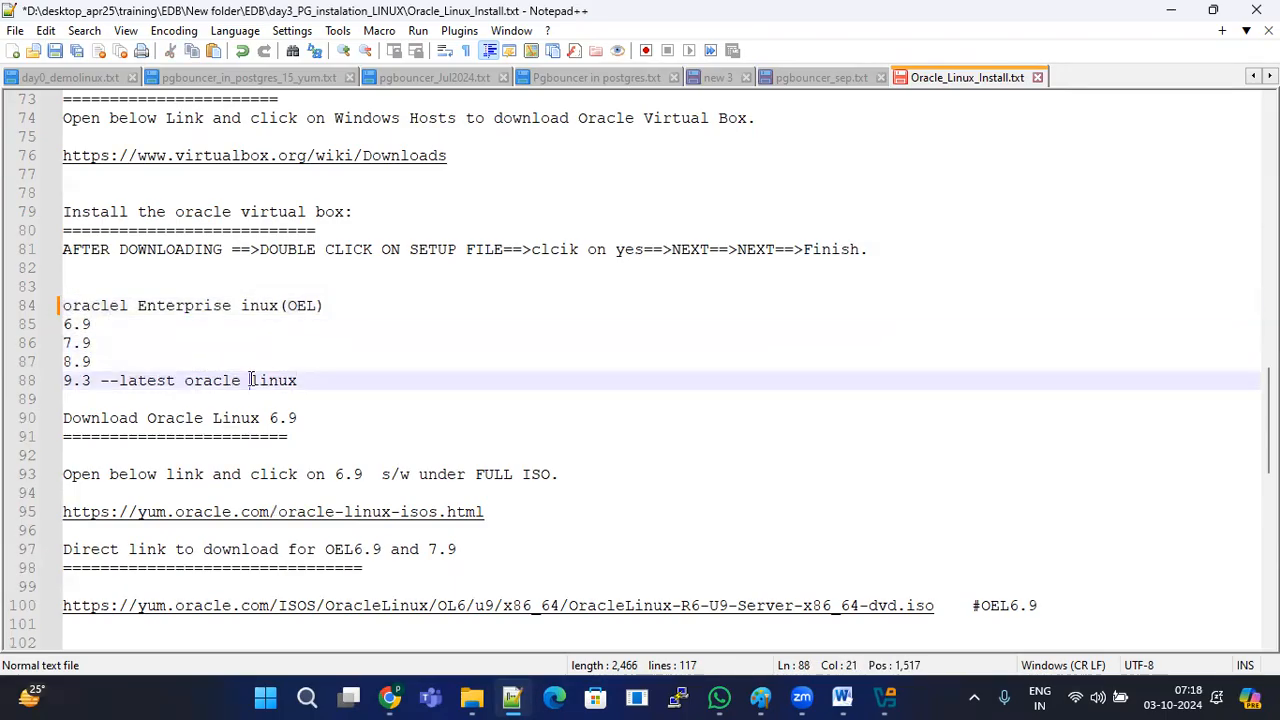
drag(64, 305, 287, 305)
drag(316, 381, 53, 306)
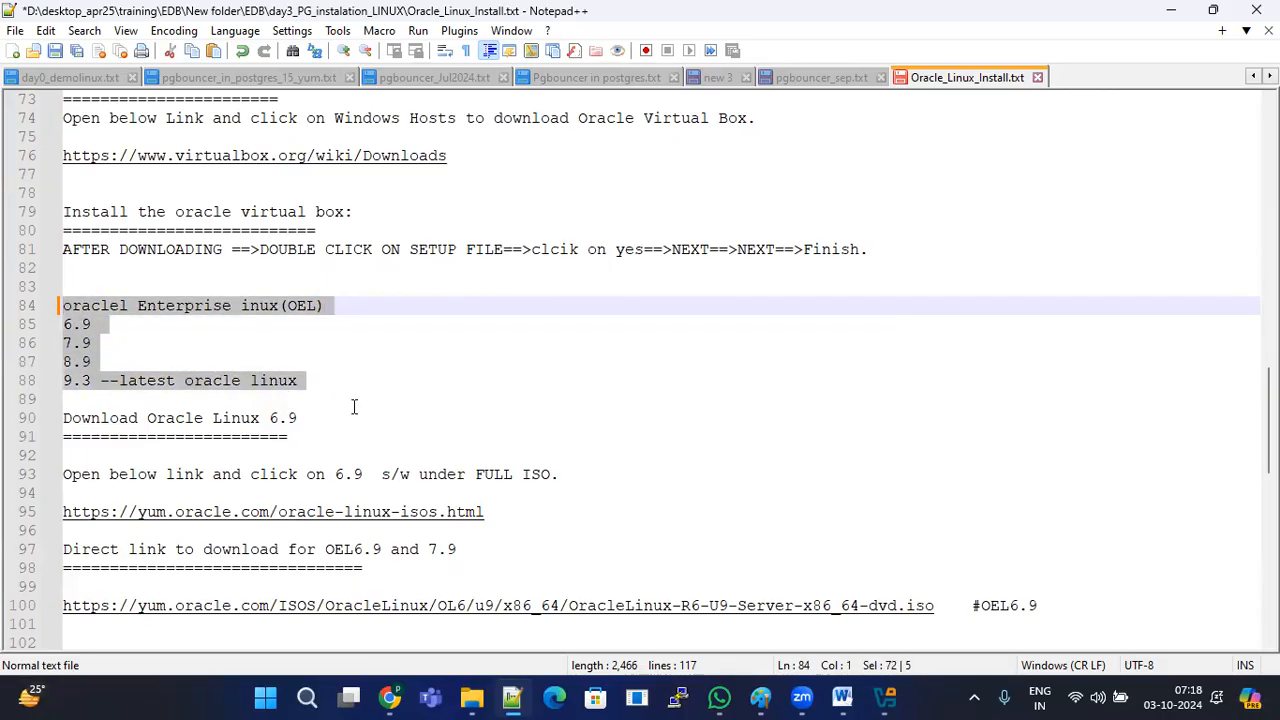
Step: Highlight the Full ISO instruction and the OEL 6.9 and 7.9 direct download links
scroll(353, 407, down, 2)
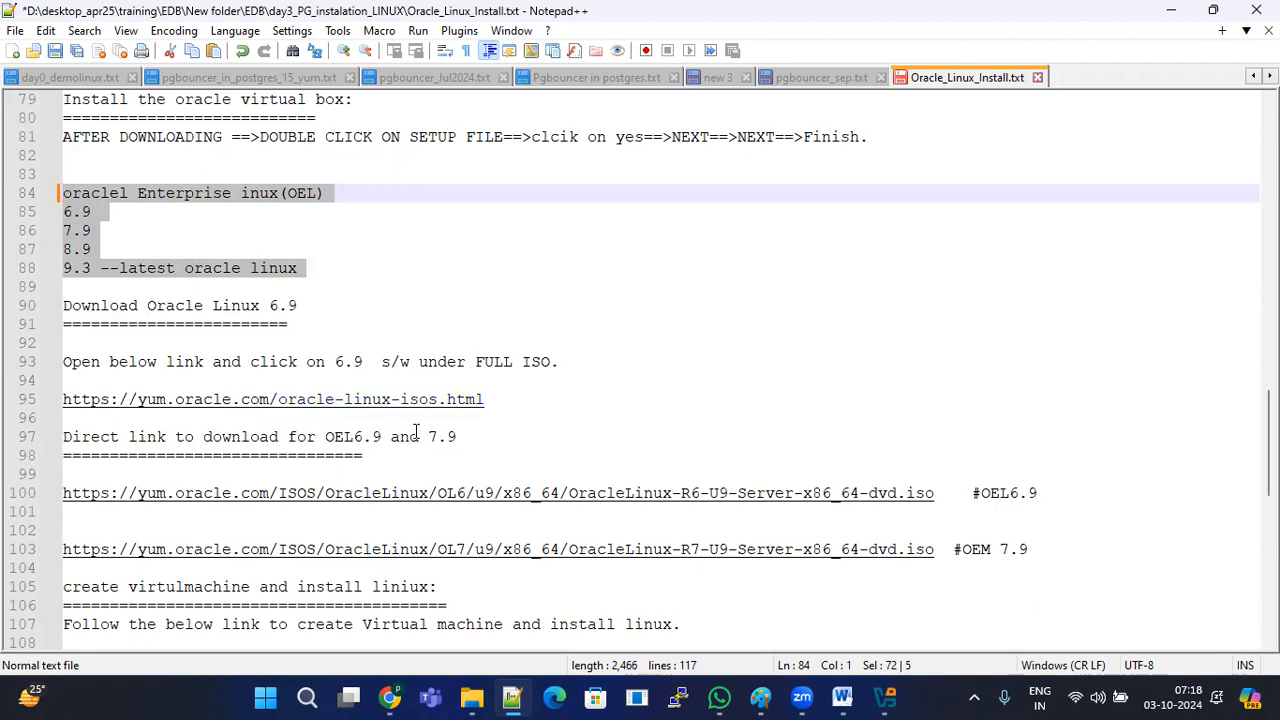
drag(73, 362, 558, 362)
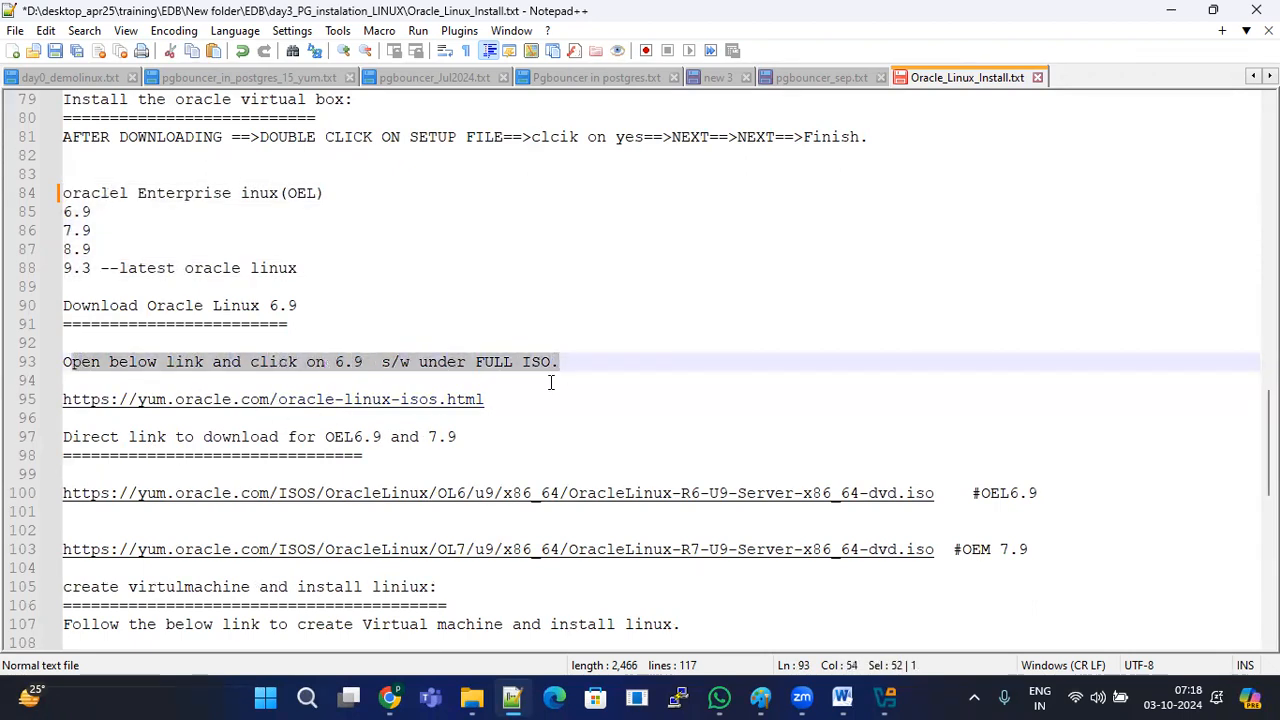
drag(958, 495, 146, 493)
scroll(200, 500, down, 3)
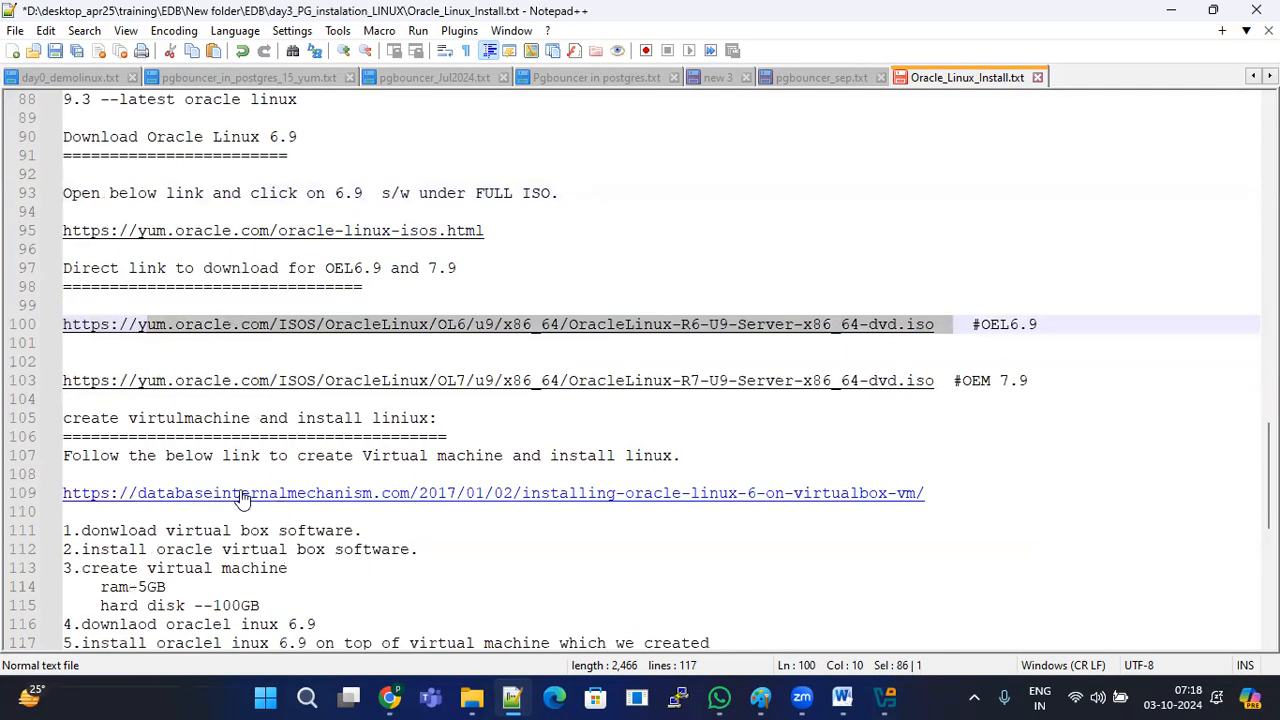
drag(944, 381, 513, 380)
Step: Copy the yum.oracle.com oracle-linux-isos link from line 95 and open it in Chrome
click(831, 436)
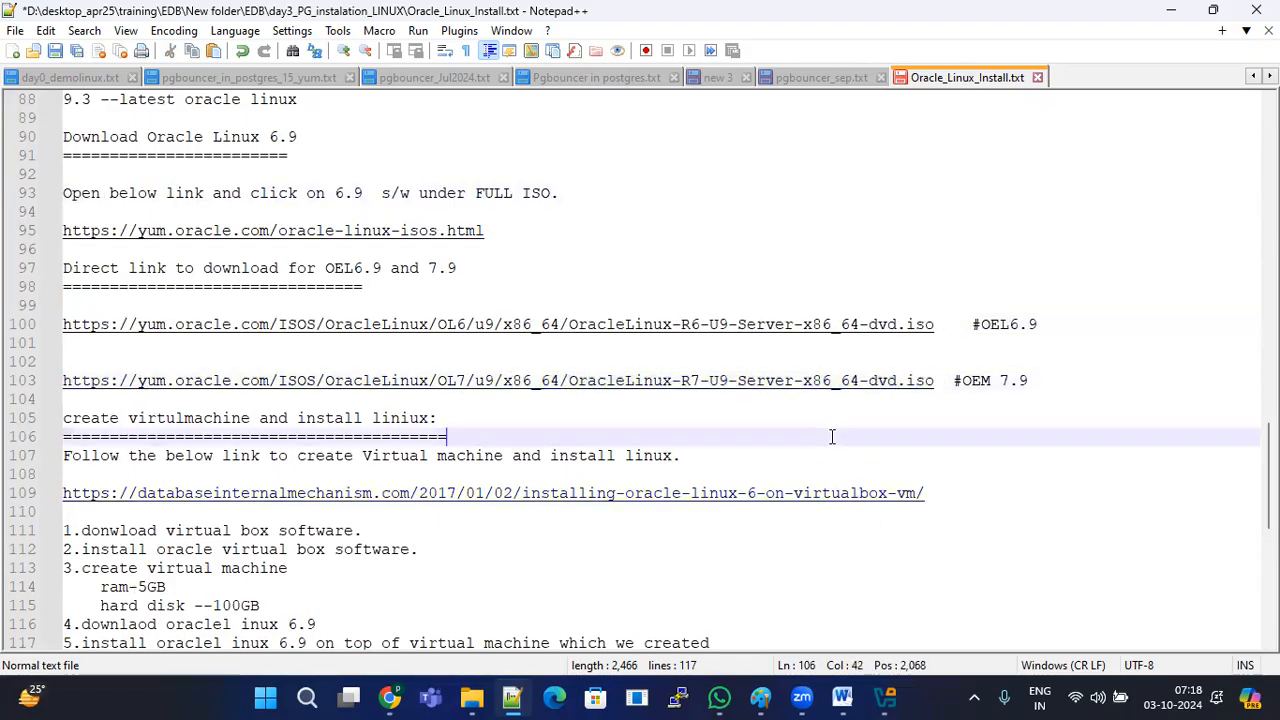
drag(917, 494, 82, 493)
drag(944, 381, 12, 363)
click(374, 351)
drag(502, 253, 63, 232)
key(ctrl+c)
click(398, 694)
click(557, 57)
key(ctrl+a)
key(ctrl+v)
key(Return)
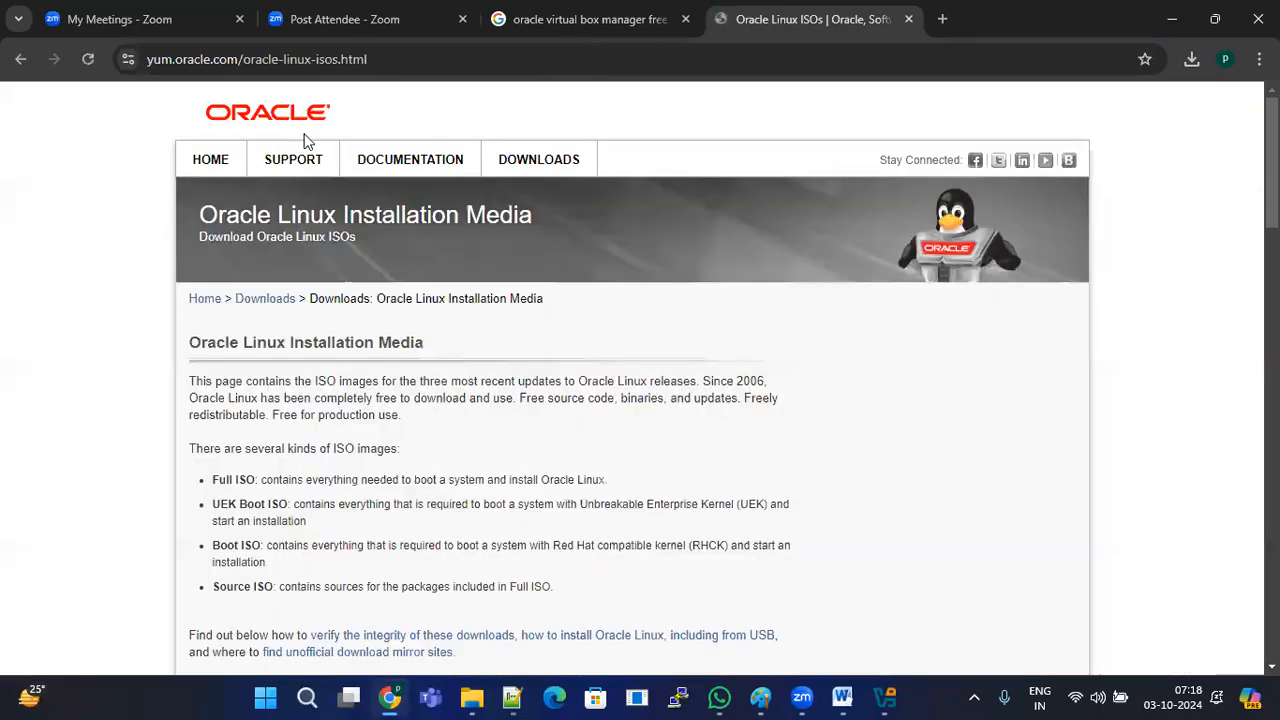
click(452, 55)
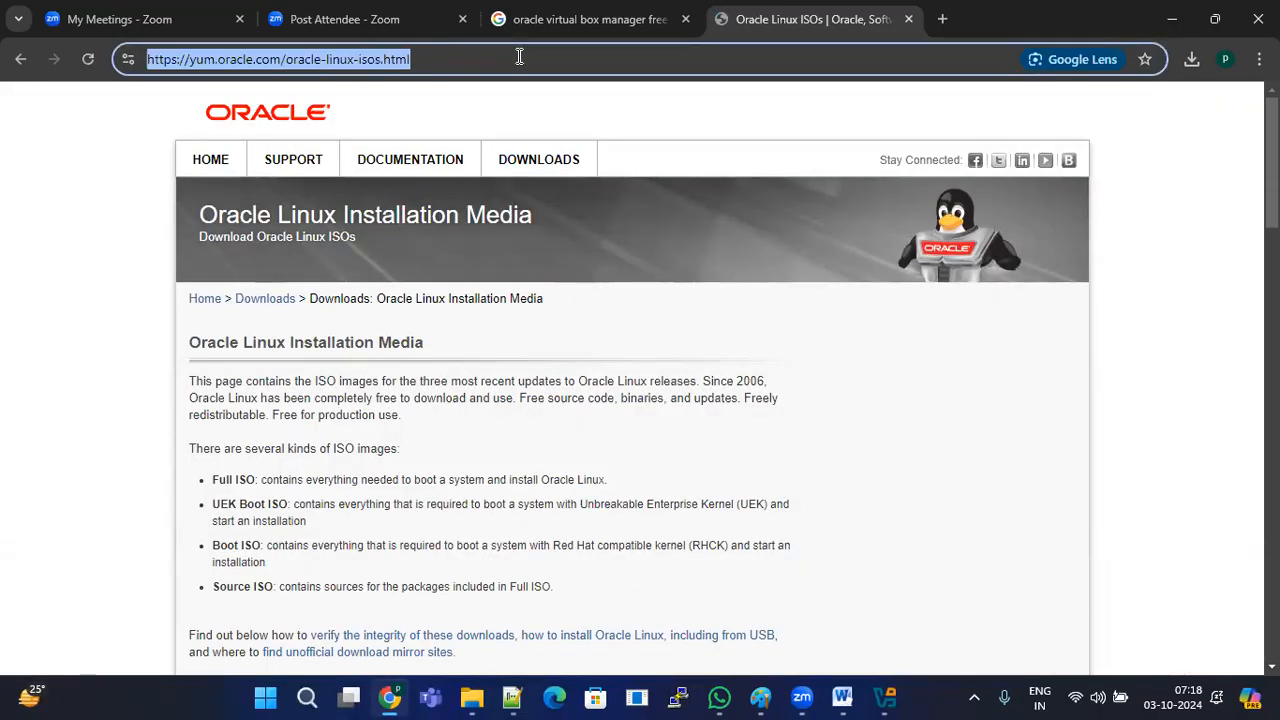
double_click(519, 57)
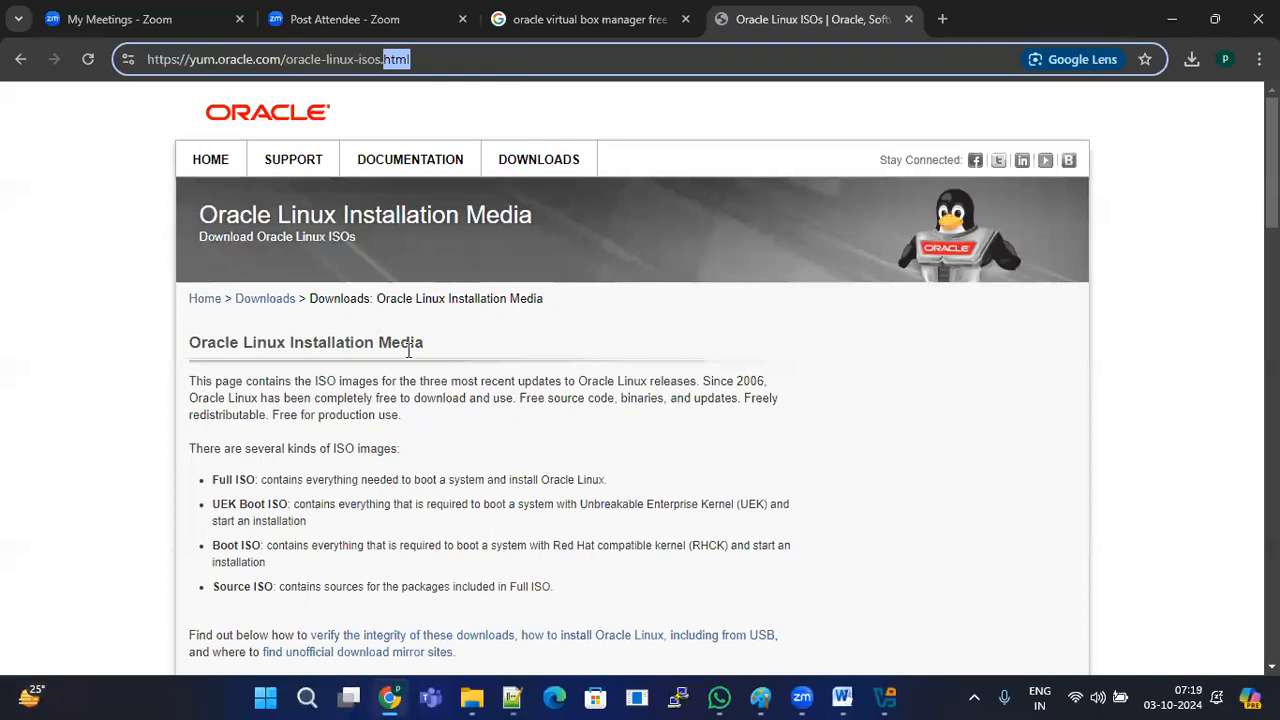
scroll(536, 466, down, 5)
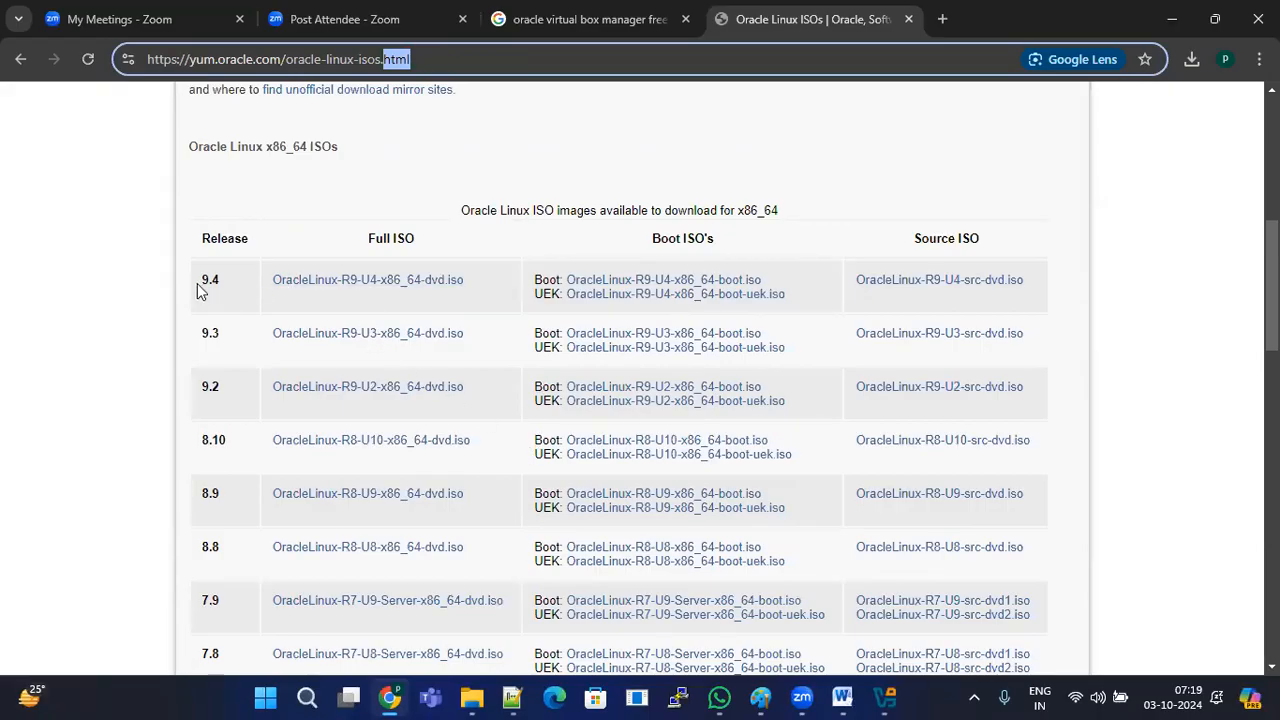
drag(201, 280, 257, 243)
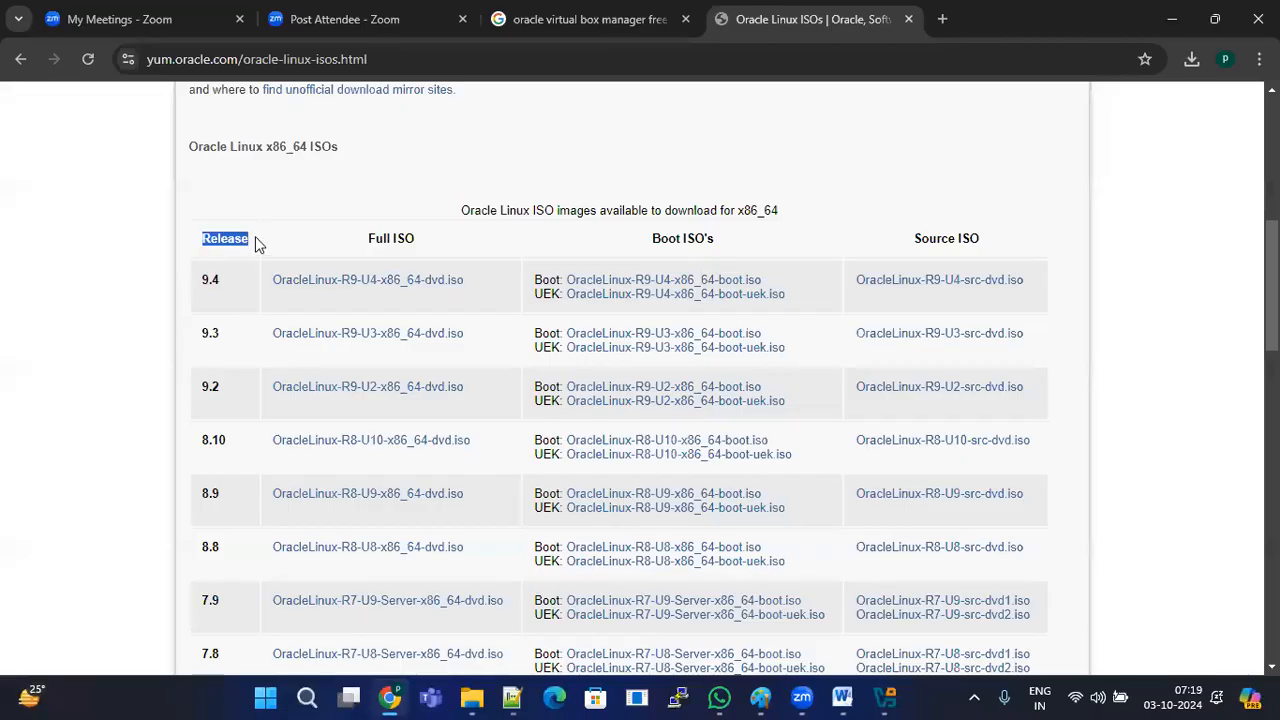
drag(205, 282, 220, 285)
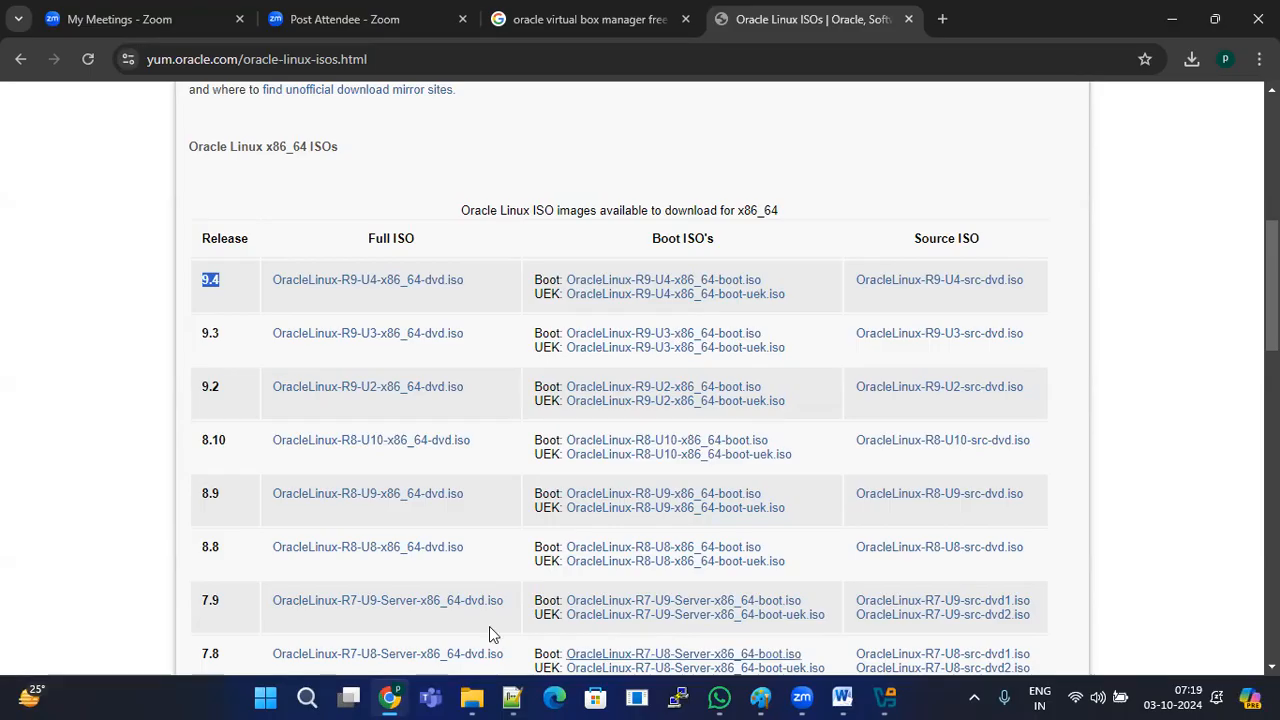
click(266, 283)
drag(266, 283, 464, 286)
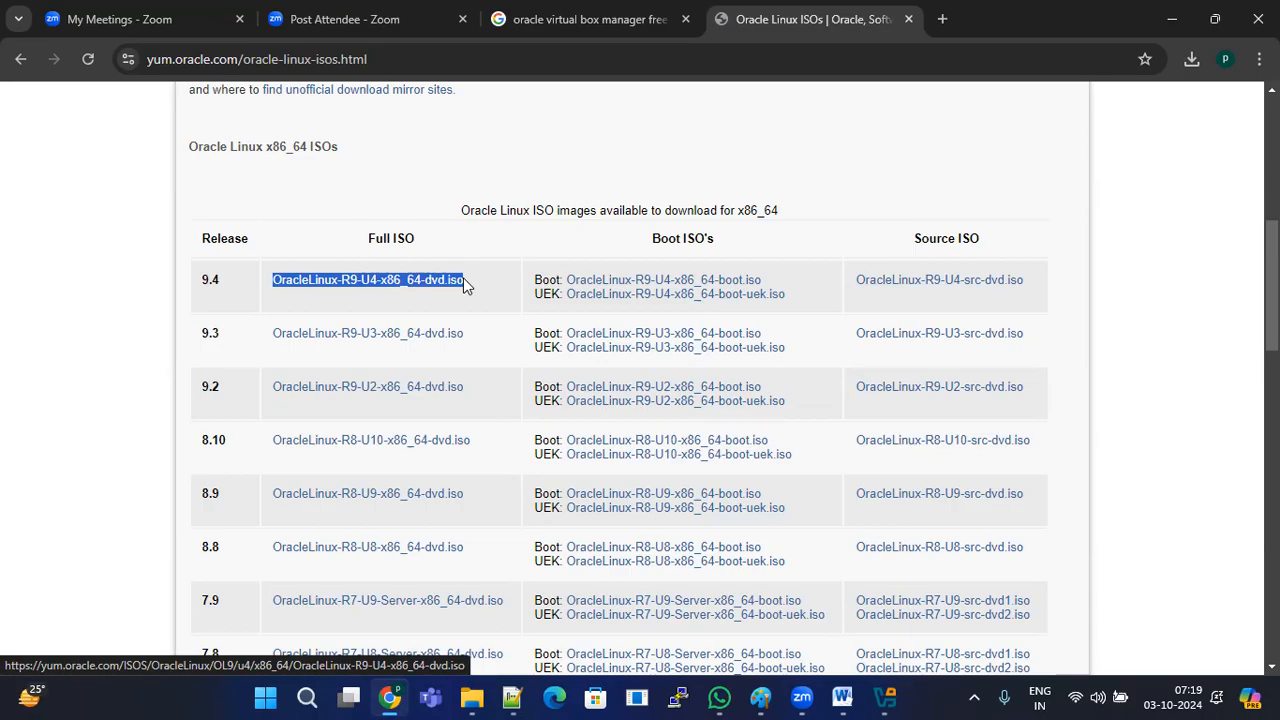
drag(468, 285, 282, 280)
drag(638, 248, 755, 246)
drag(916, 238, 986, 243)
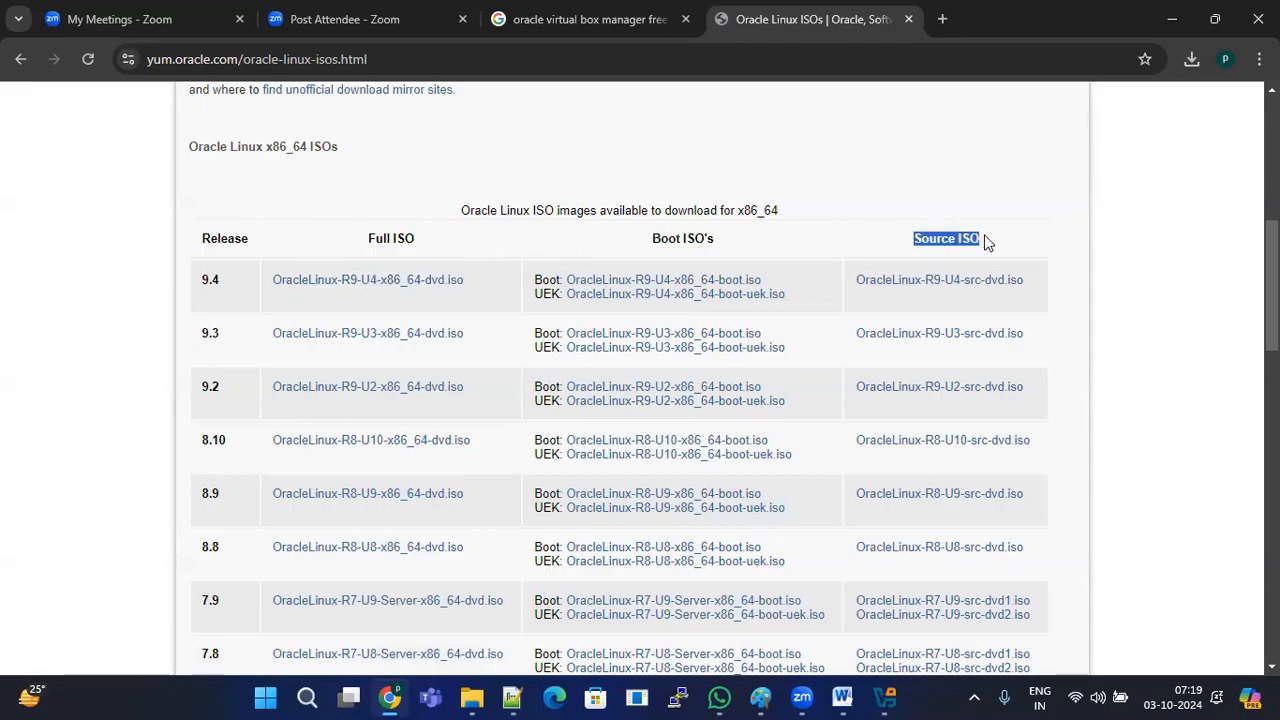
drag(360, 243, 421, 242)
drag(641, 244, 737, 249)
drag(996, 241, 418, 241)
click(353, 247)
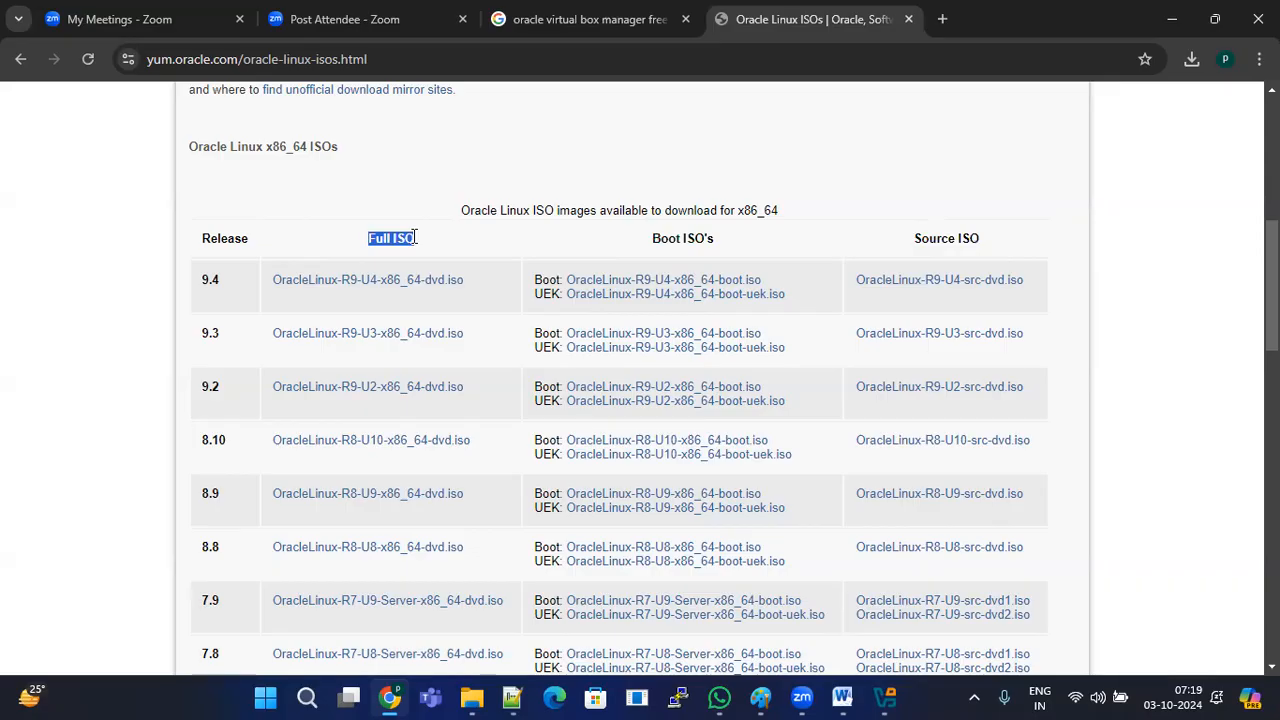
drag(656, 237, 763, 243)
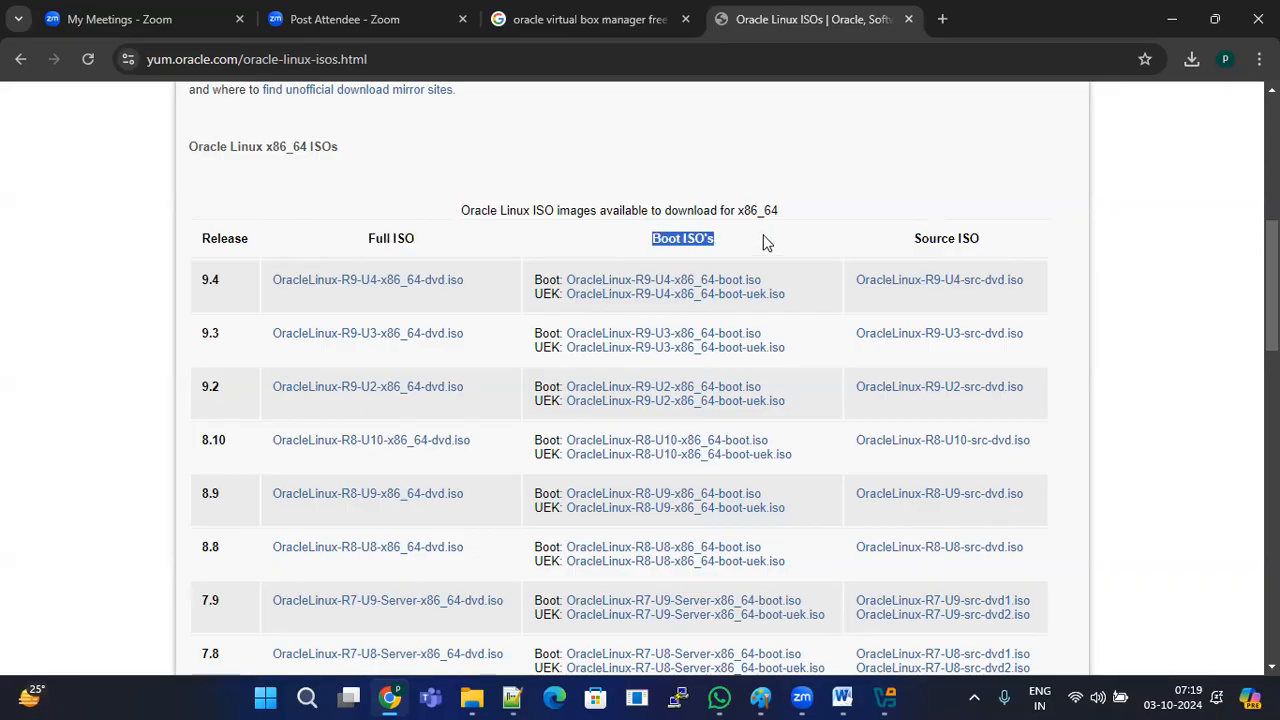
drag(908, 238, 991, 240)
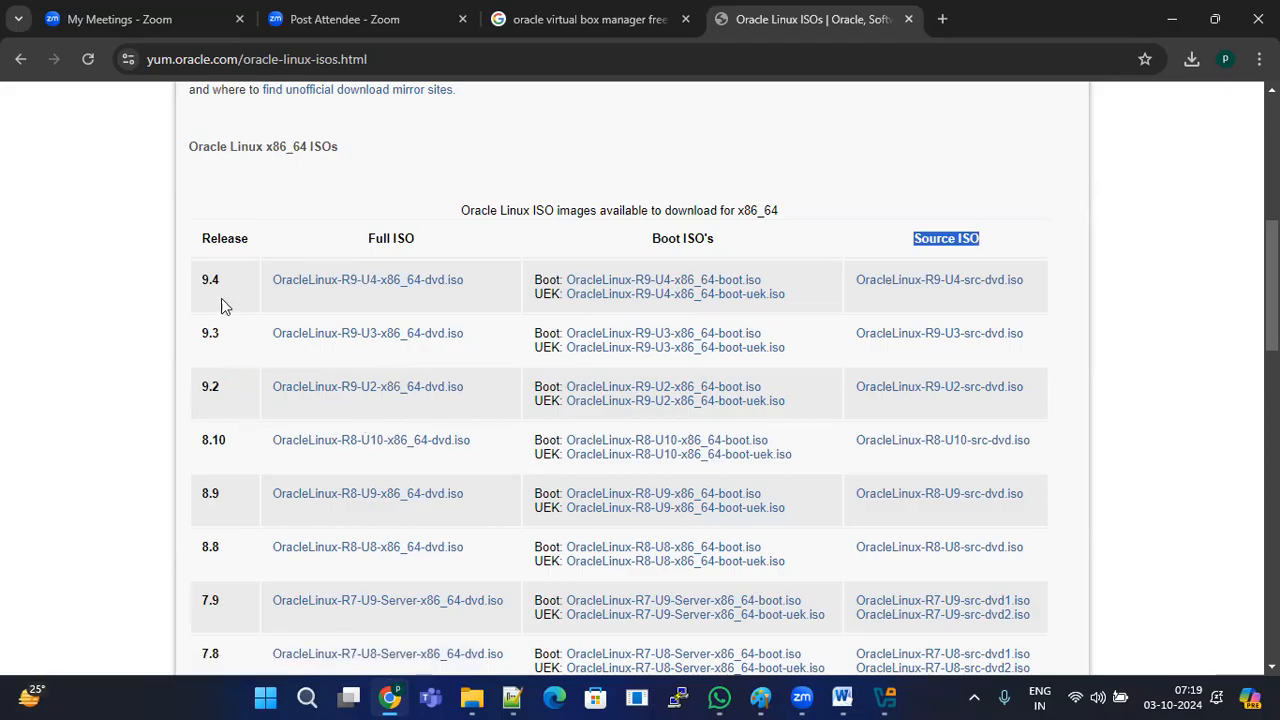
drag(355, 247, 424, 245)
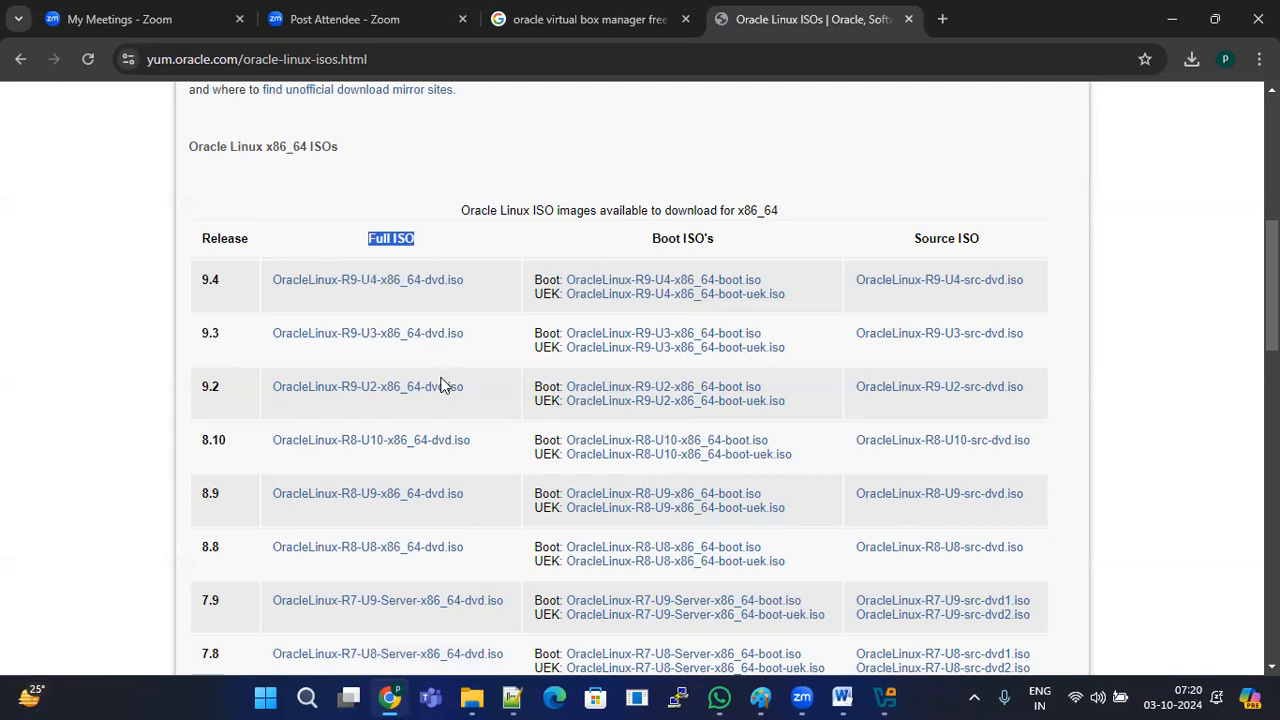
scroll(445, 386, down, 3)
drag(201, 322, 229, 323)
scroll(279, 398, down, 3)
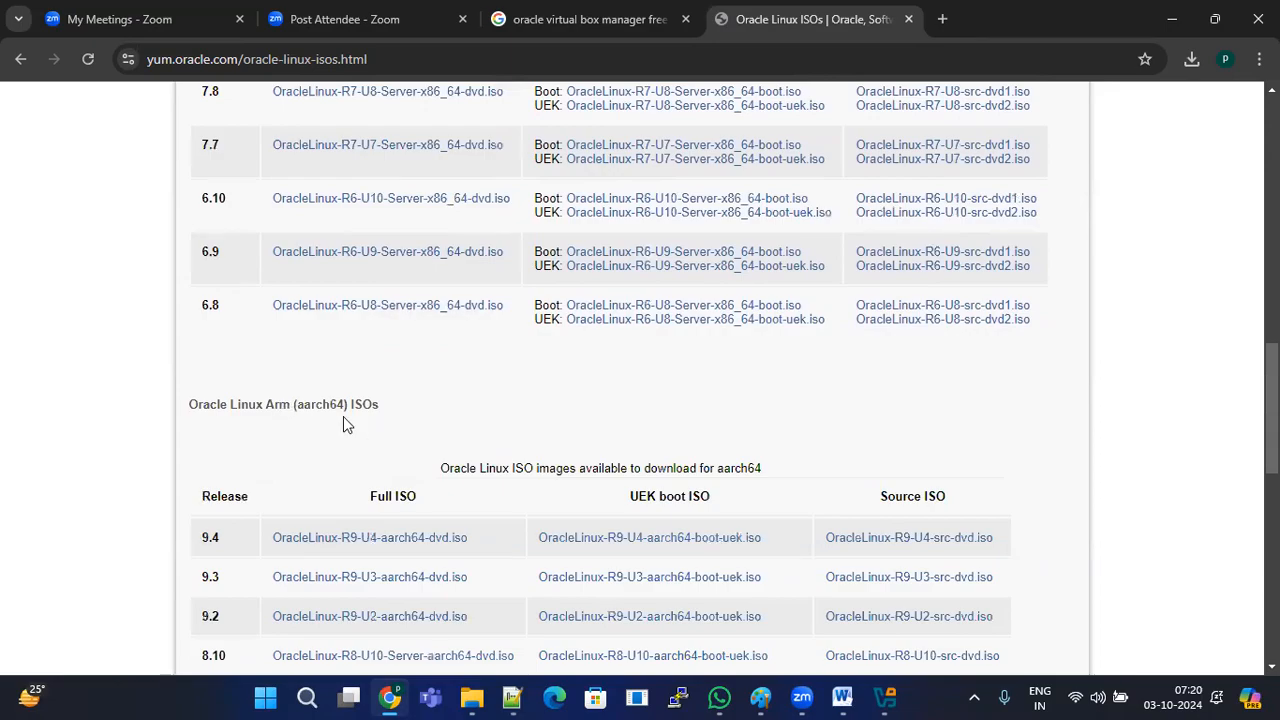
scroll(343, 418, up, 7)
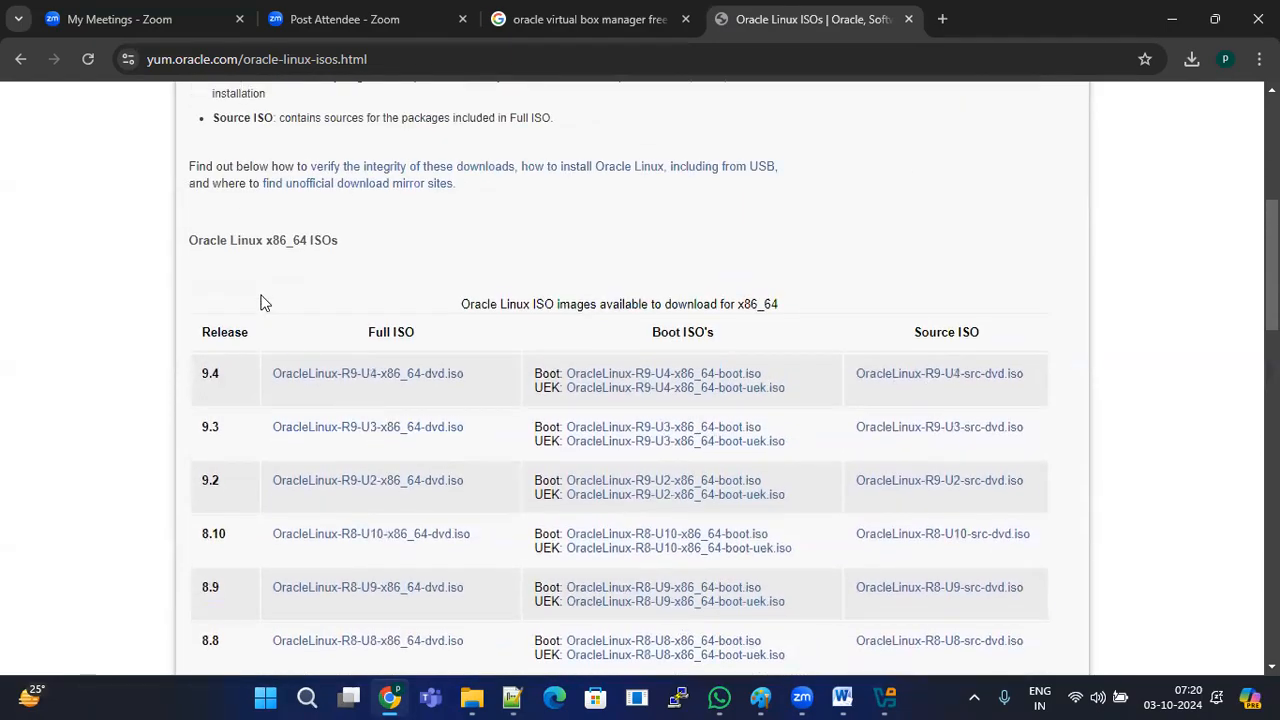
mouse_move(197, 244)
mouse_down()
mouse_move(371, 250)
mouse_move(189, 240)
mouse_up()
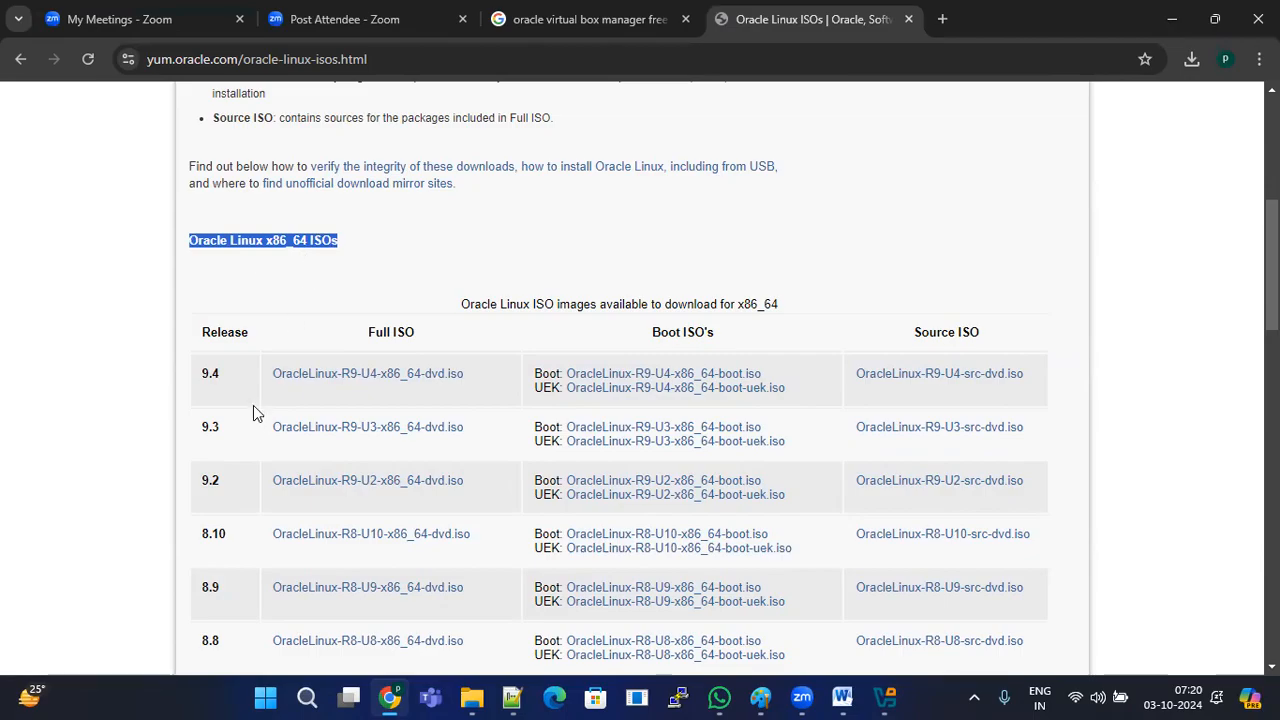
scroll(245, 390, down, 2)
drag(199, 187, 208, 187)
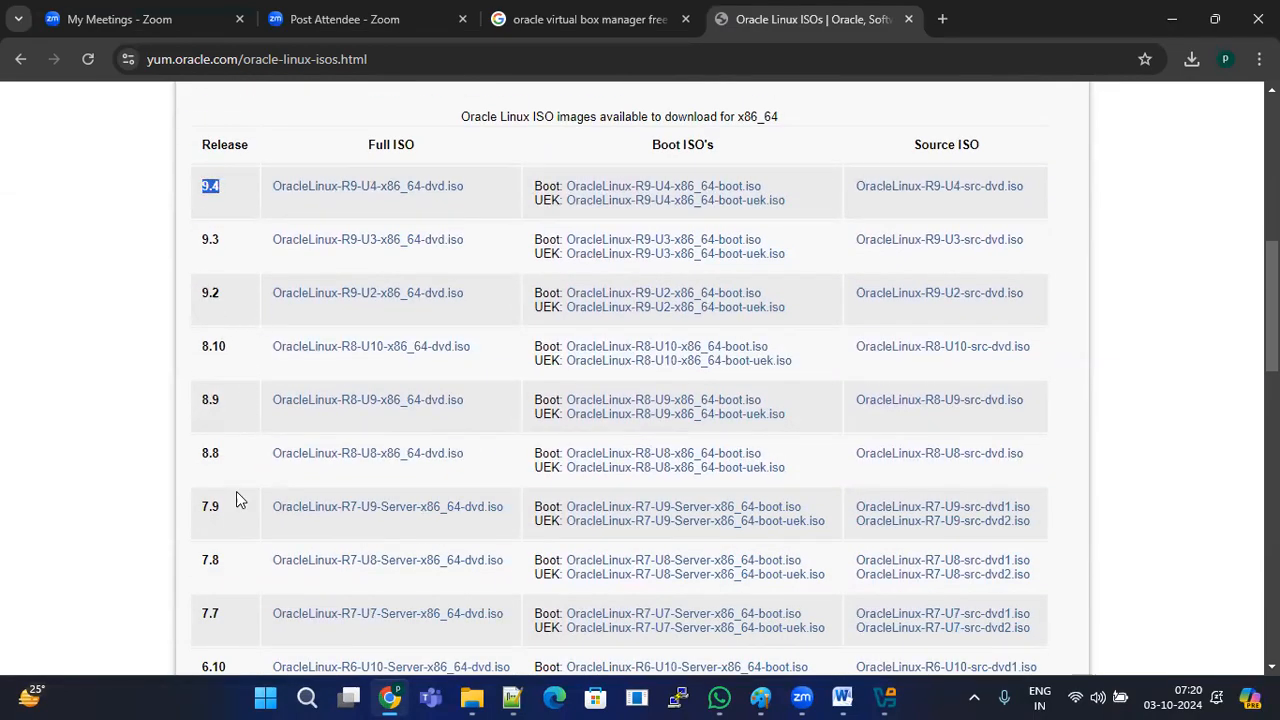
drag(201, 506, 213, 502)
drag(198, 405, 236, 411)
drag(207, 237, 231, 242)
drag(203, 514, 228, 514)
click(231, 509)
drag(367, 145, 414, 148)
double_click(207, 509)
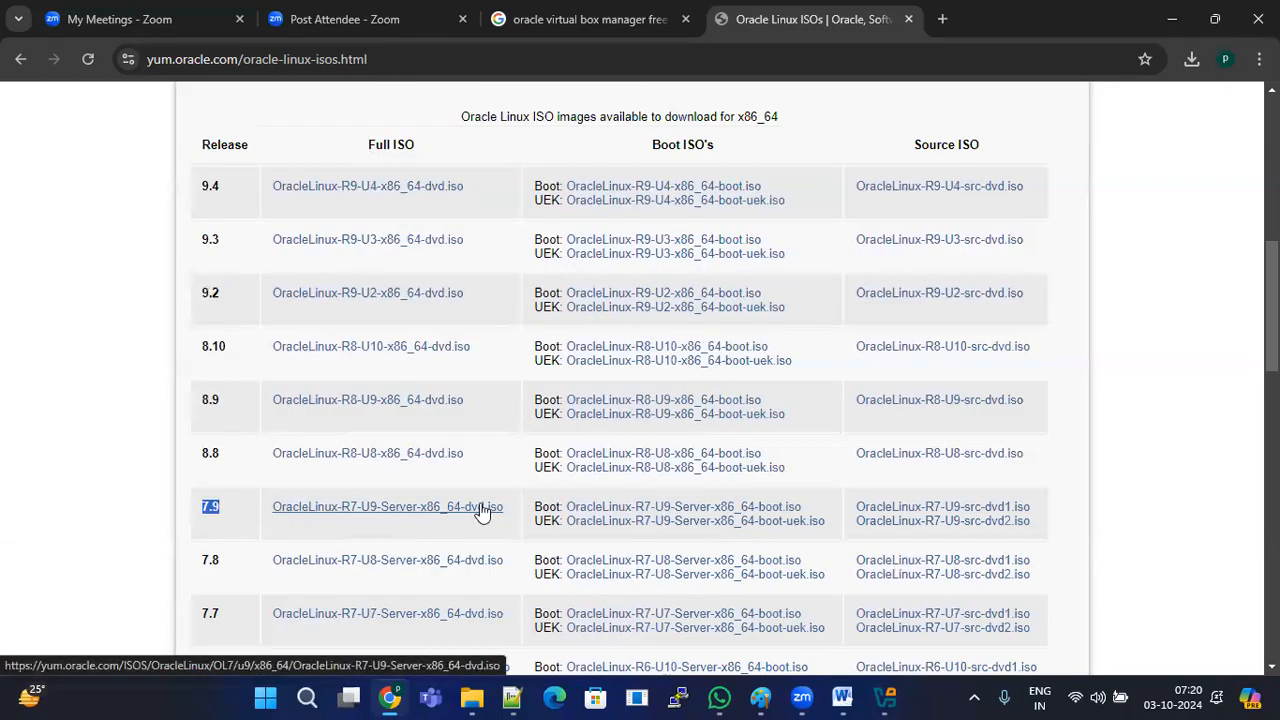
drag(508, 511, 267, 502)
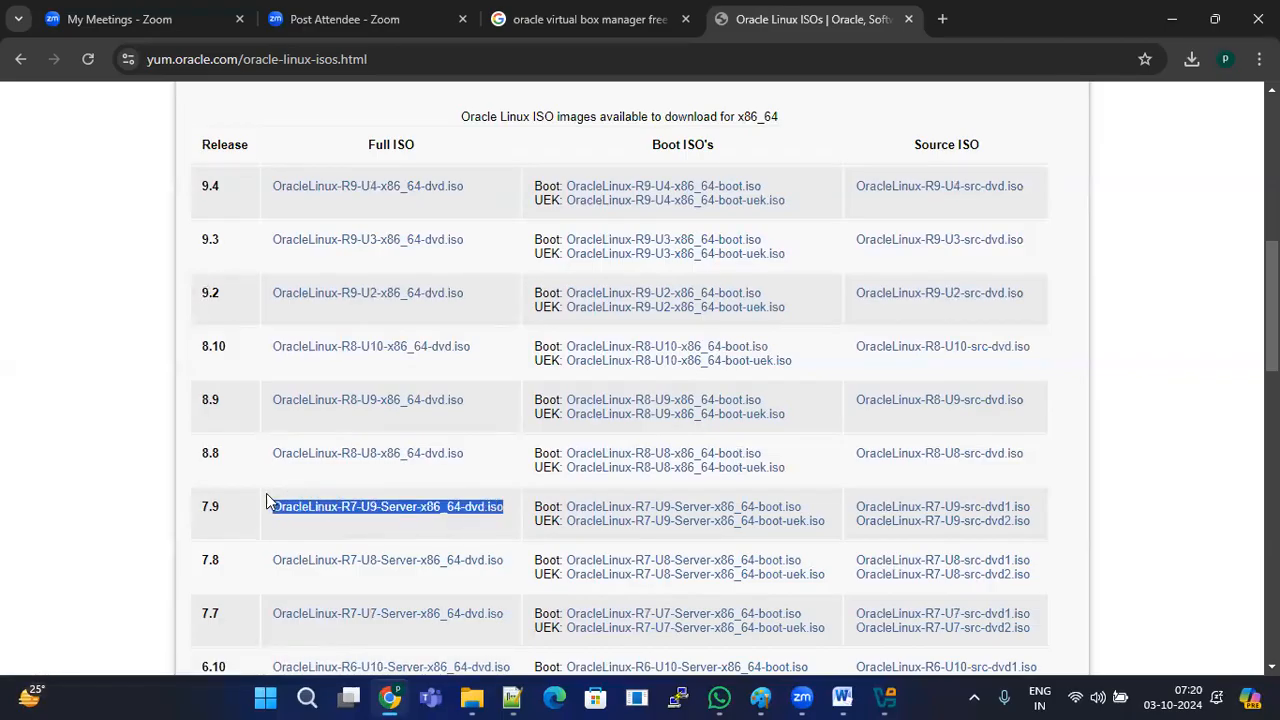
Step: Start the Oracle Linux 7.9 Full ISO download, then pause it
click(434, 512)
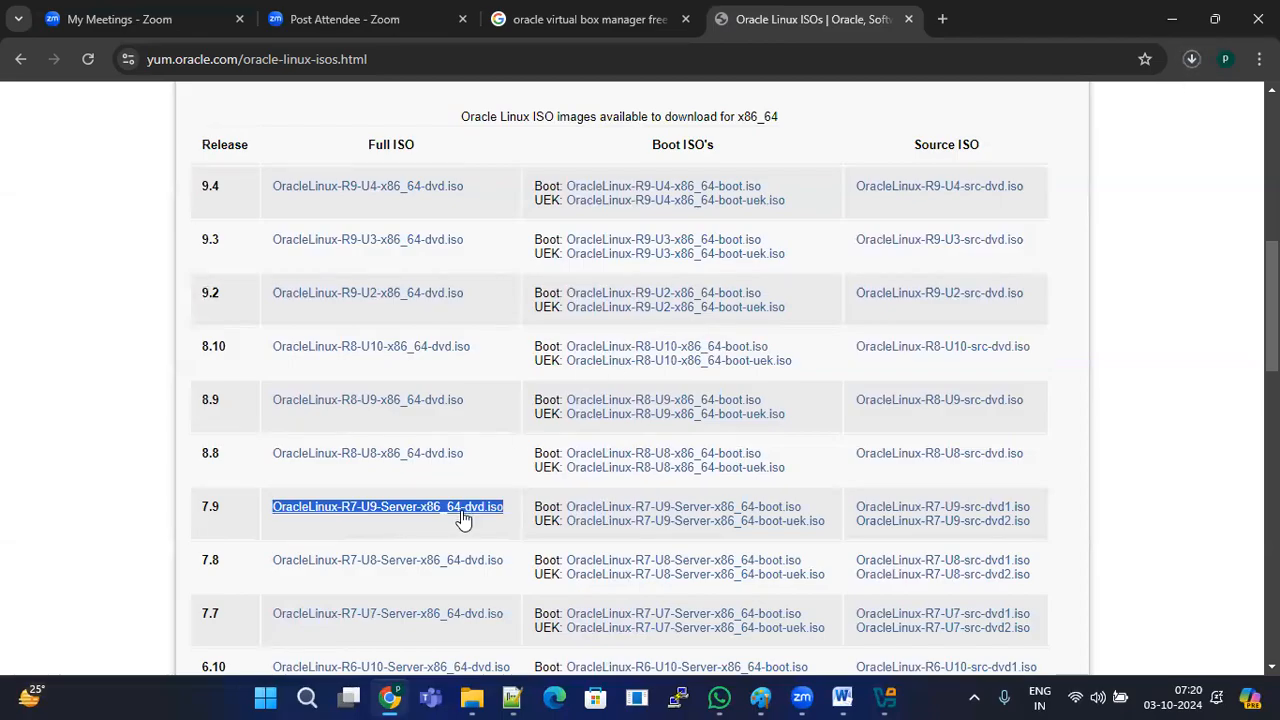
click(1191, 59)
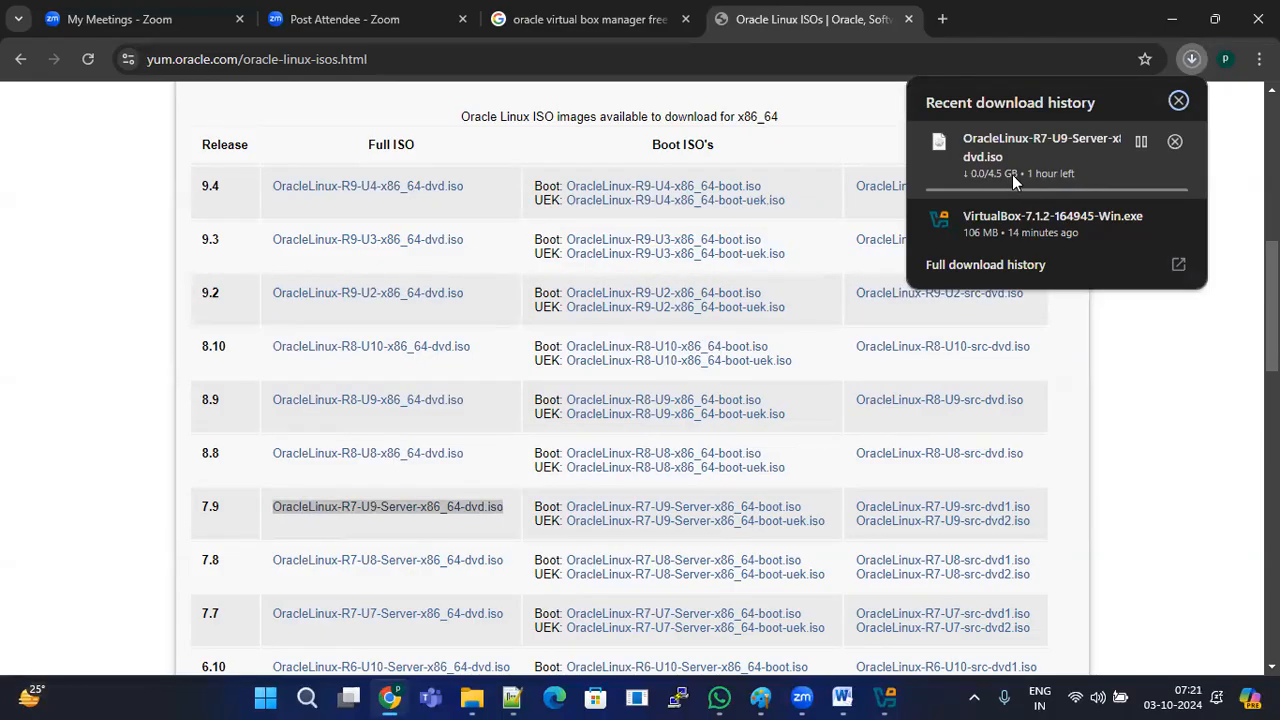
click(1141, 142)
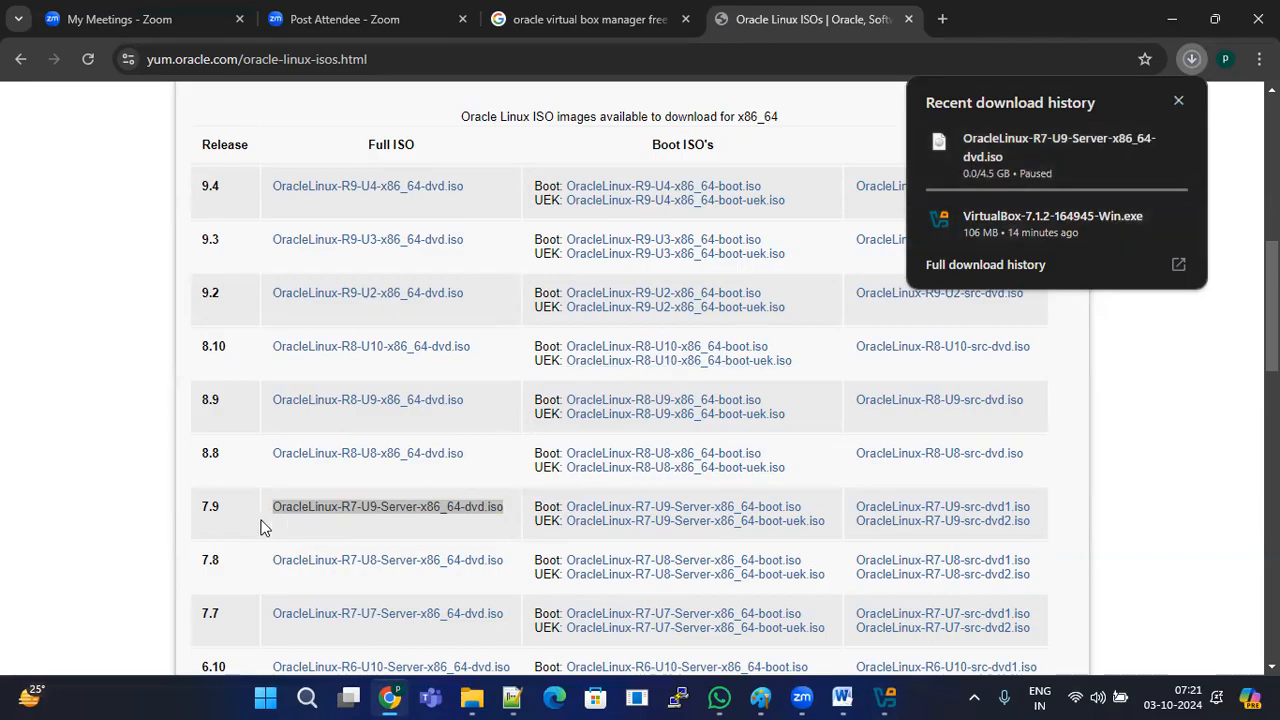
Step: Paste the ISO page's web address from Chrome onto line 4 of the Notepad++ notes
drag(200, 508, 519, 504)
click(603, 56)
key(ctrl+c)
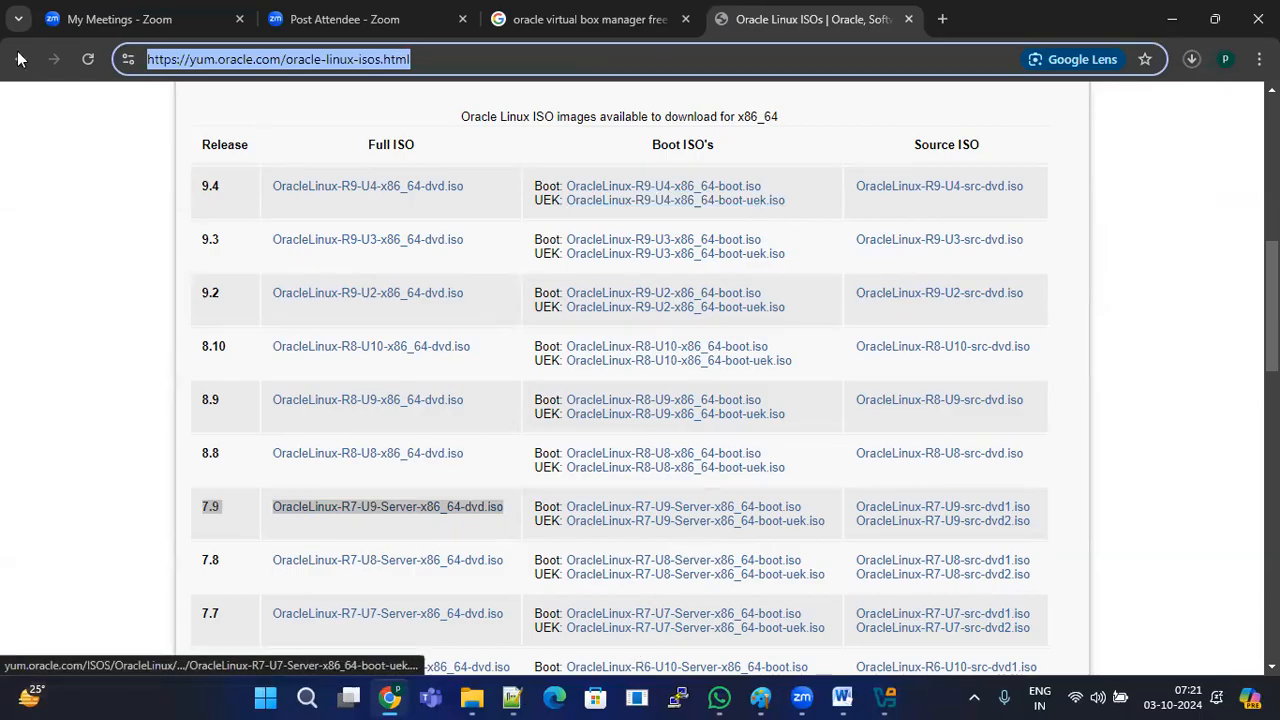
key(alt+Tab)
key(ctrl+v)
click(106, 131)
Step: Insert the line 'To donwload oraclel inux 7.9 -->' above the Oracle ISO URL, then return to Chrome
key(Return)
text(To do)
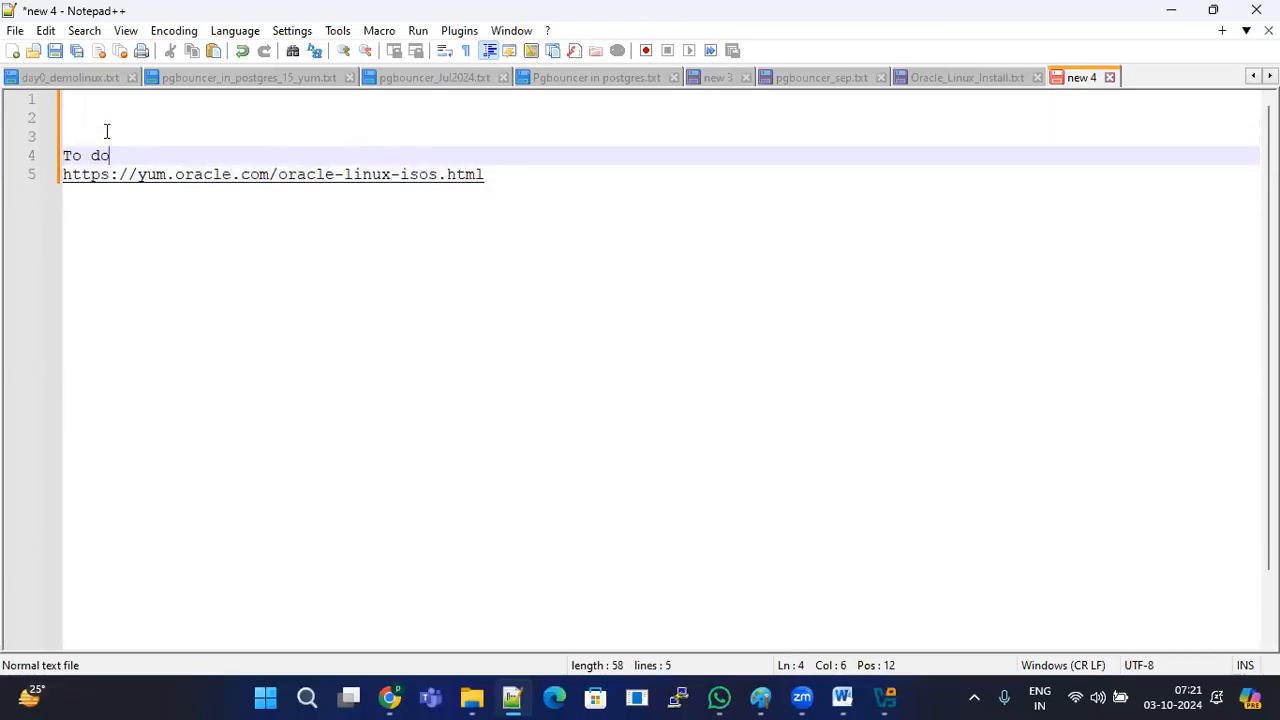
text(nwload oraclel)
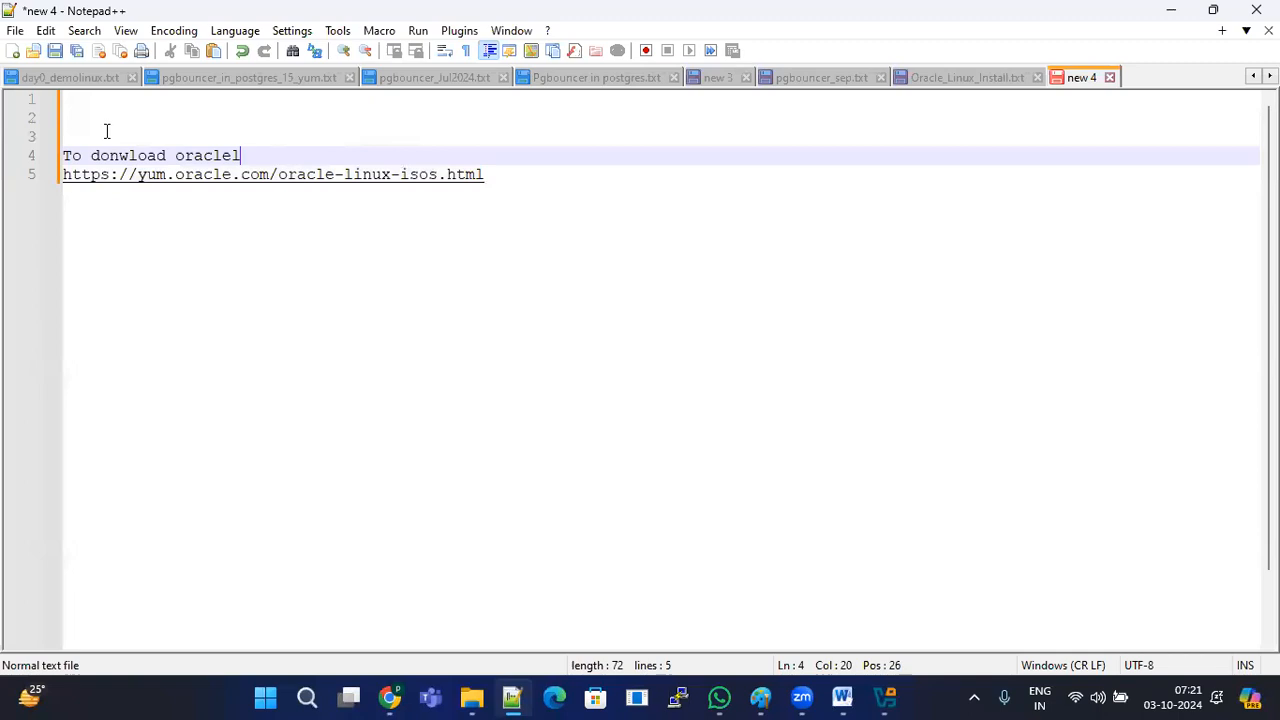
text( inux 7.9   -->)
key(Return)
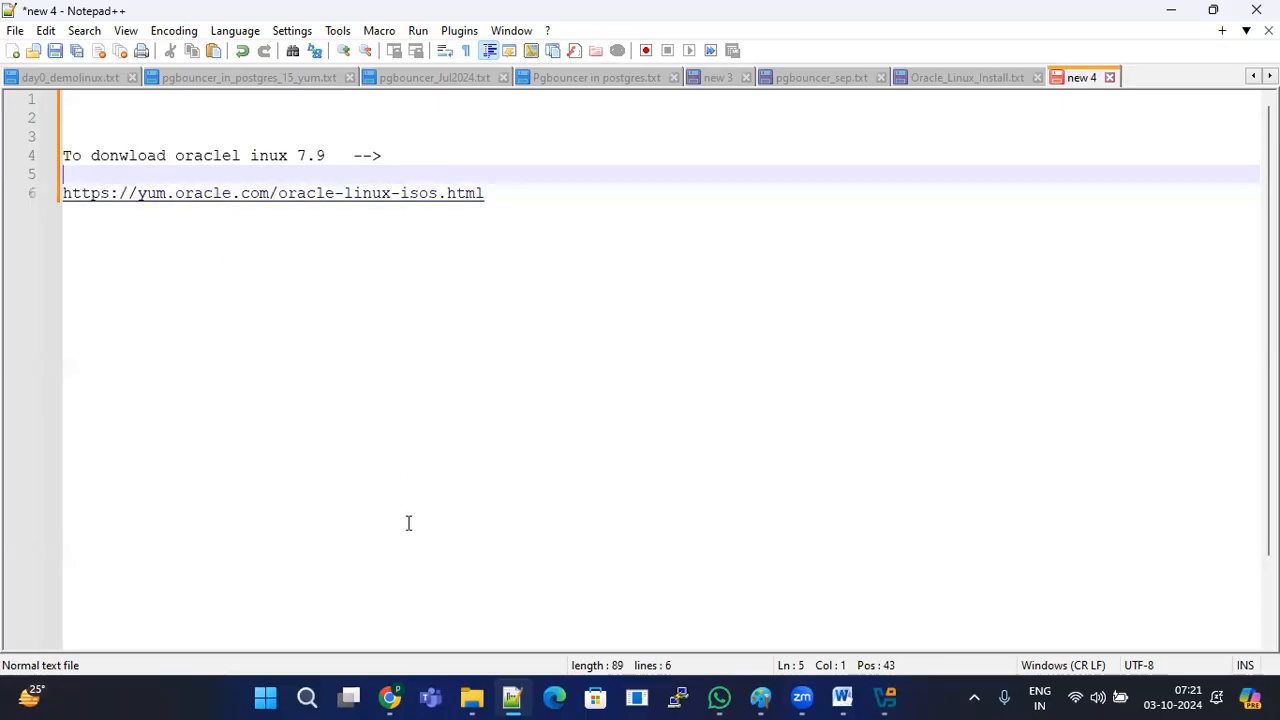
click(390, 697)
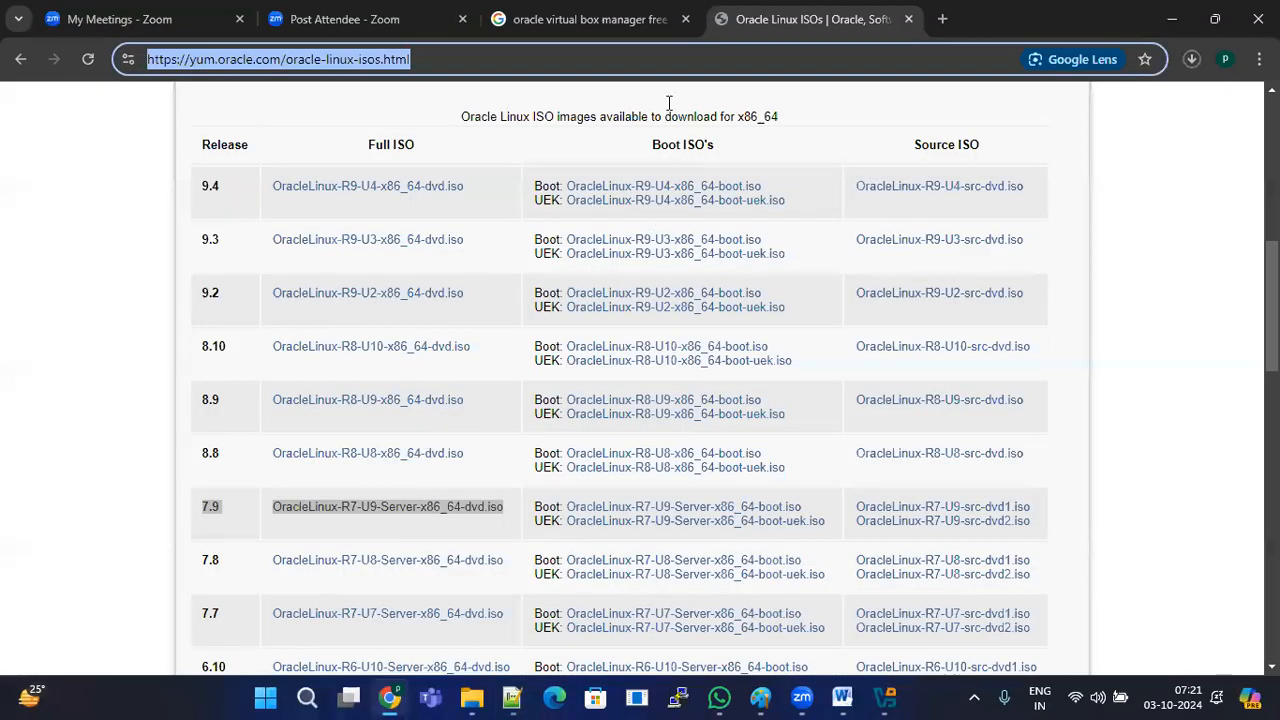
Step: In a new tab, search Google for 'oracle virtual box manager free download'
click(942, 19)
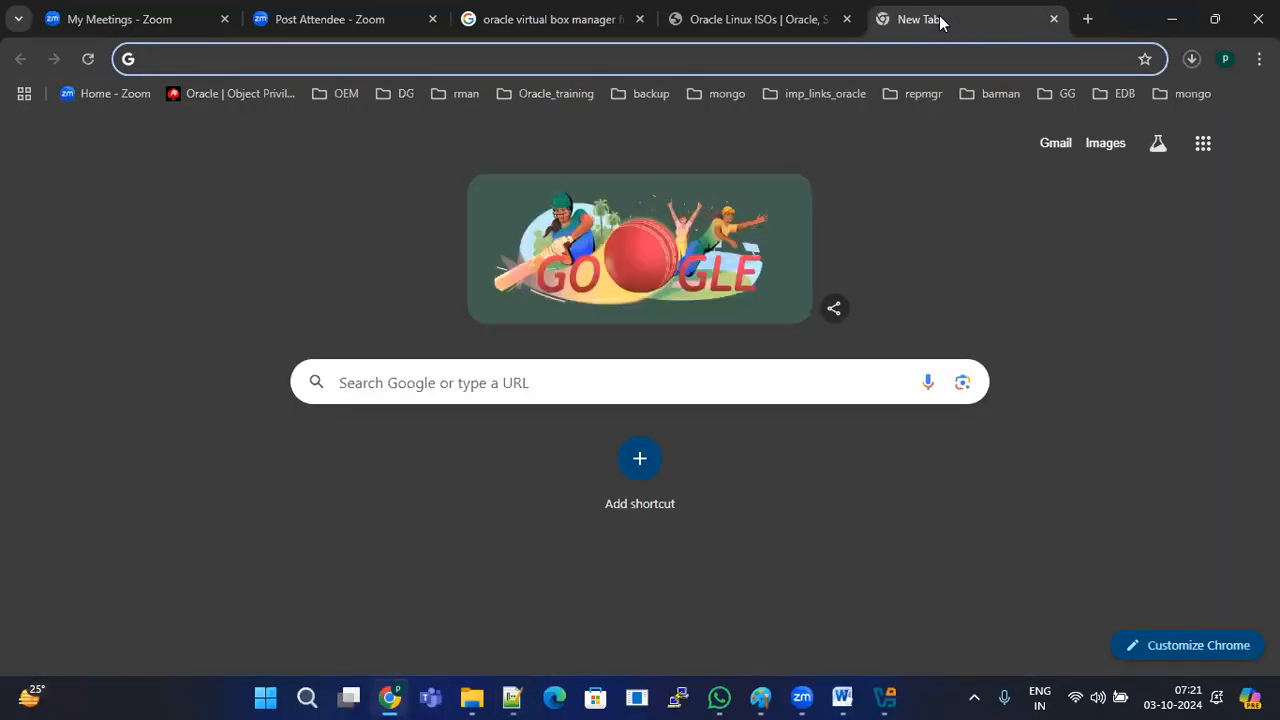
text(oracle virtual)
click(386, 101)
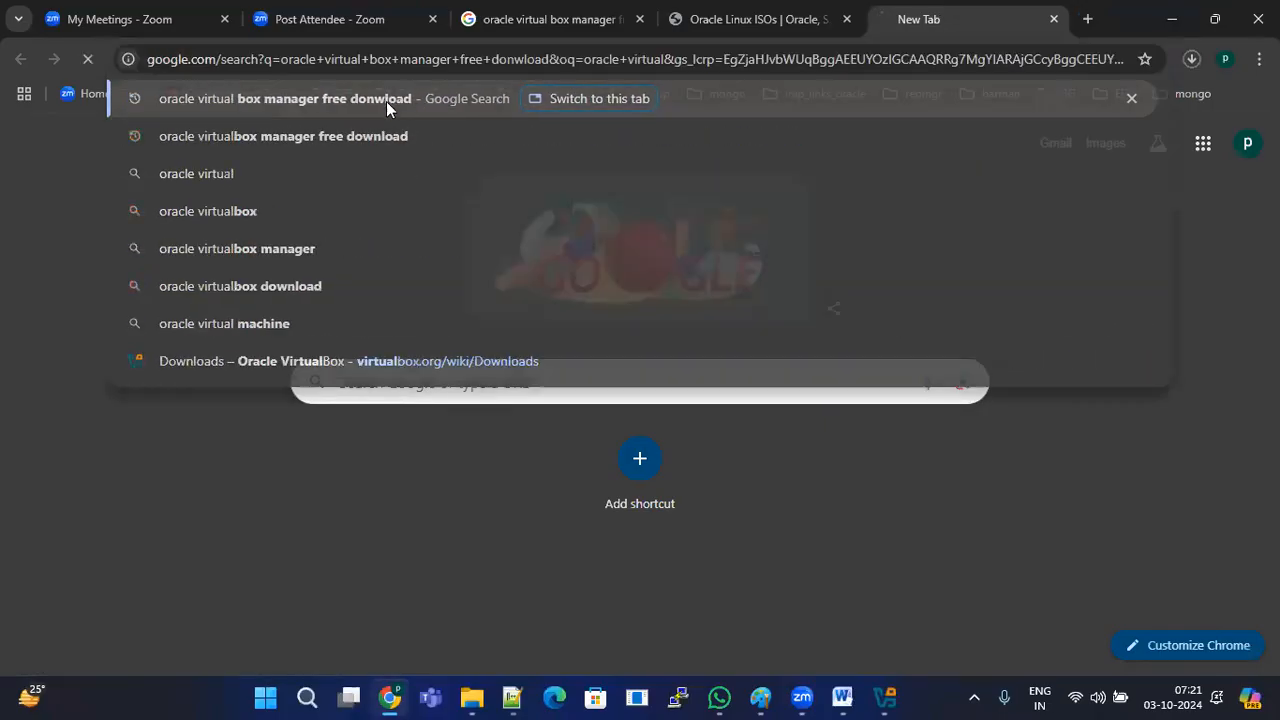
Step: Open the VirtualBox Downloads result in a new tab, select its address, and go back to the notes
right_click(315, 290)
click(400, 307)
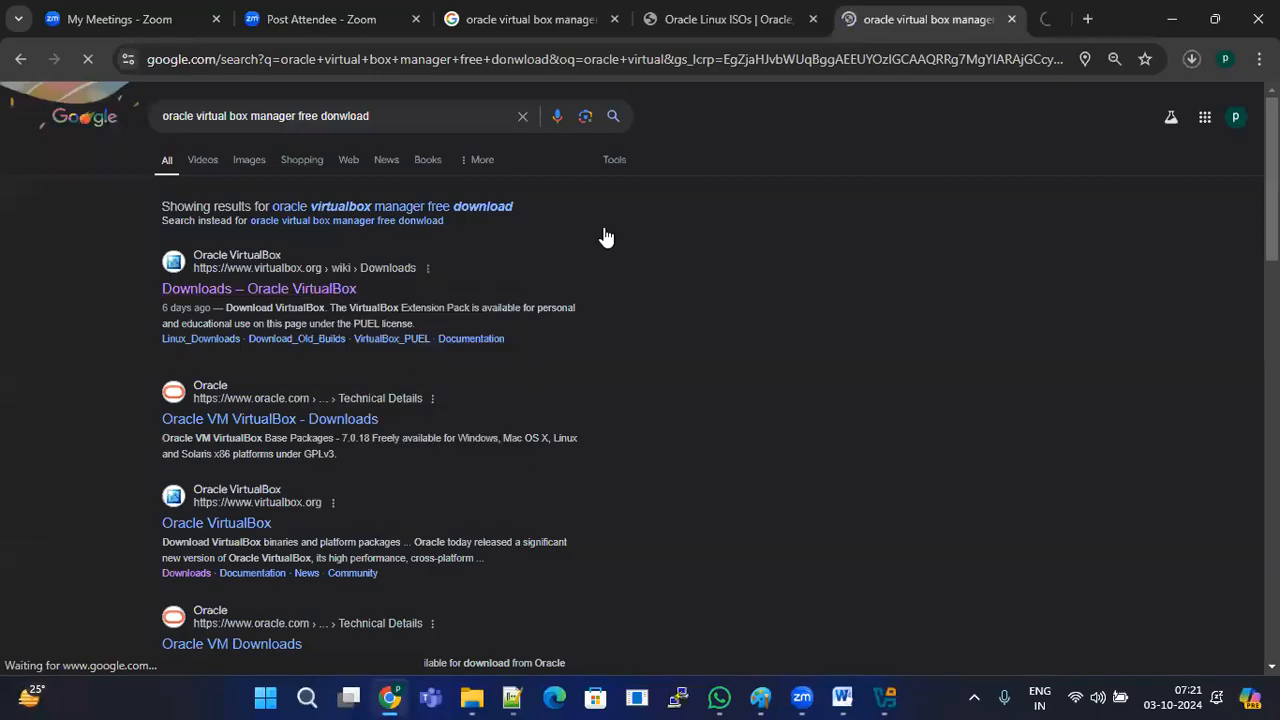
click(1043, 11)
double_click(894, 60)
click(894, 61)
key(ctrl+c)
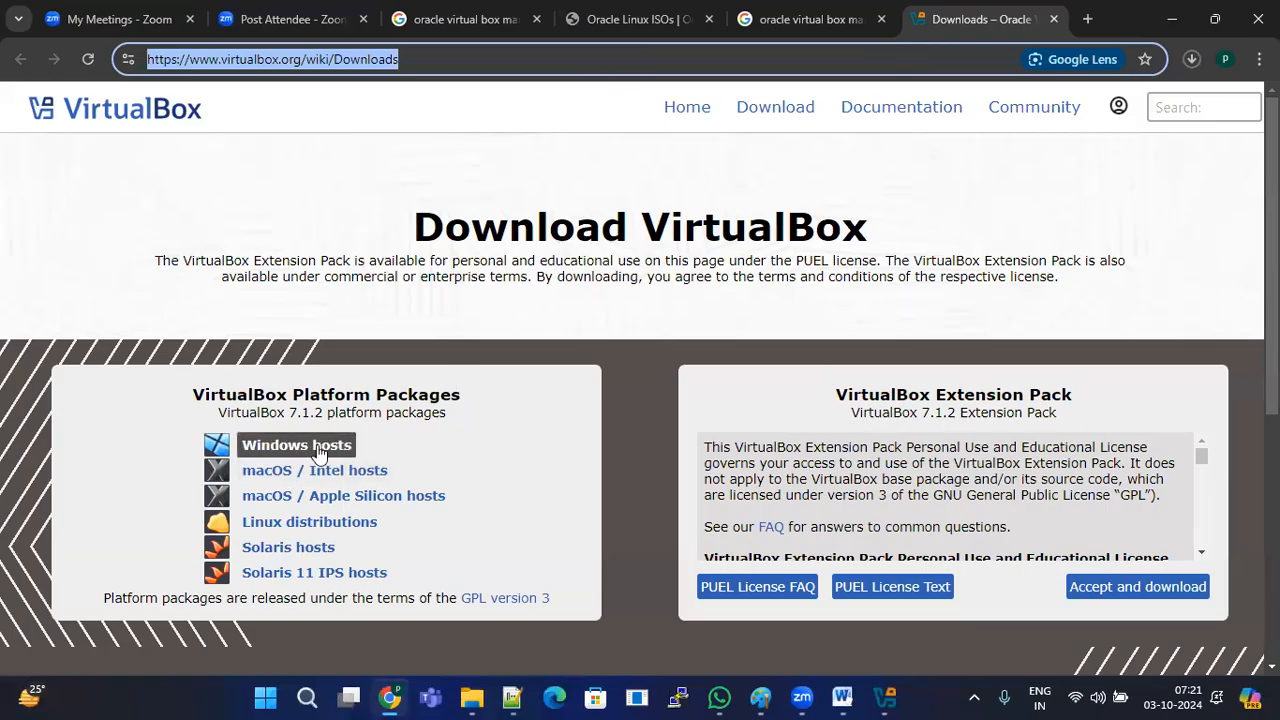
click(515, 697)
click(114, 131)
Step: Add the 'To download Oracle virtual Box manager' heading, the pasted Downloads URL, and 'Select Windows Hosts-->it iwll donwload the software.'
key(Return)
text(To d)
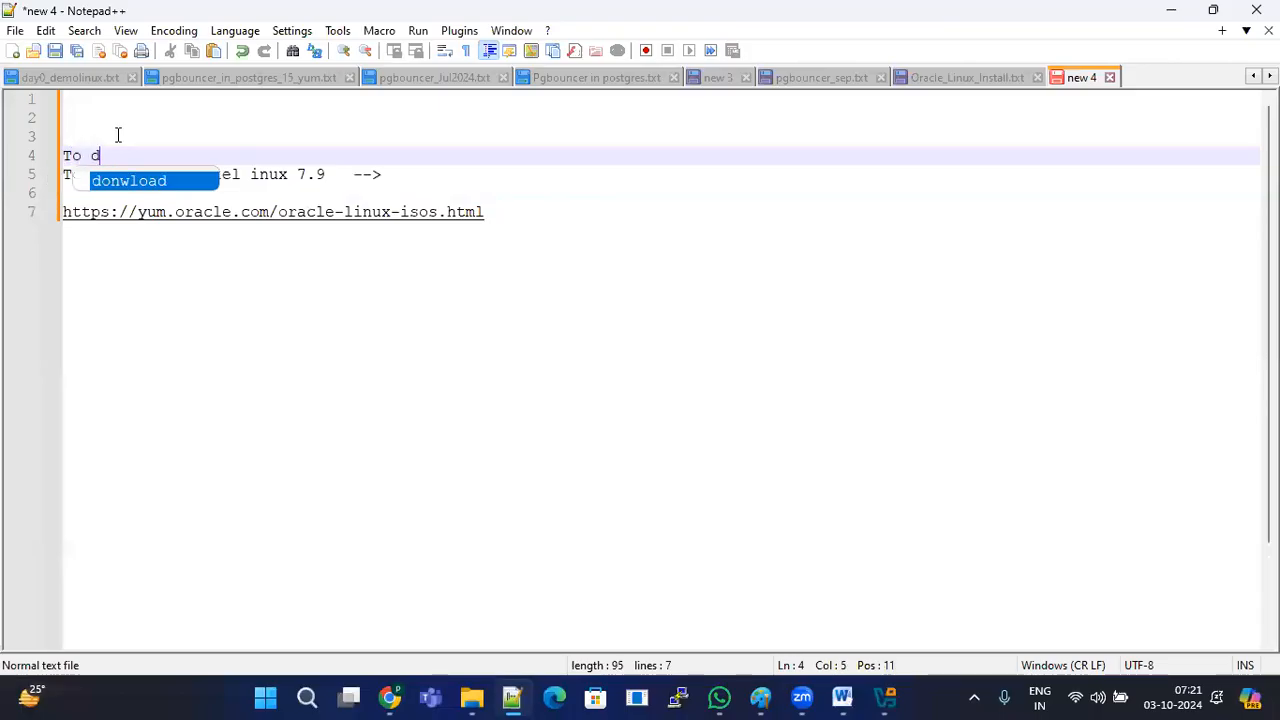
text(onwl)
key(BackSpace)
key(BackSpace)
key(BackSpace)
text(wnload Oracle virtual Box manager)
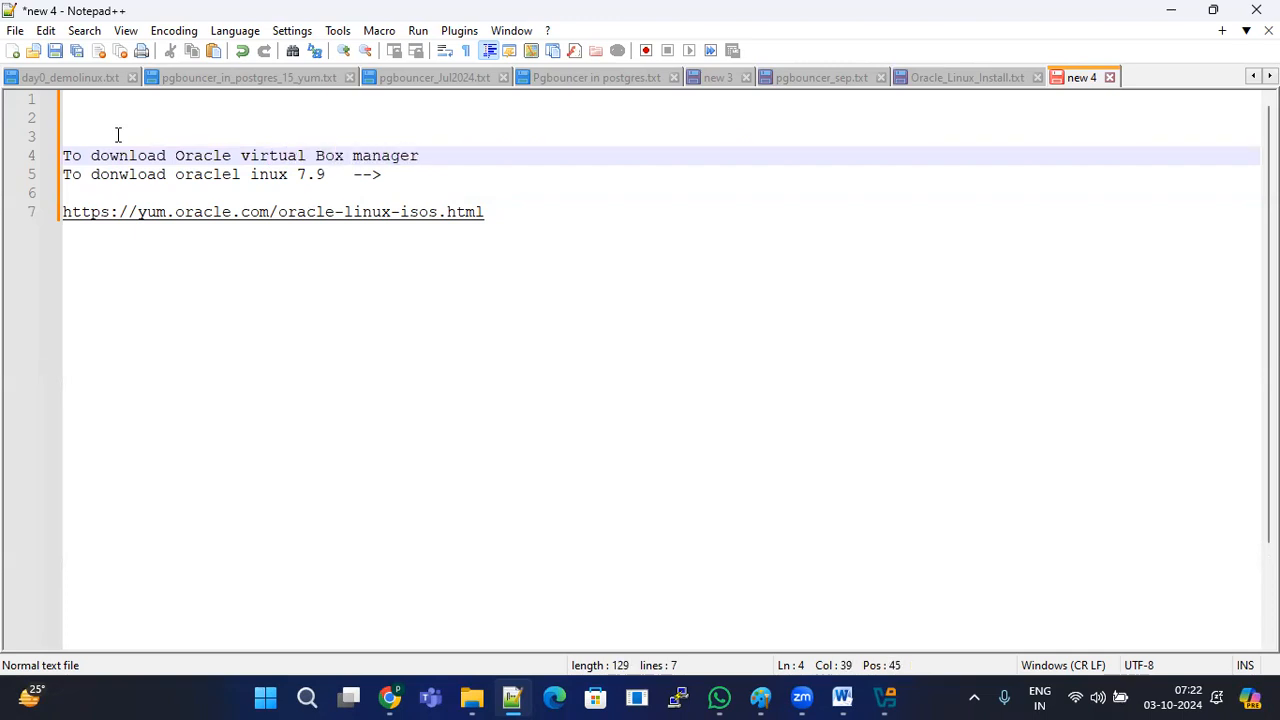
key(Return)
key(Return)
key(ctrl+v)
key(Return)
key(Return)
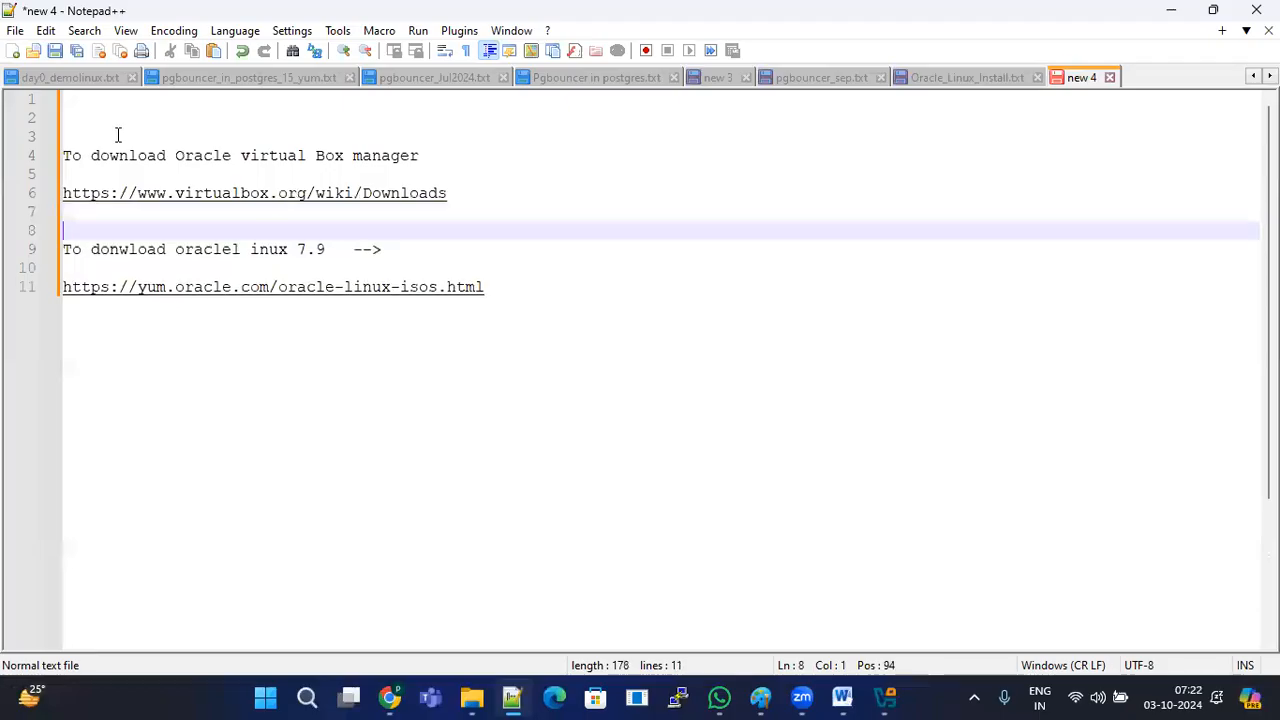
text(Select )
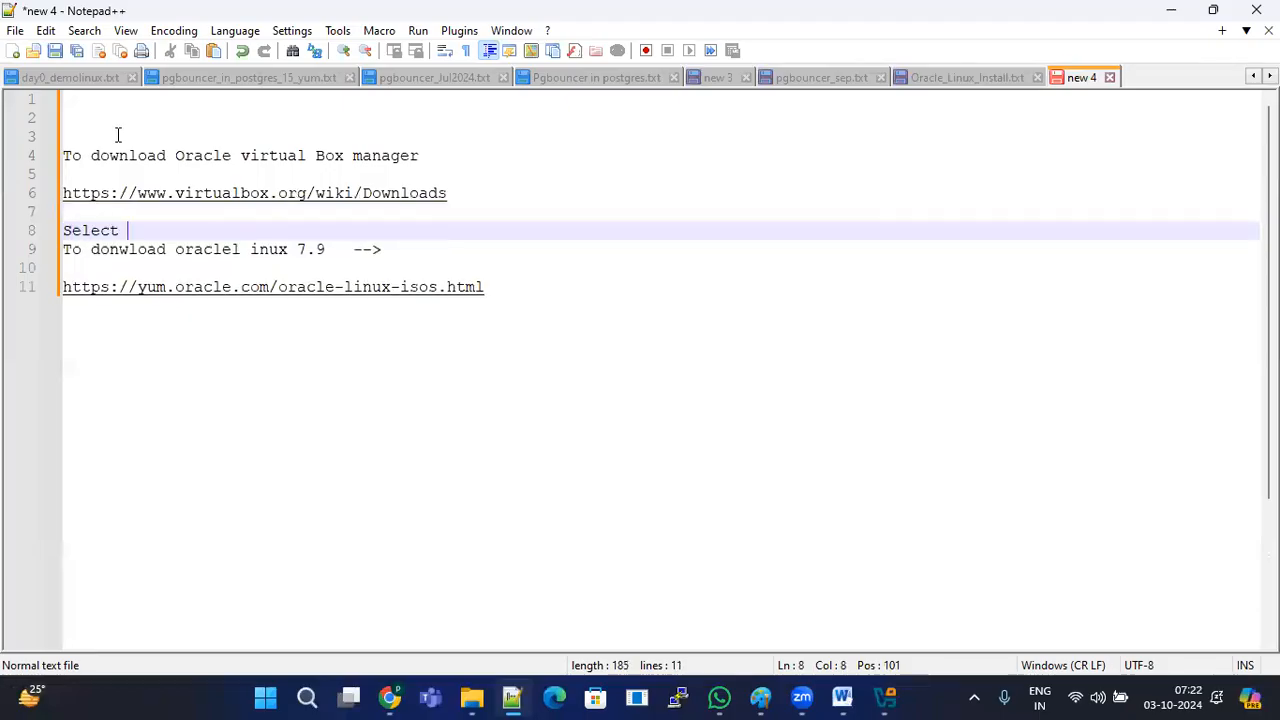
text(Windows Hosts)
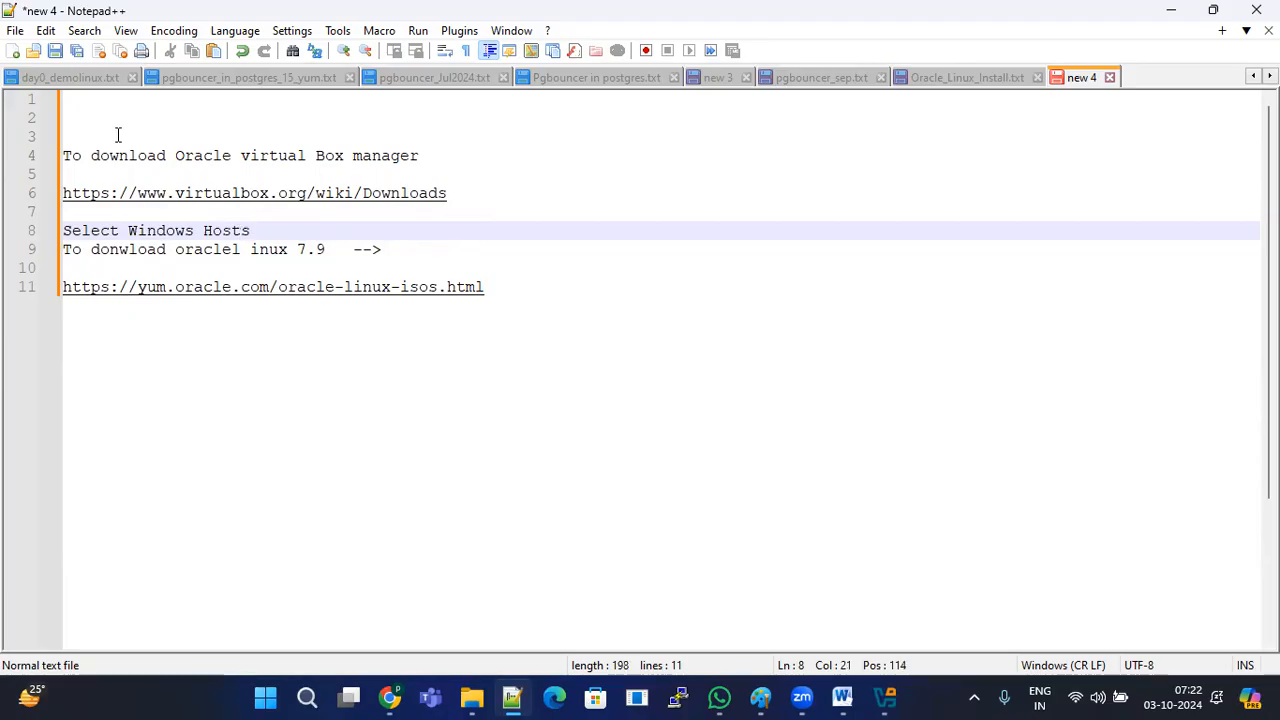
text(-->it iwll don)
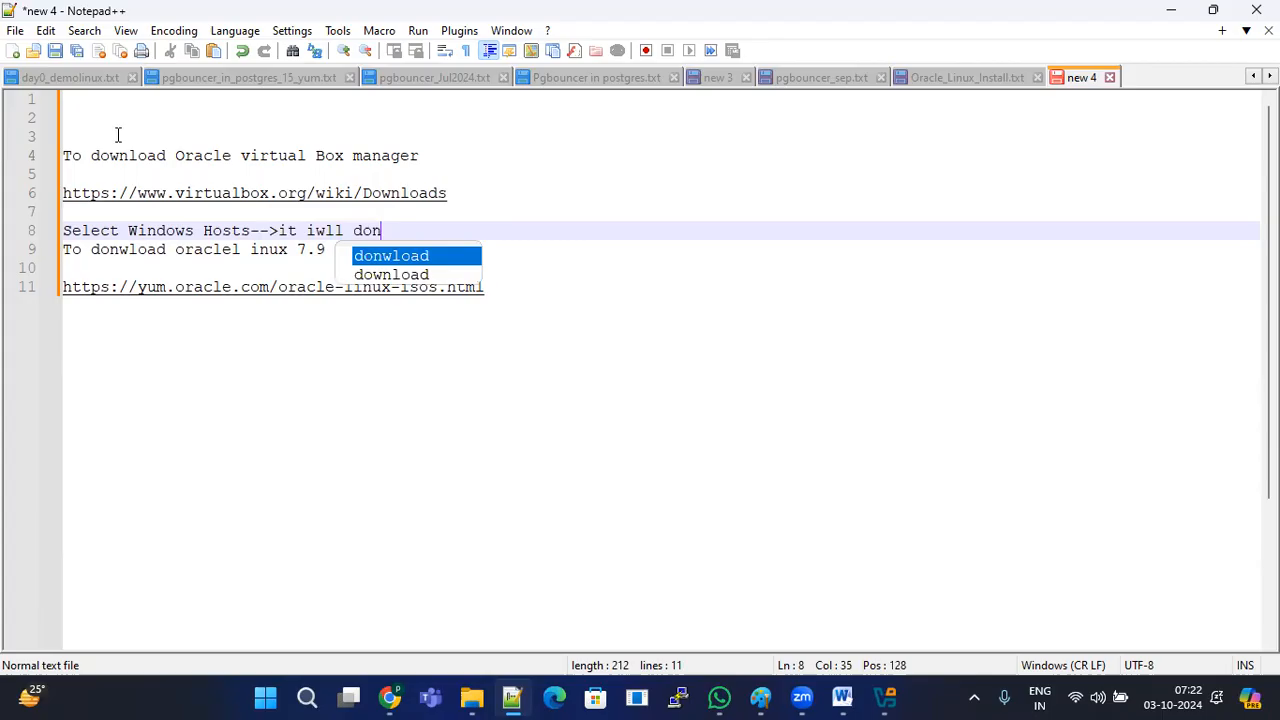
text(wload the software.)
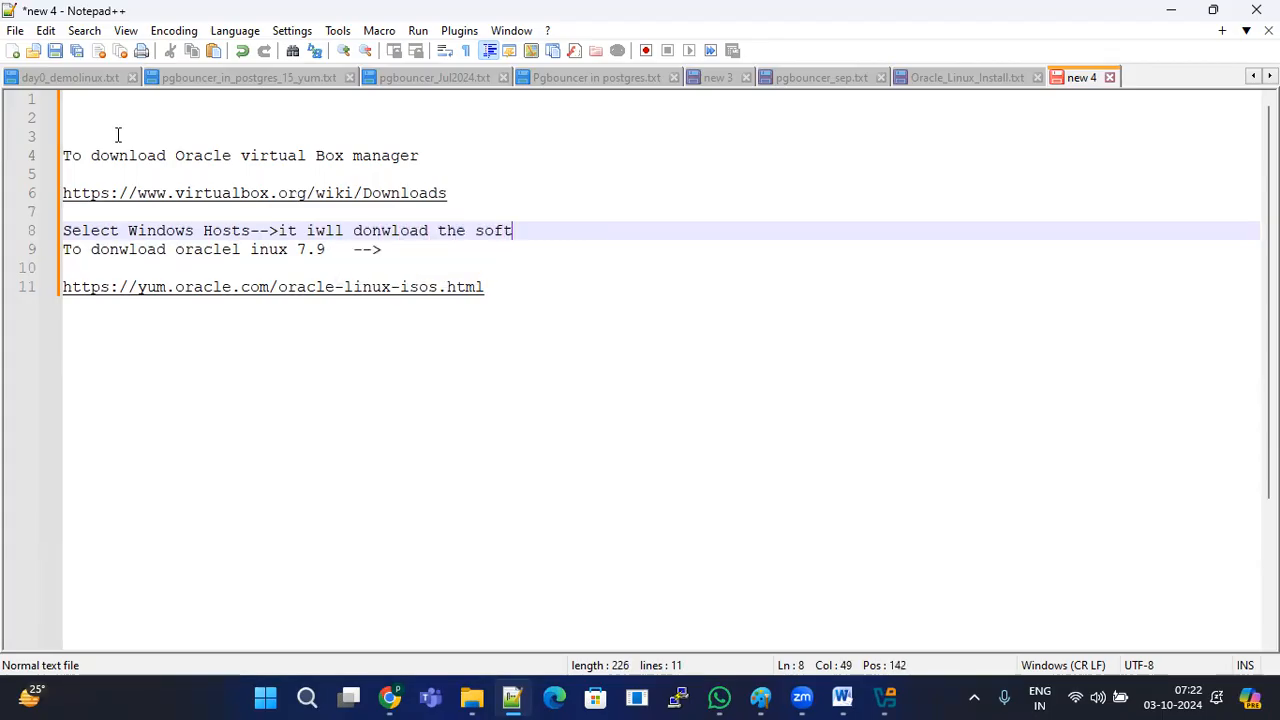
key(Return)
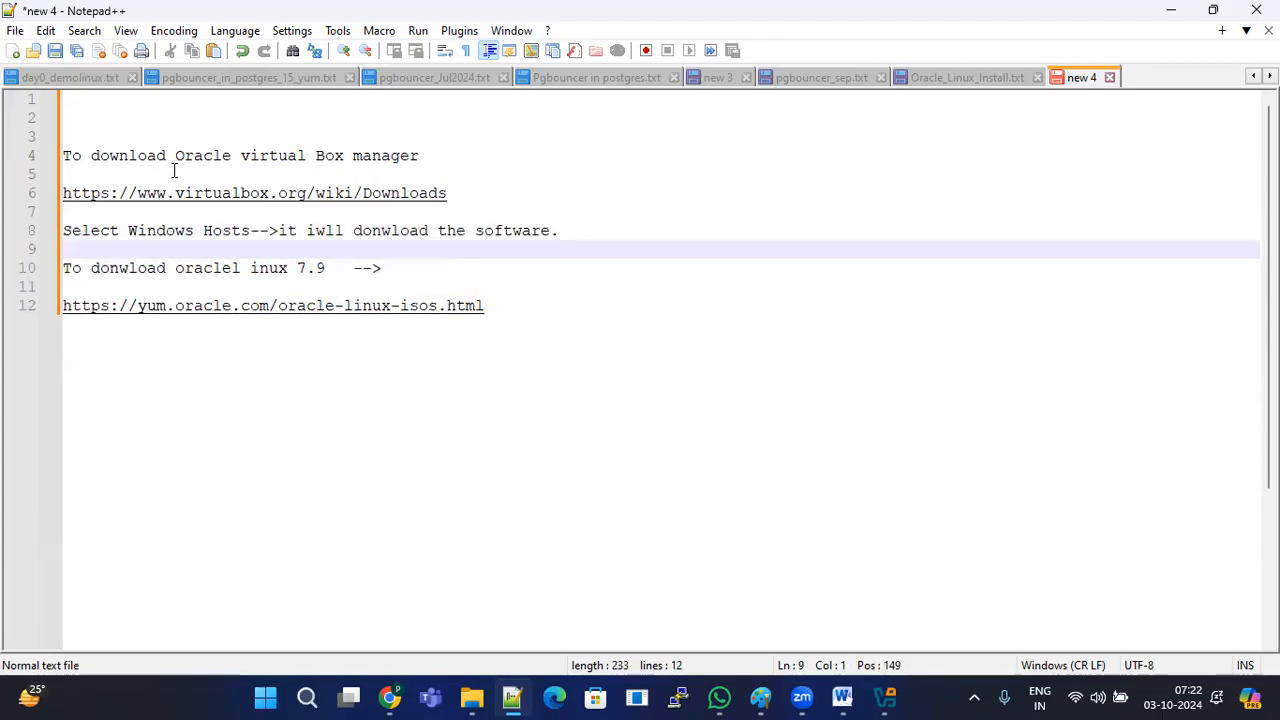
Step: Review the new notes, then start the 'To Install oracle virtua' heading below the Windows Hosts line
drag(116, 140, 552, 330)
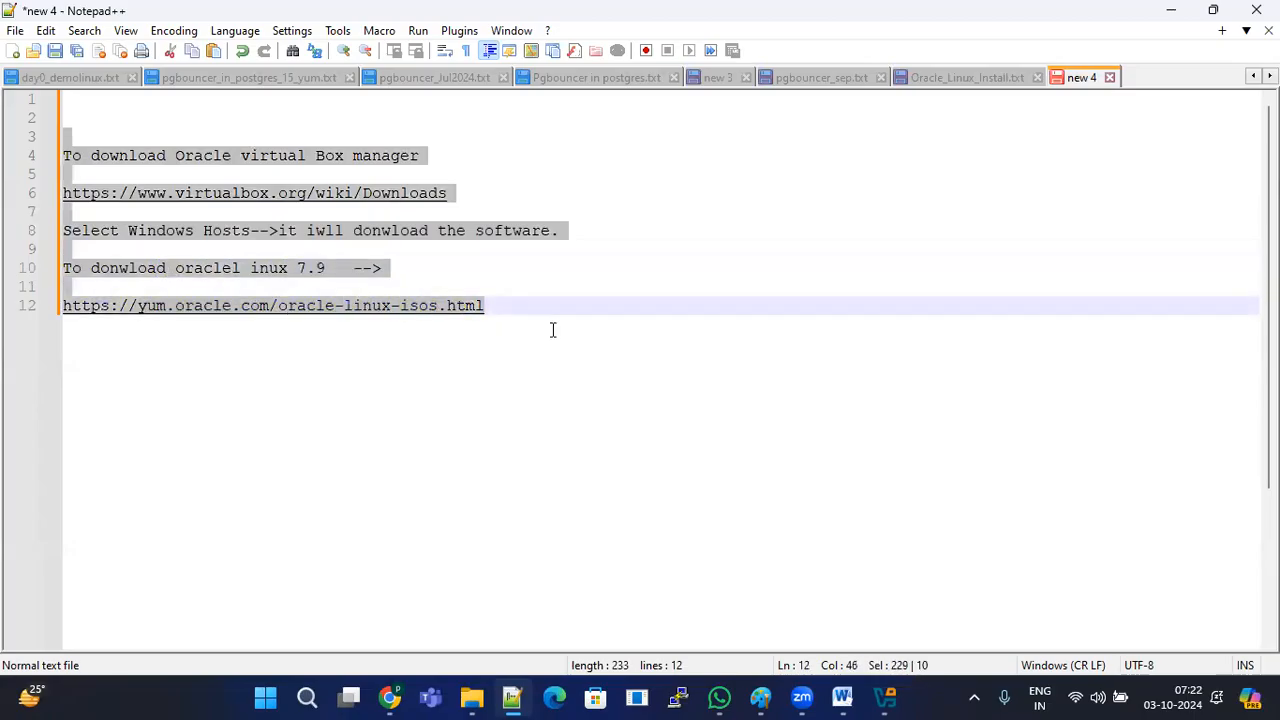
click(652, 298)
drag(471, 188, 60, 188)
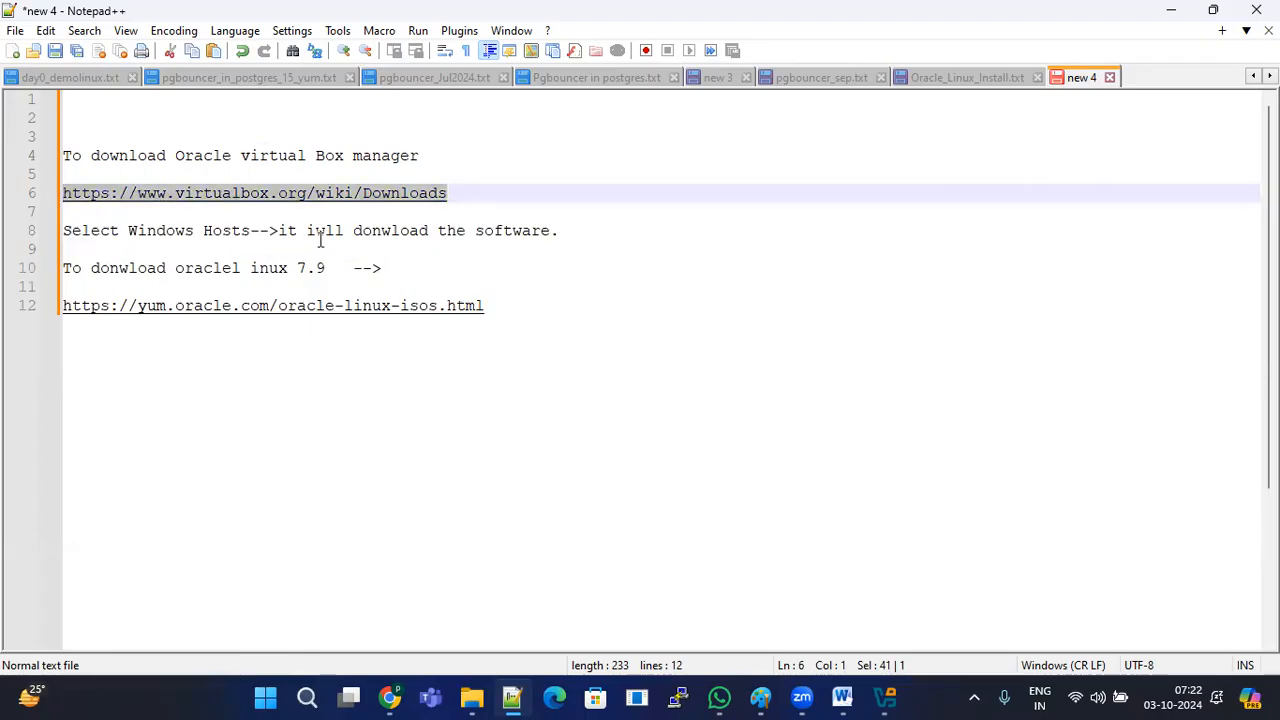
click(480, 191)
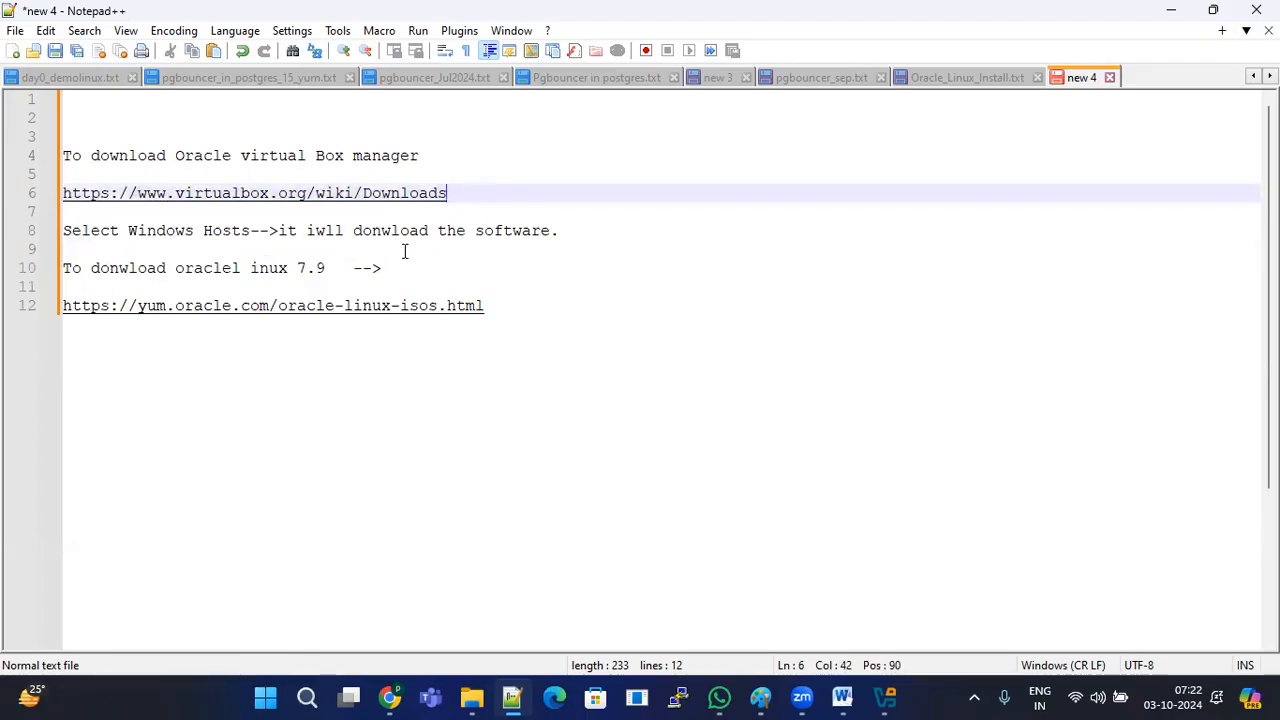
click(594, 243)
key(Return)
key(Return)
text(Tio)
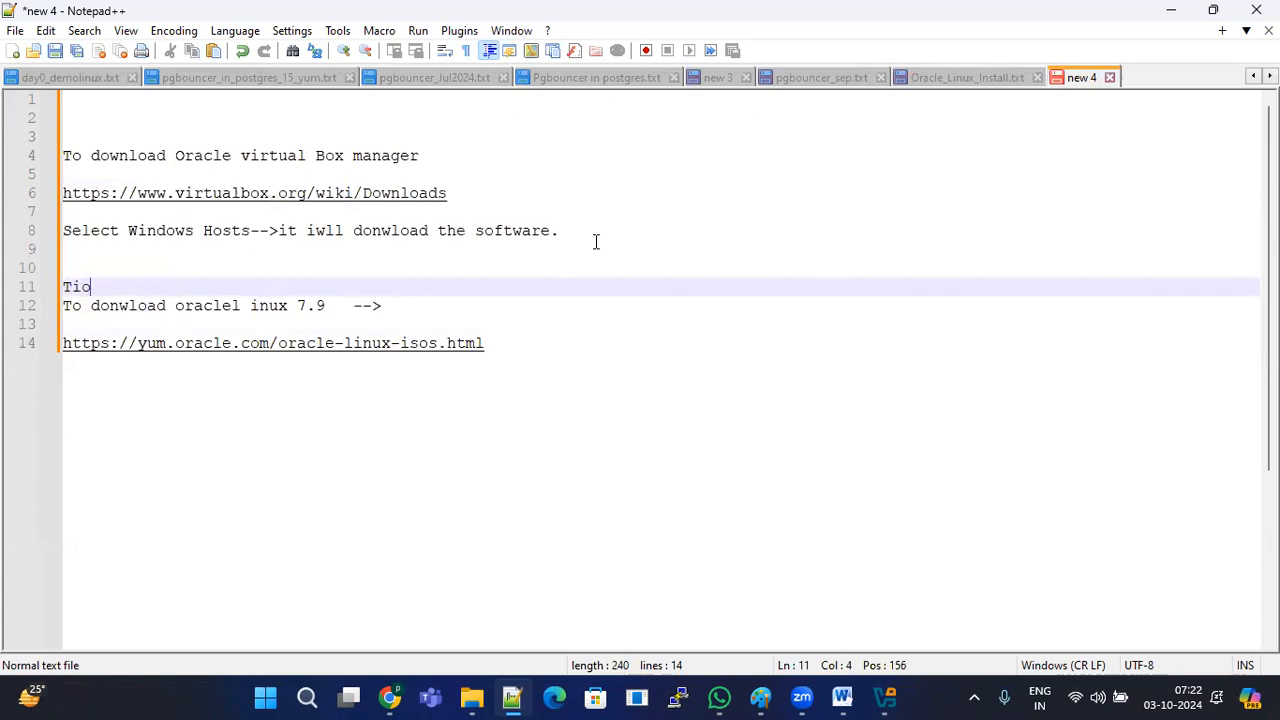
key(BackSpace)
key(BackSpace)
text(o Install ora)
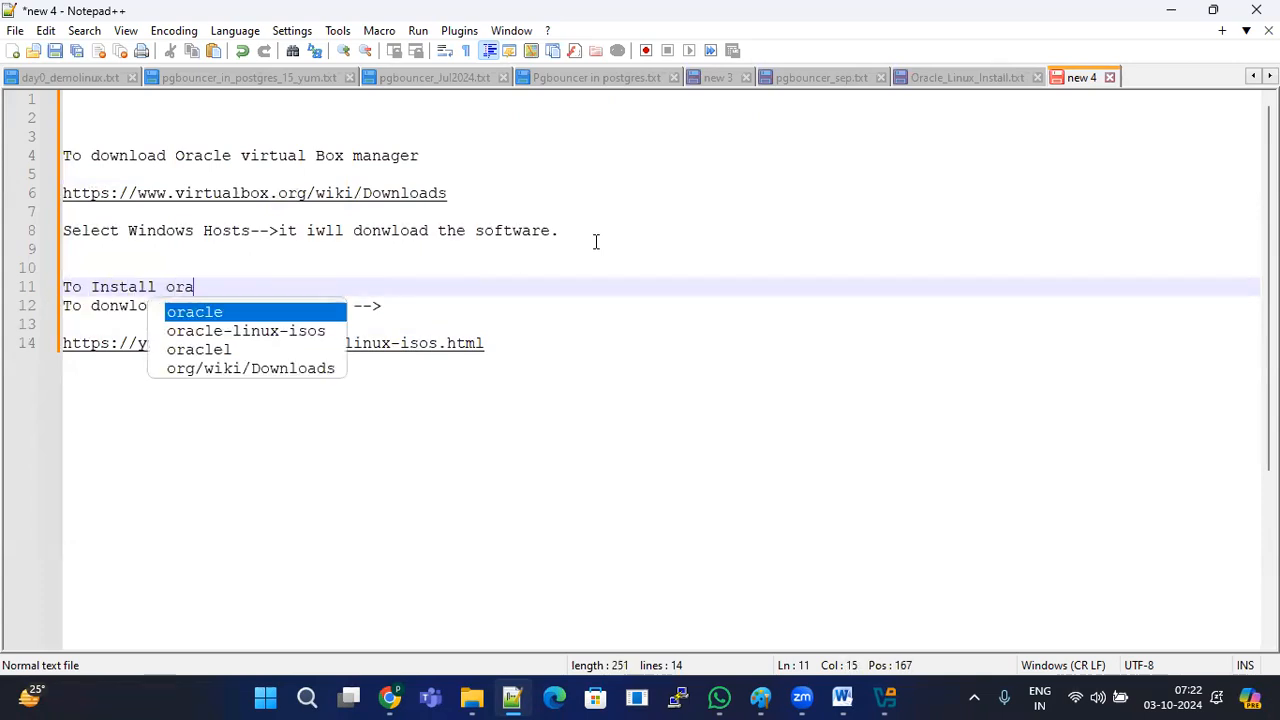
text(cle virtual box maanger:)
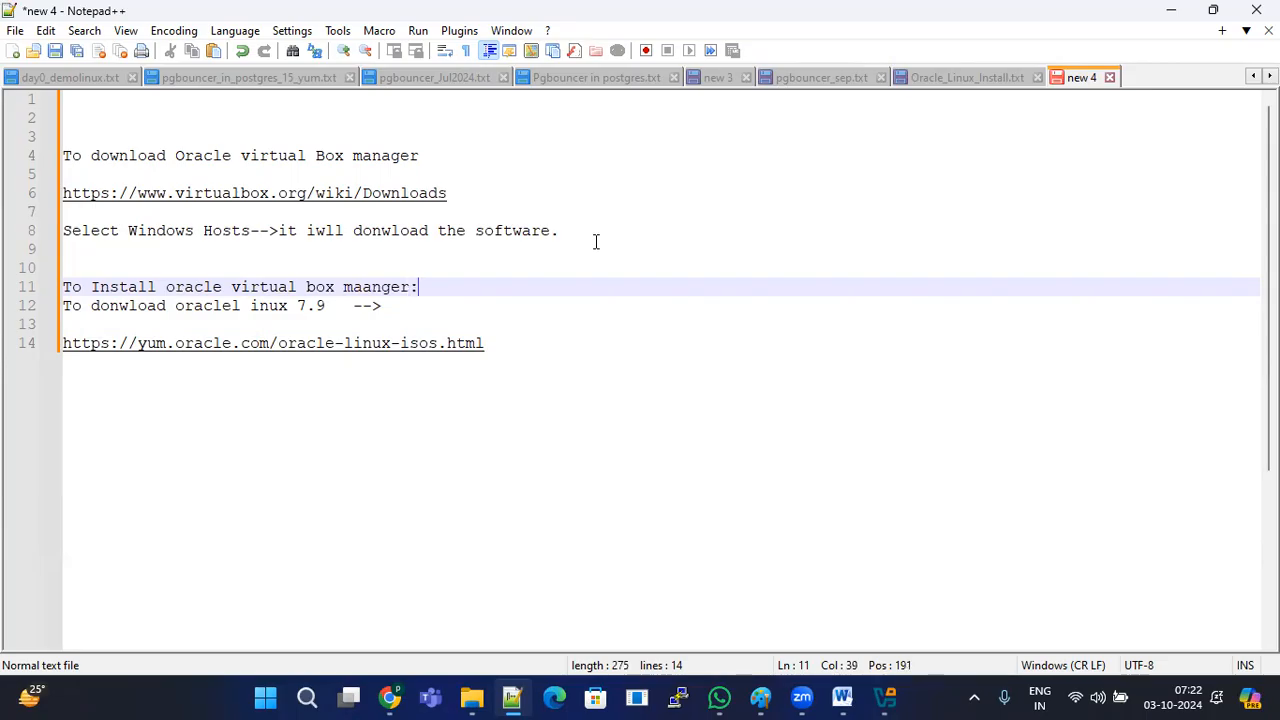
Step: Complete the heading 'To Install oracle virtual box maanger:' and add 'Double lcick on software-->Next-->Next-->Install -->Finish'
key(Return)
key(Return)
key(Return)
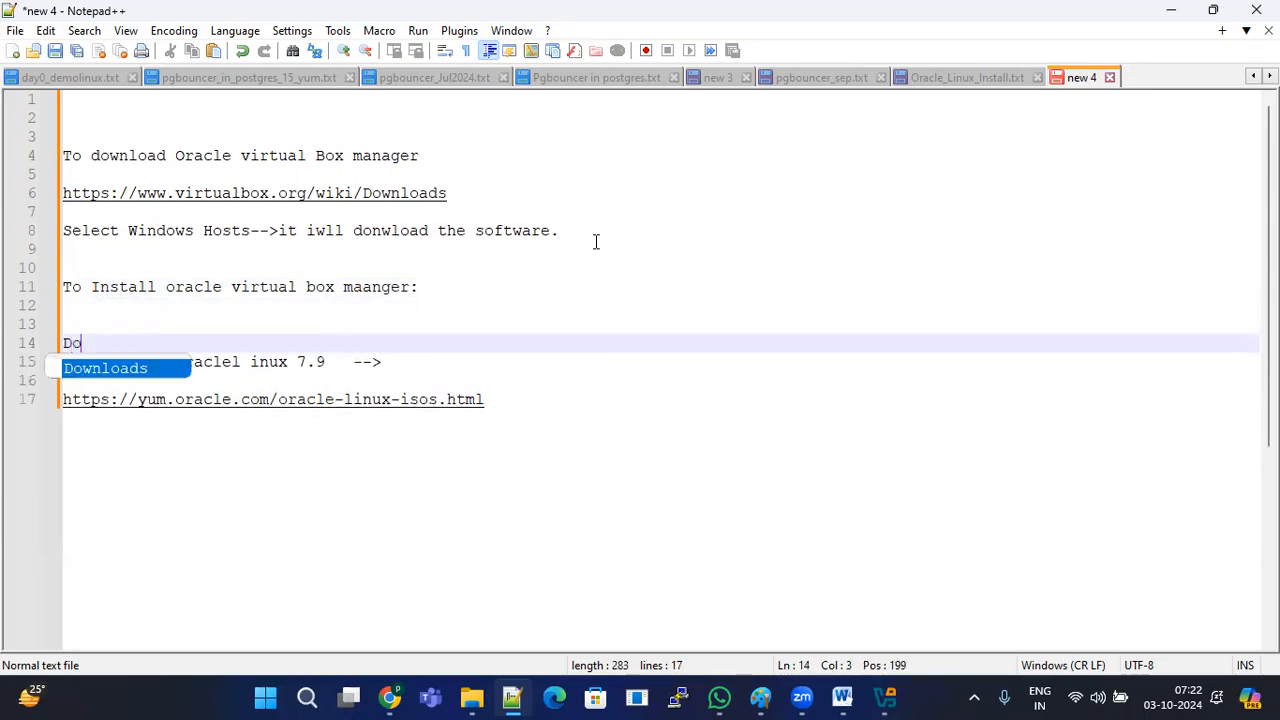
text(uble lcick on )
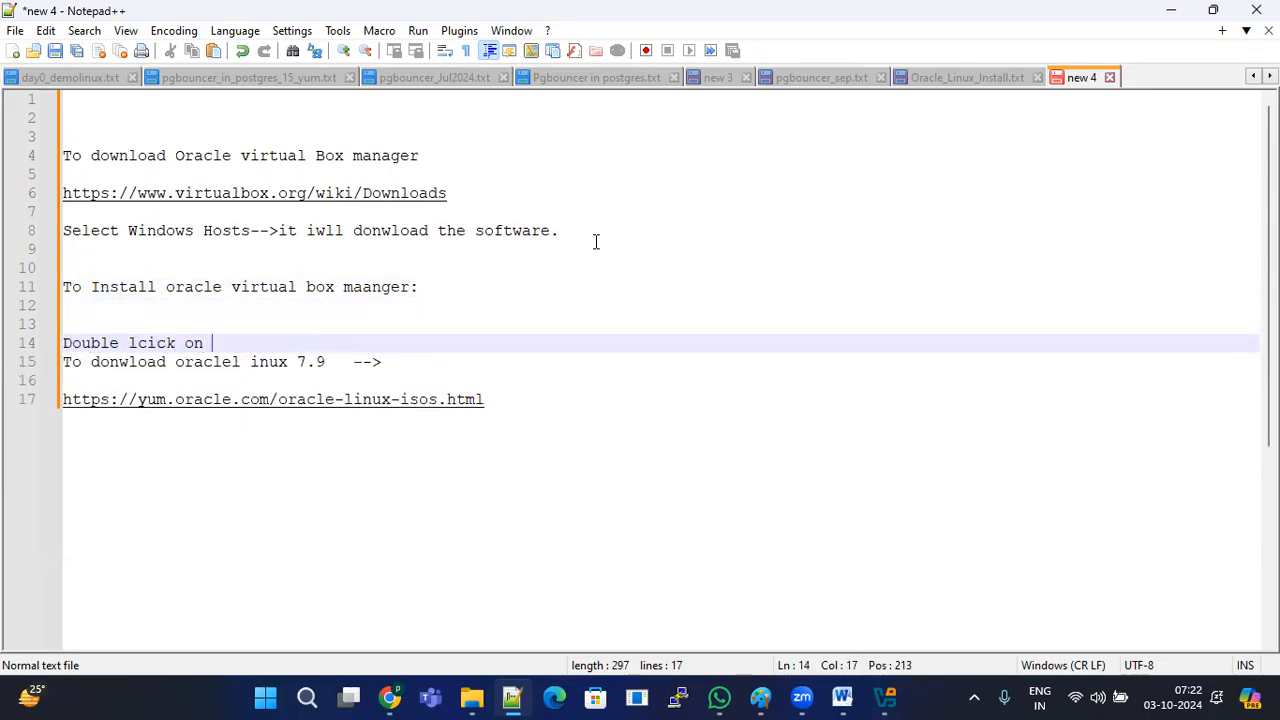
text(sof)
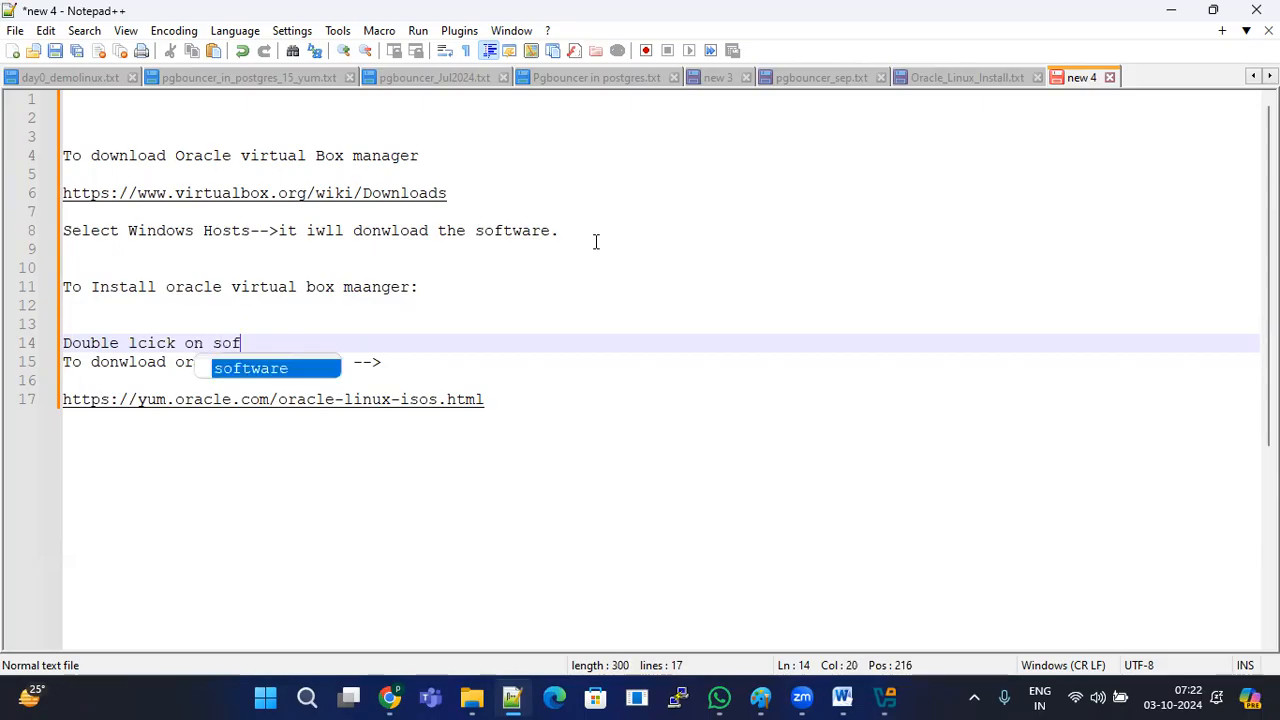
text(tware-->N)
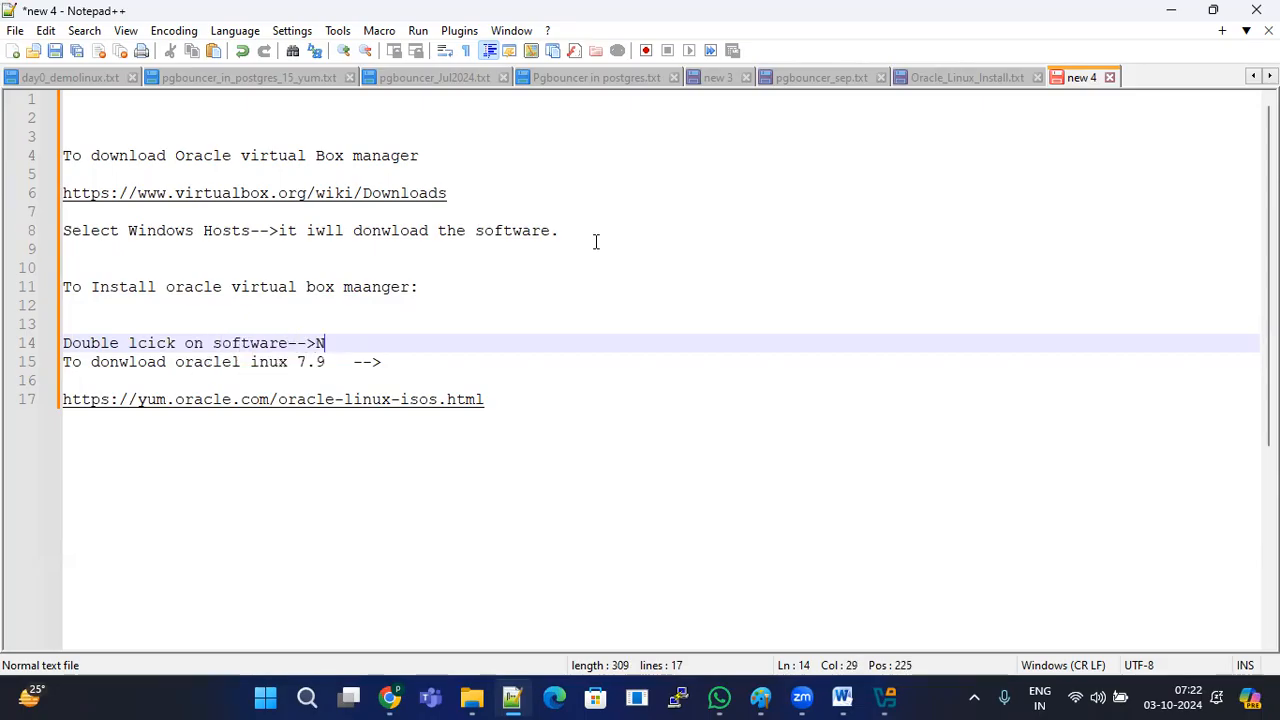
text(ext-->Next-->N)
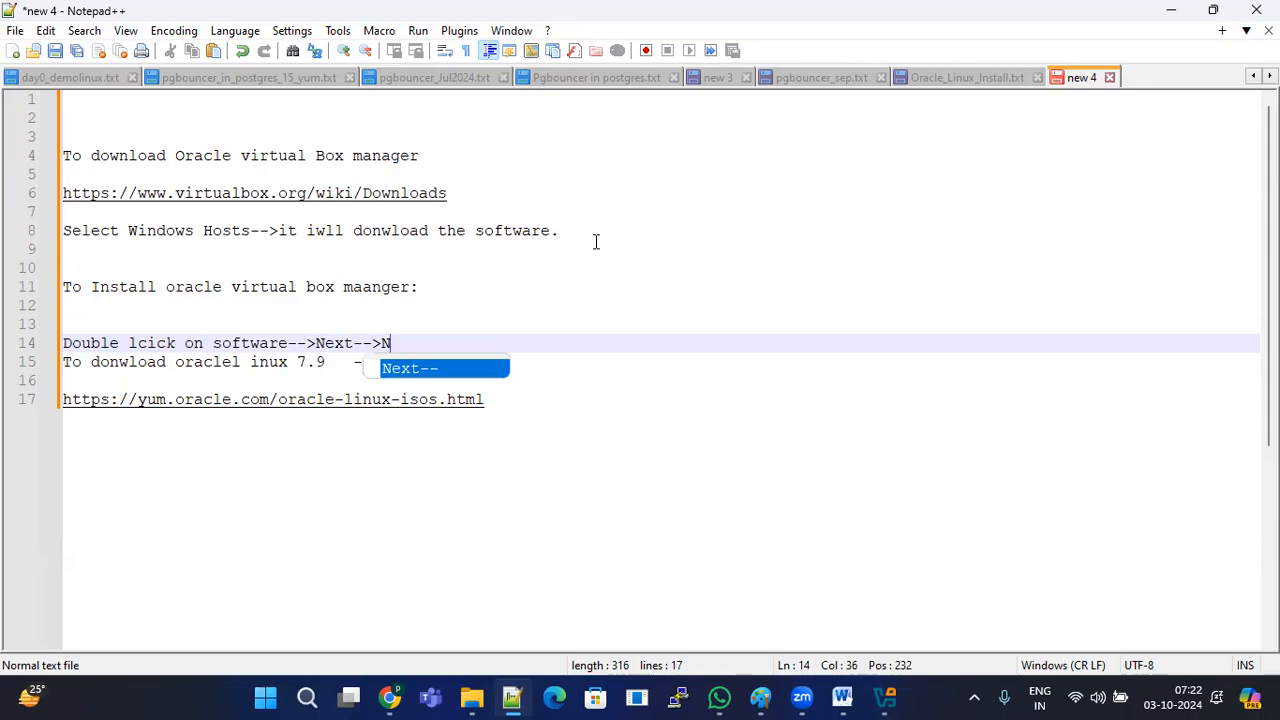
text(ext-->Ins)
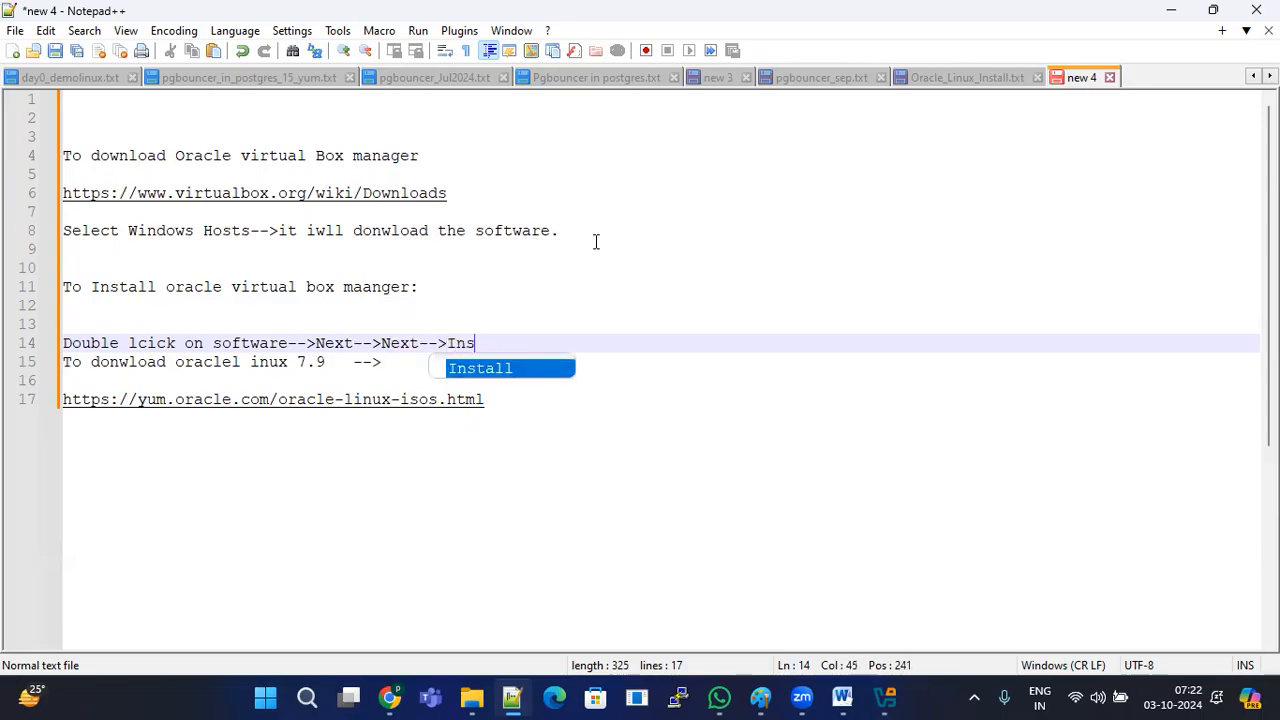
text(tall -->Finish)
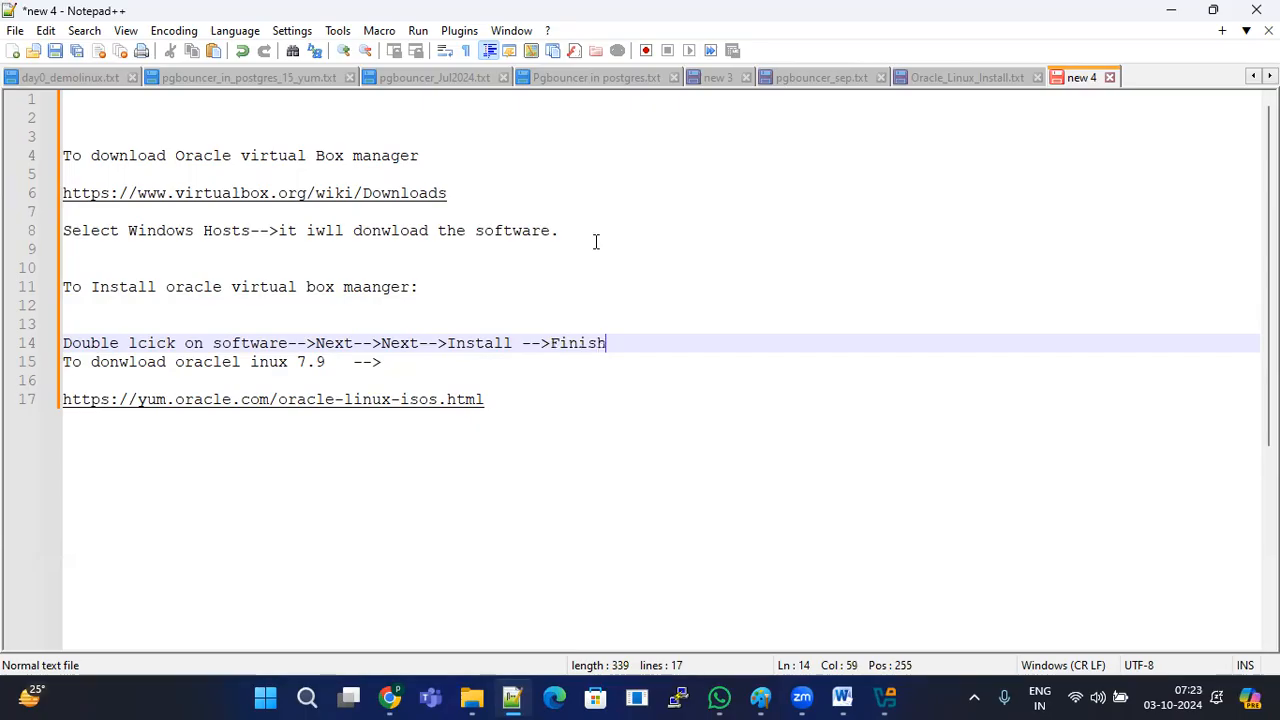
key(Return)
key(Return)
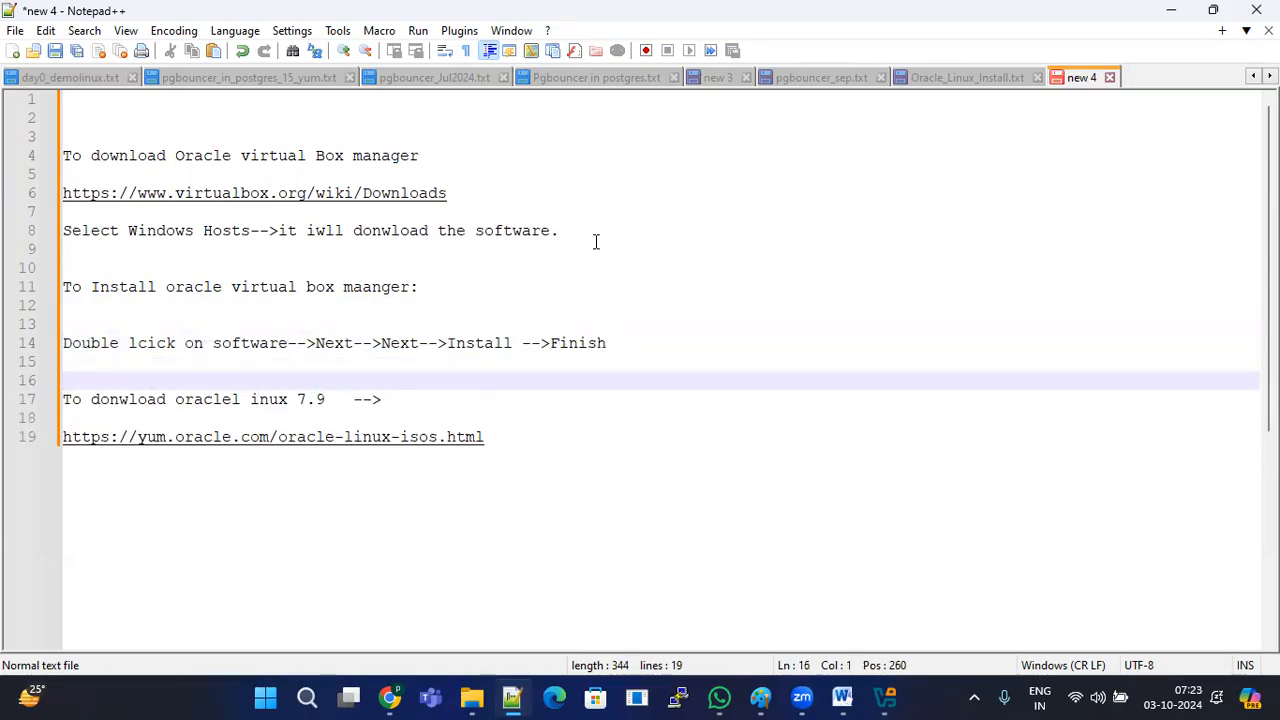
Step: Type the heading 'How to opne the virtual box manager software:' followed by blank lines
text(How to o)
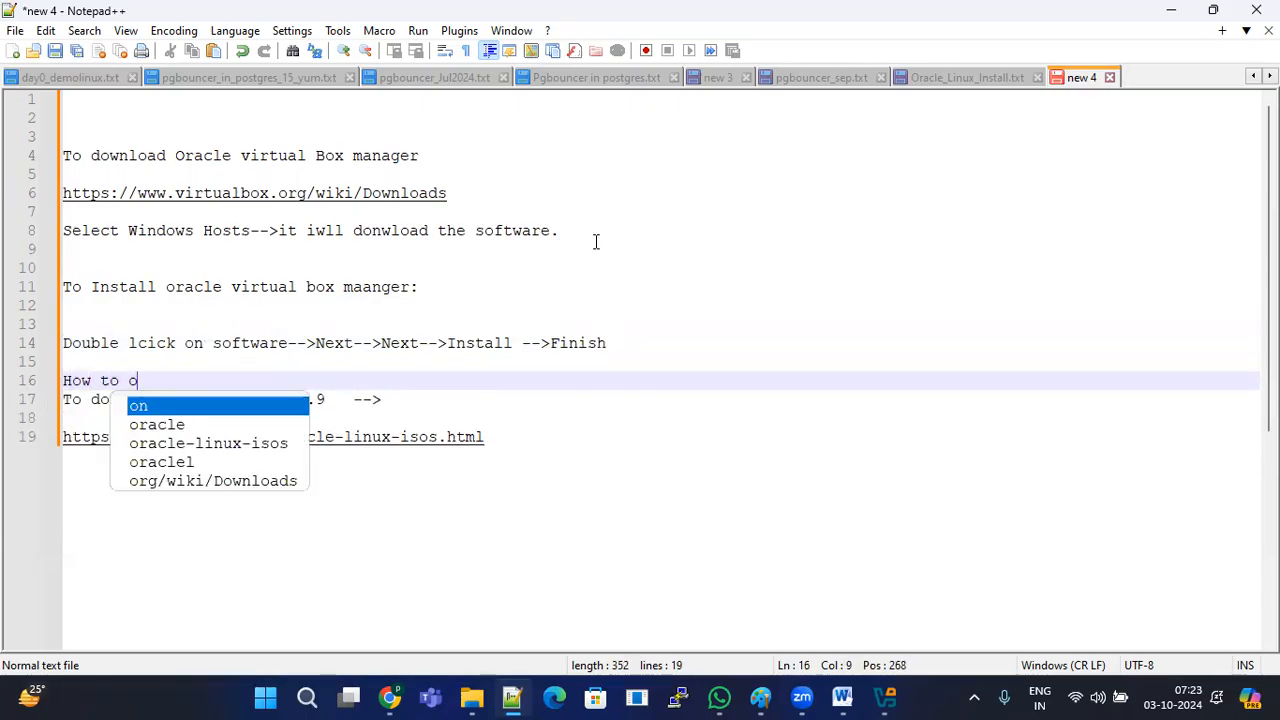
text(pne the virty)
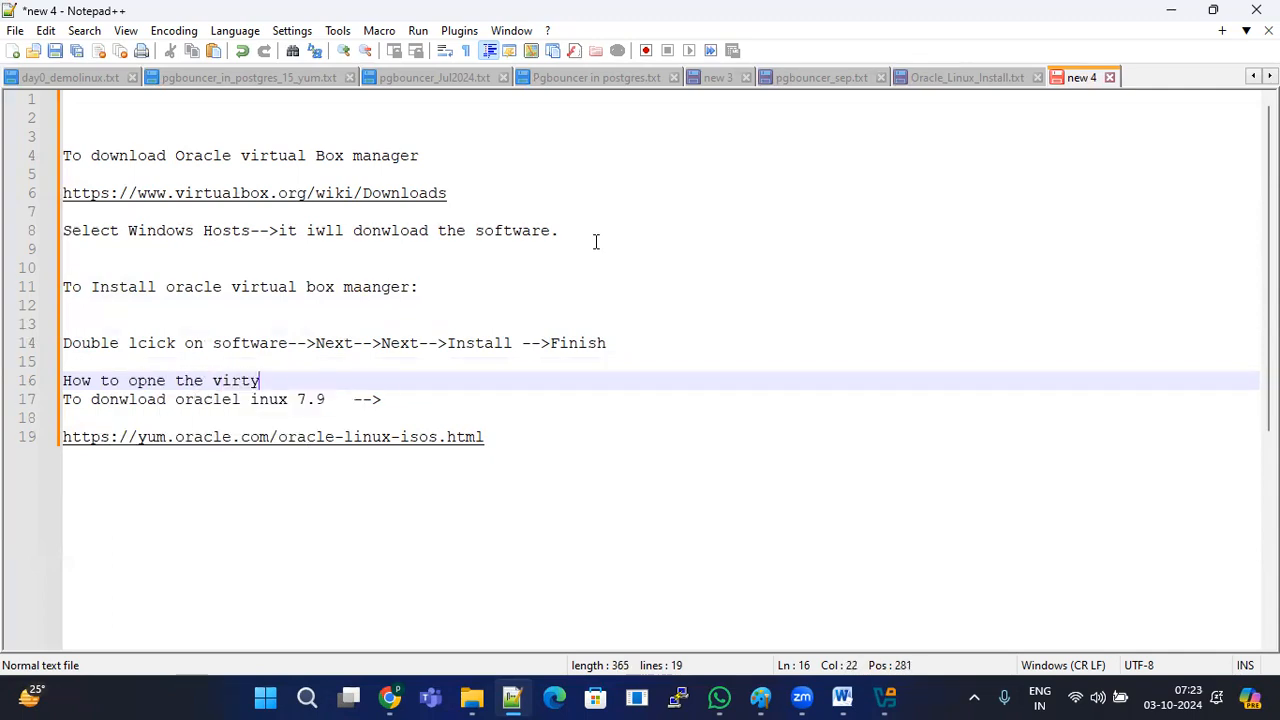
key(BackSpace)
text(ual box manager)
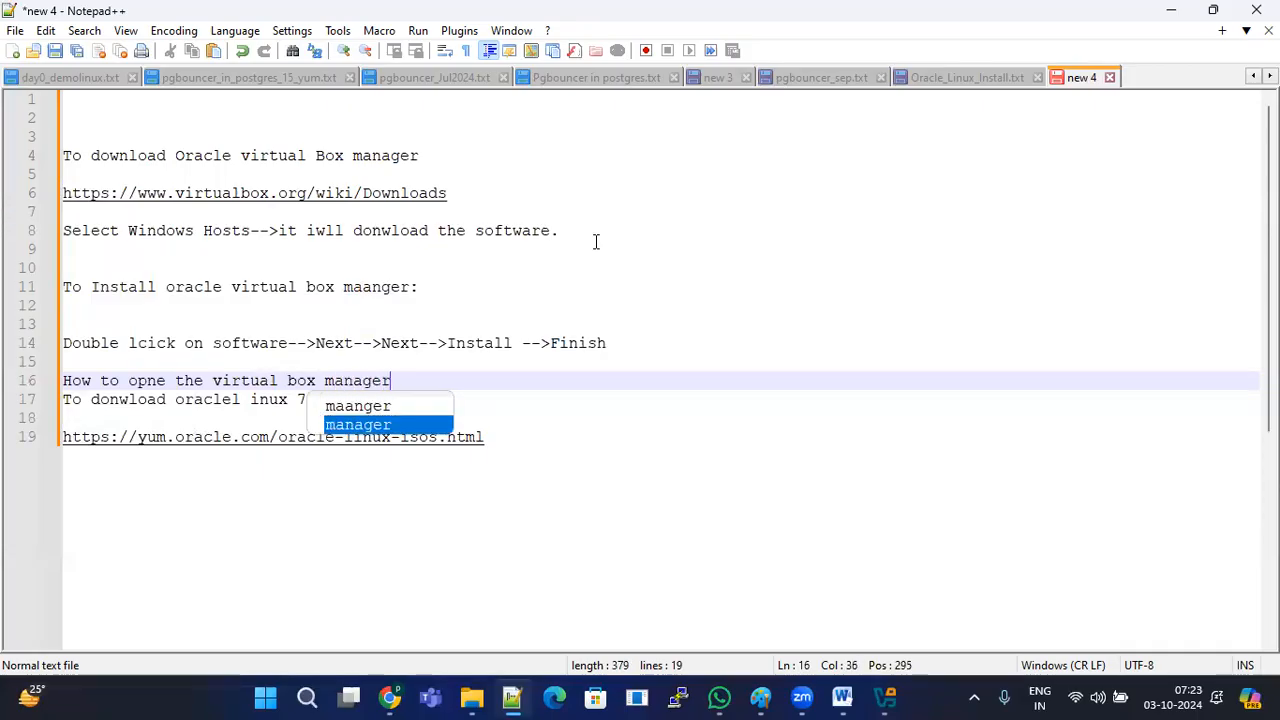
text( software:)
key(Return)
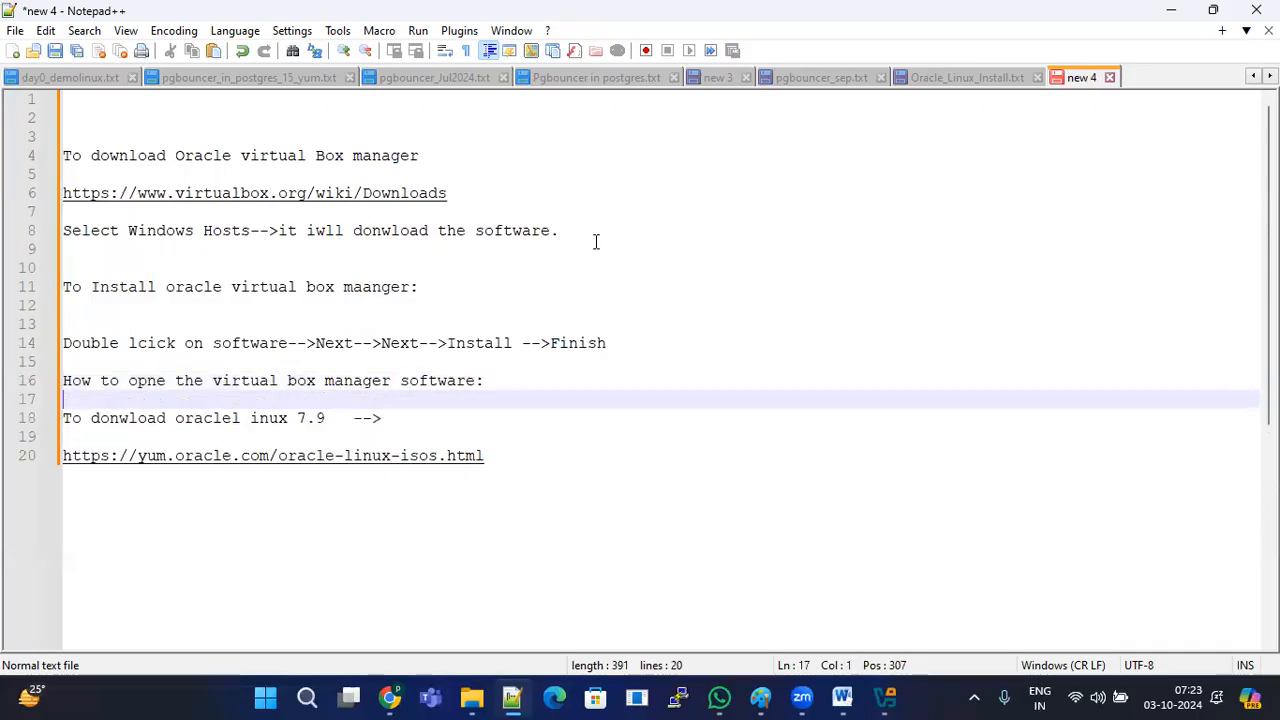
key(Return)
Step: Start the 'On the desktop-->' line, checking the Oracle VirtualBox desktop shortcut name
text(On t)
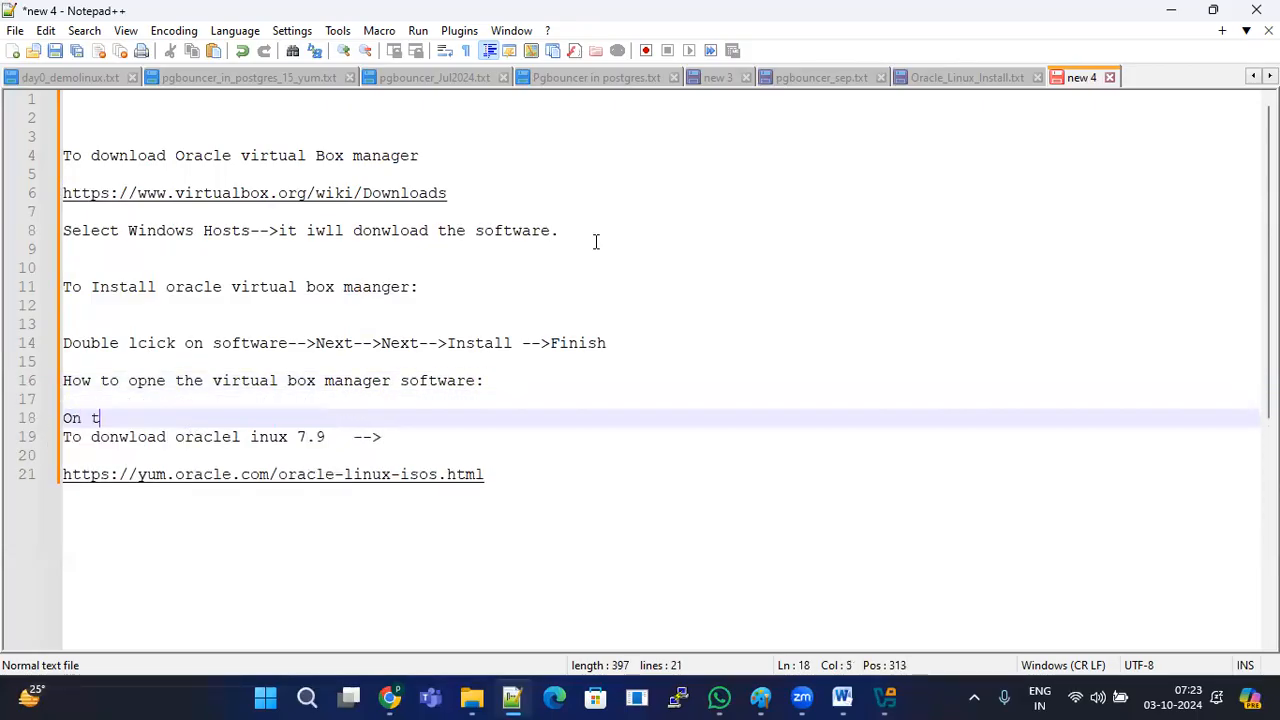
text(he desktop)
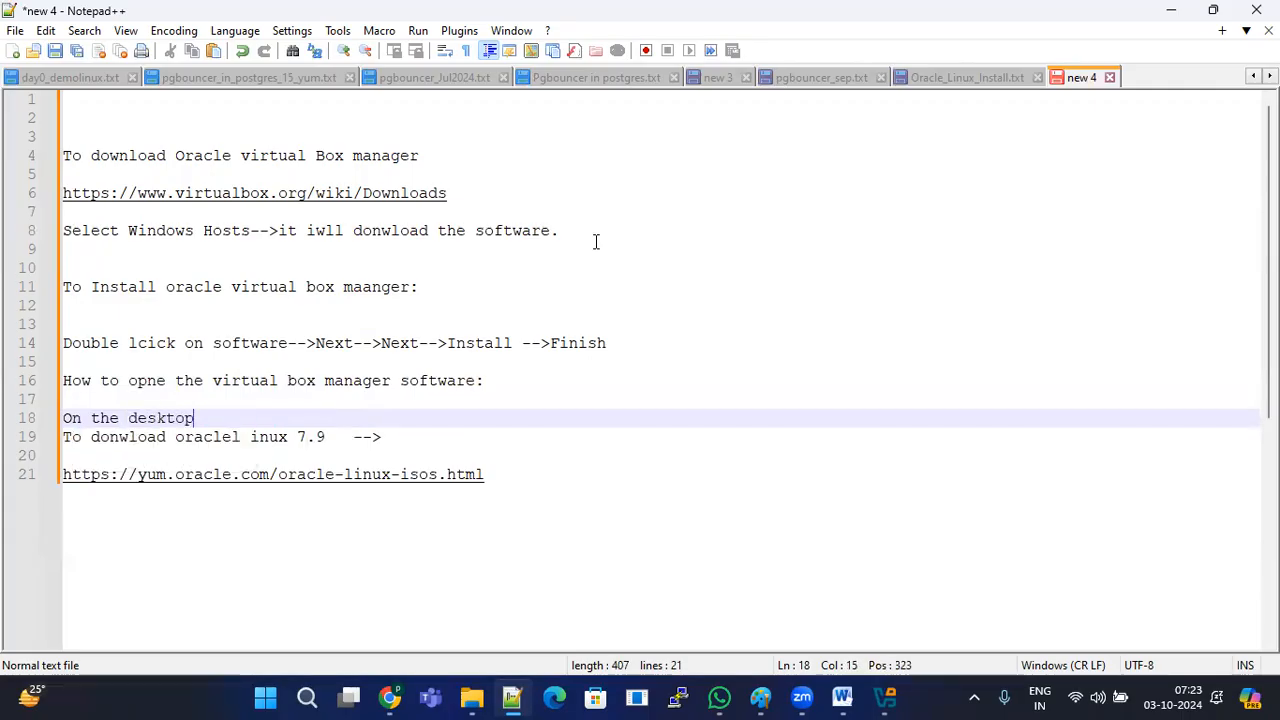
text(-->Virtual)
key(super+d)
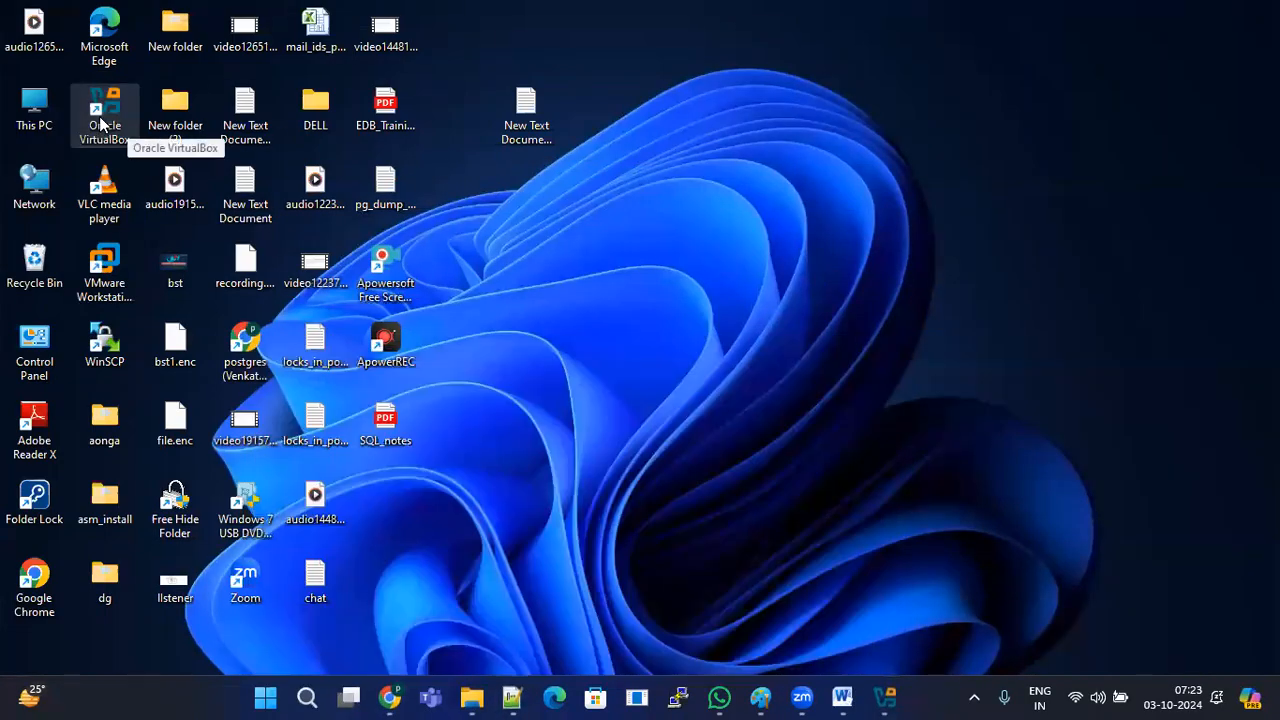
click(100, 122)
click(512, 697)
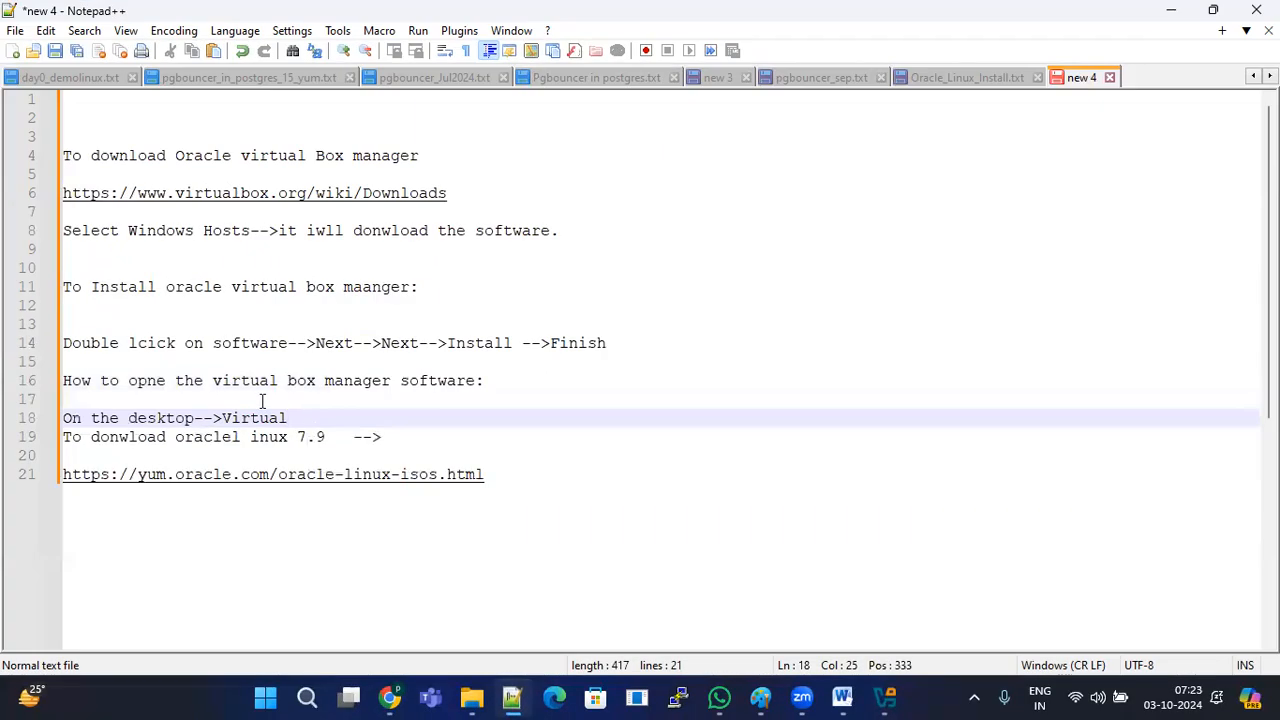
click(222, 418)
text(Click on )
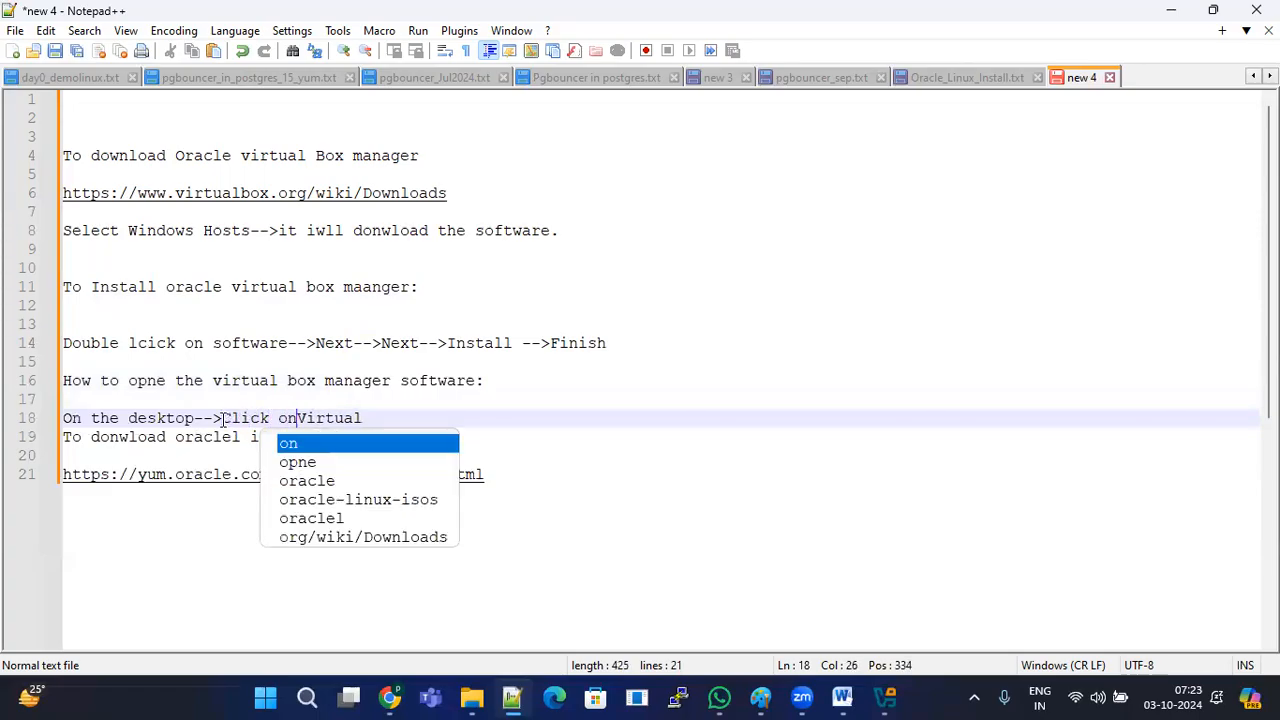
text(Oracle)
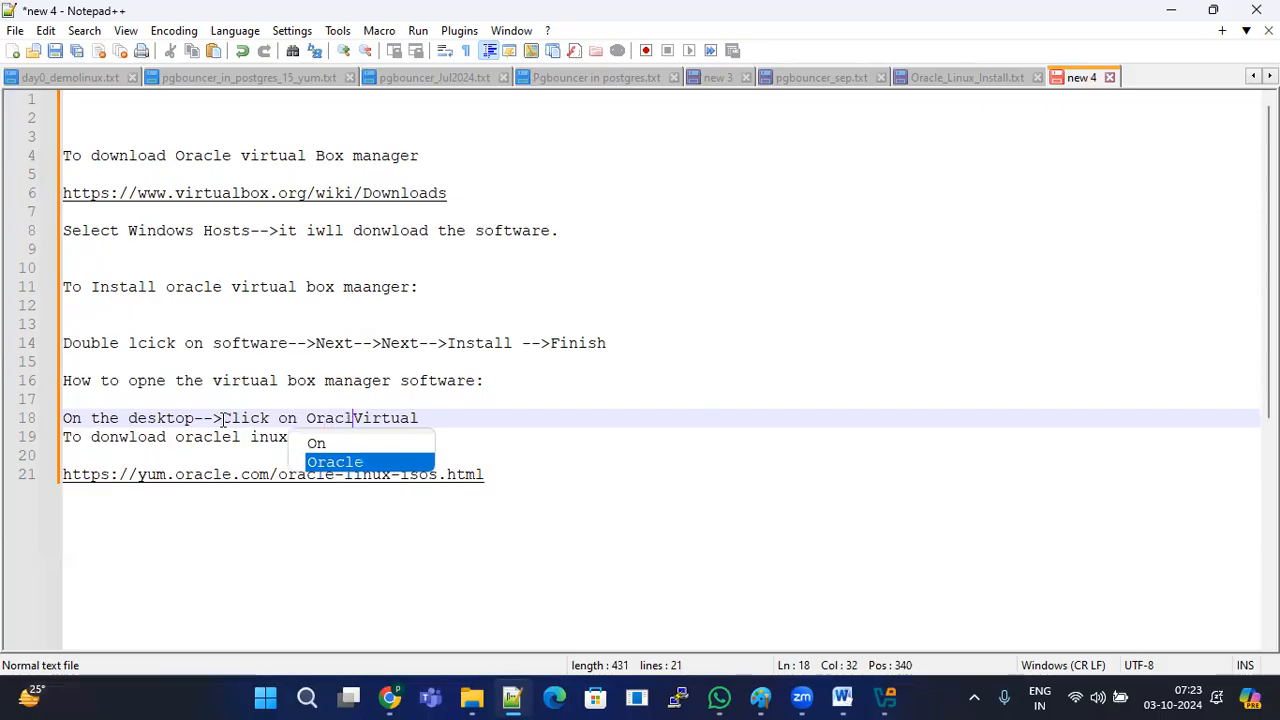
click(470, 420)
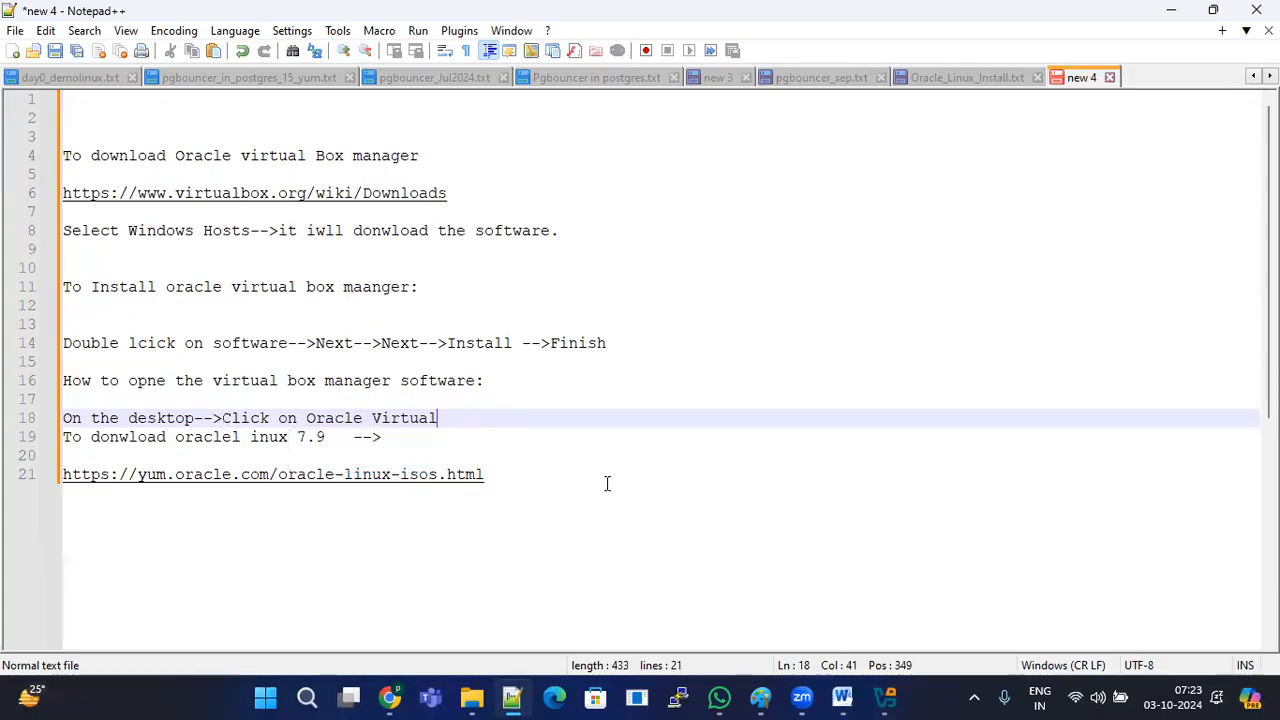
key(super+d)
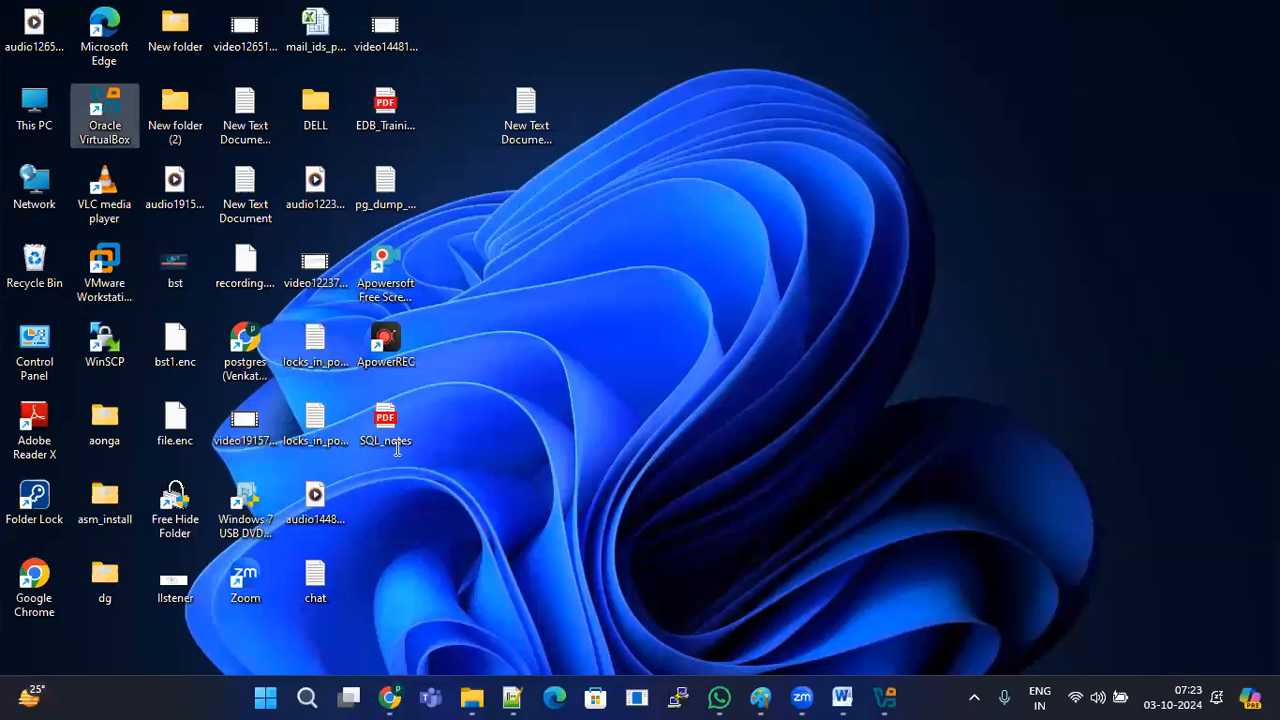
key(super+d)
text(Box)
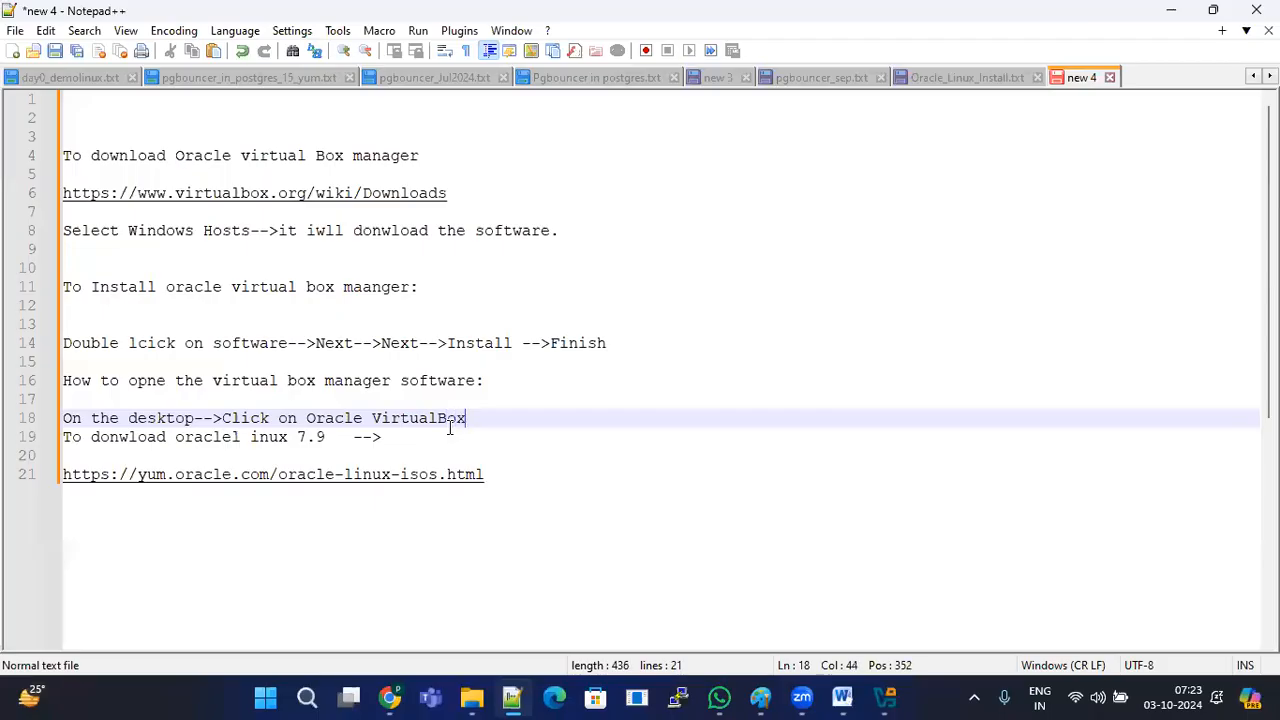
Step: Finish the line as 'On the desktop-->Double Click on "Oracle VirtualBox"' and add an empty line
click(306, 420)
click(223, 419)
text(Double)
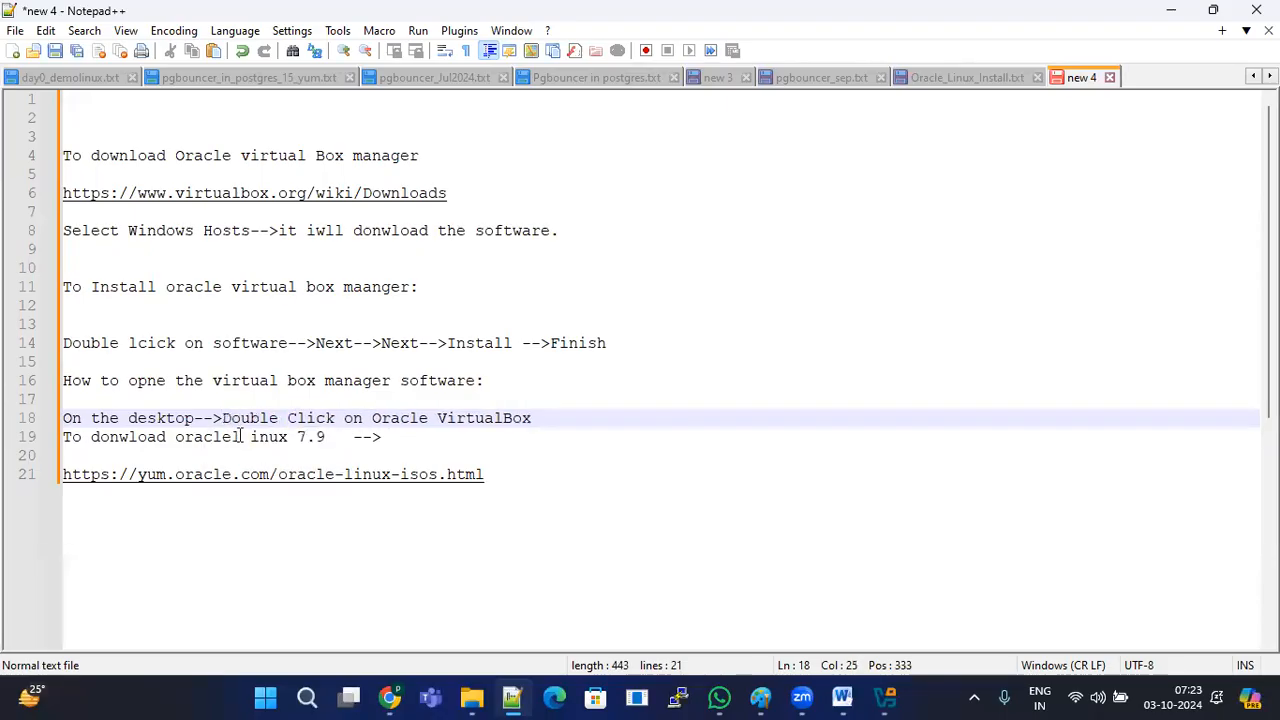
click(370, 419)
text(")
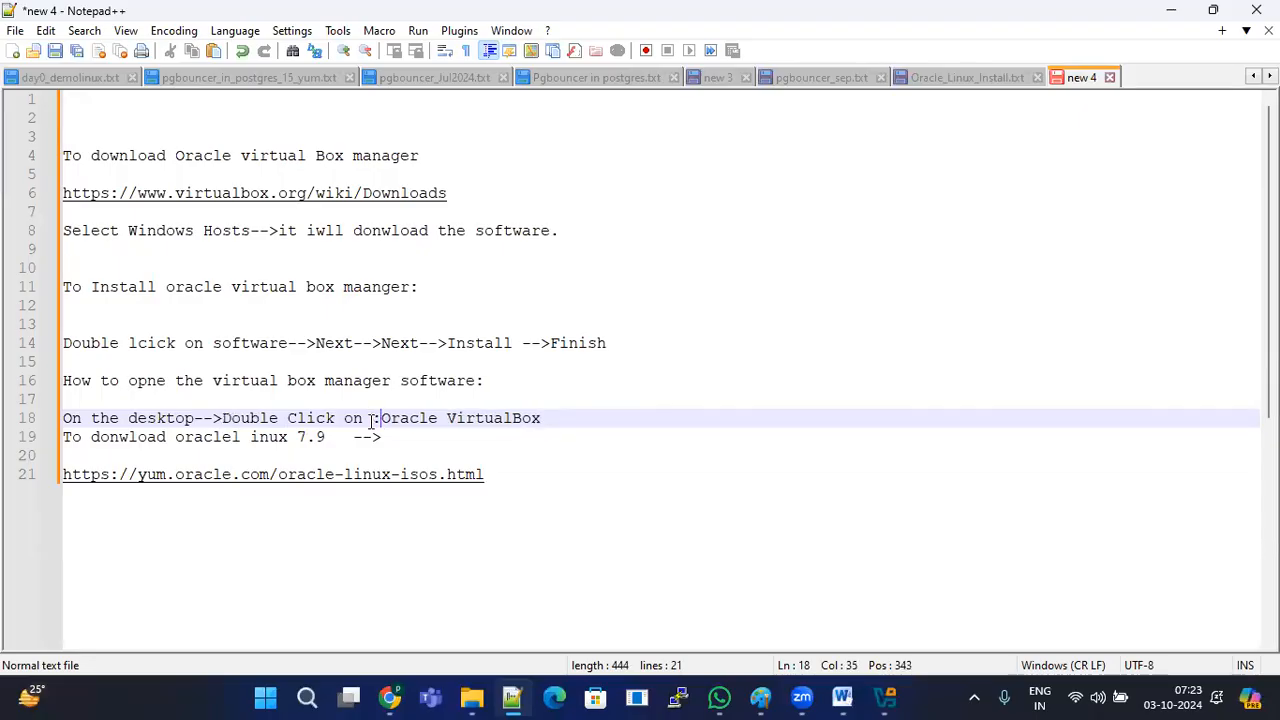
key(BackSpace)
text(")
click(560, 411)
text(")
drag(566, 415, 89, 405)
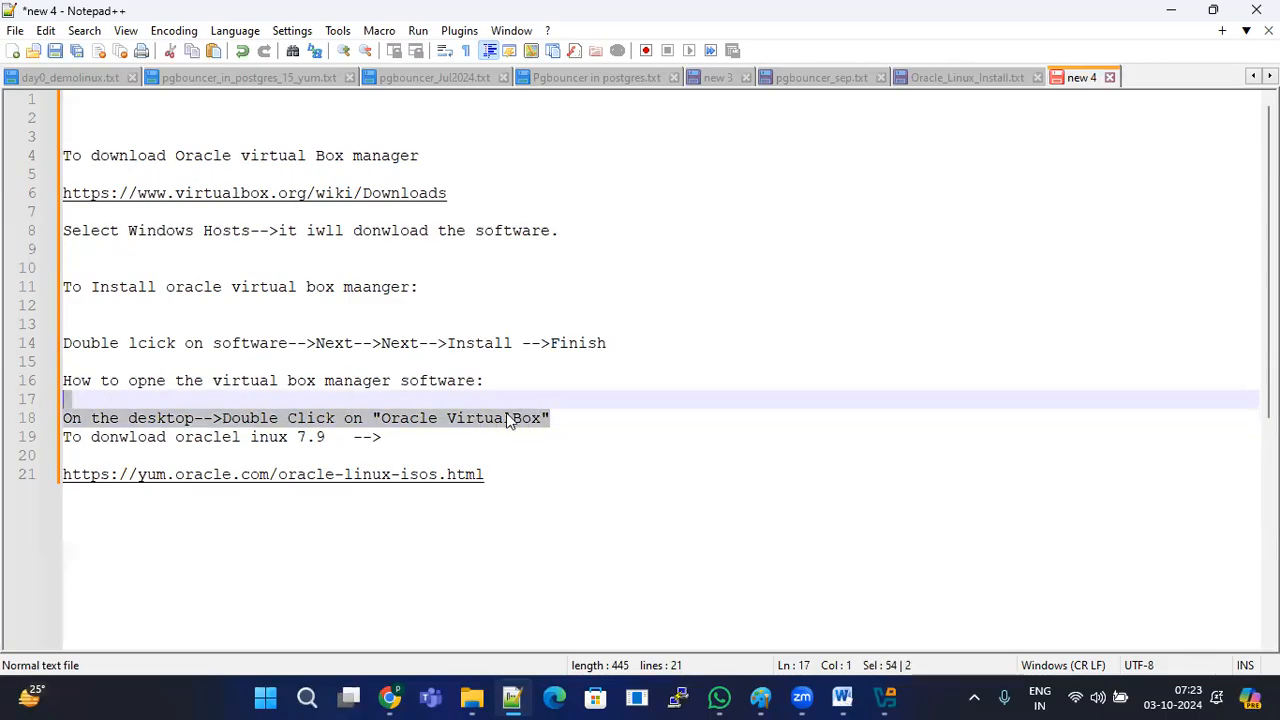
click(592, 424)
key(Return)
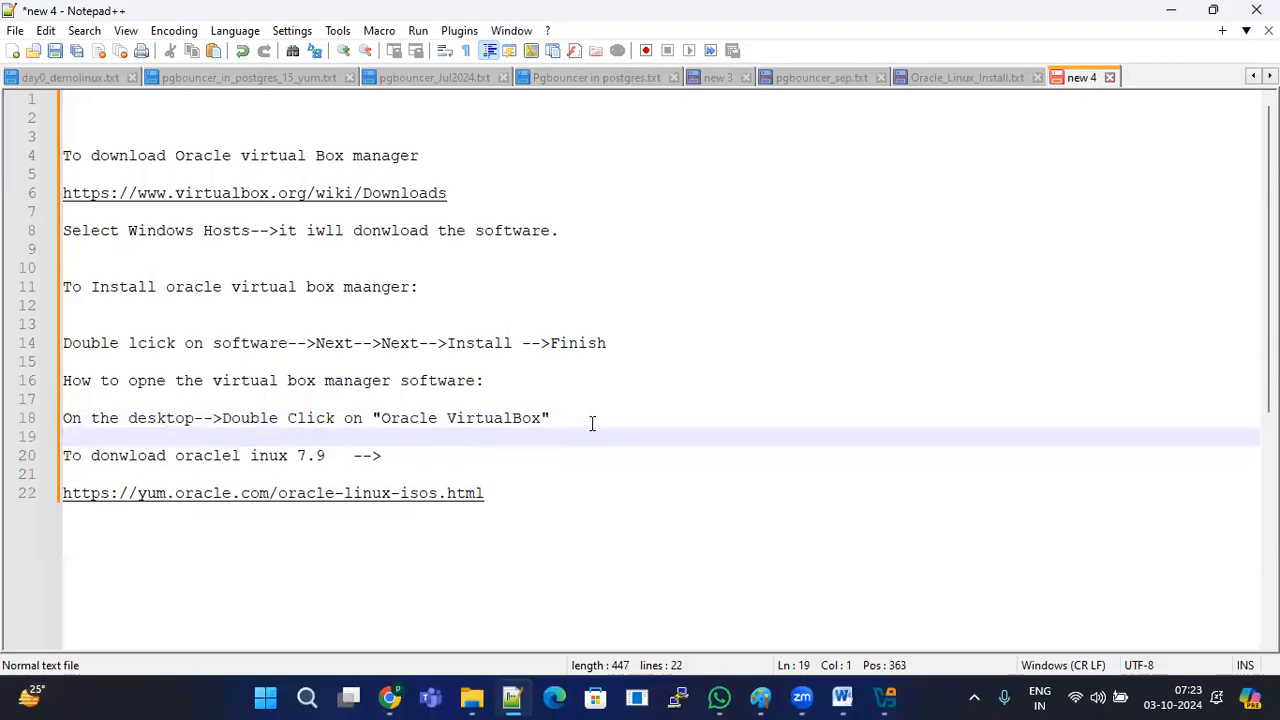
scroll(592, 424, down, 2)
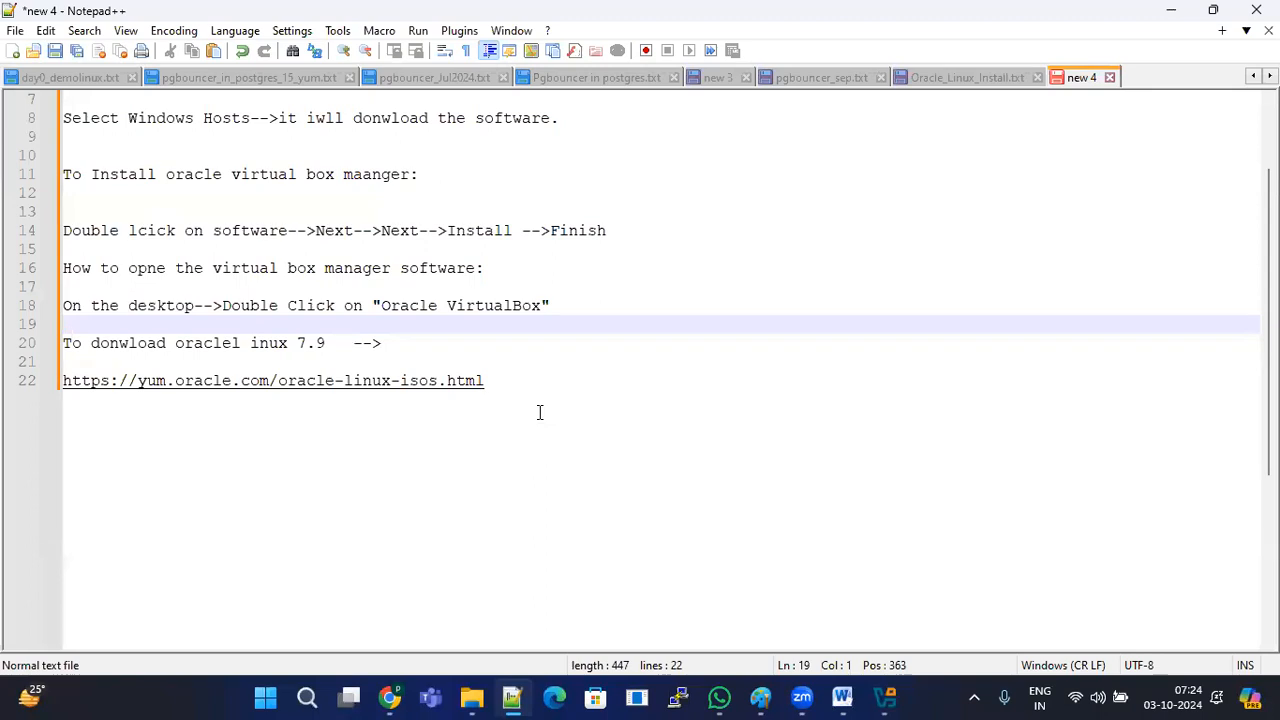
drag(616, 309, 48, 112)
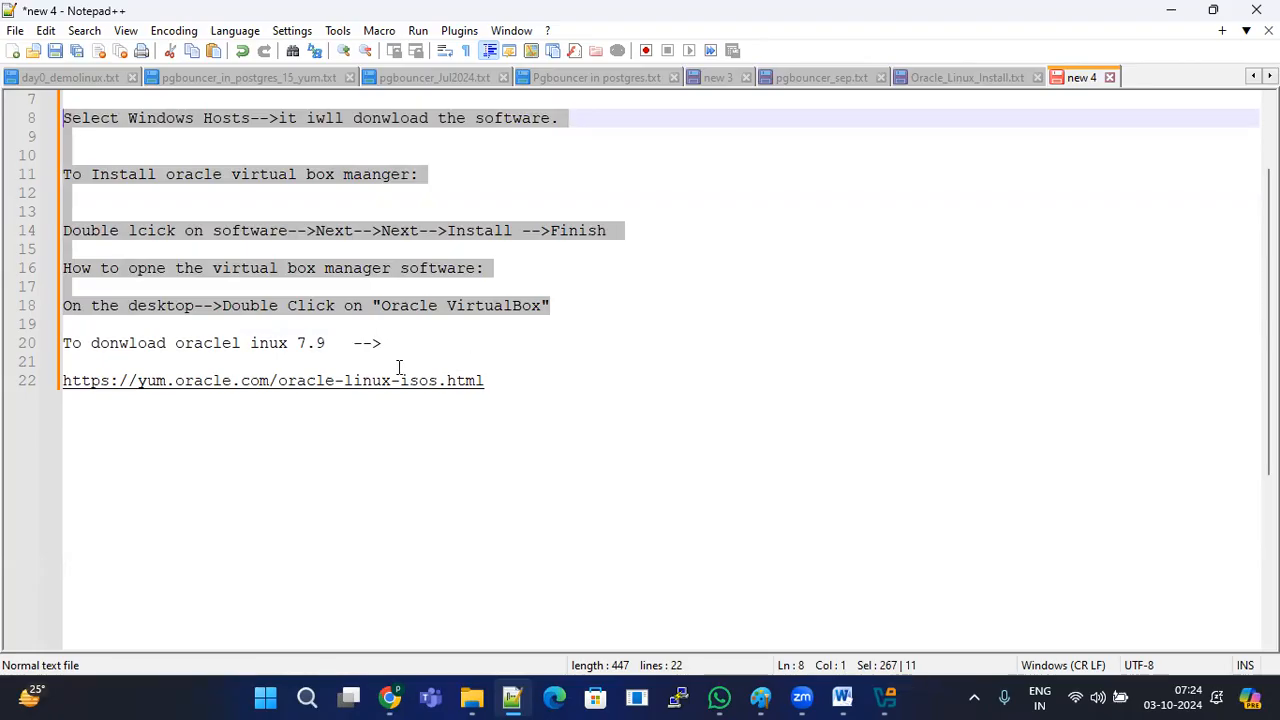
click(596, 428)
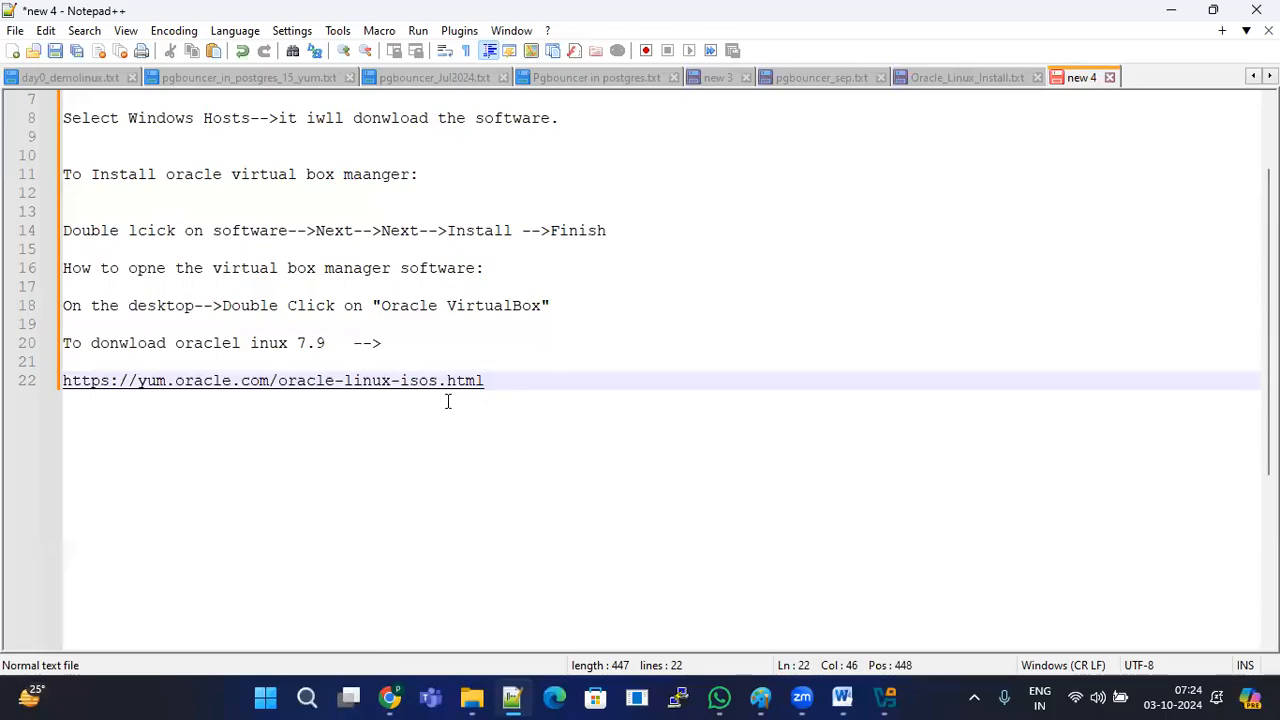
drag(485, 380, 50, 375)
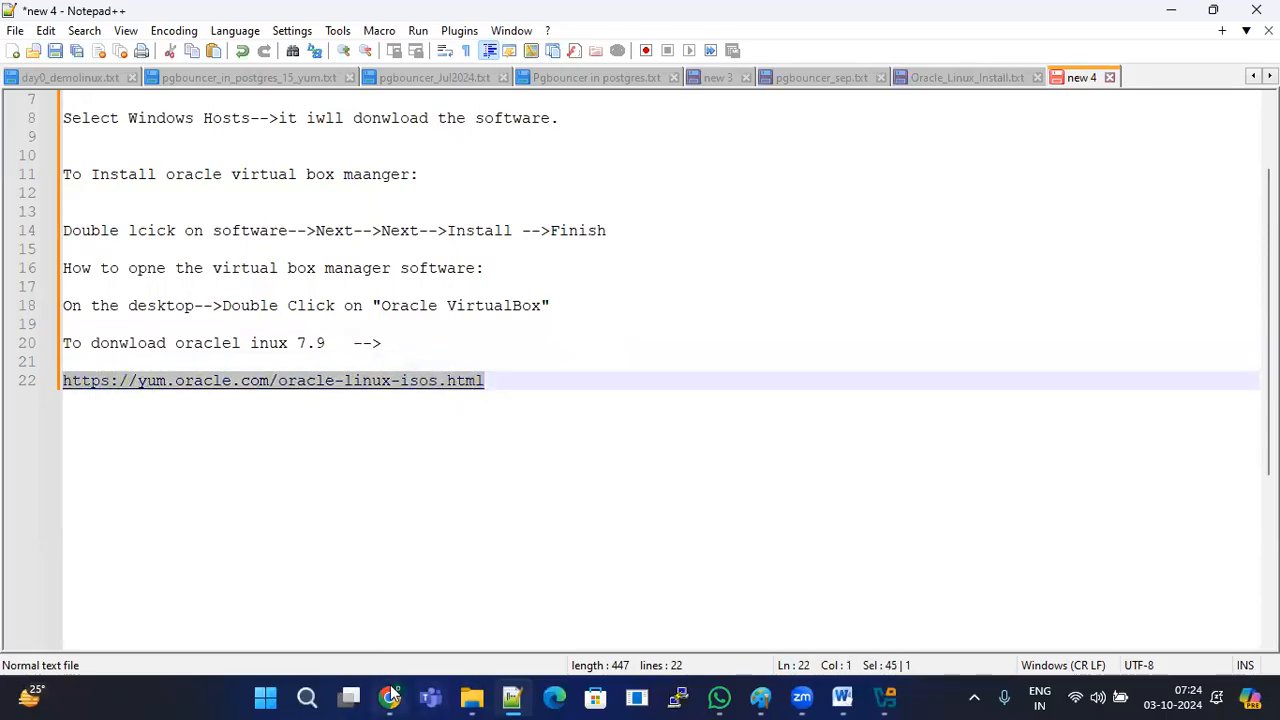
Step: Below the ISO URL, add 'choose the verison (7.9) click on under Fulll ISO' on line 25
click(517, 371)
key(Return)
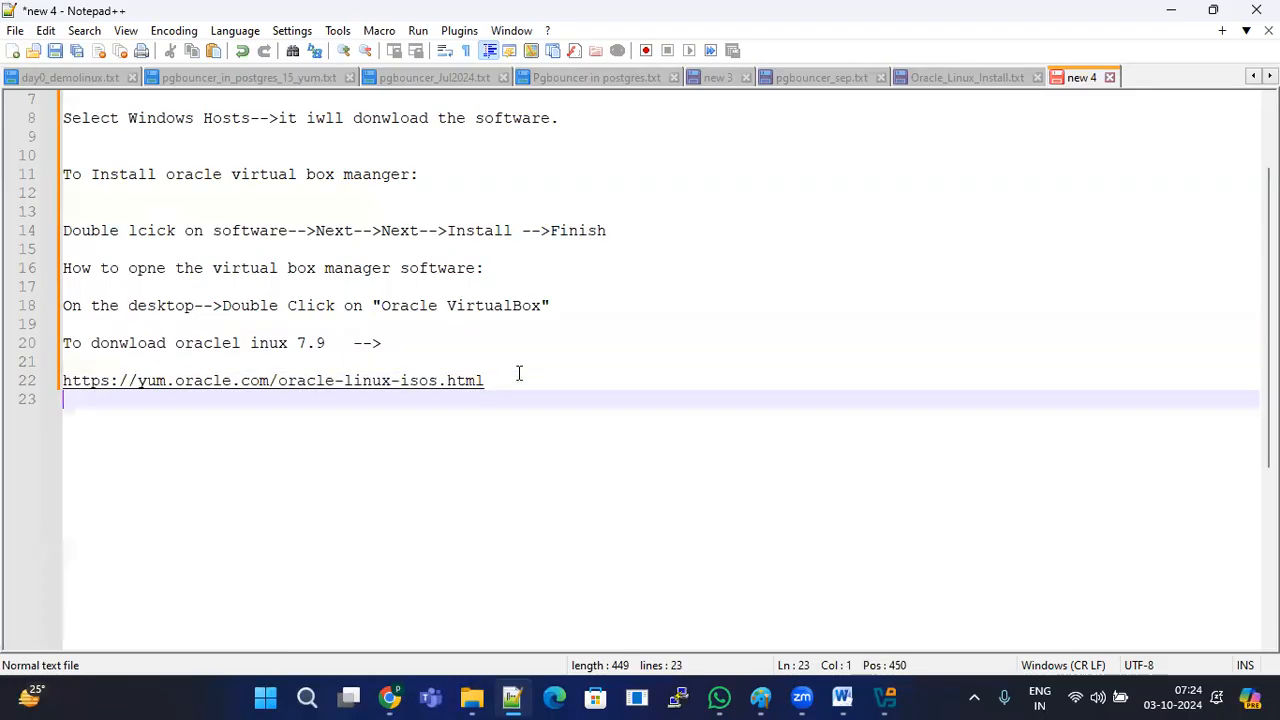
key(Return)
key(Return)
text(On)
key(BackSpace)
key(BackSpace)
text(choose )
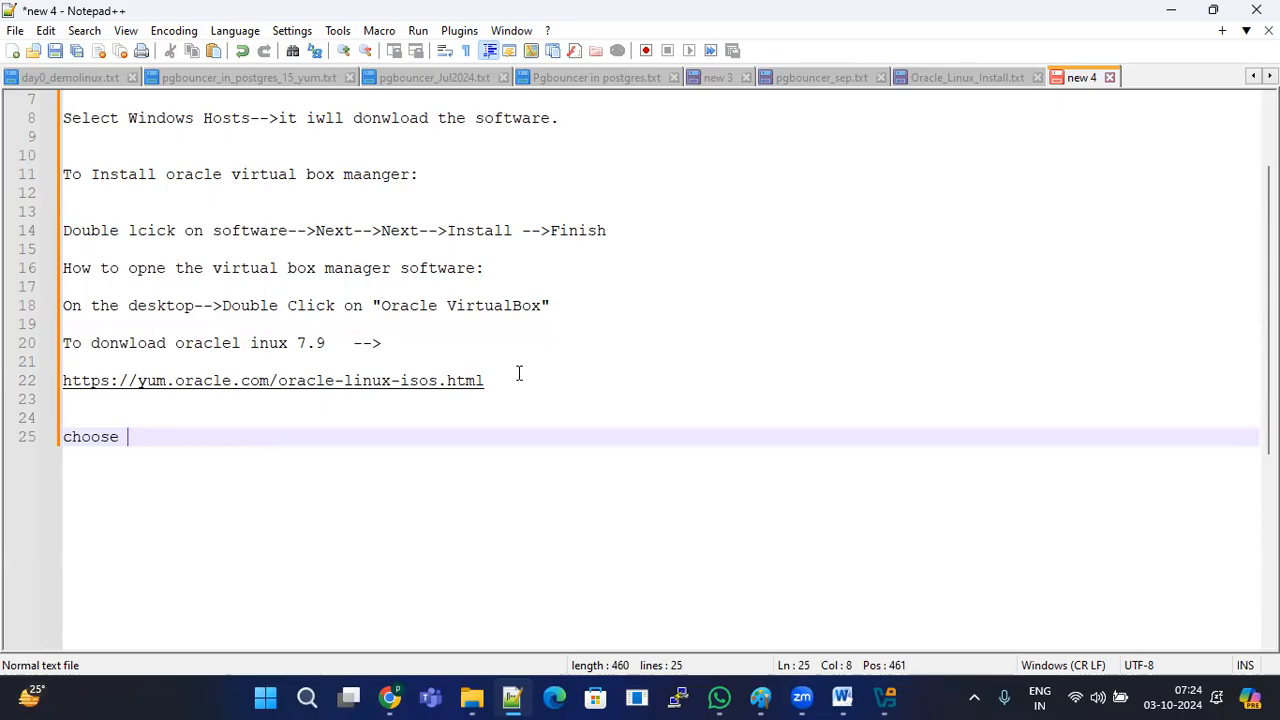
text(the verison (7.9))
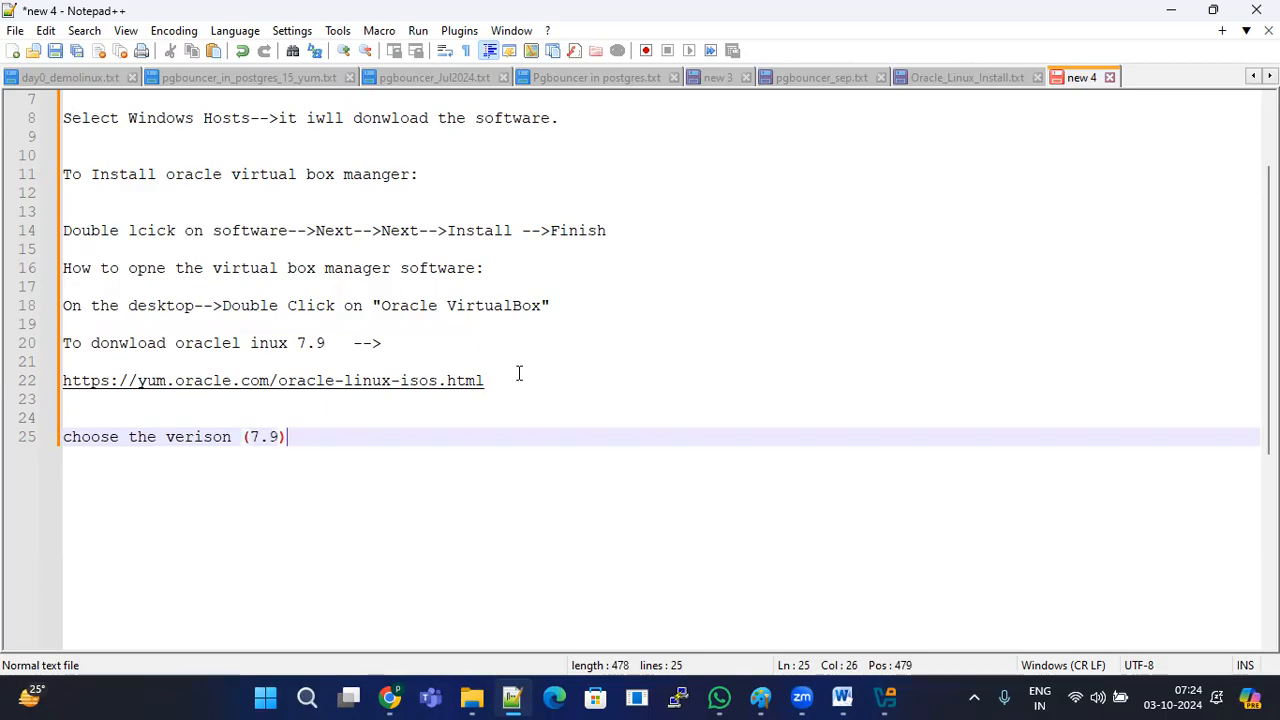
text( click on)
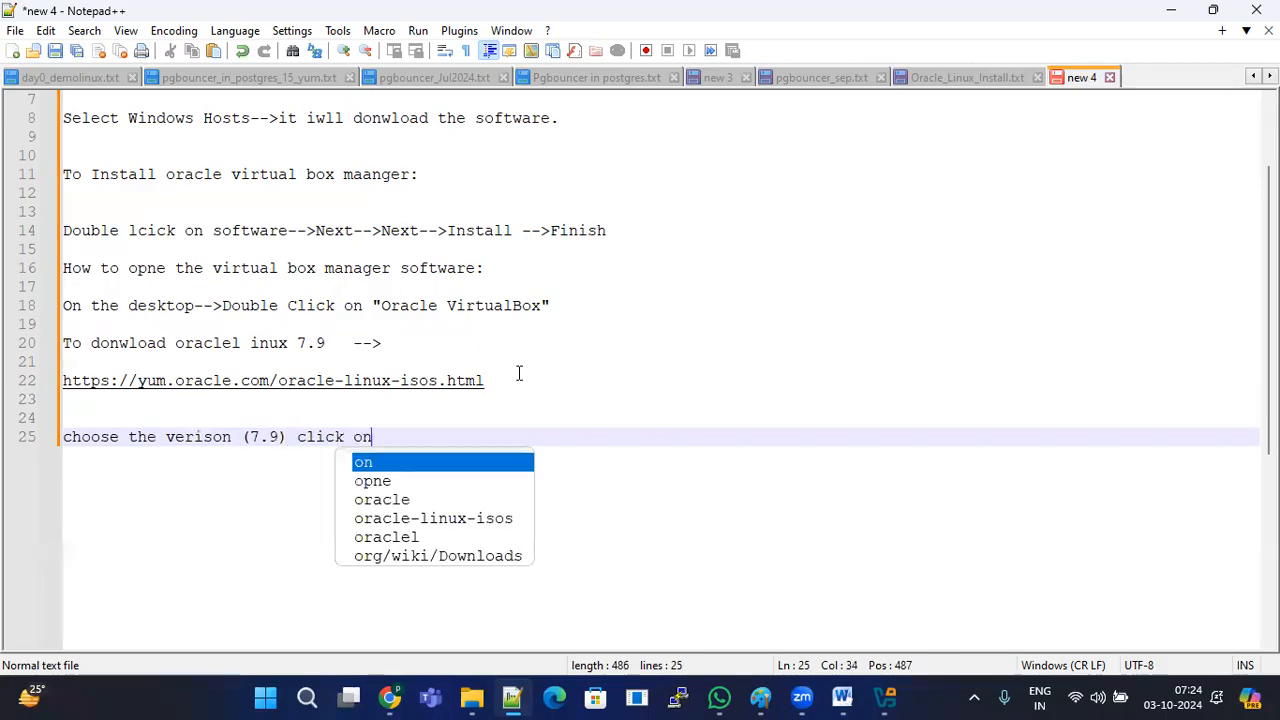
text( under F)
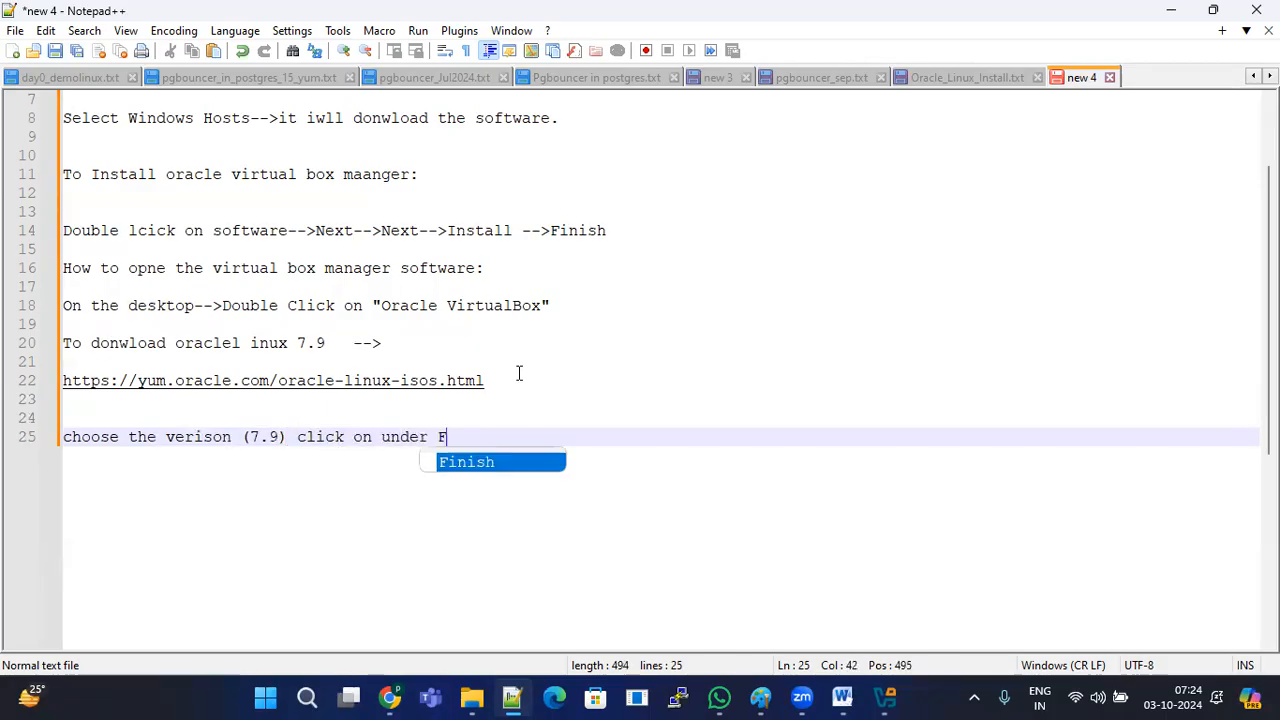
text(ulll ISO)
key(BackSpace)
text(O)
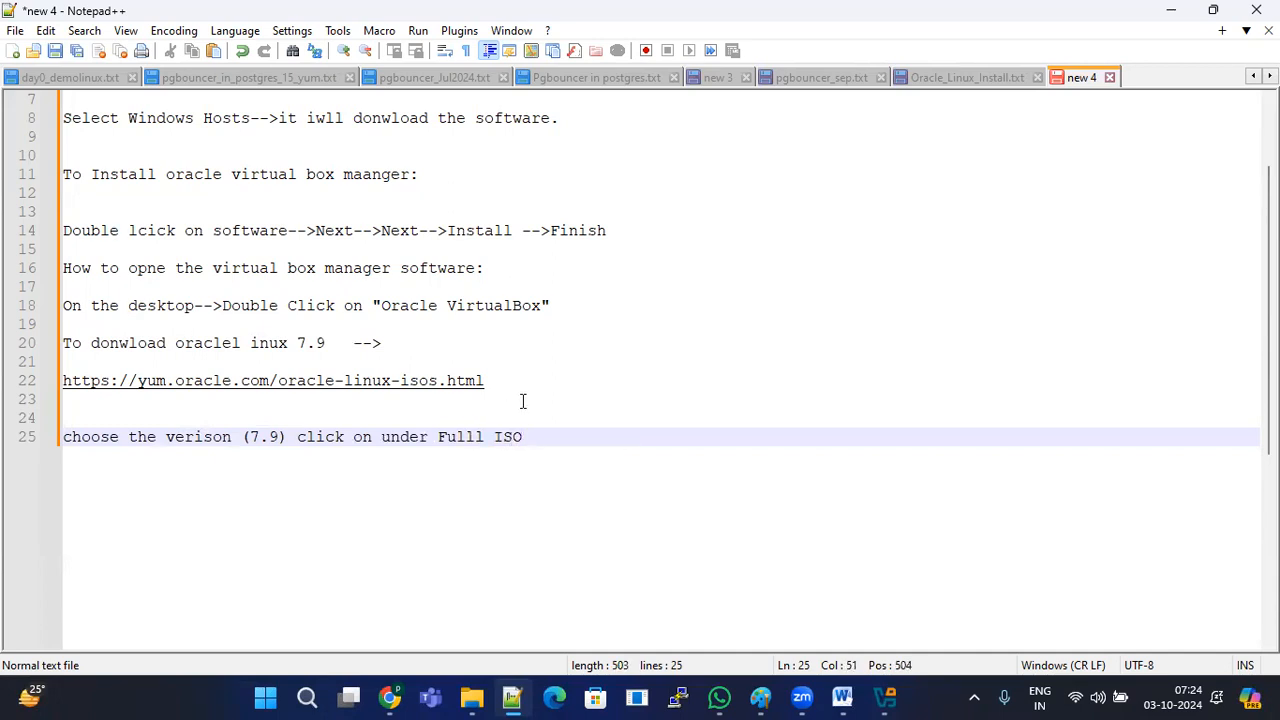
Step: Return to Chrome's Oracle Linux ISOs tab showing the 7.9 Full ISO download
click(390, 697)
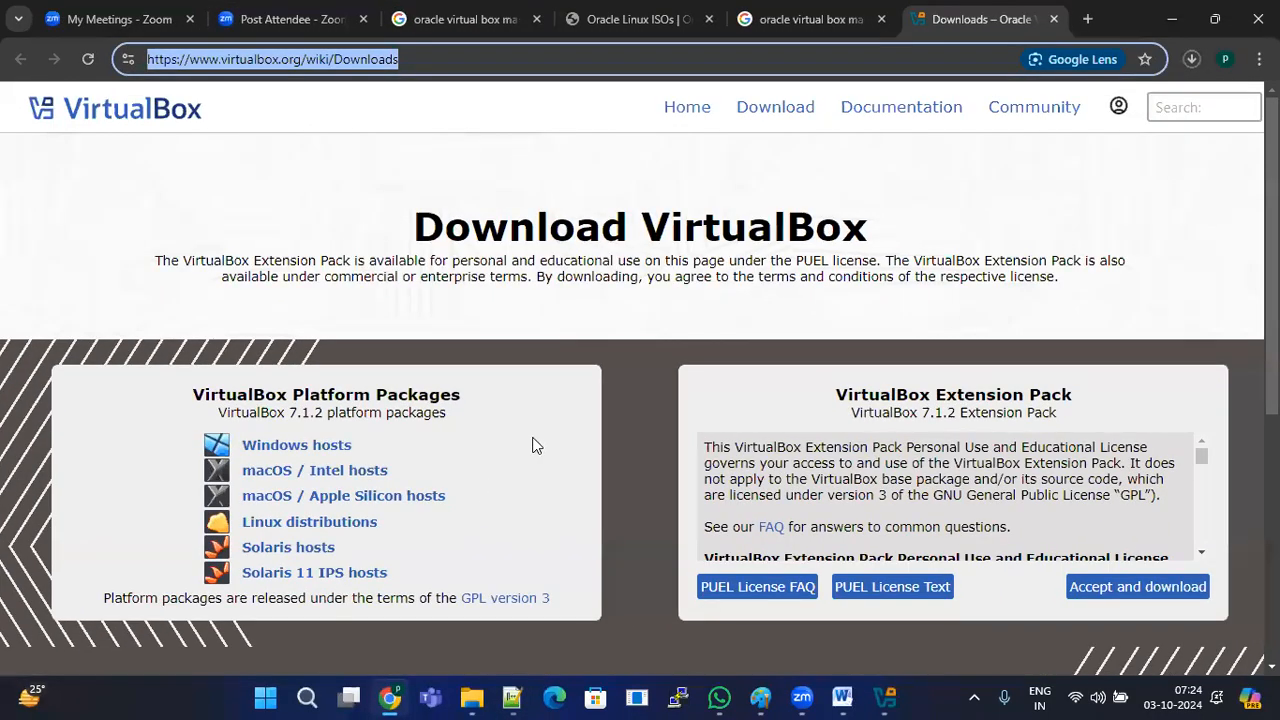
click(665, 12)
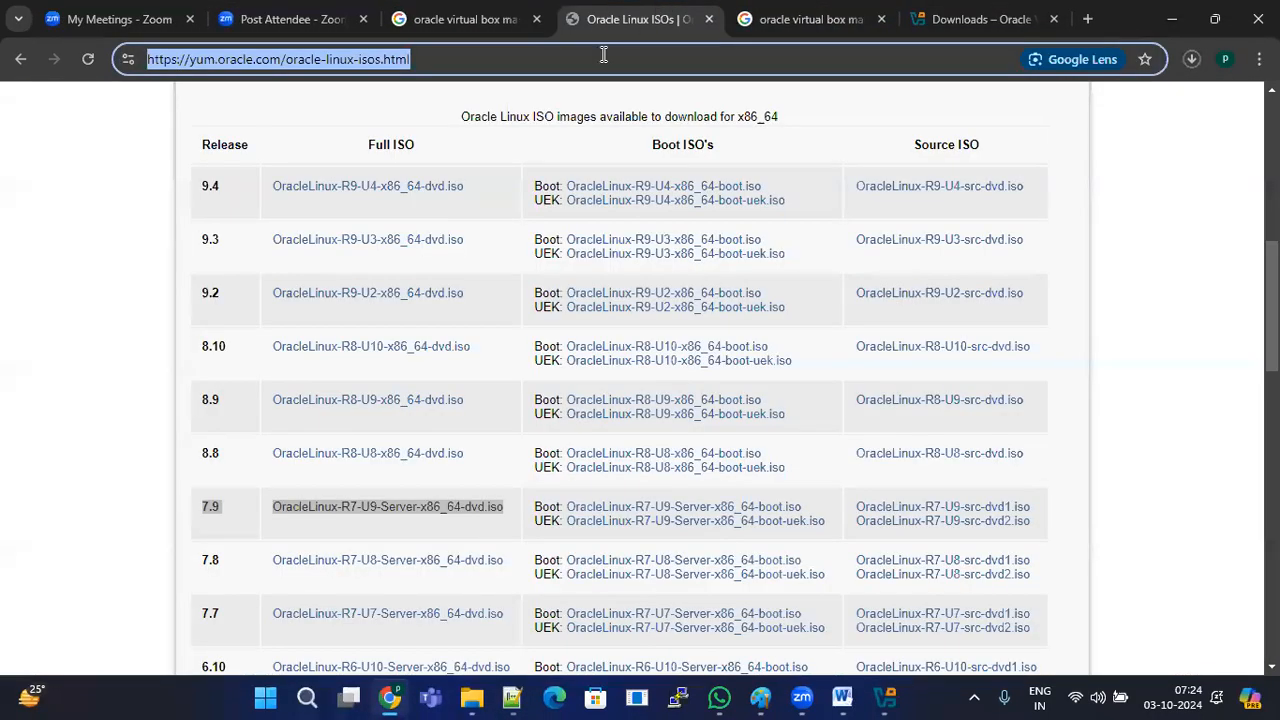
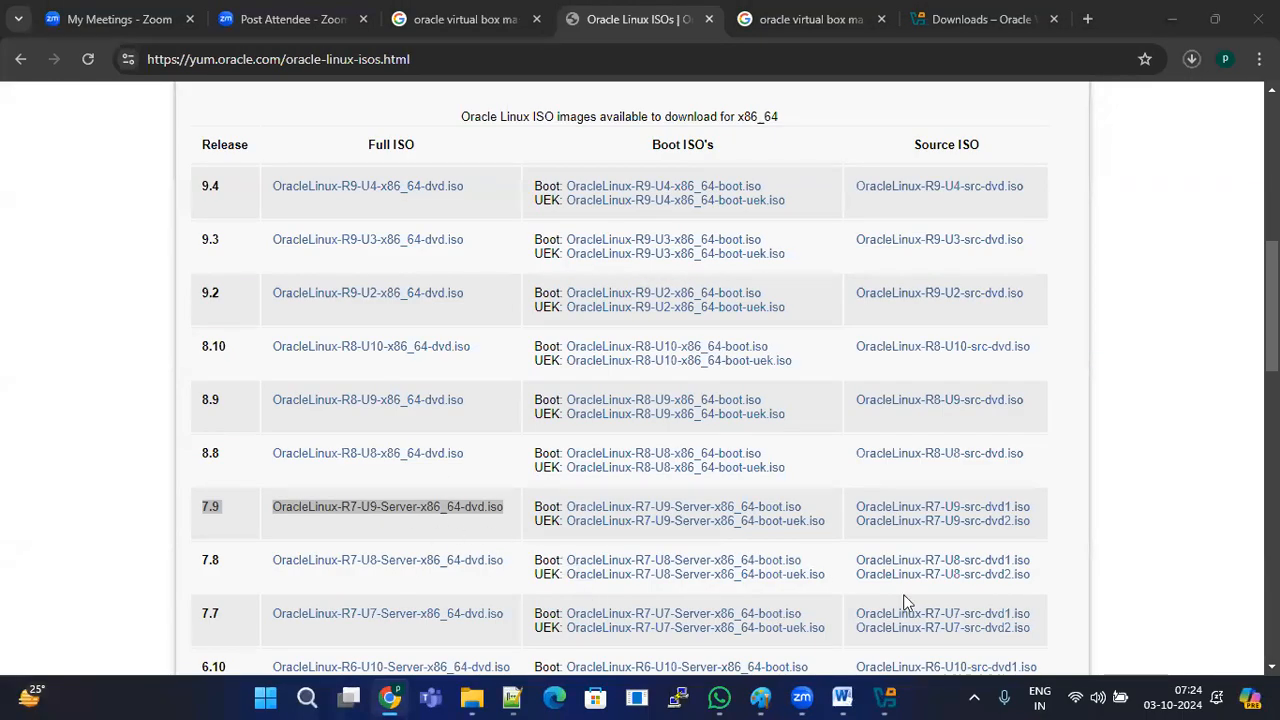
Step: Minimize Chrome to the desktop with Win+D and bring VirtualBox Manager back to front
key(super+d)
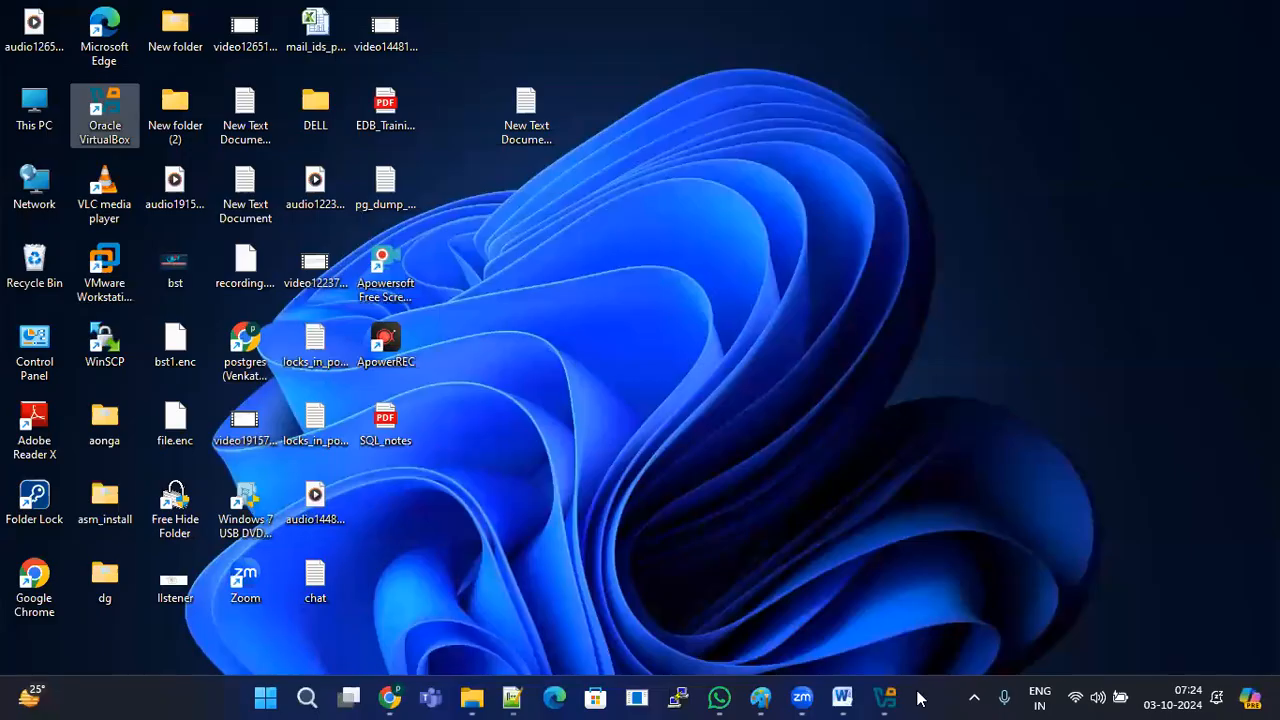
click(884, 698)
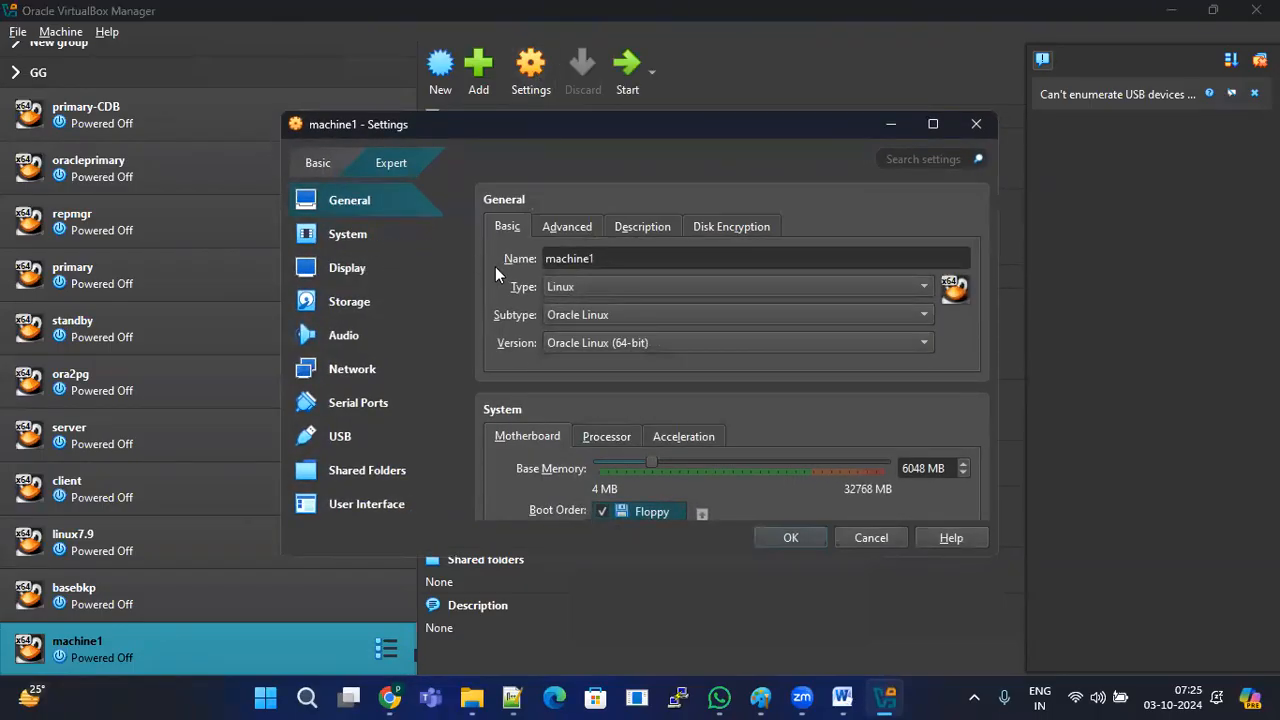
Step: Open machine1's Storage settings and select the IDE controller to add an optical drive
click(352, 238)
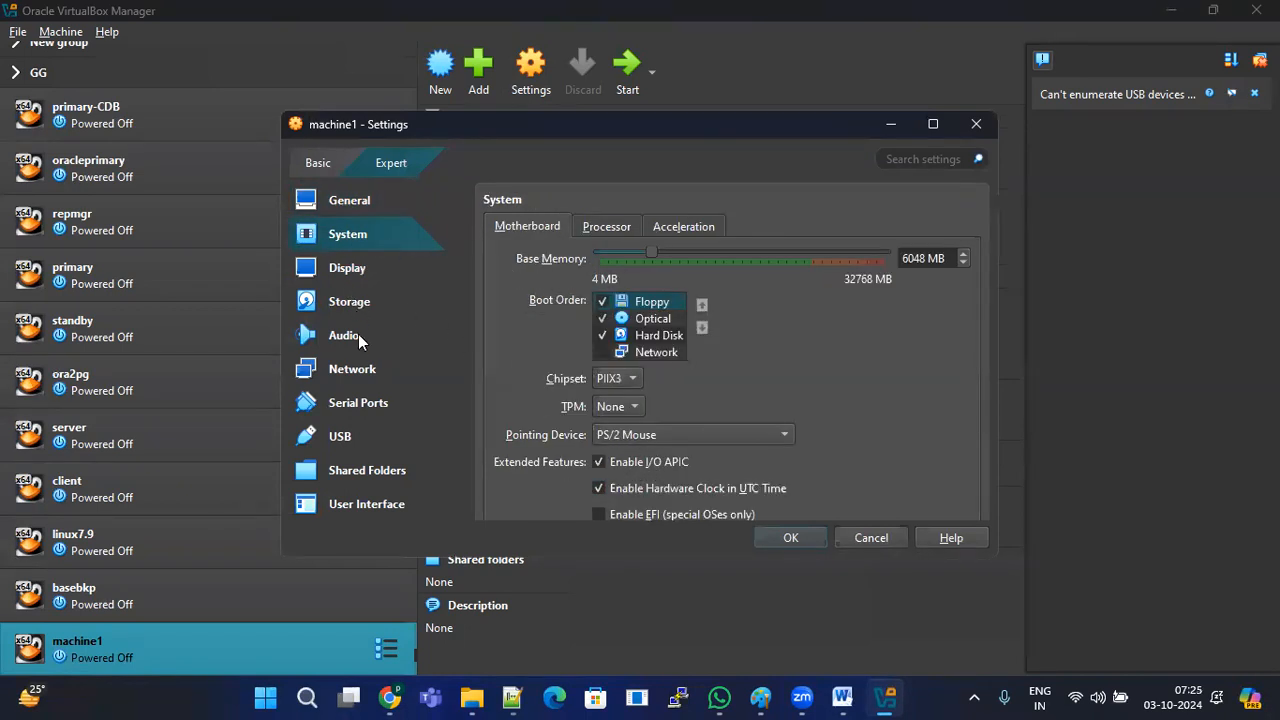
click(354, 368)
click(375, 303)
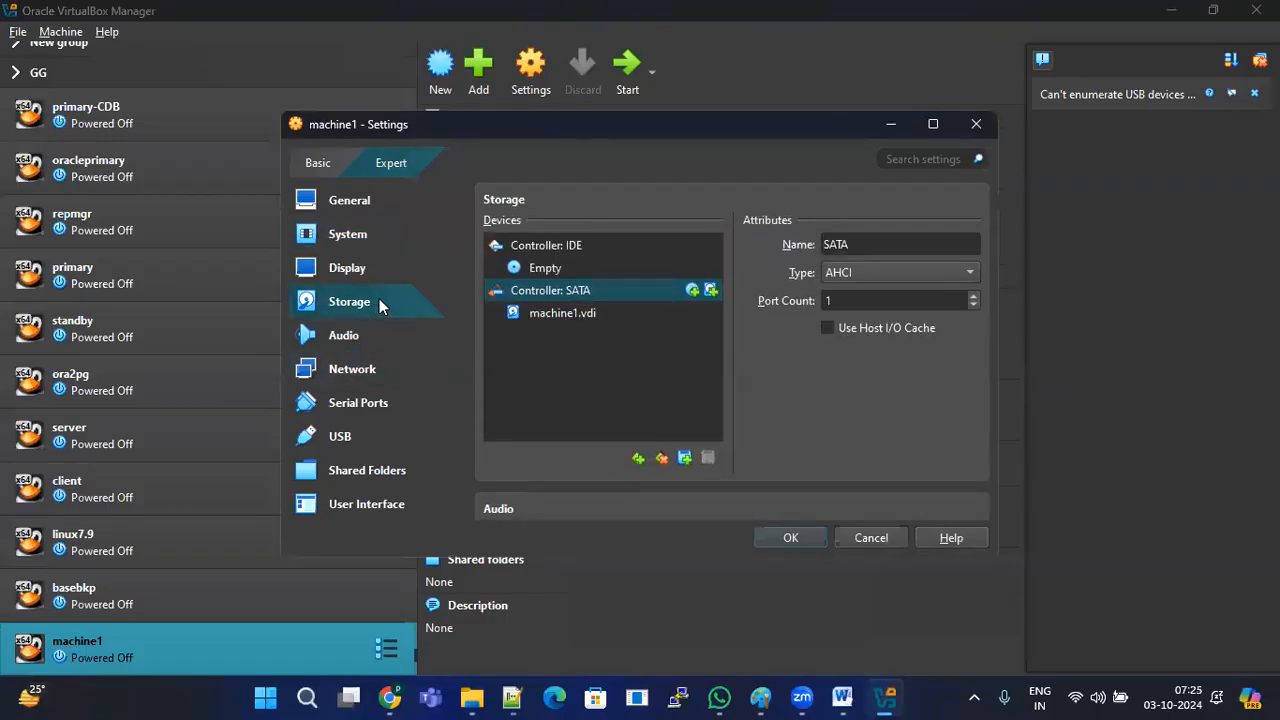
click(566, 248)
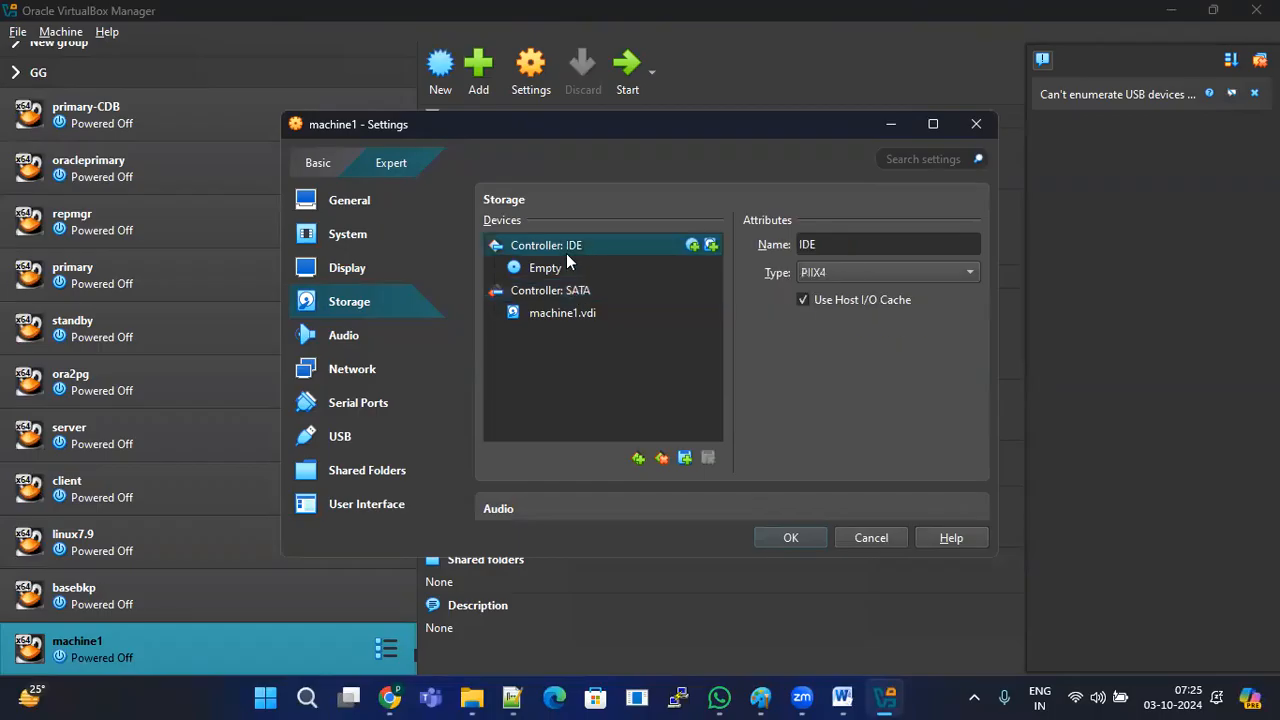
click(692, 246)
Step: Attach OracleLinux-R7-U9-Server-x86_64-dvd.iso to a new IDE optical drive, keeping the edited settings
click(350, 198)
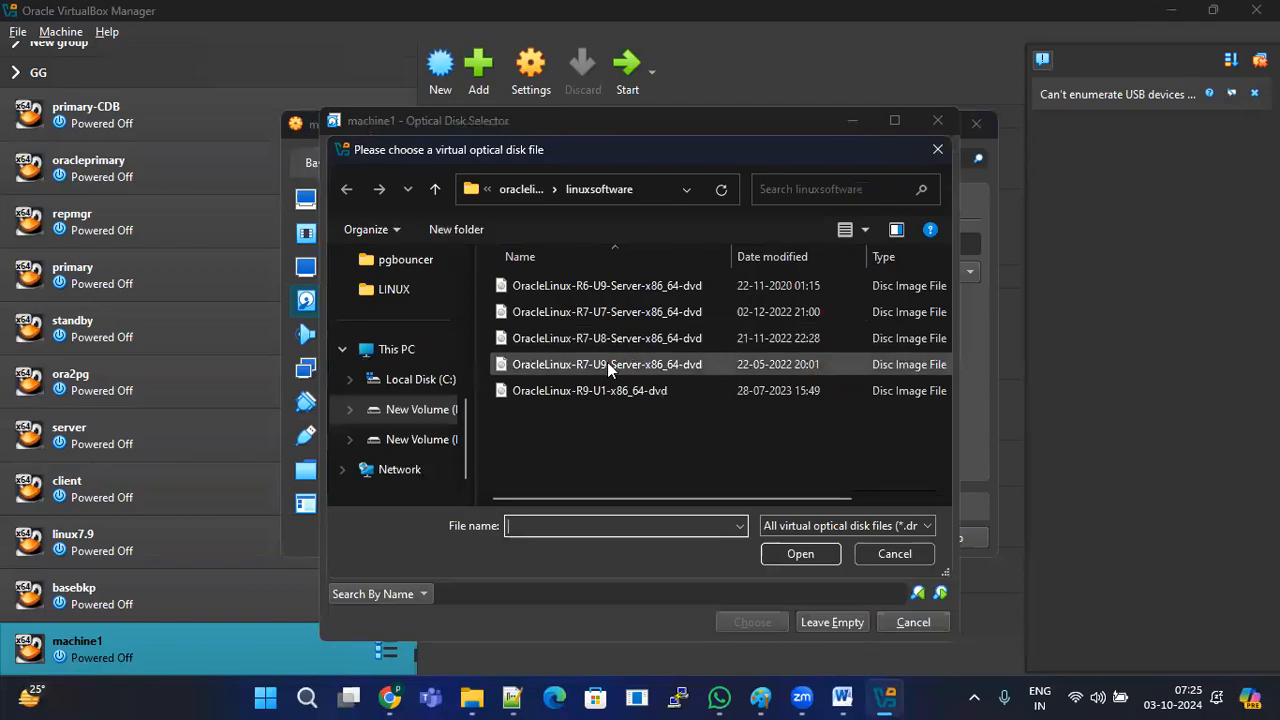
click(662, 364)
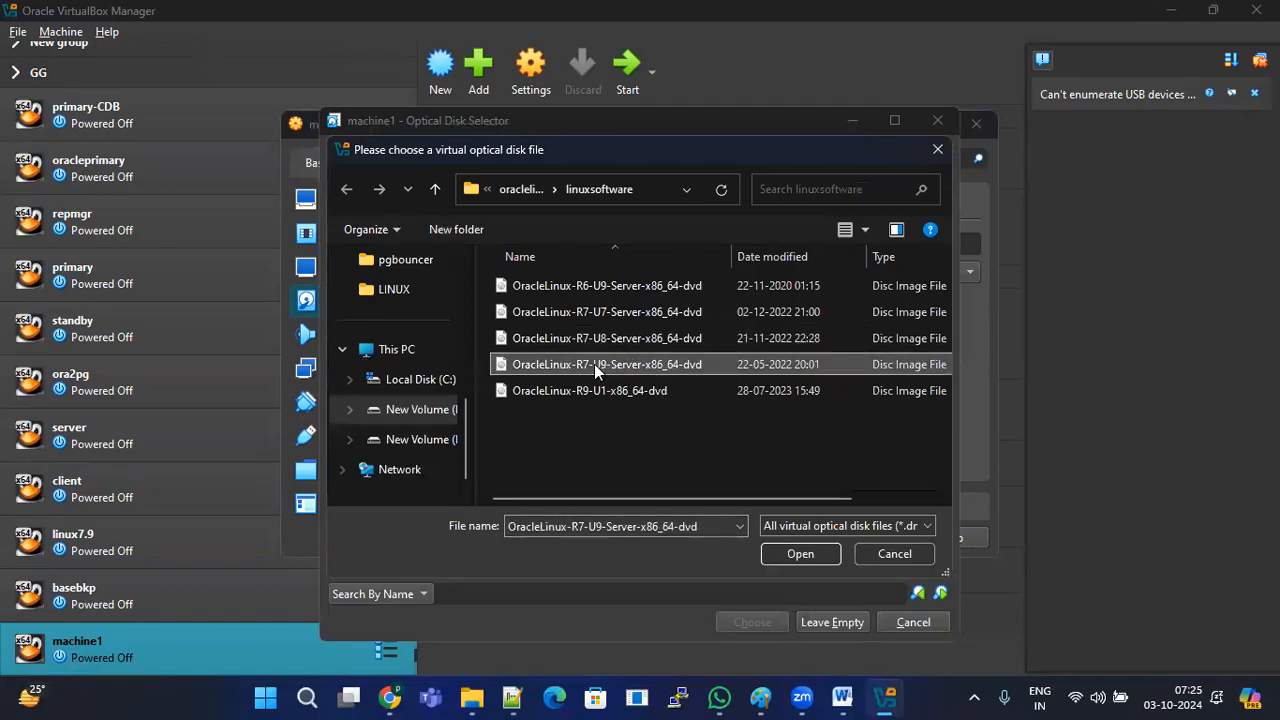
click(800, 553)
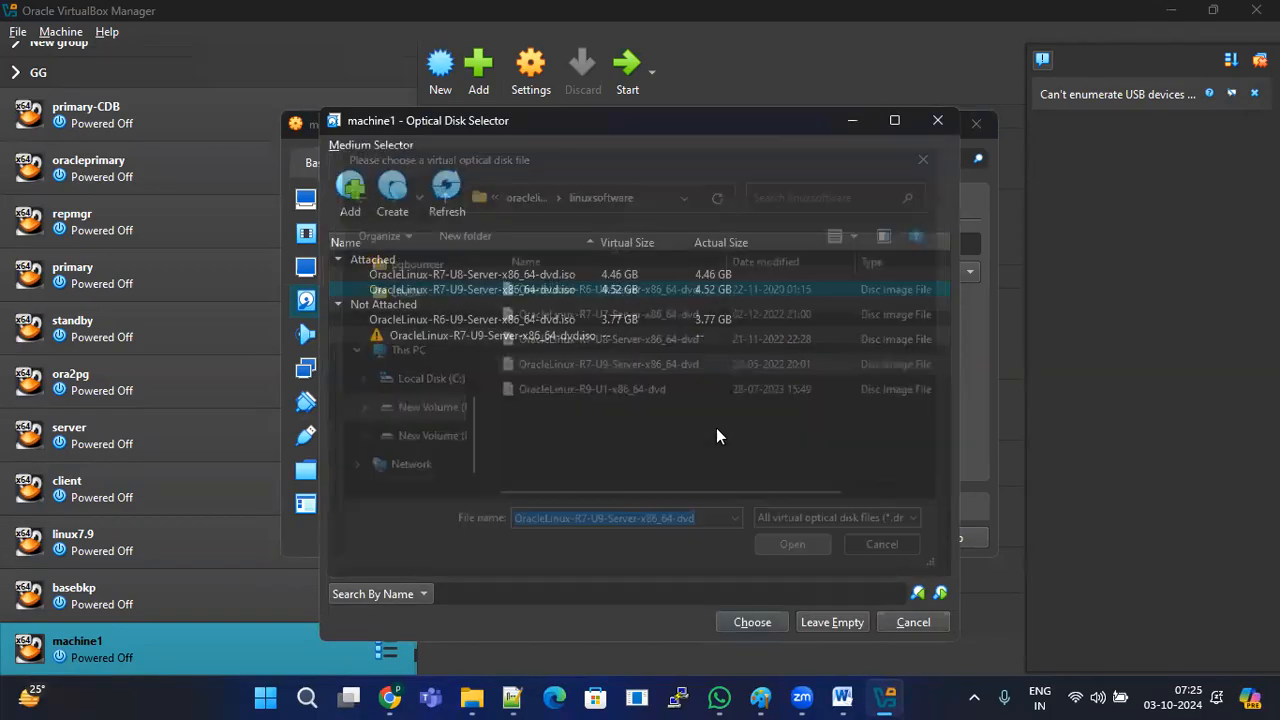
click(530, 276)
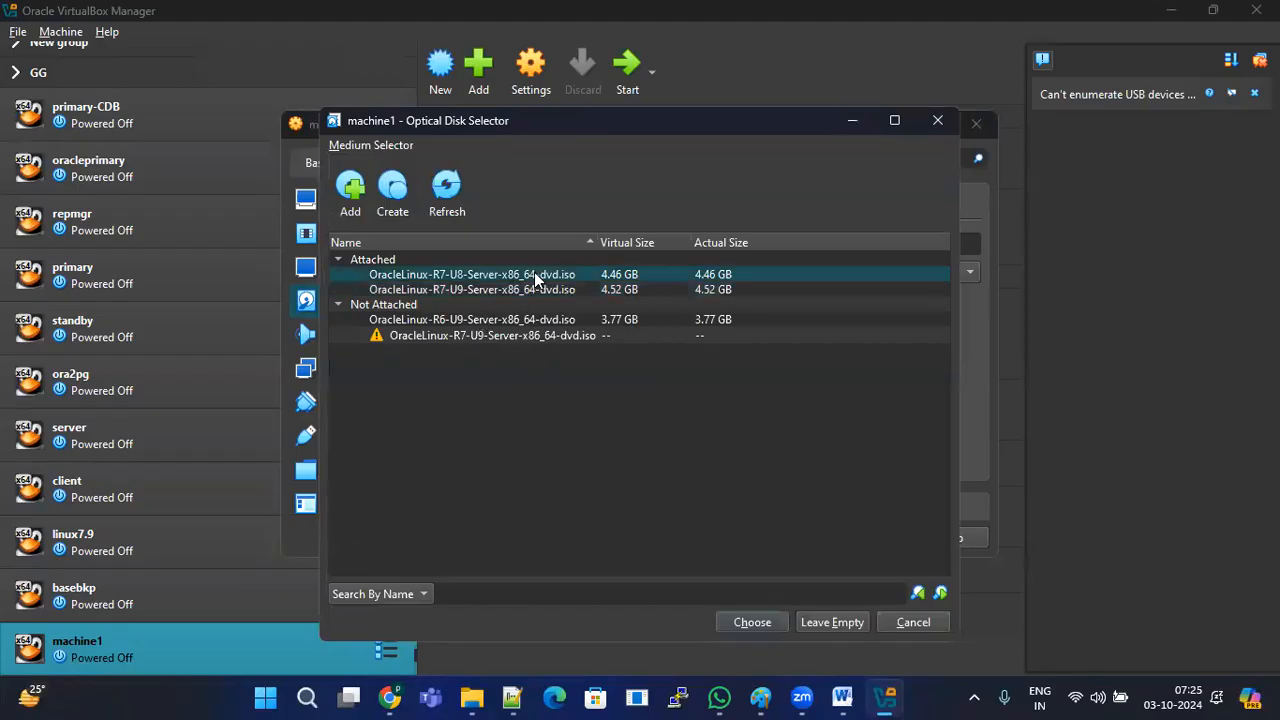
right_click(552, 280)
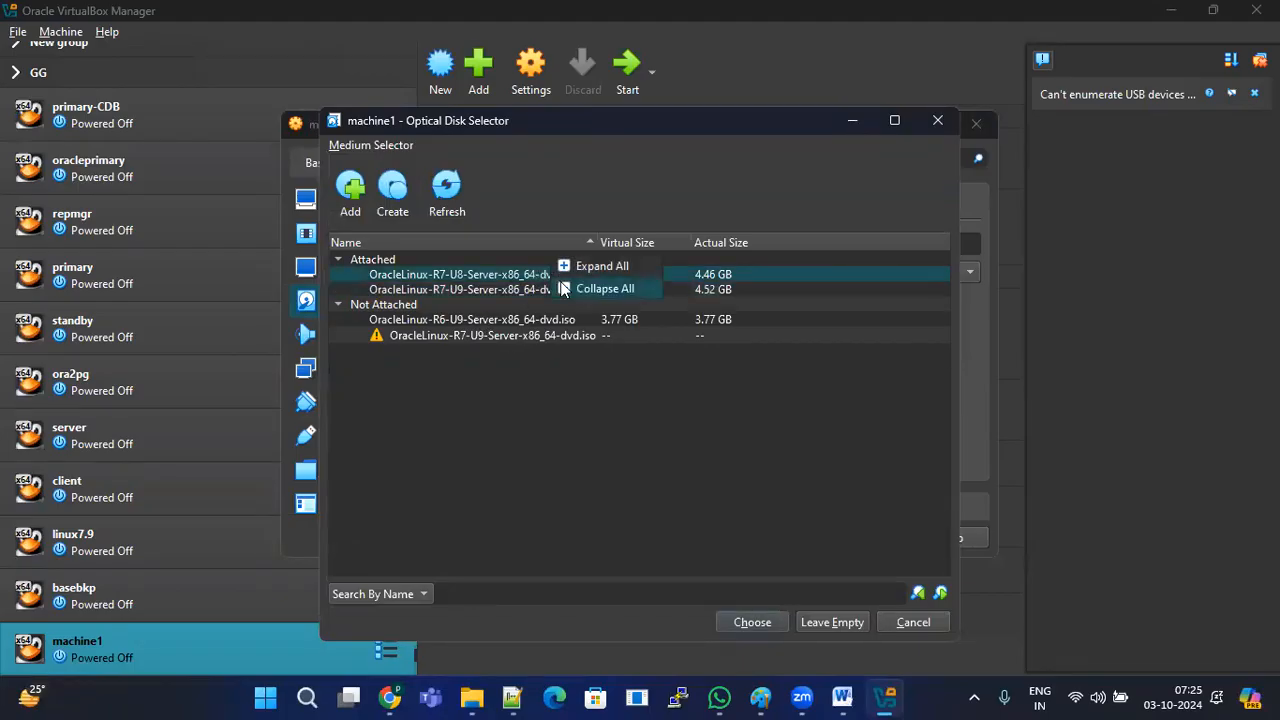
click(603, 274)
right_click(560, 283)
click(619, 291)
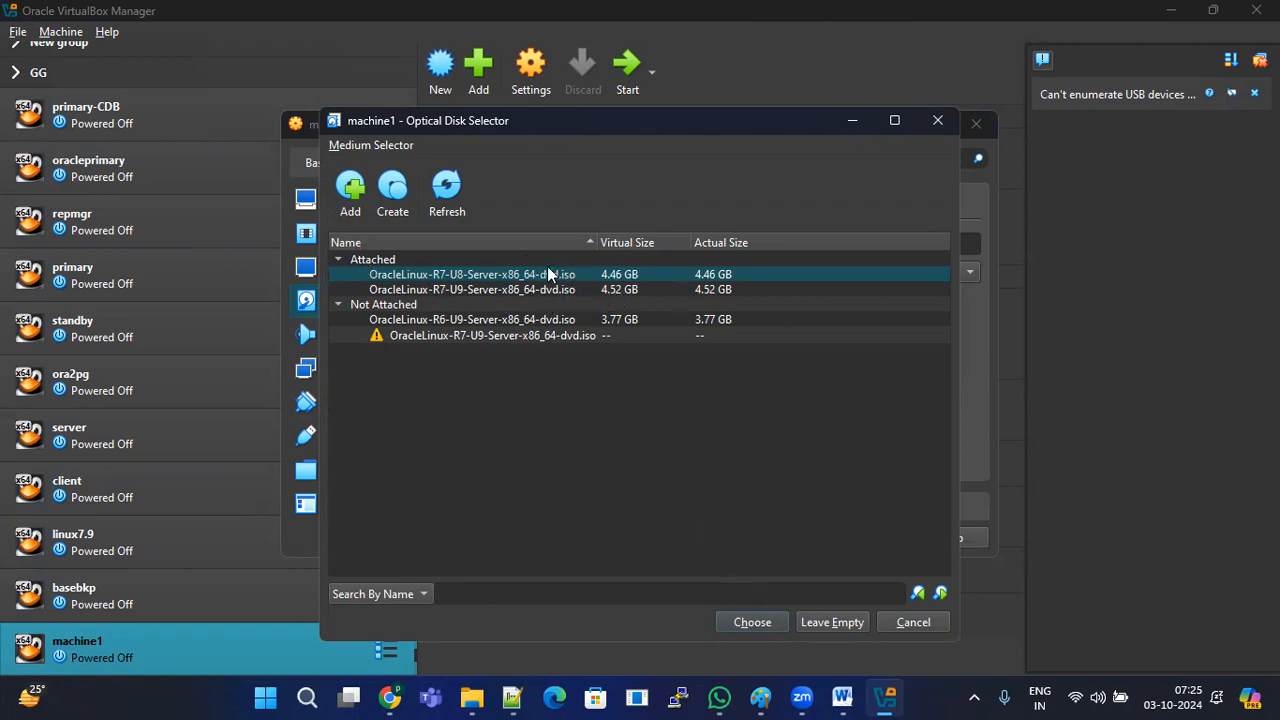
click(497, 290)
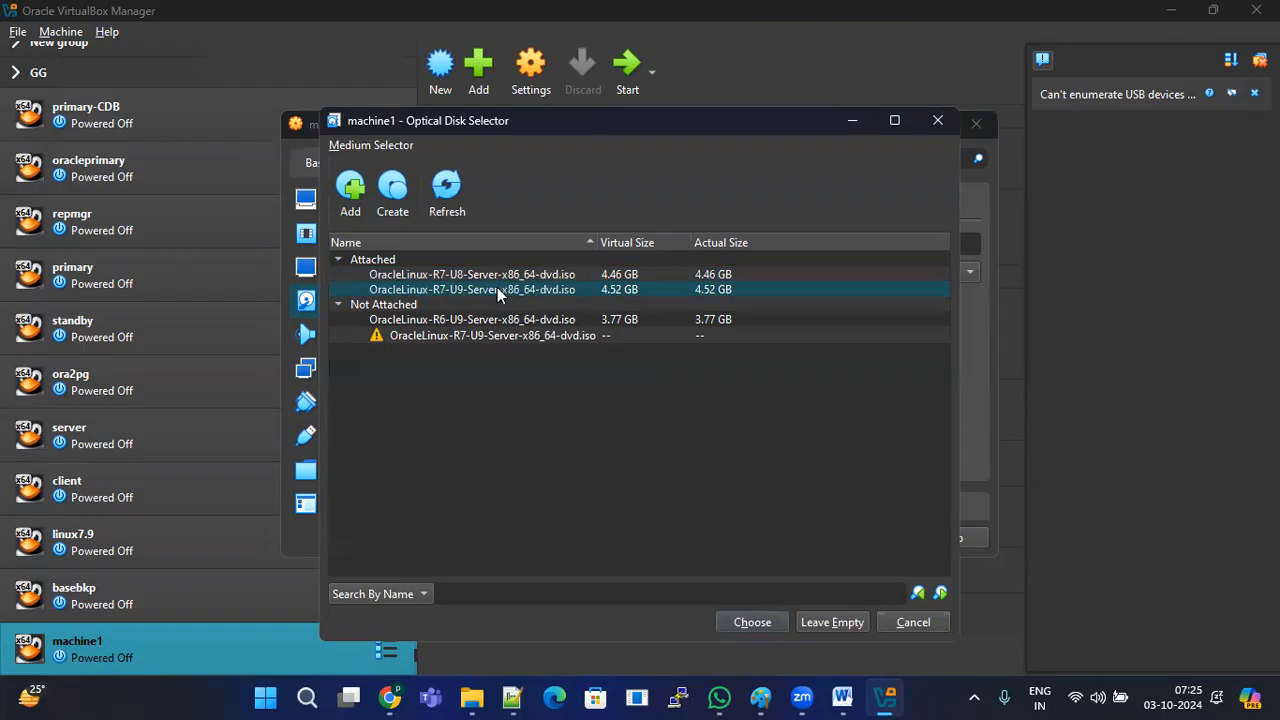
click(766, 618)
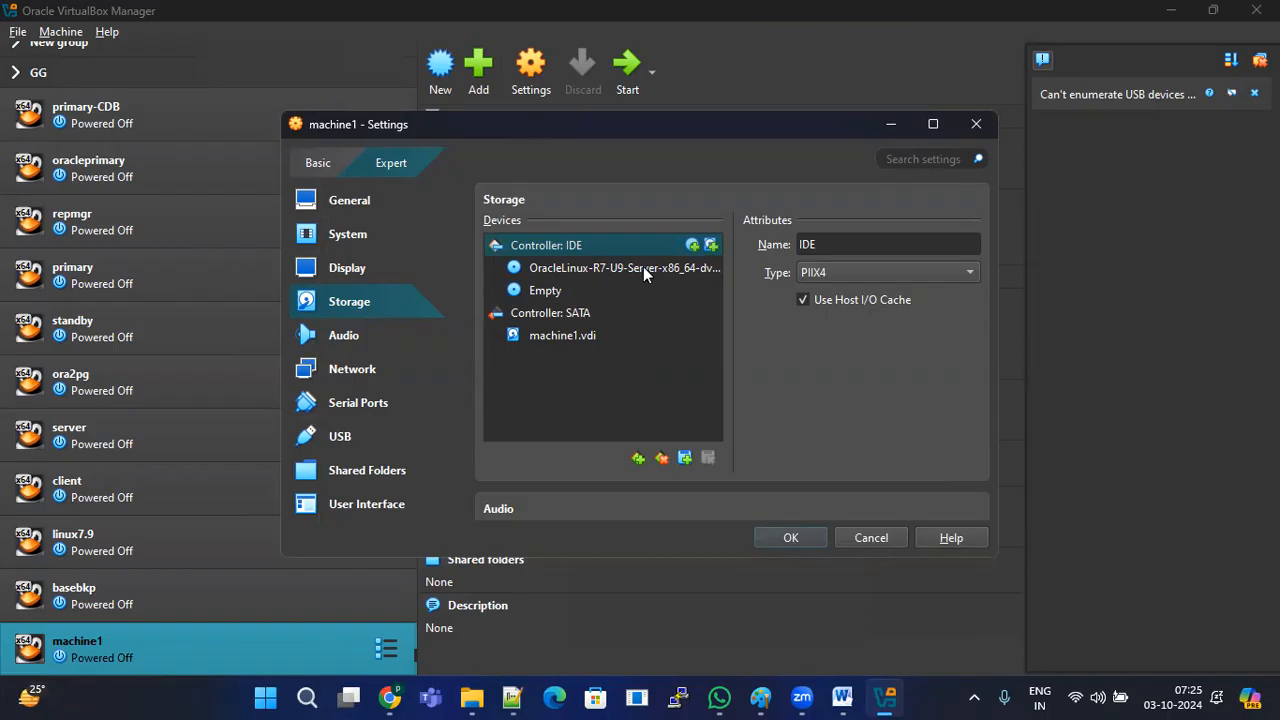
click(870, 537)
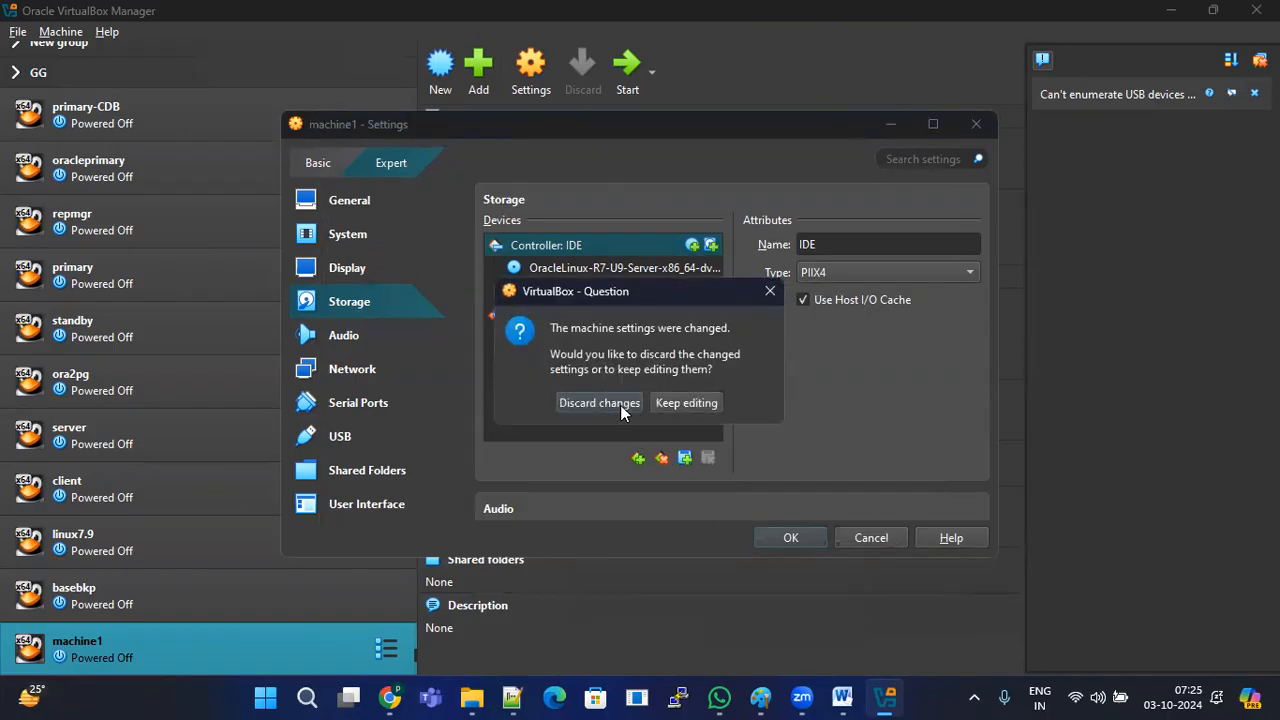
click(688, 403)
Step: Save machine1's settings and review the basebkp and machine1 details in the VM list
click(792, 534)
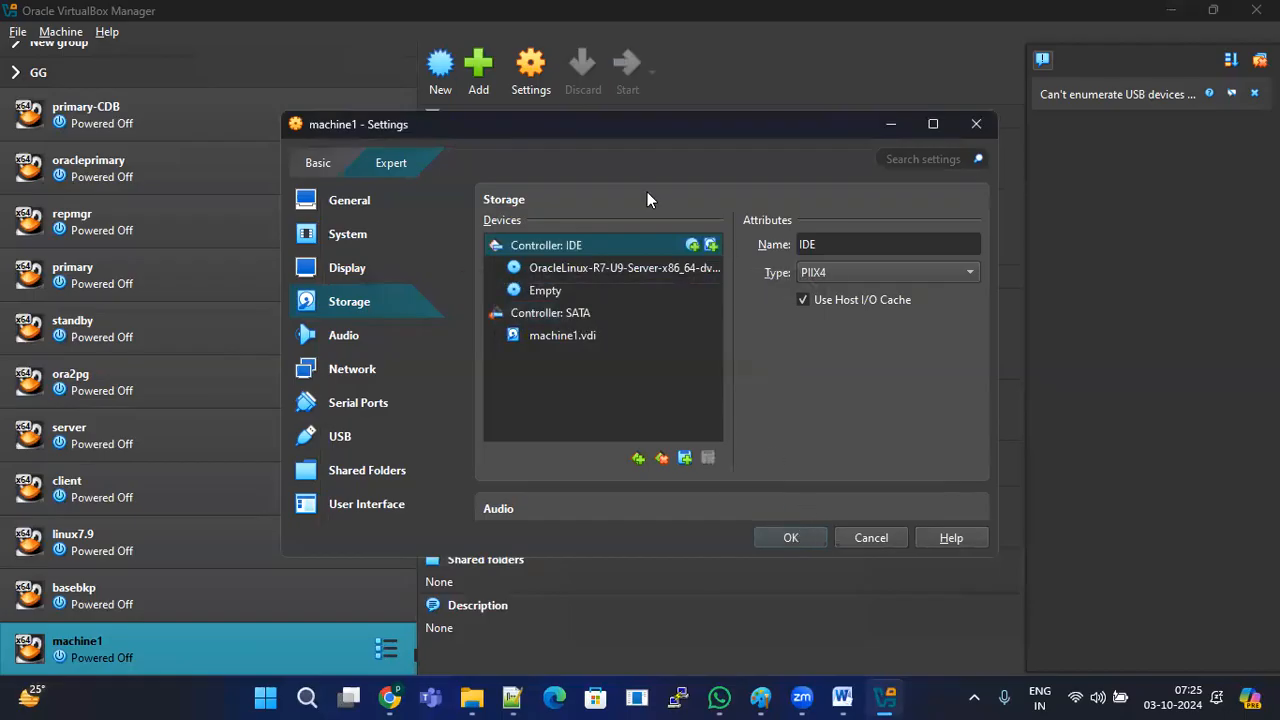
click(114, 600)
click(114, 655)
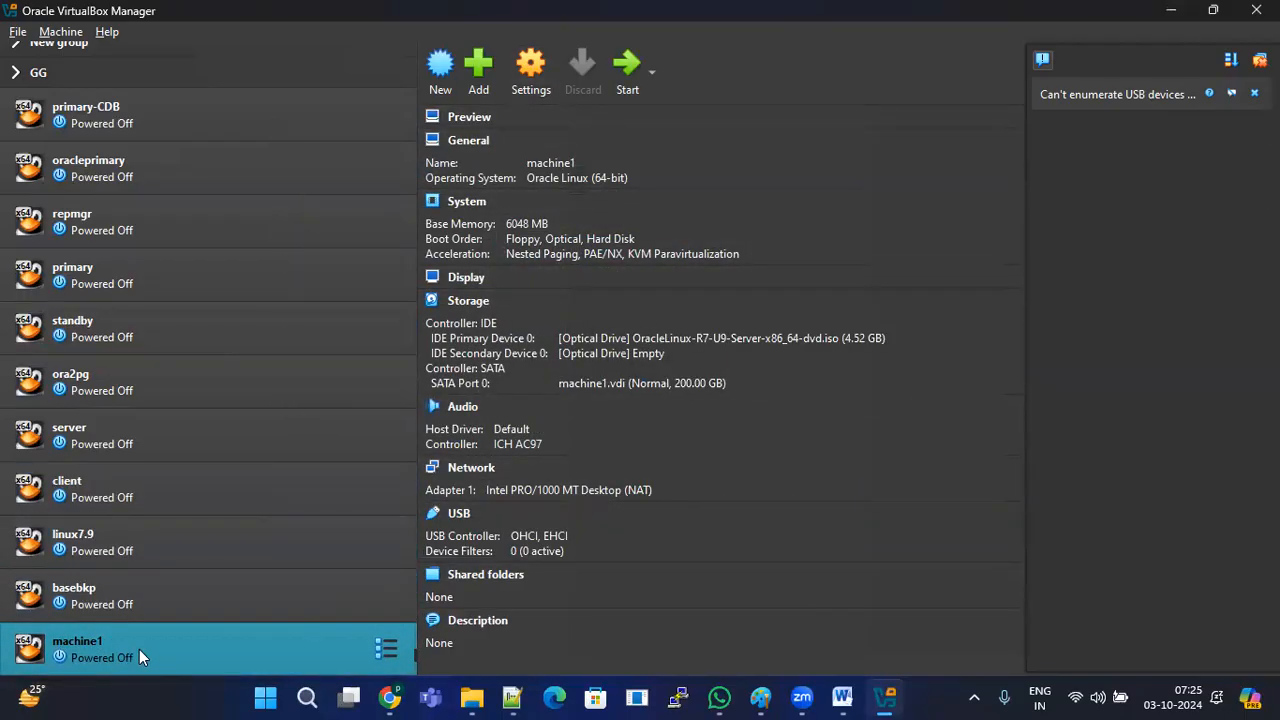
Step: Reopen machine1's Storage settings and remove the R7-U9 ISO attachment from the IDE drive
click(531, 68)
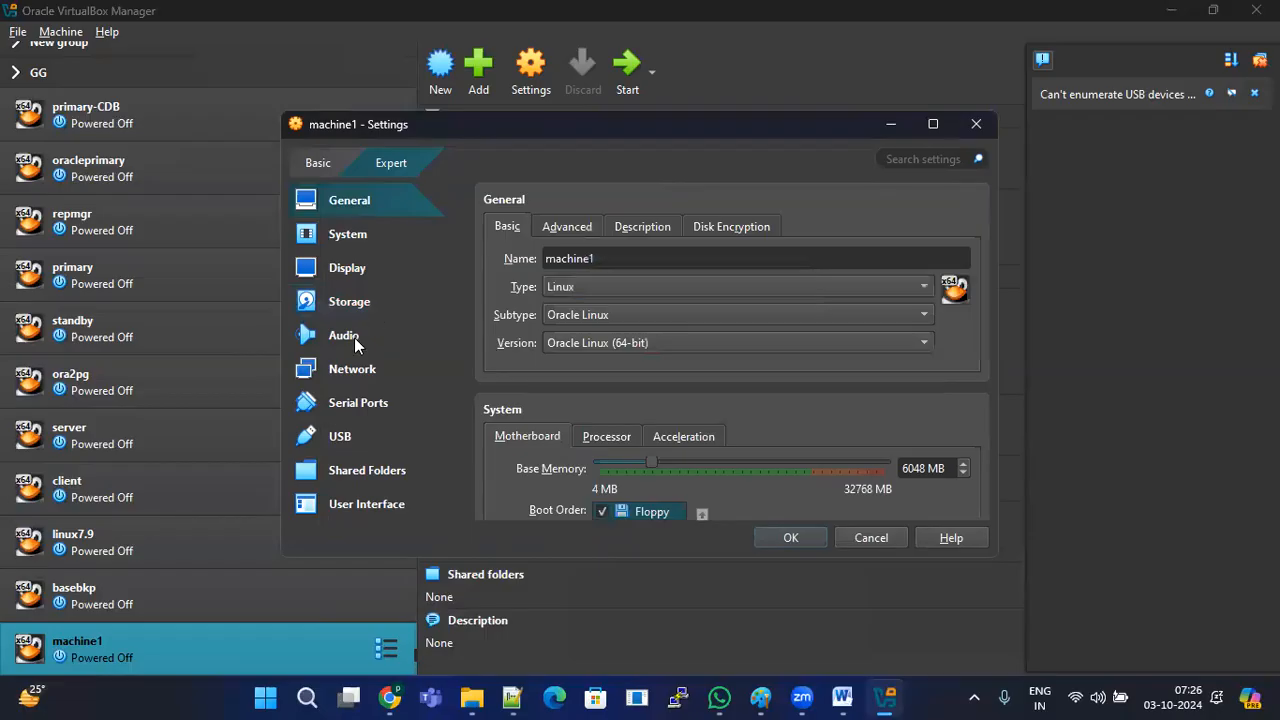
click(360, 306)
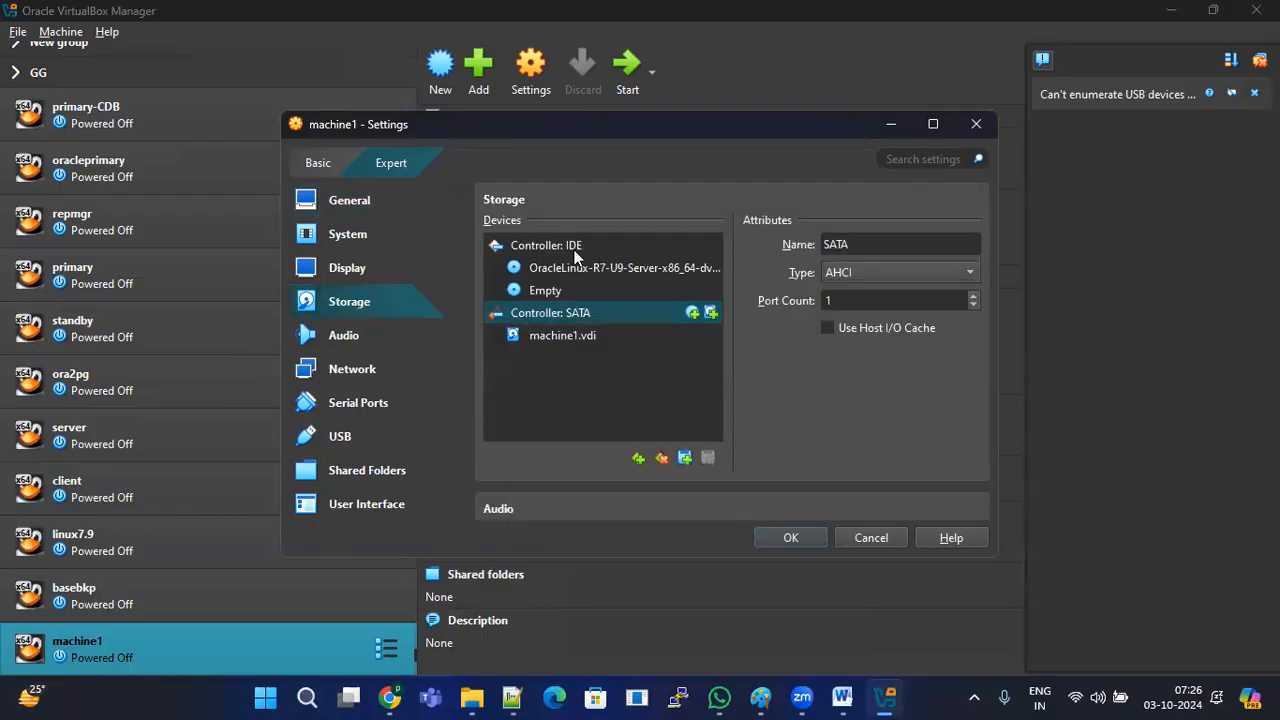
click(665, 247)
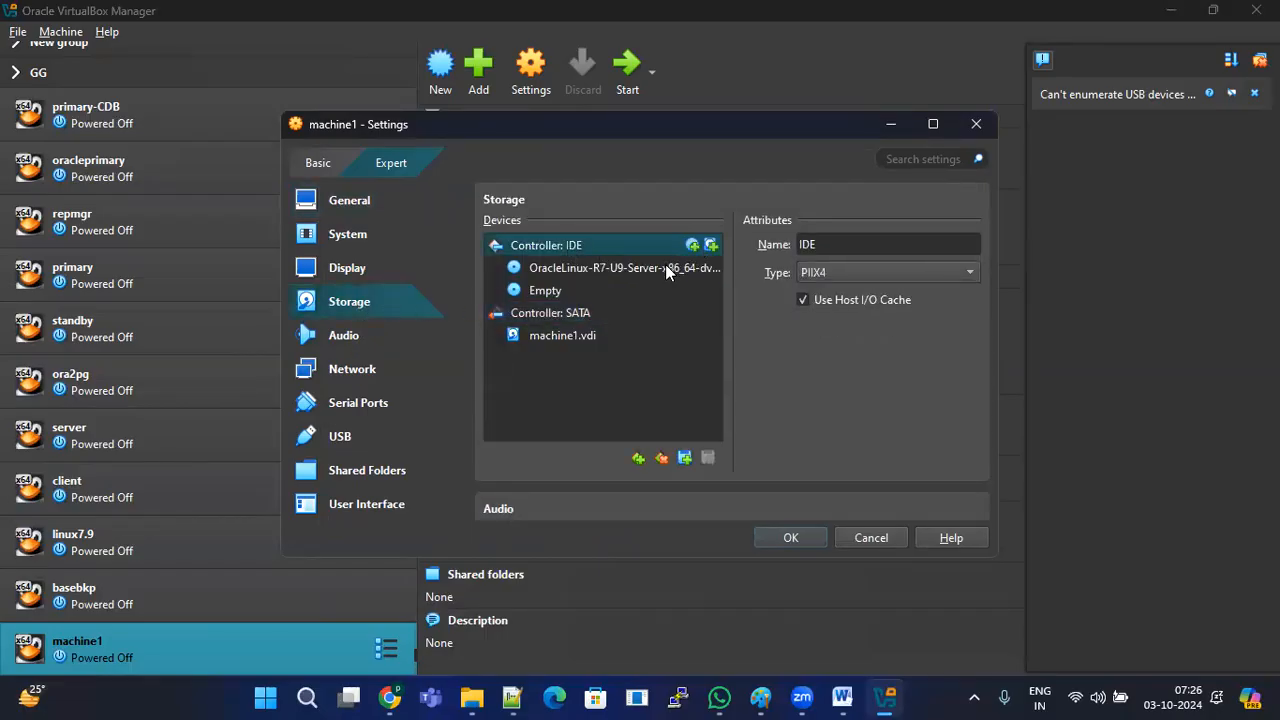
click(662, 265)
right_click(662, 265)
click(712, 278)
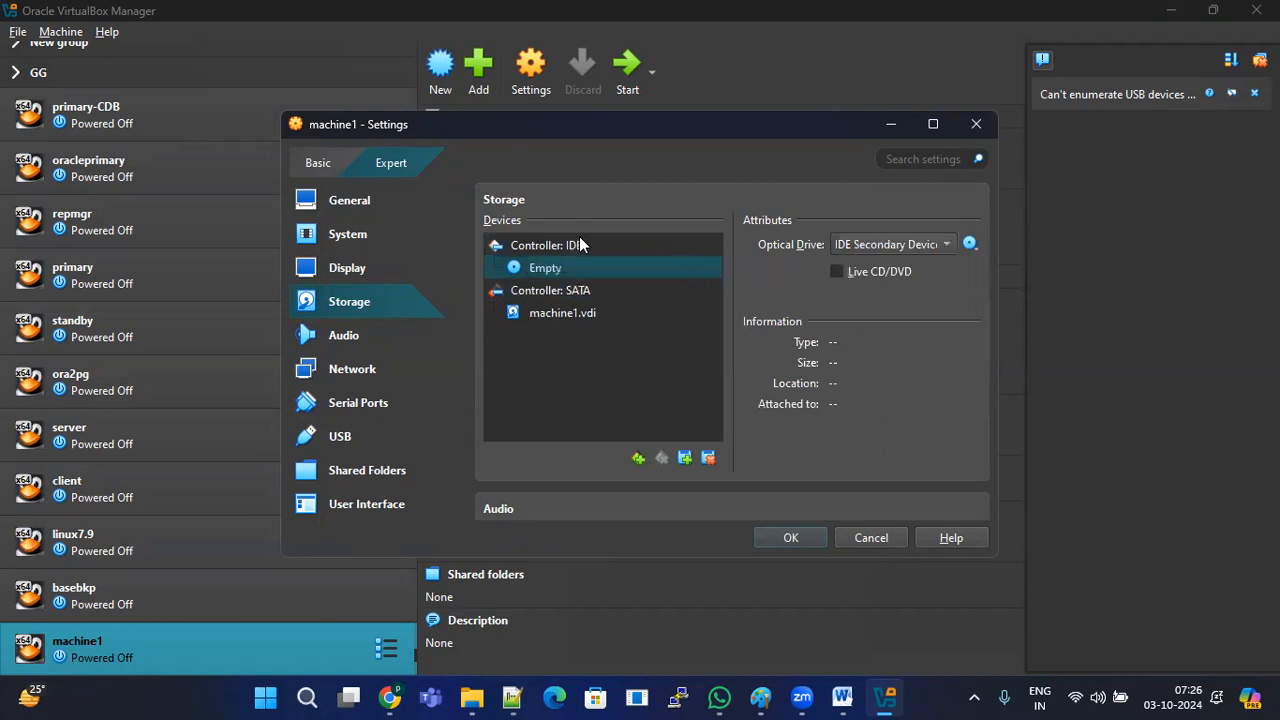
Step: Add a new IDE optical drive holding the OracleLinux R7-U9 Server DVD image
click(585, 243)
click(691, 247)
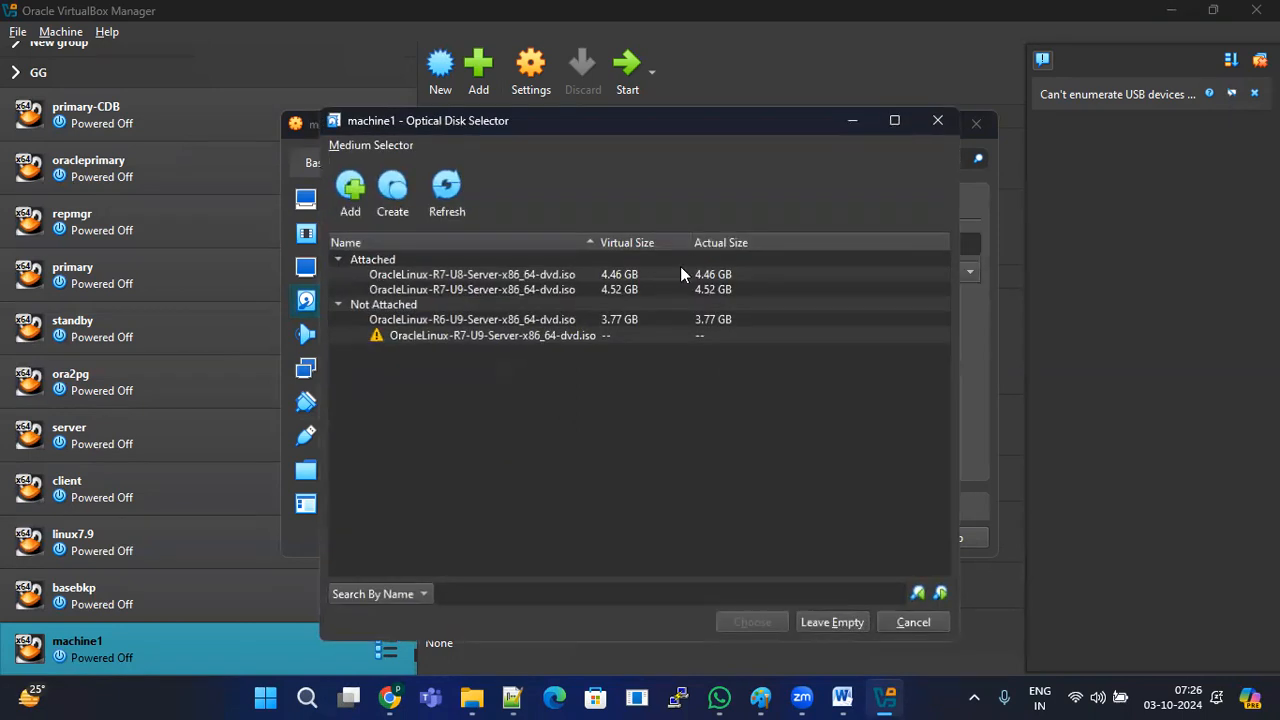
click(352, 188)
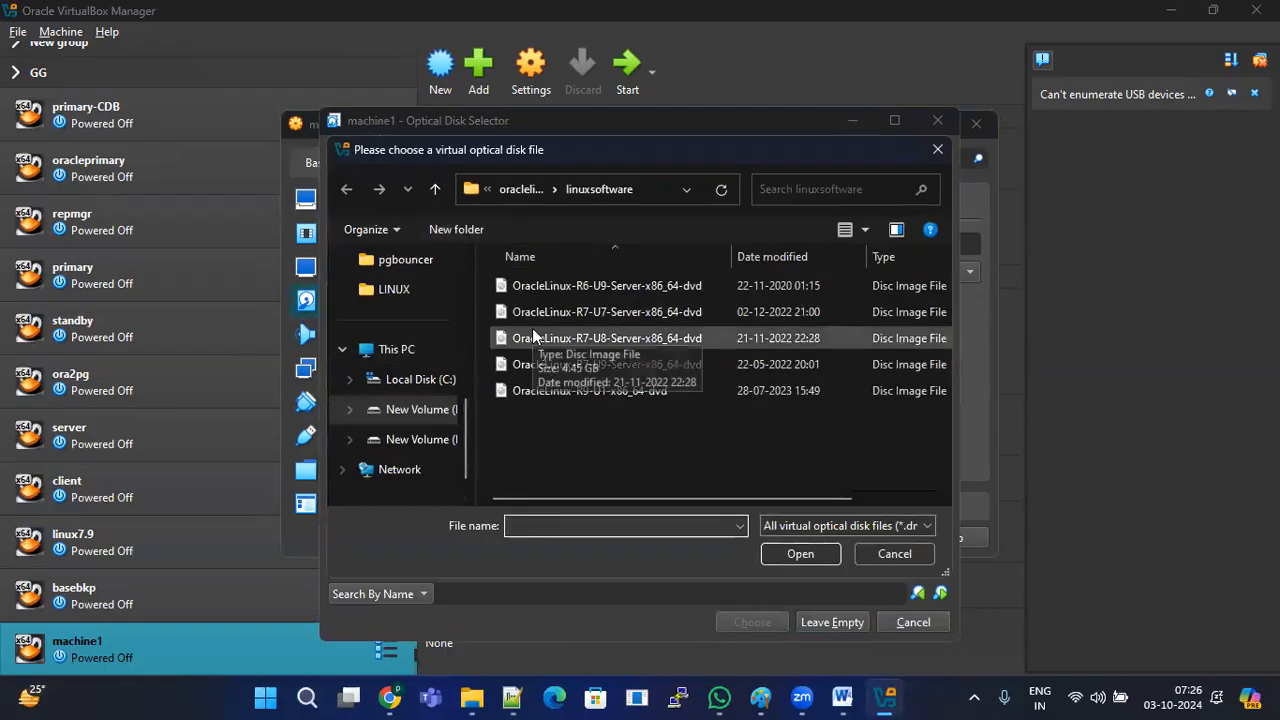
click(650, 188)
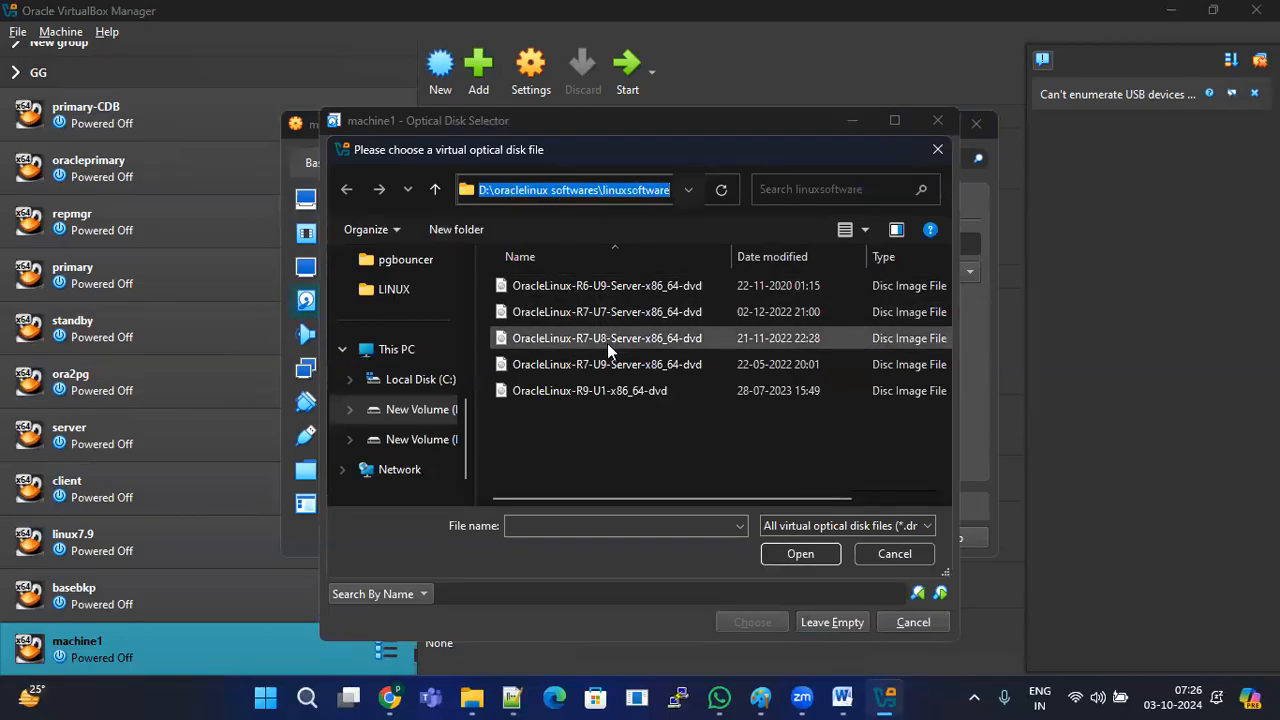
click(617, 364)
click(798, 554)
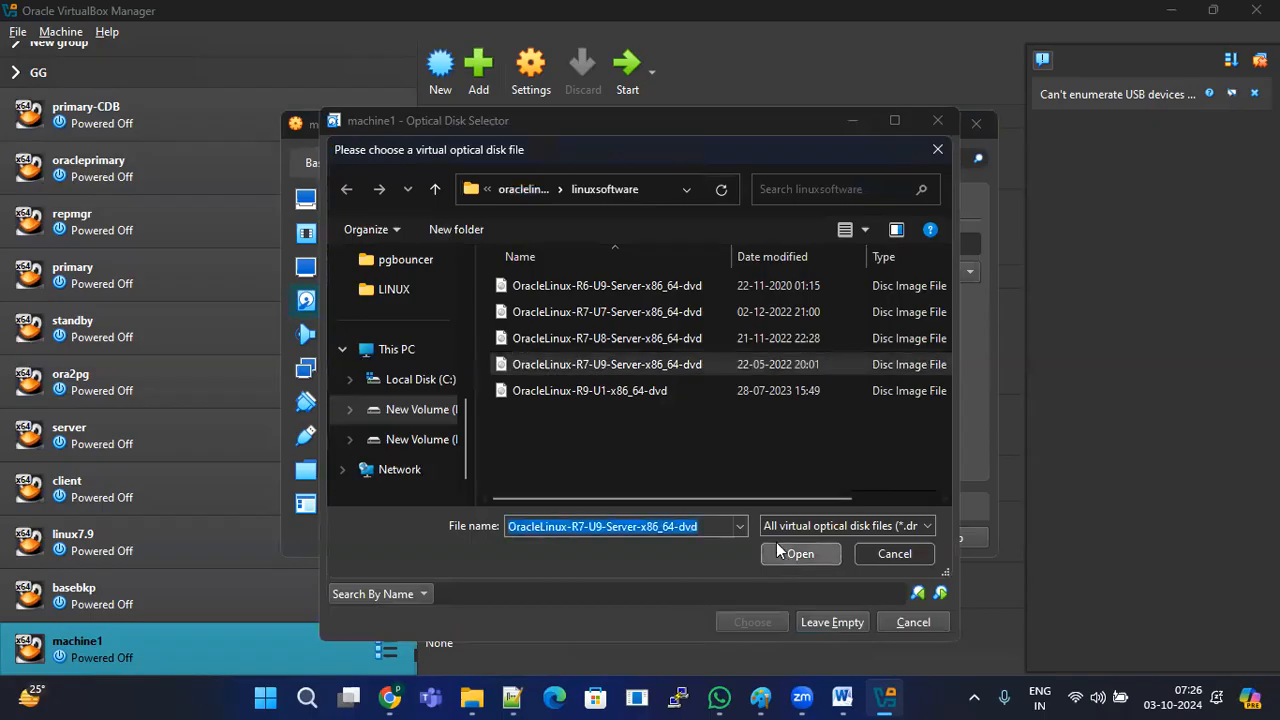
click(774, 622)
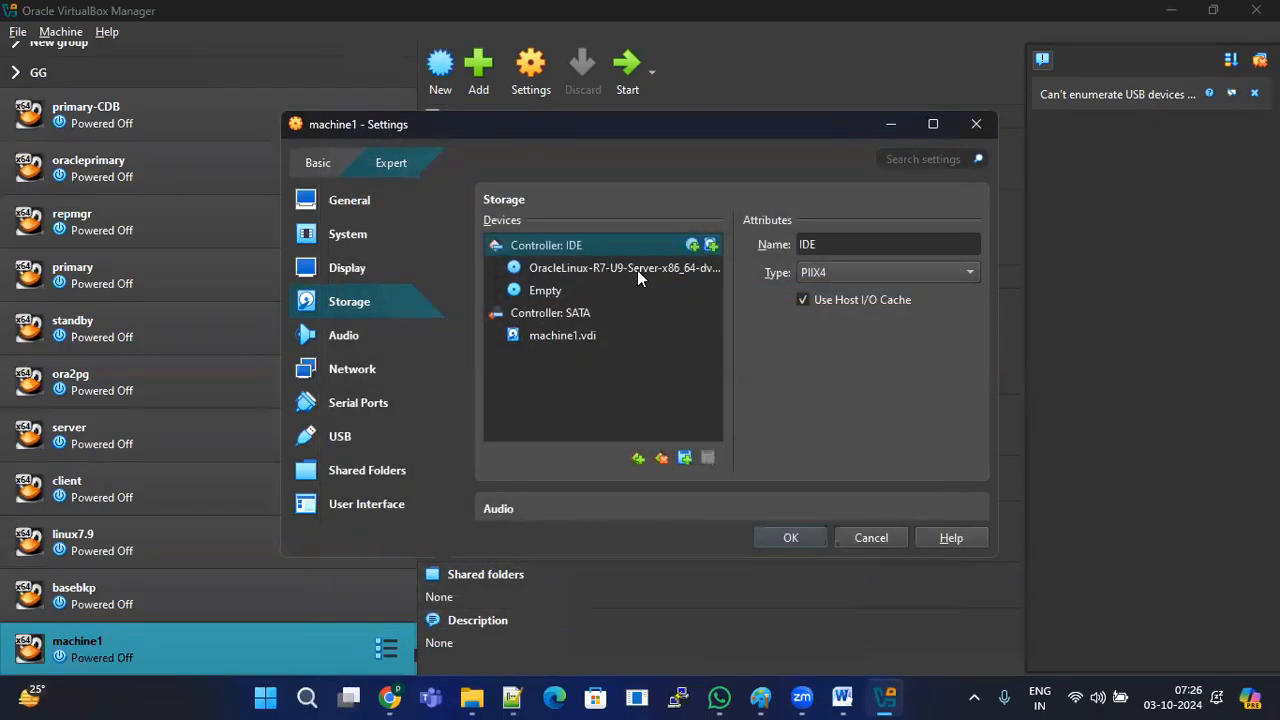
Step: Check the attached ISO and IDE controller details, then return to General settings
click(695, 270)
click(585, 247)
click(352, 202)
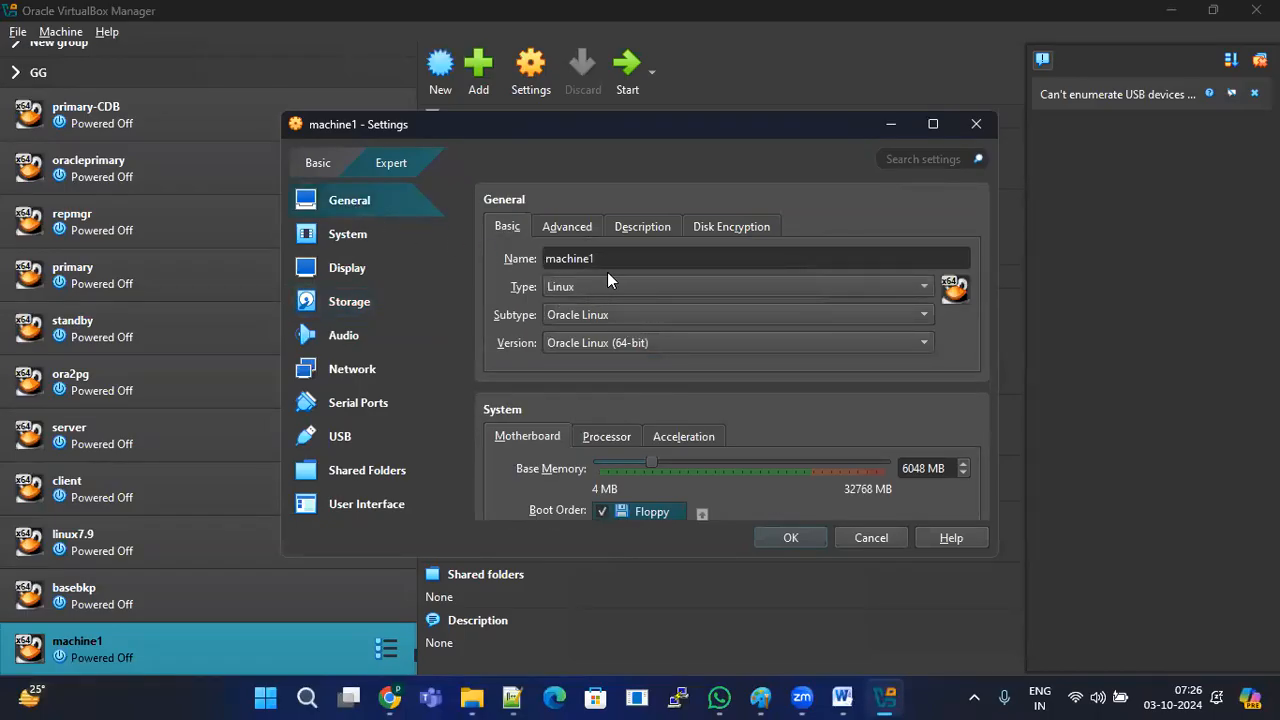
Step: Set machine1's System pointing device to USB Multi-Touch Tablet, then view Display and Storage
click(366, 234)
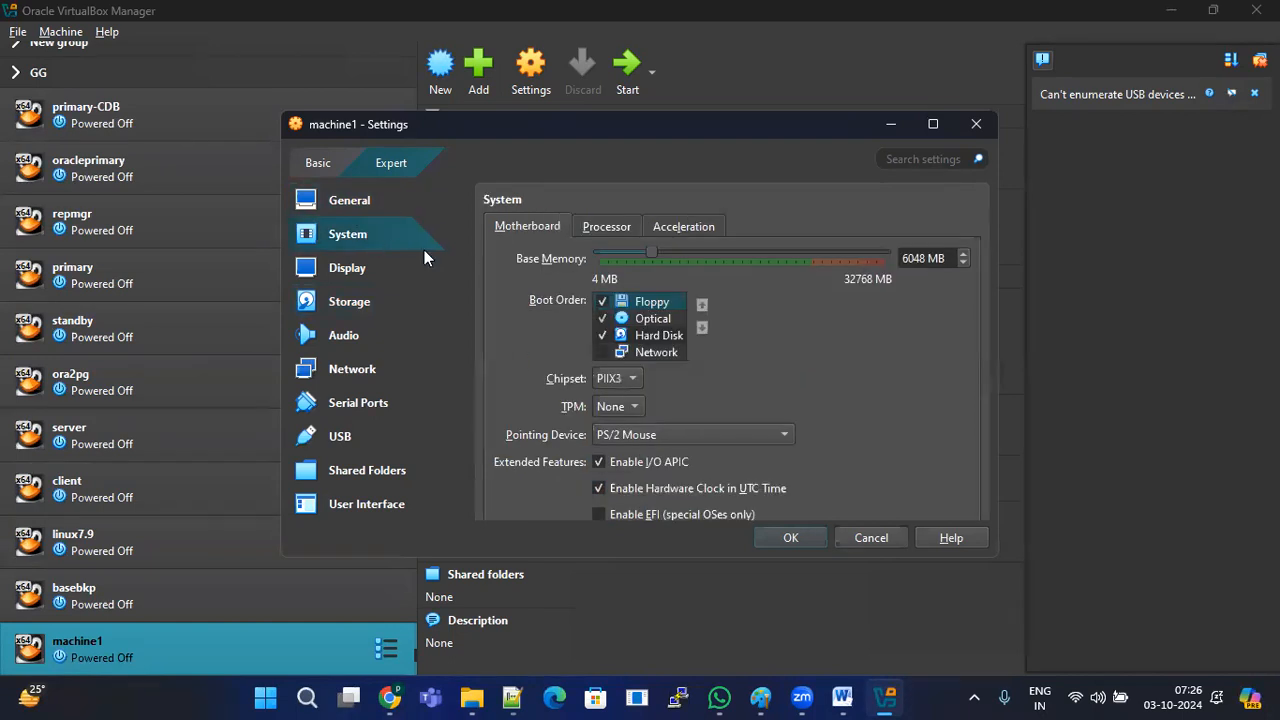
click(650, 435)
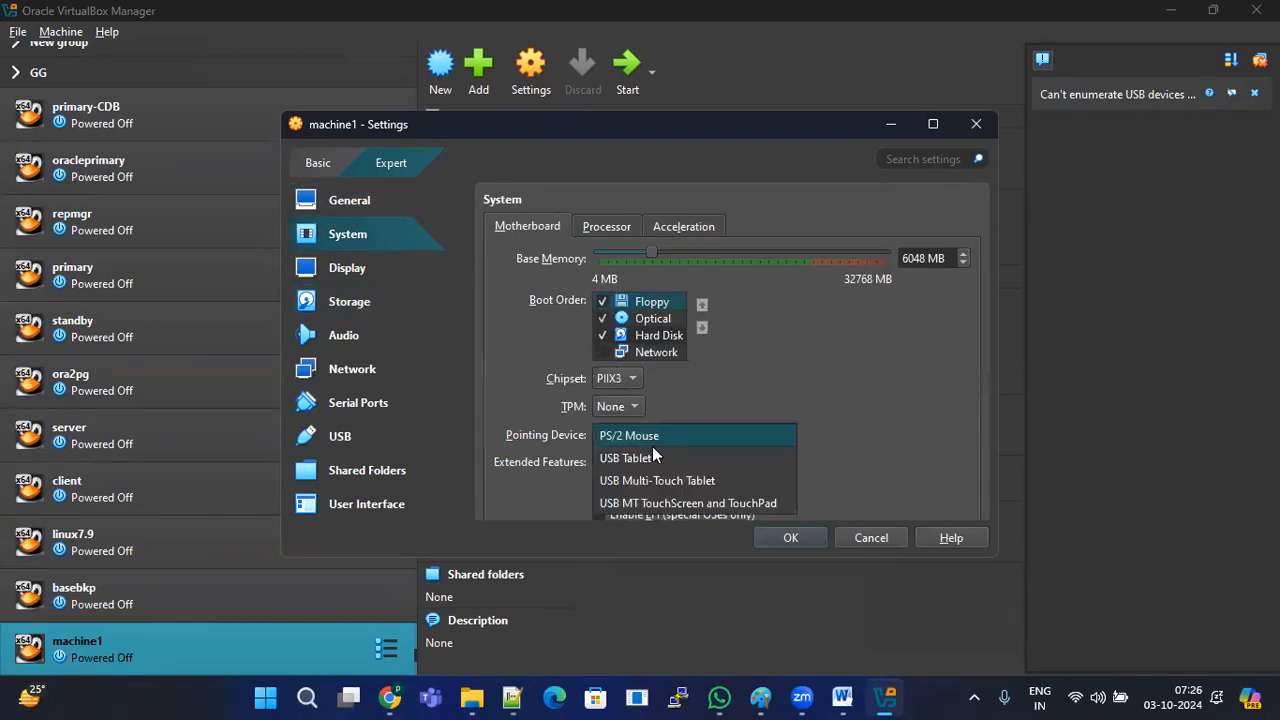
click(699, 481)
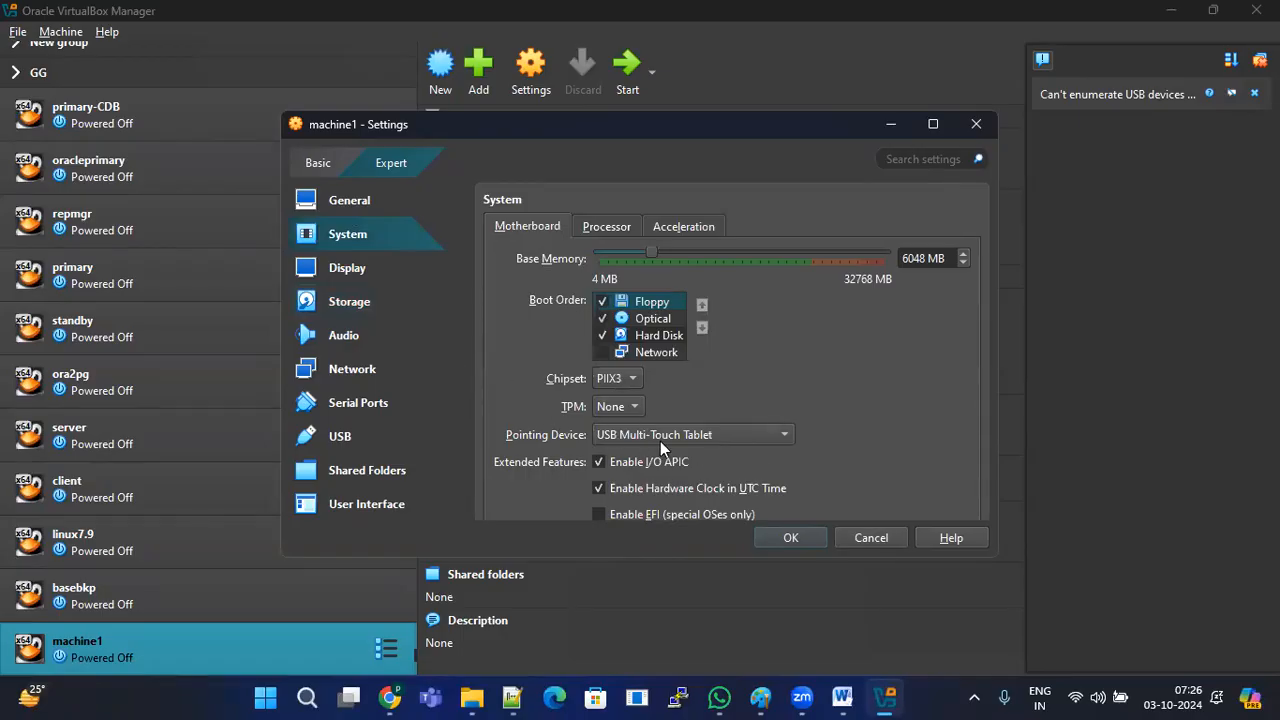
click(742, 435)
click(655, 435)
click(358, 273)
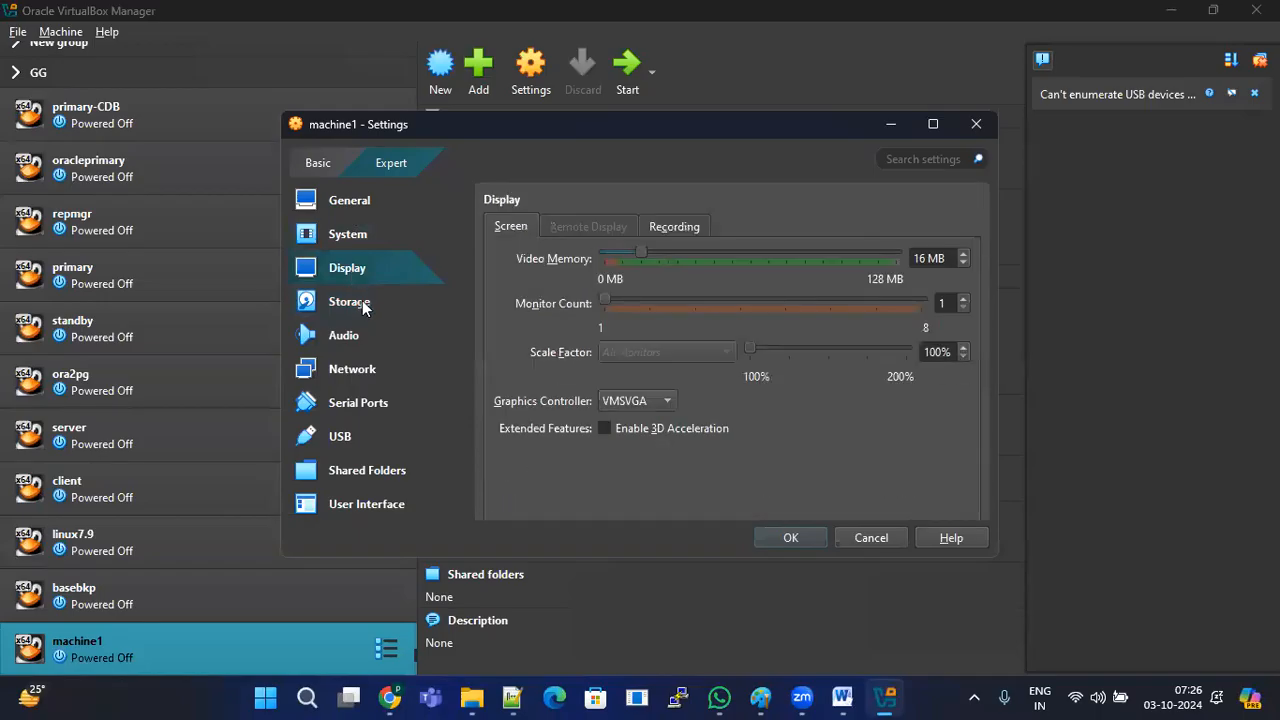
click(375, 302)
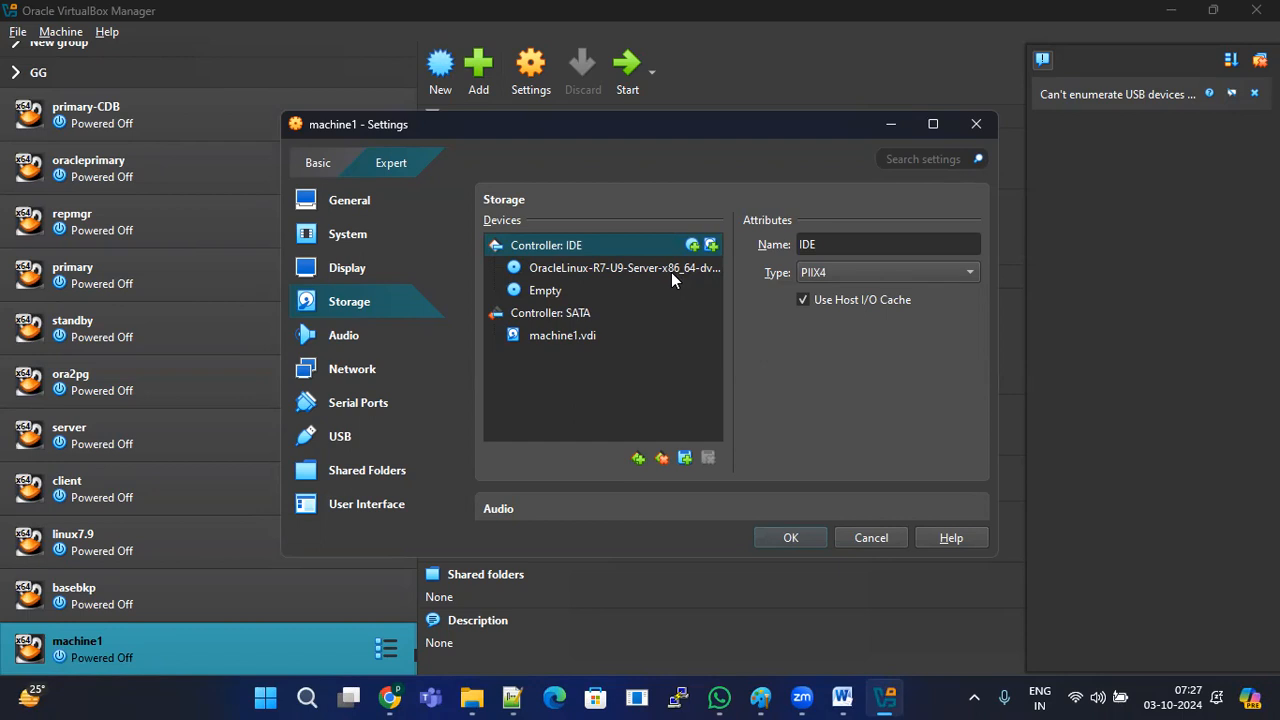
Step: Attach machine1's Network Adapter 1 to Bridged Adapter
click(668, 270)
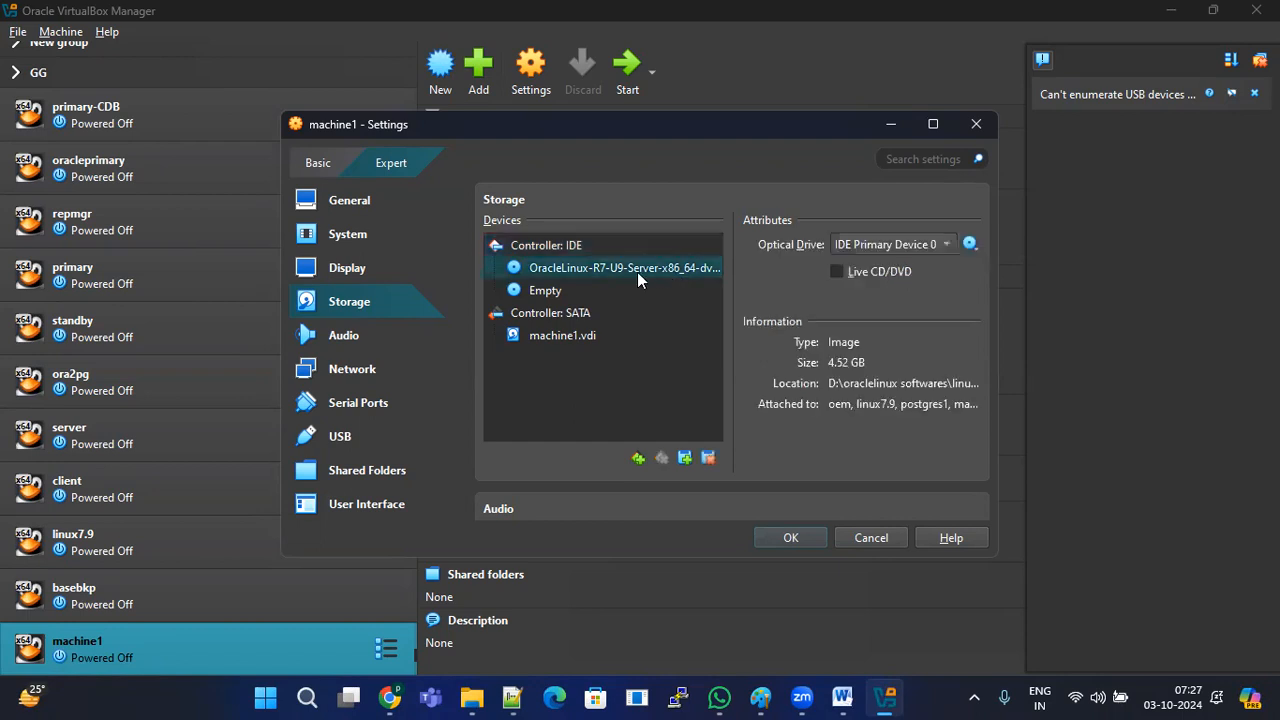
click(362, 370)
click(712, 285)
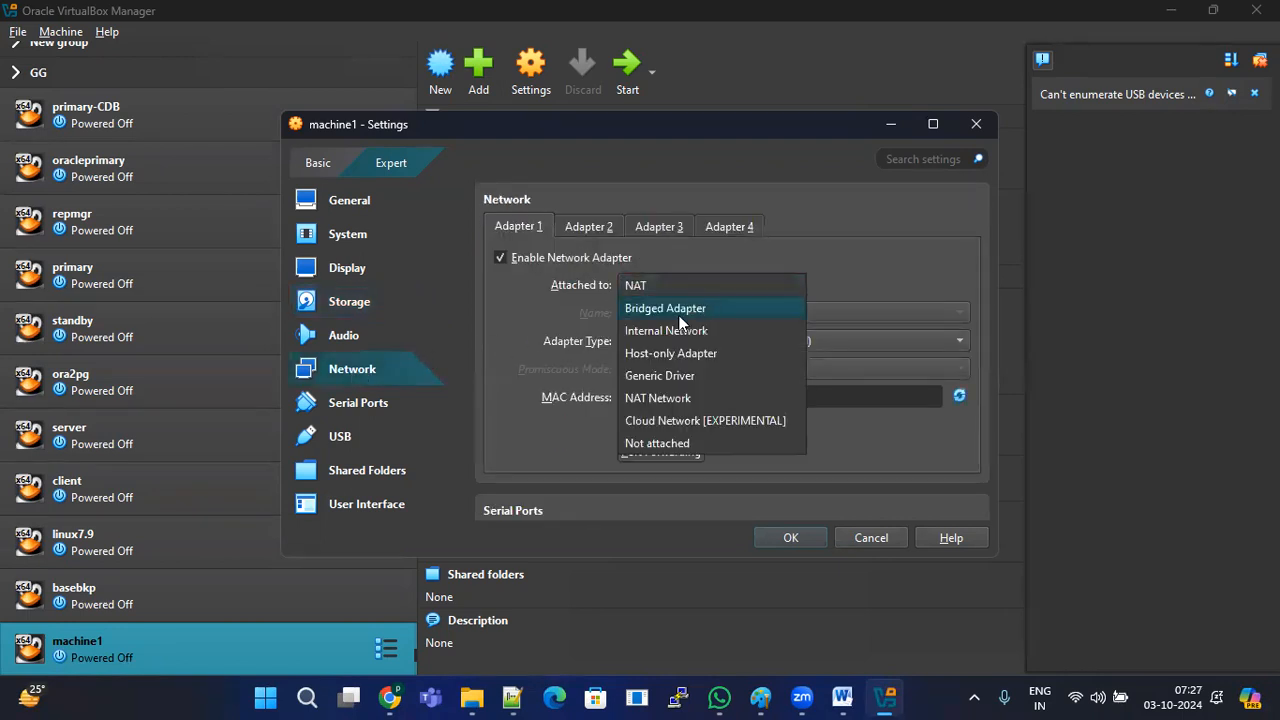
click(686, 309)
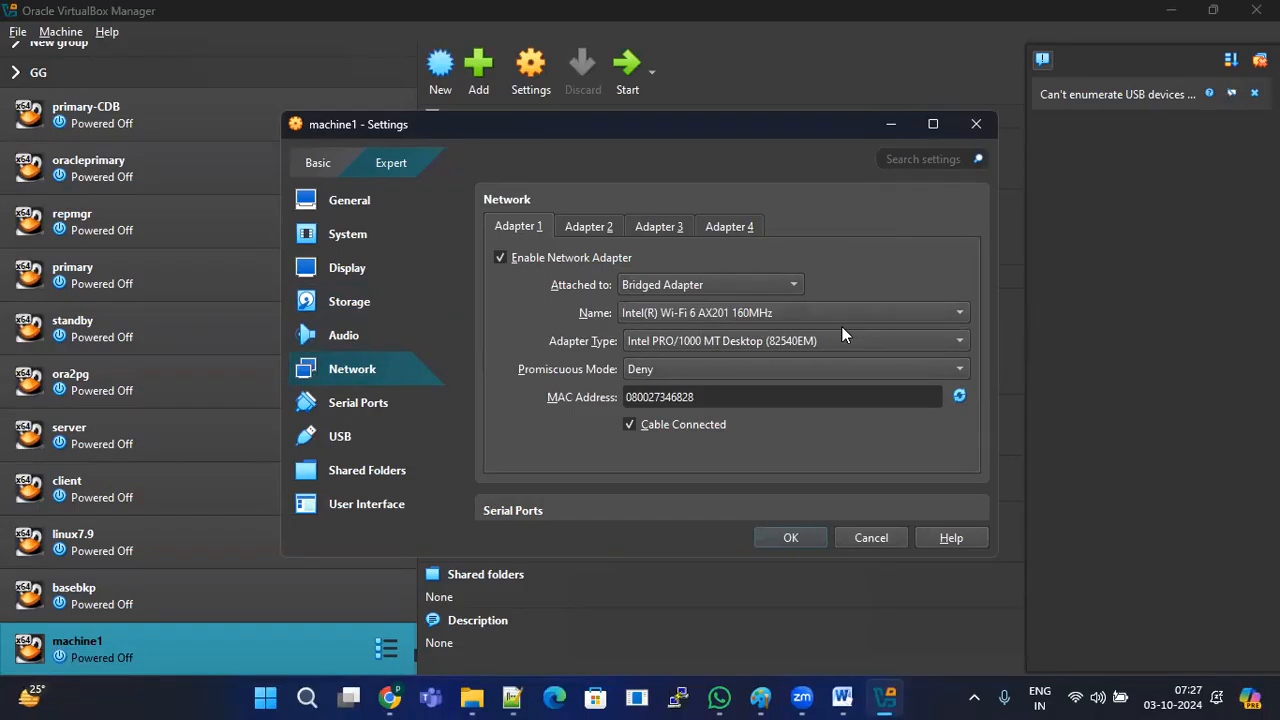
Step: Confirm USB Multi-Touch Tablet and Bridged Adapter settings, then save them with OK
click(346, 234)
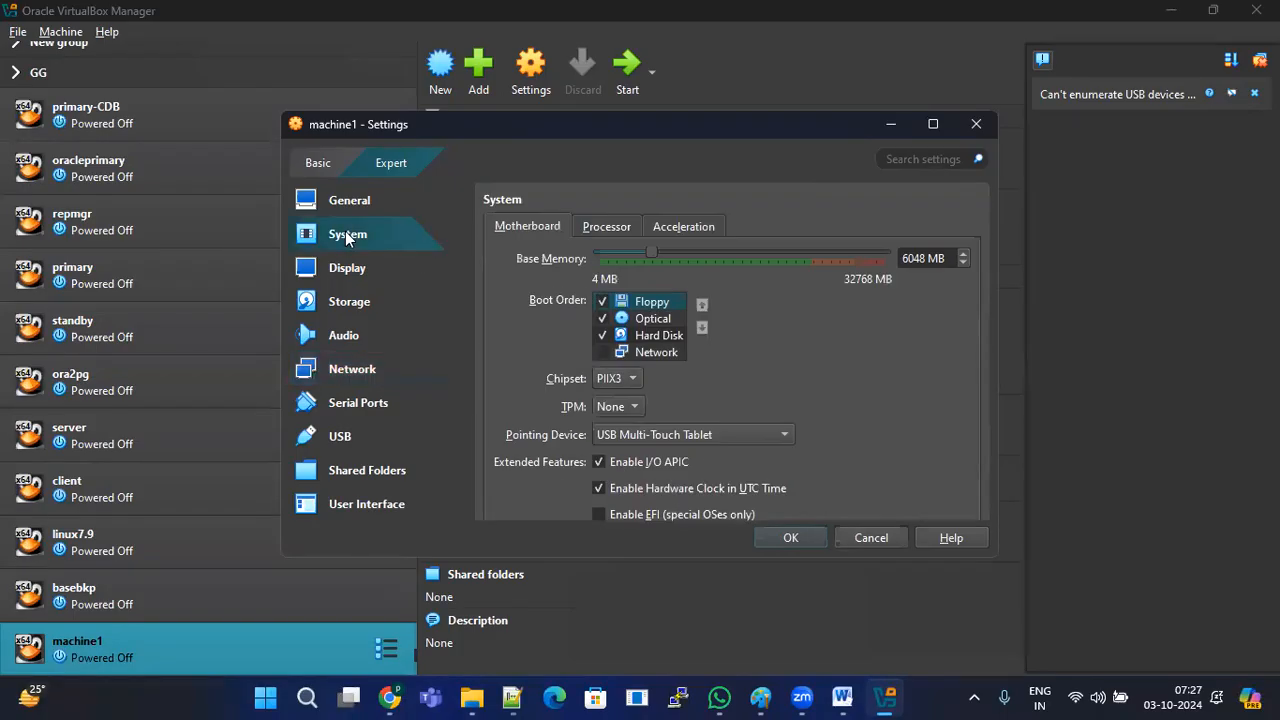
click(669, 442)
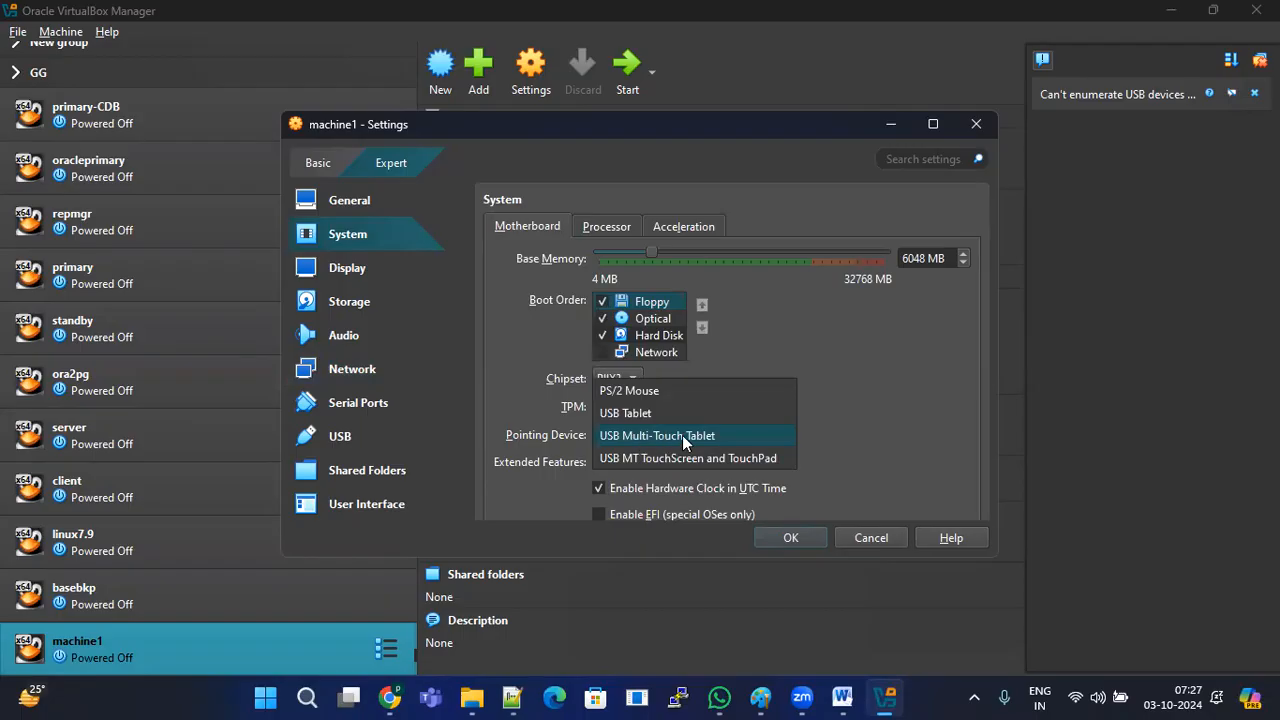
click(682, 435)
click(350, 300)
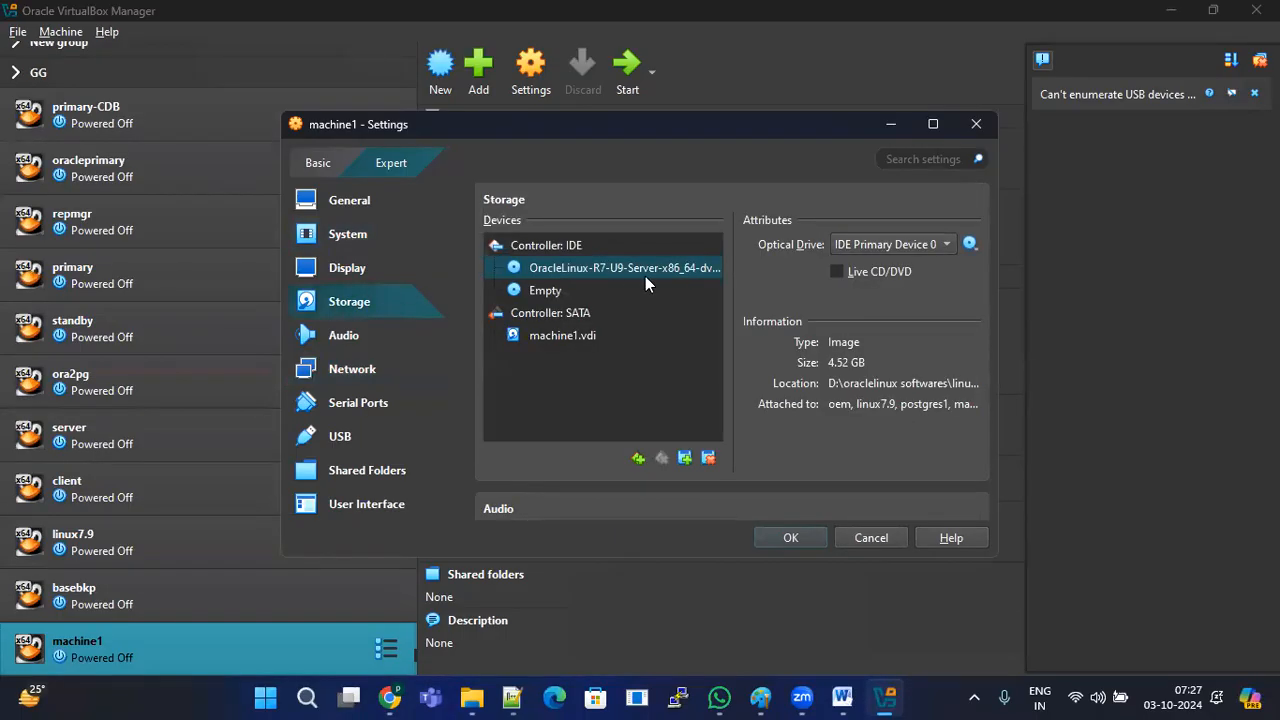
click(401, 369)
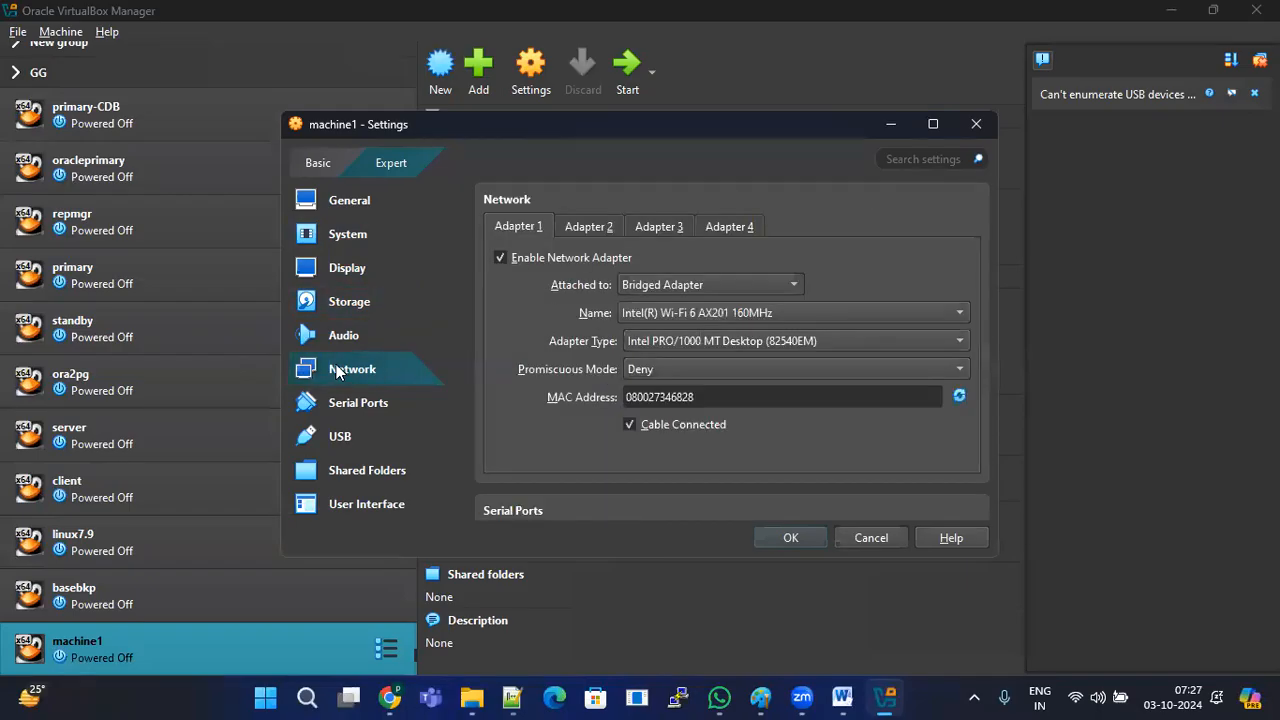
click(684, 285)
click(707, 285)
click(791, 533)
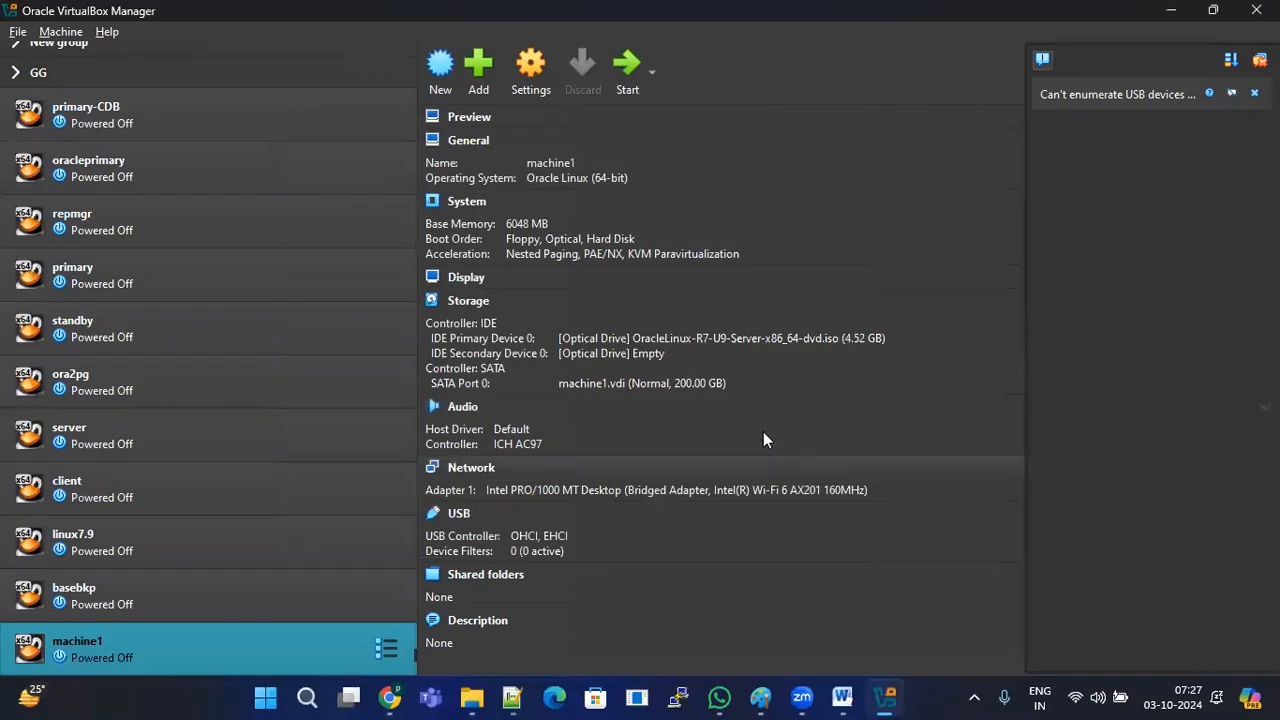
Step: Start machine1 to boot into the Oracle Linux 7.9 boot menu
click(628, 76)
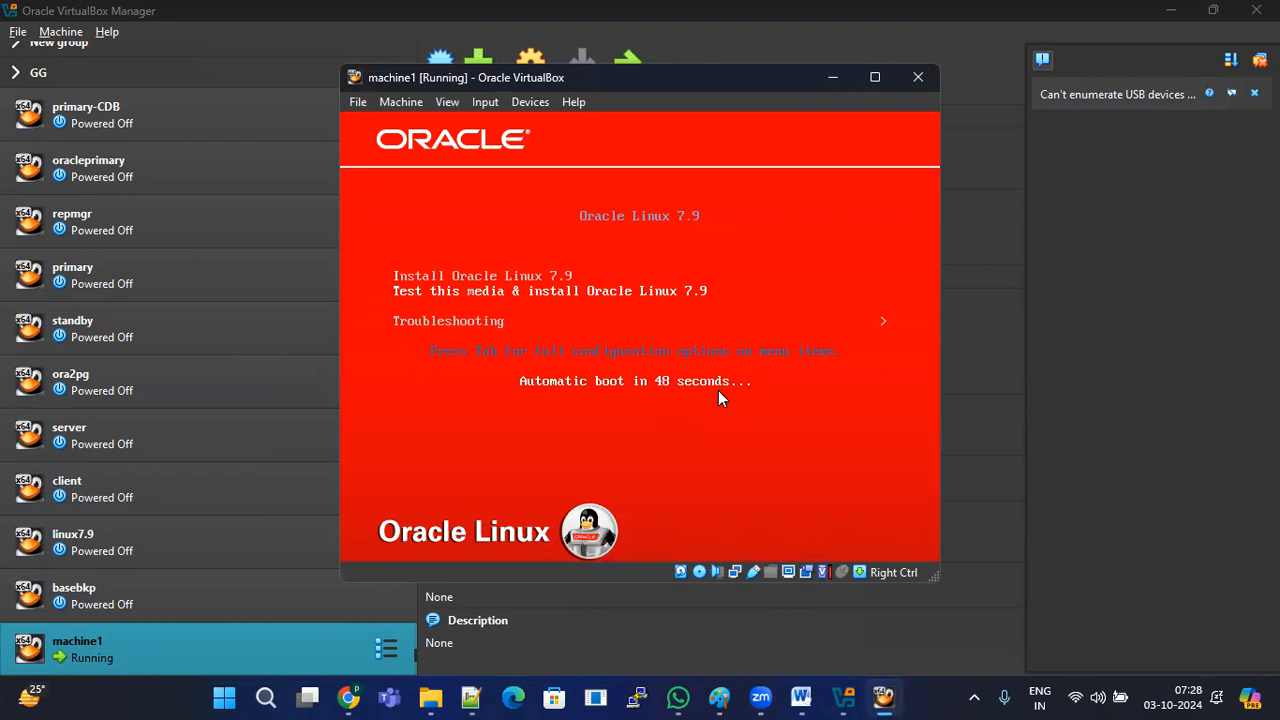
Step: Launch the Oracle Linux 7.9 installer from the boot menu, then scroll the Word guide
key(Return)
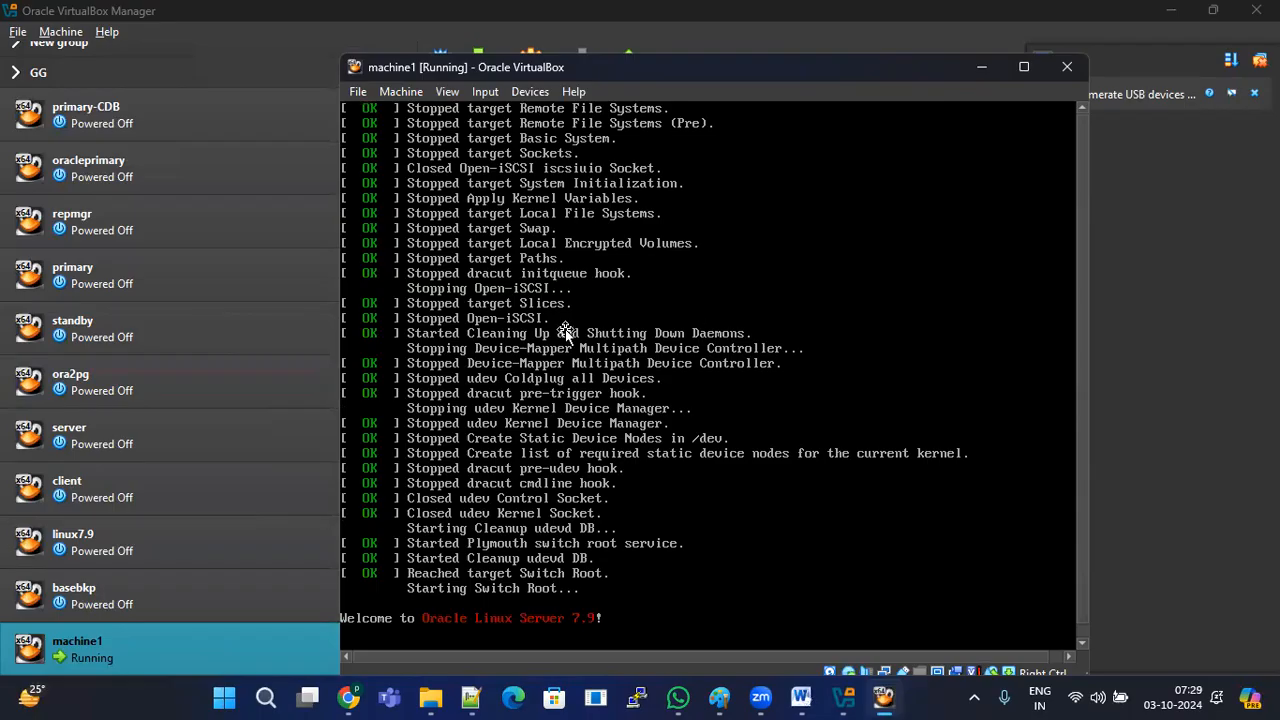
scroll(706, 404, down, 12)
Step: Scroll the Word guide through the virtual hard disk creation steps, then switch to Chrome
scroll(710, 401, down, 18)
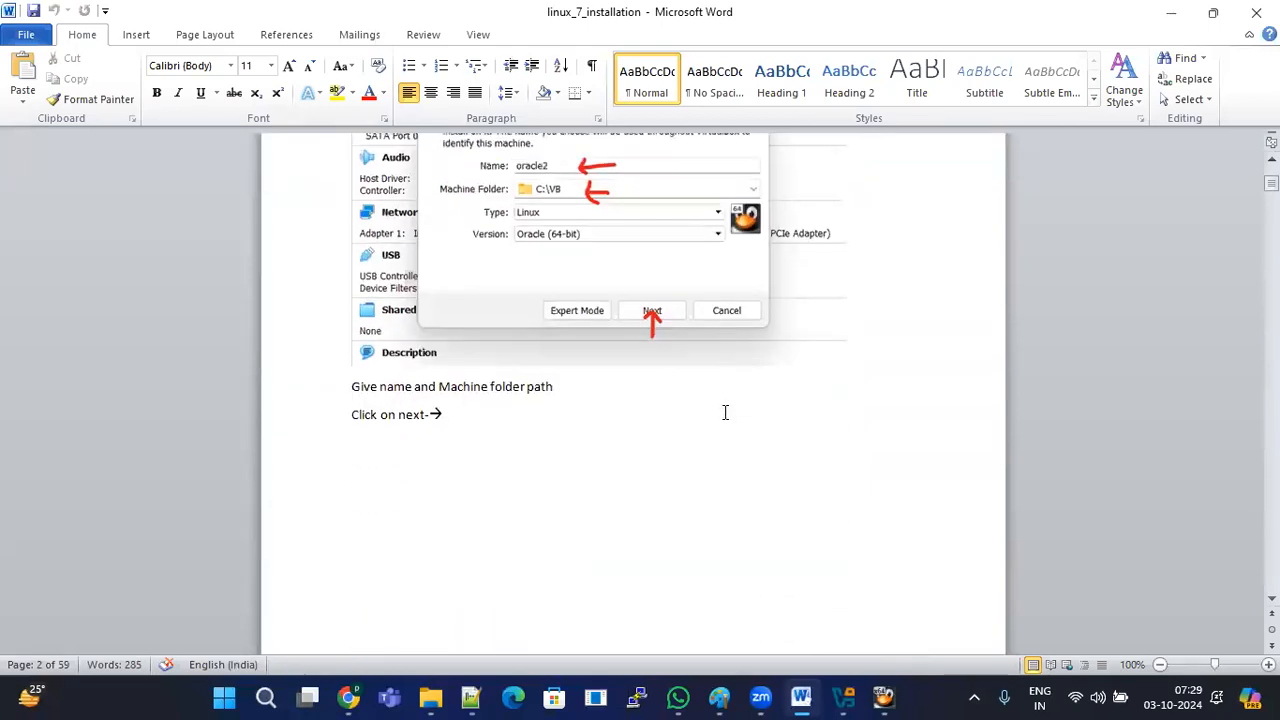
scroll(725, 412, down, 15)
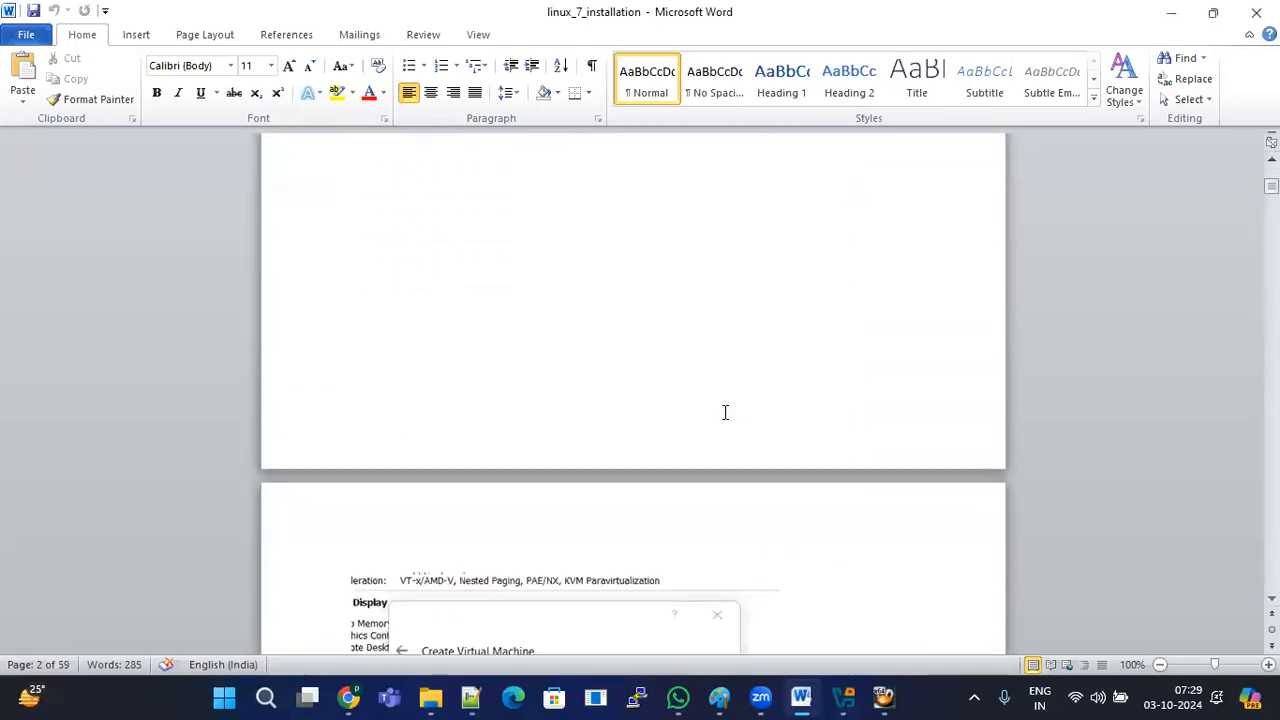
scroll(725, 416, down, 15)
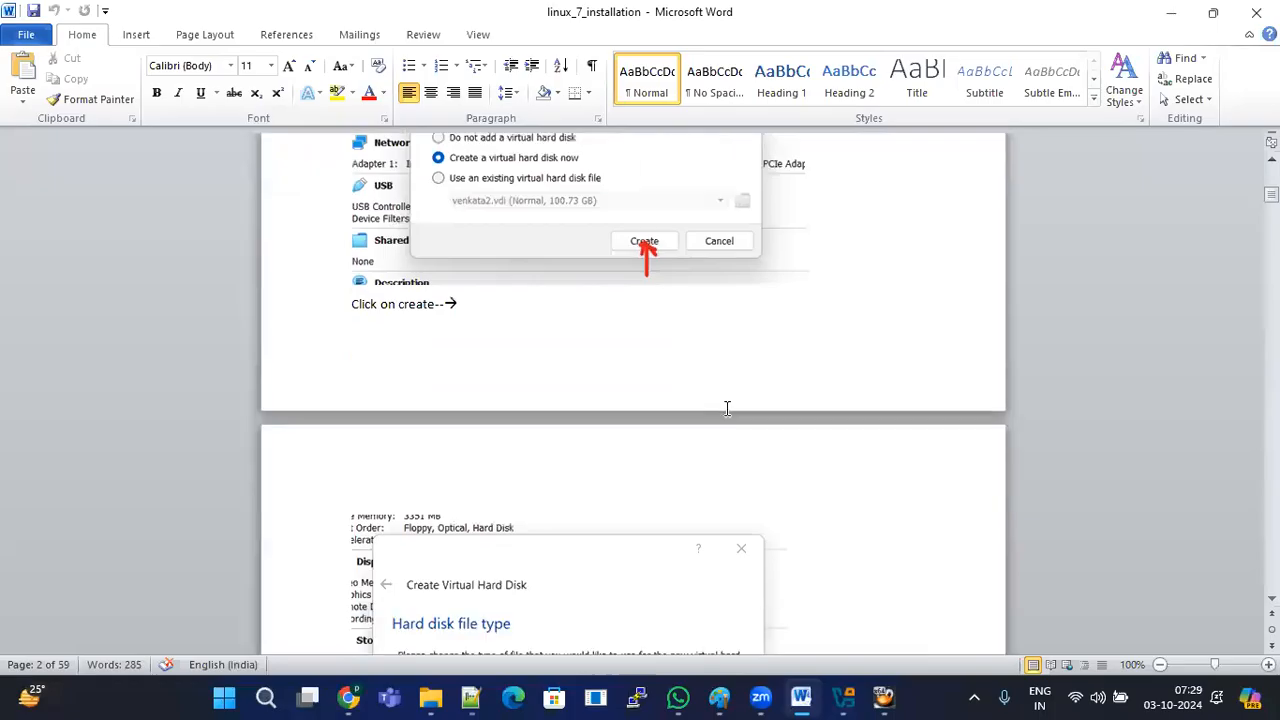
scroll(727, 411, down, 15)
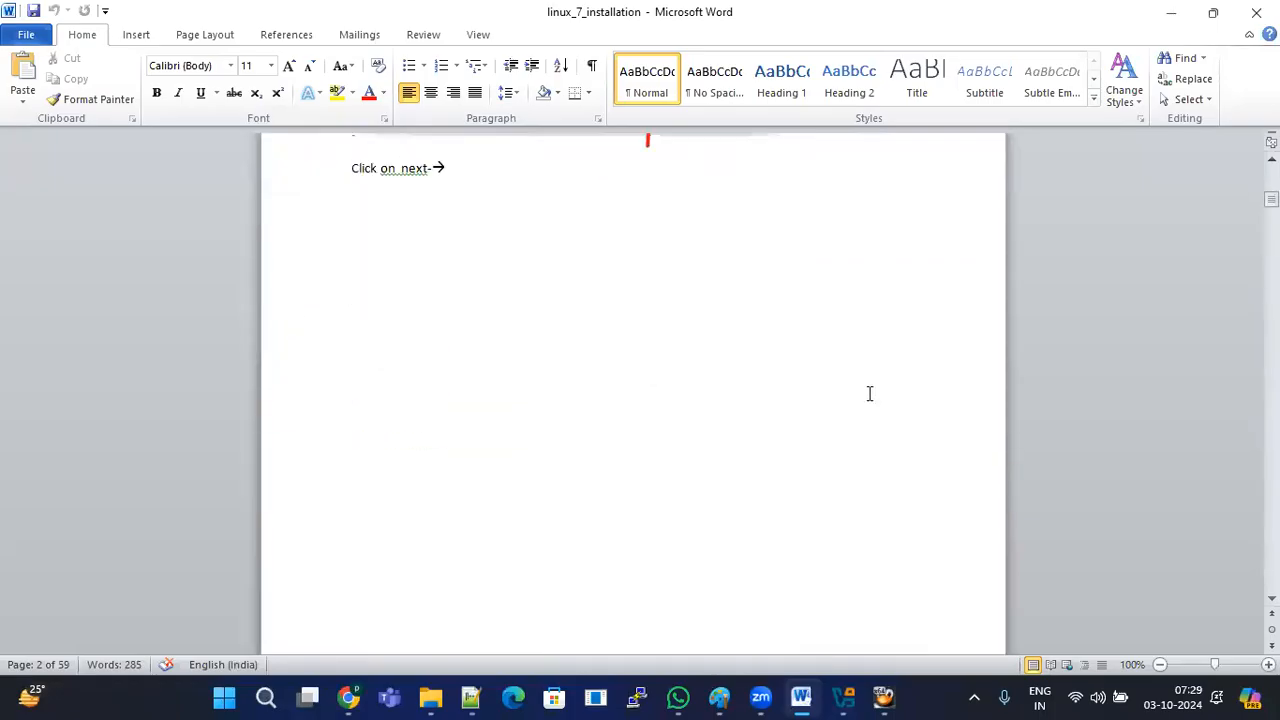
scroll(869, 391, down, 10)
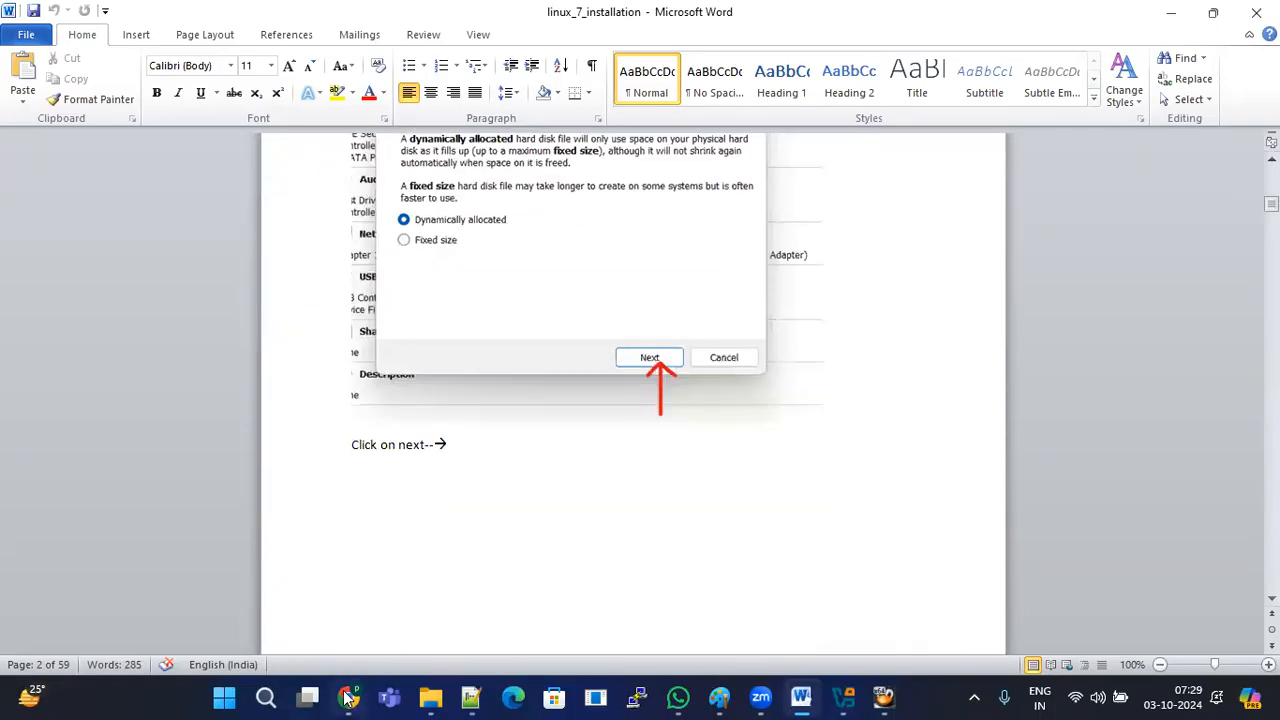
click(349, 697)
Step: Open the blog's 'How TO INSTALL ORACLE LINUX 7 VERSION' post in a new tab
click(1088, 19)
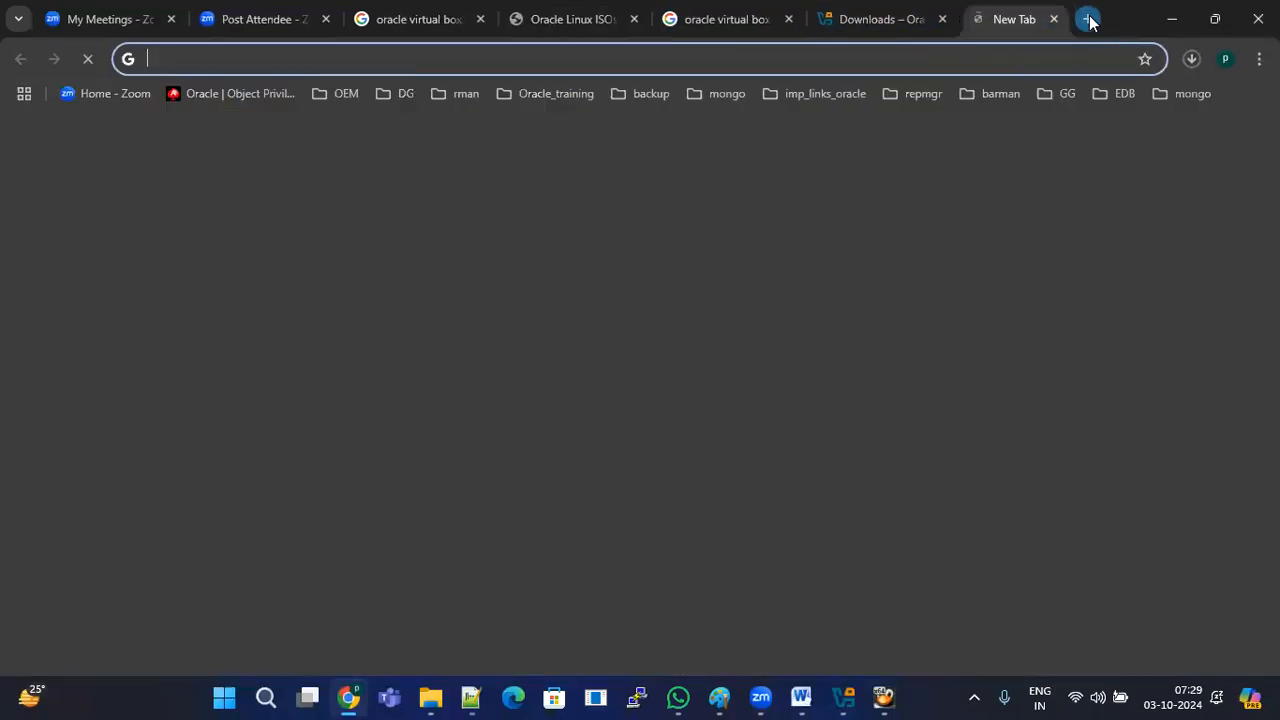
text(bin)
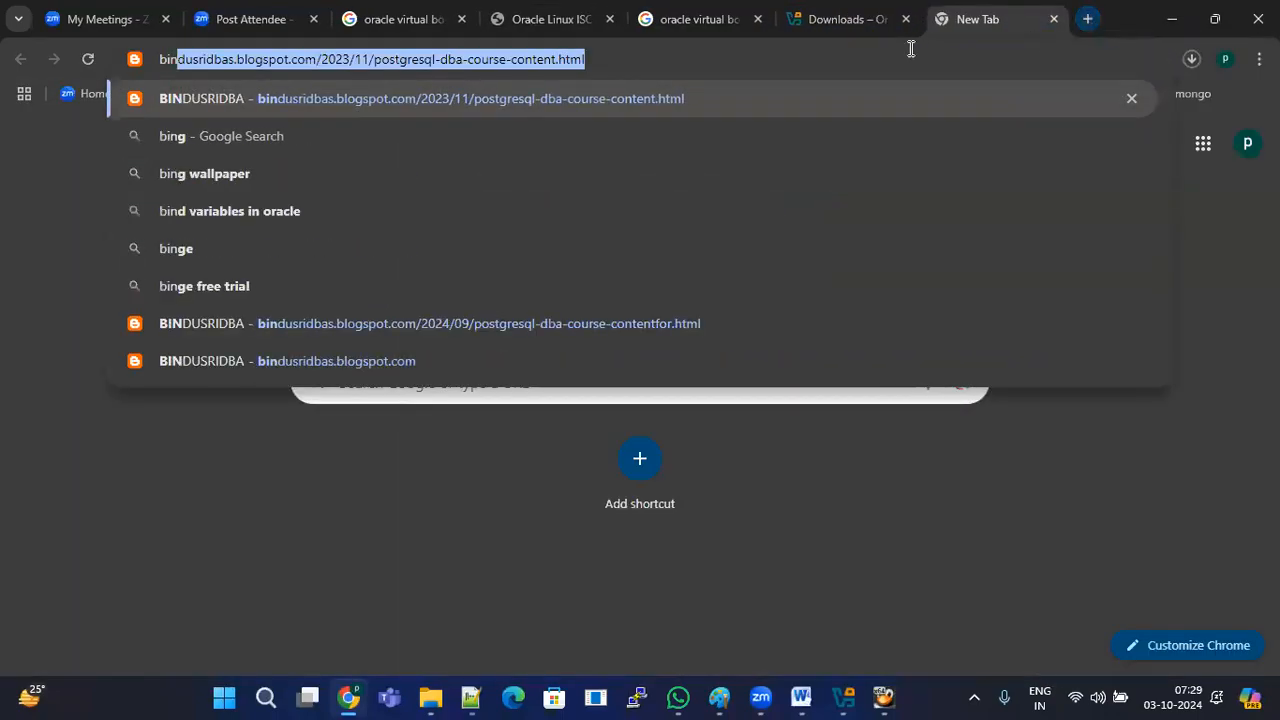
click(386, 326)
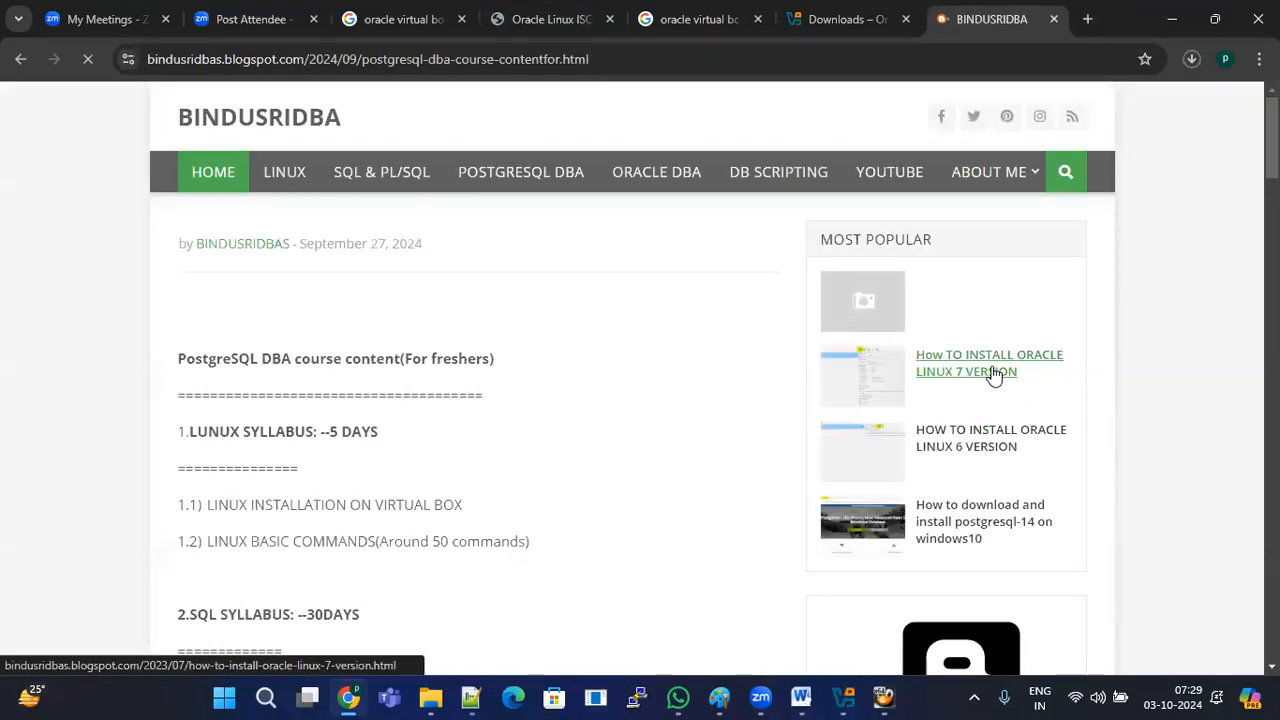
click(1005, 372)
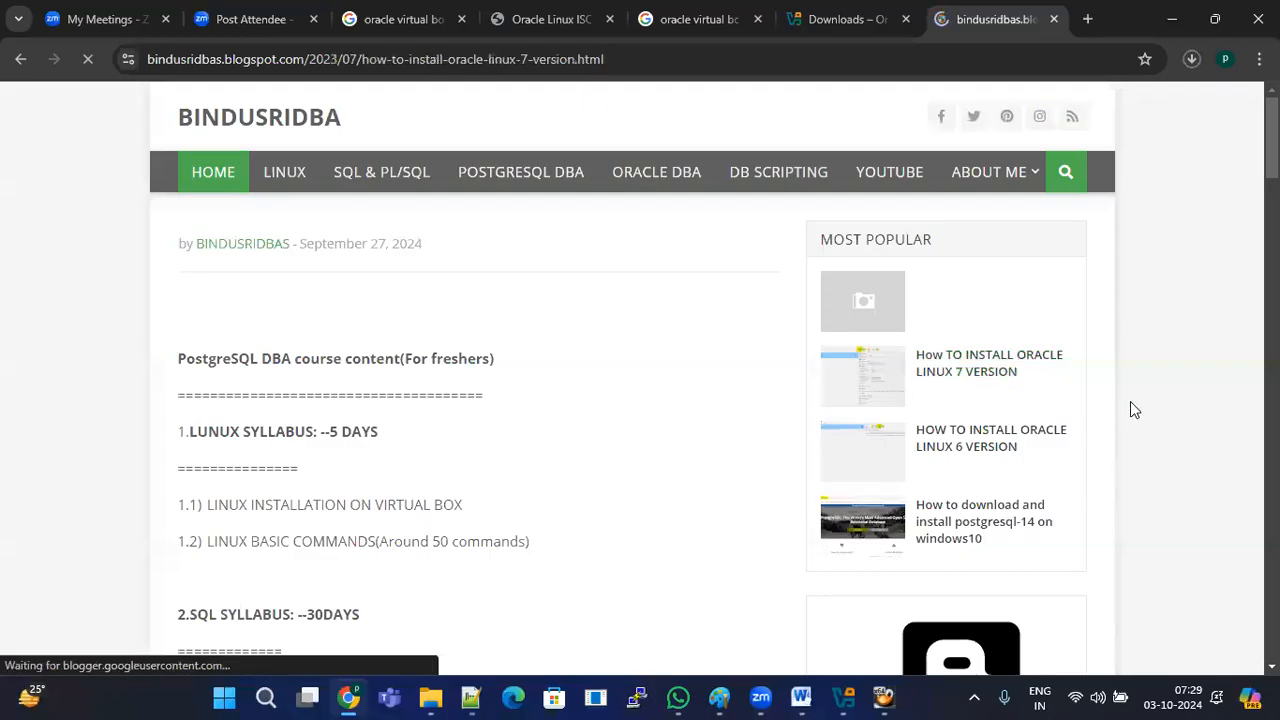
Step: Read the post from STEP 7 through Display, Storage and Network settings to STEP 17
scroll(603, 410, down, 10)
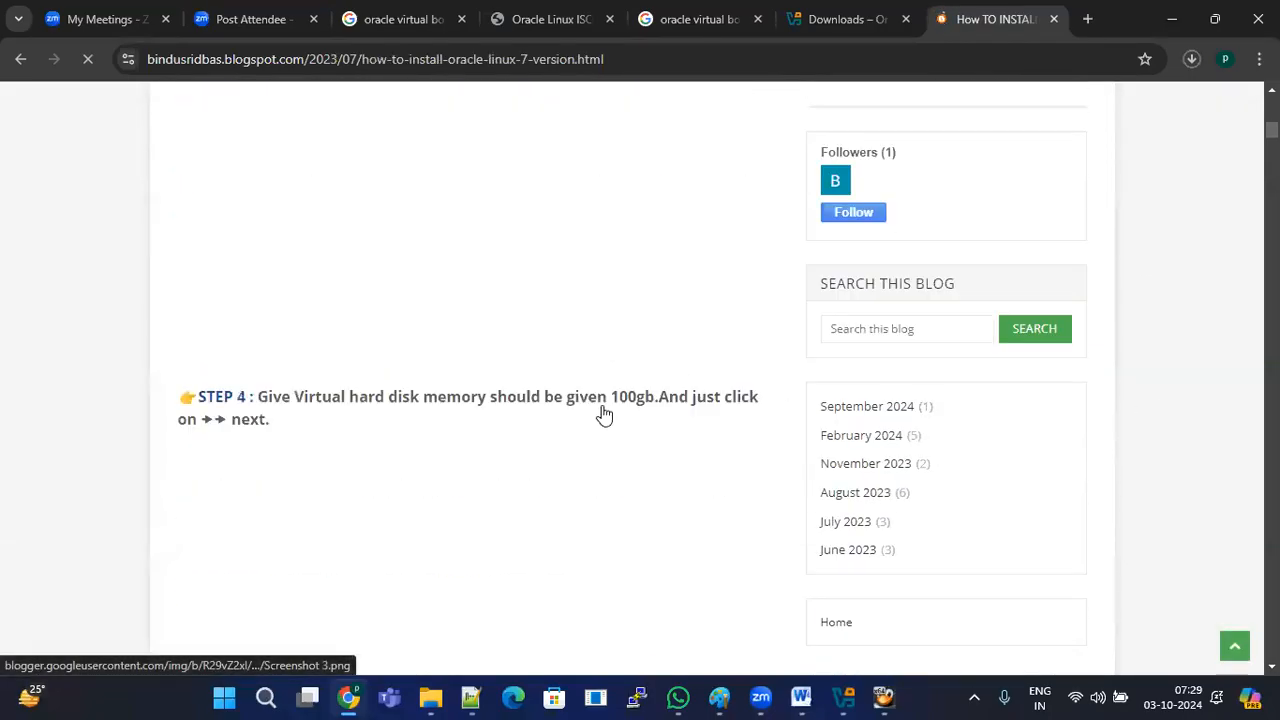
scroll(603, 410, down, 12)
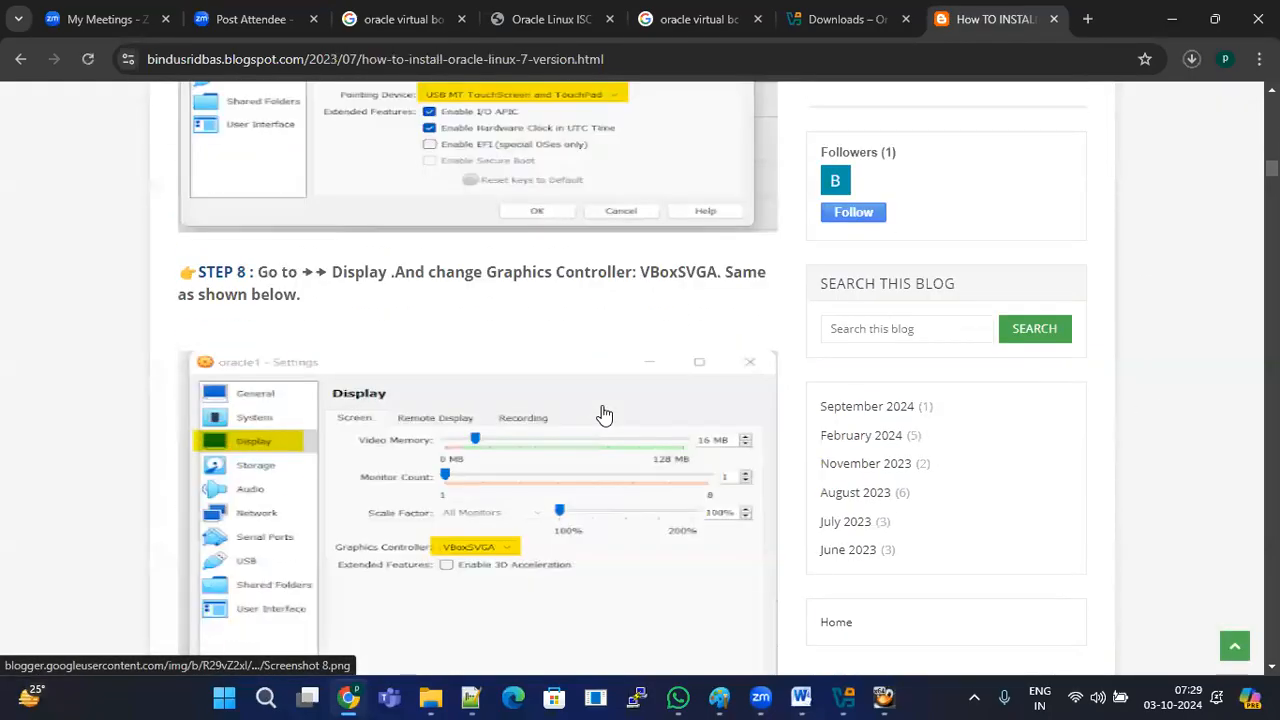
scroll(603, 413, up, 10)
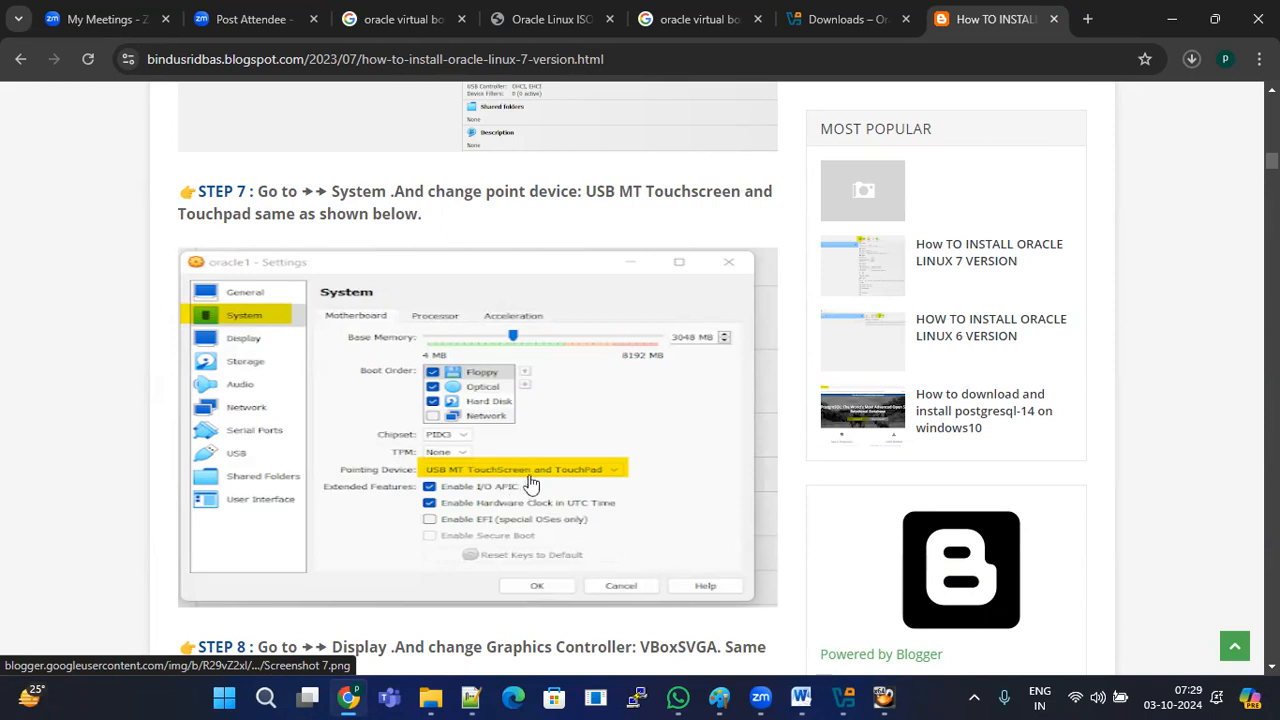
scroll(540, 477, down, 5)
scroll(544, 477, down, 4)
scroll(506, 433, up, 4)
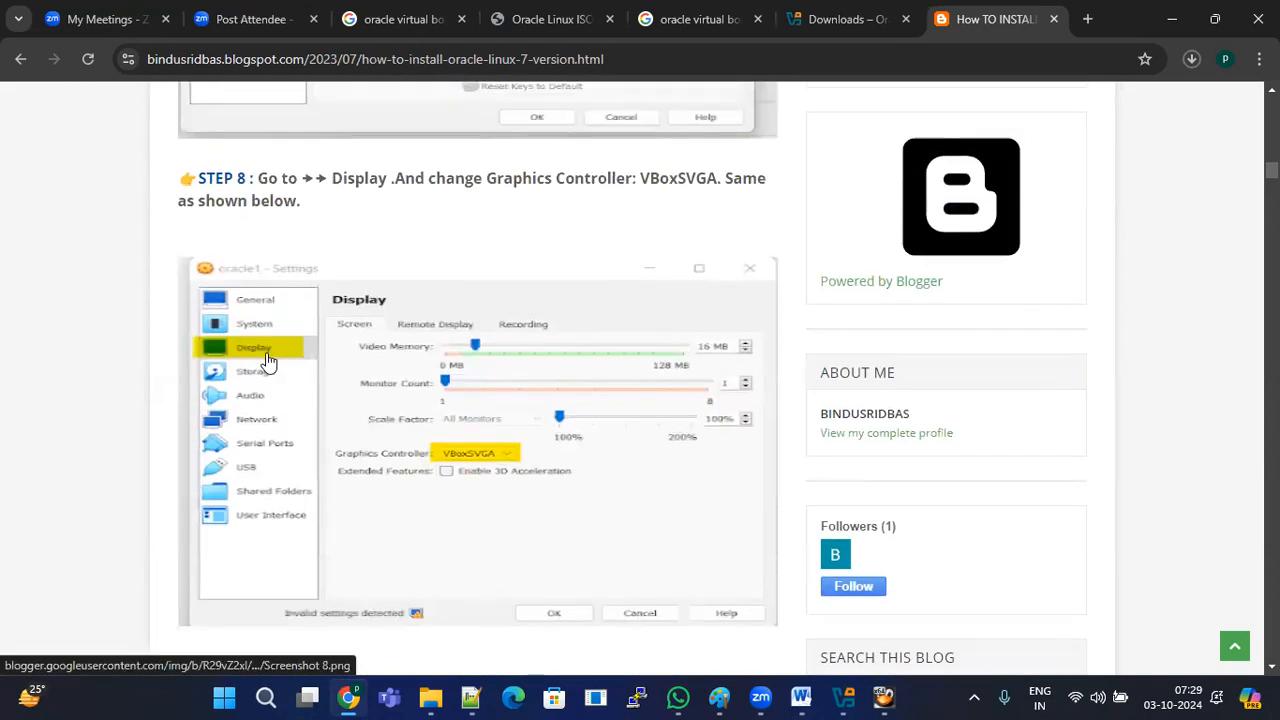
scroll(500, 467, down, 6)
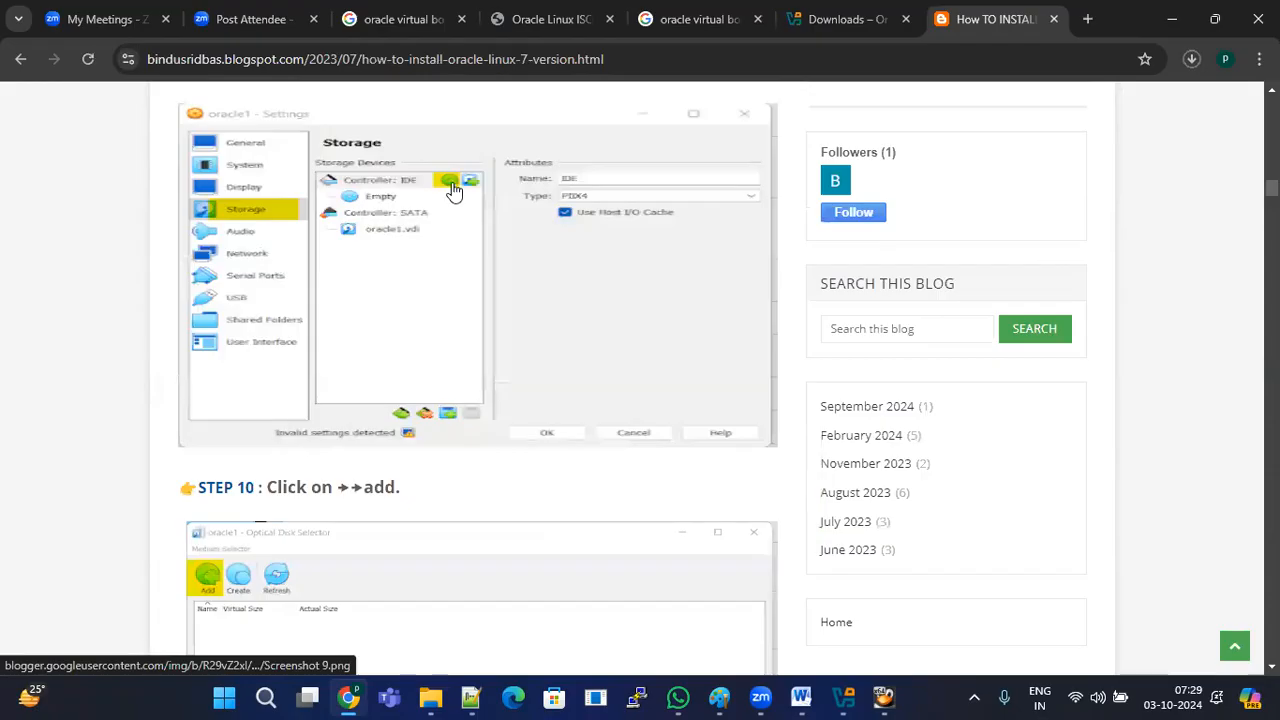
scroll(410, 400, down, 7)
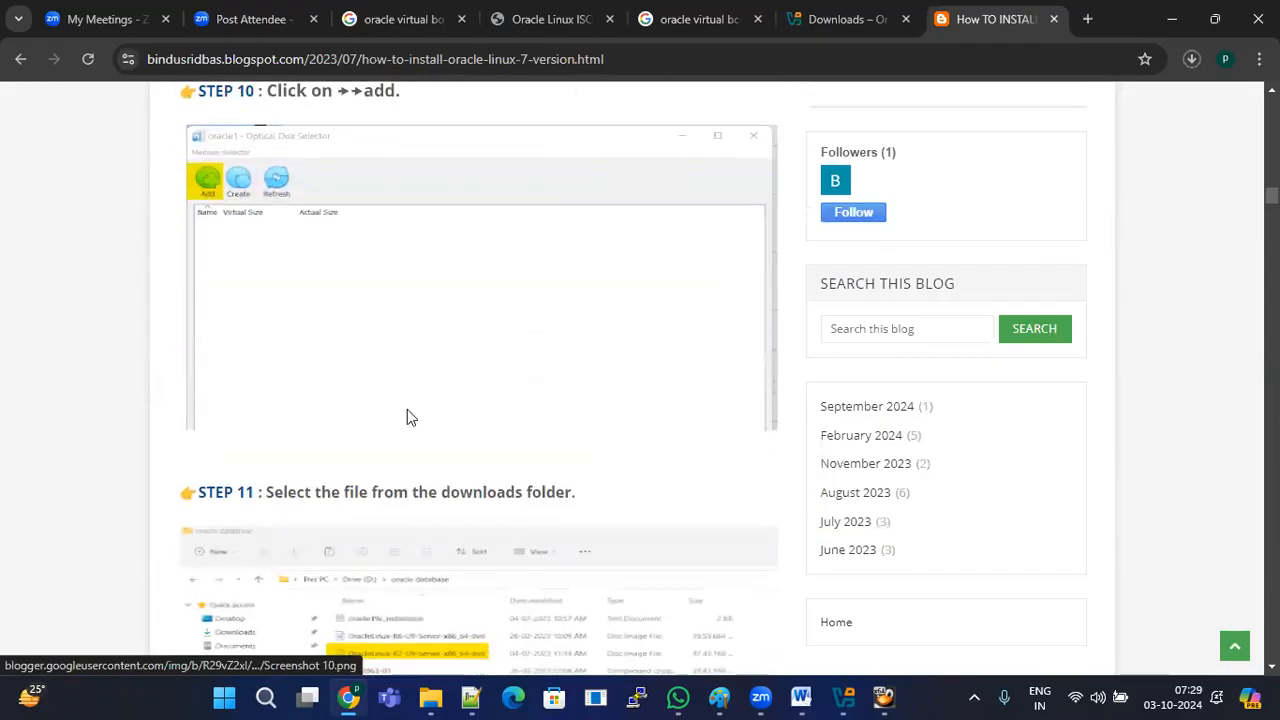
scroll(405, 405, down, 9)
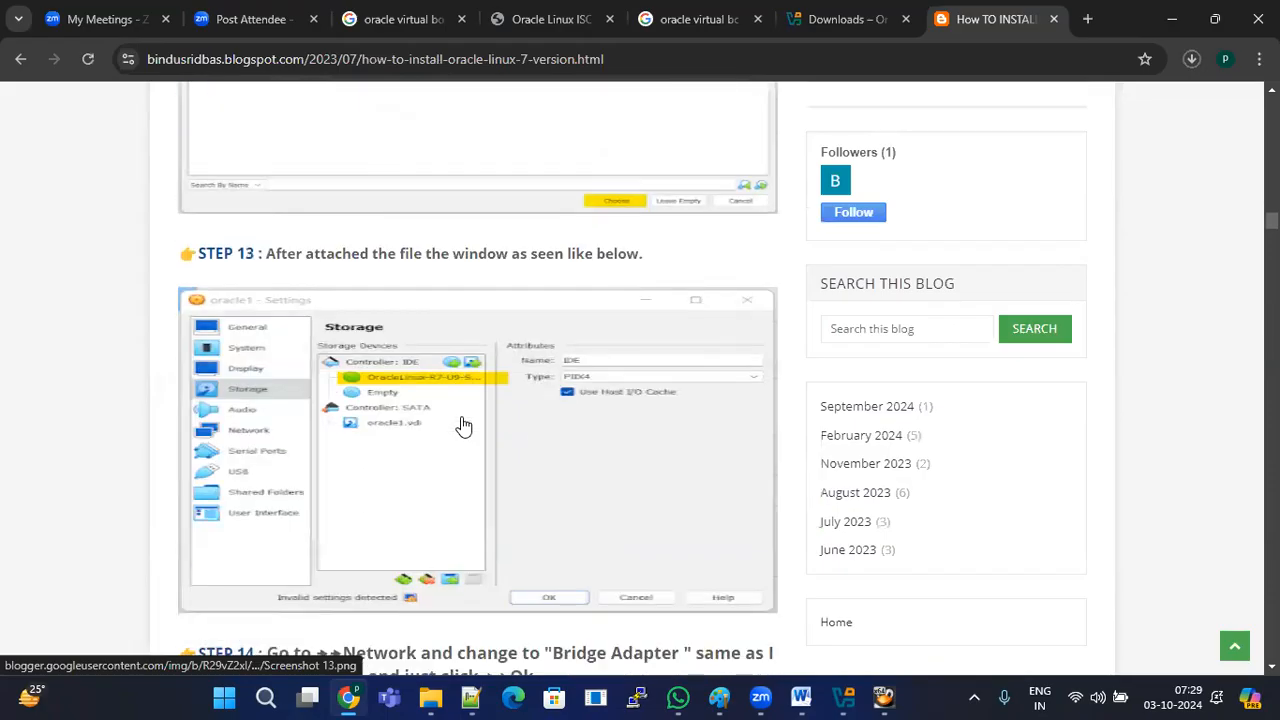
scroll(387, 418, down, 2)
scroll(387, 418, down, 4)
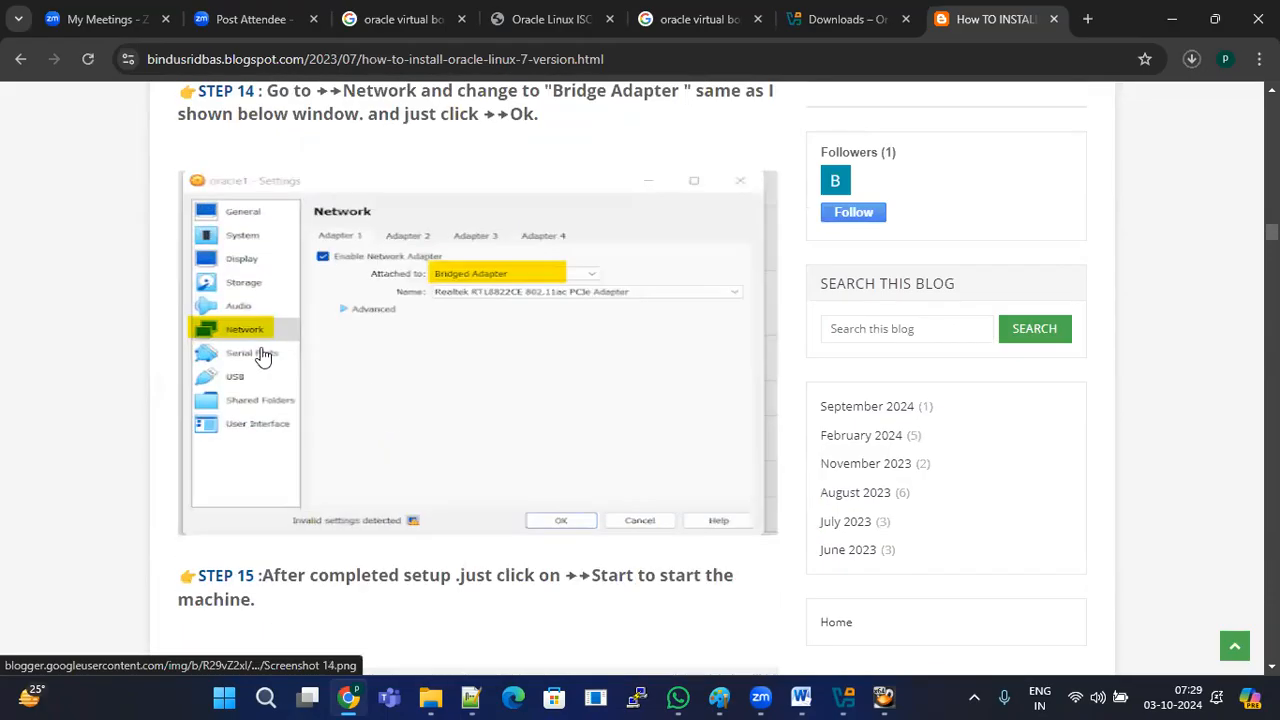
scroll(537, 310, down, 8)
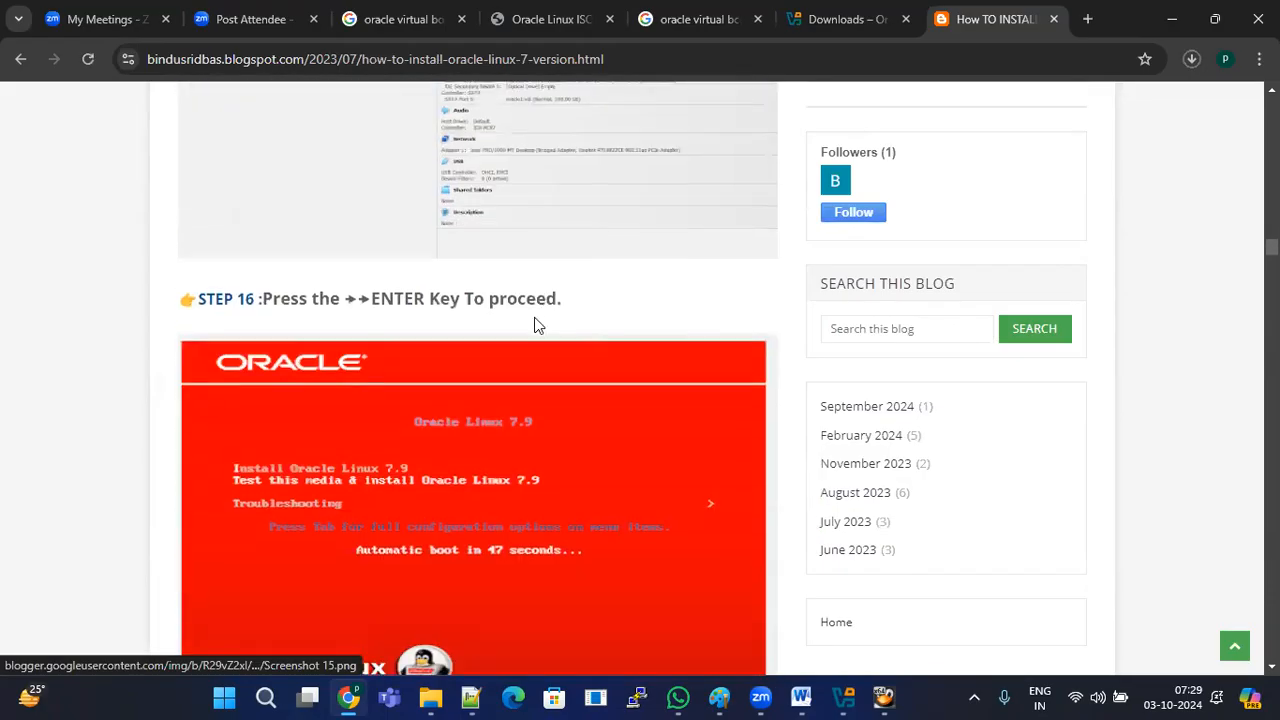
scroll(537, 322, up, 3)
scroll(537, 325, down, 7)
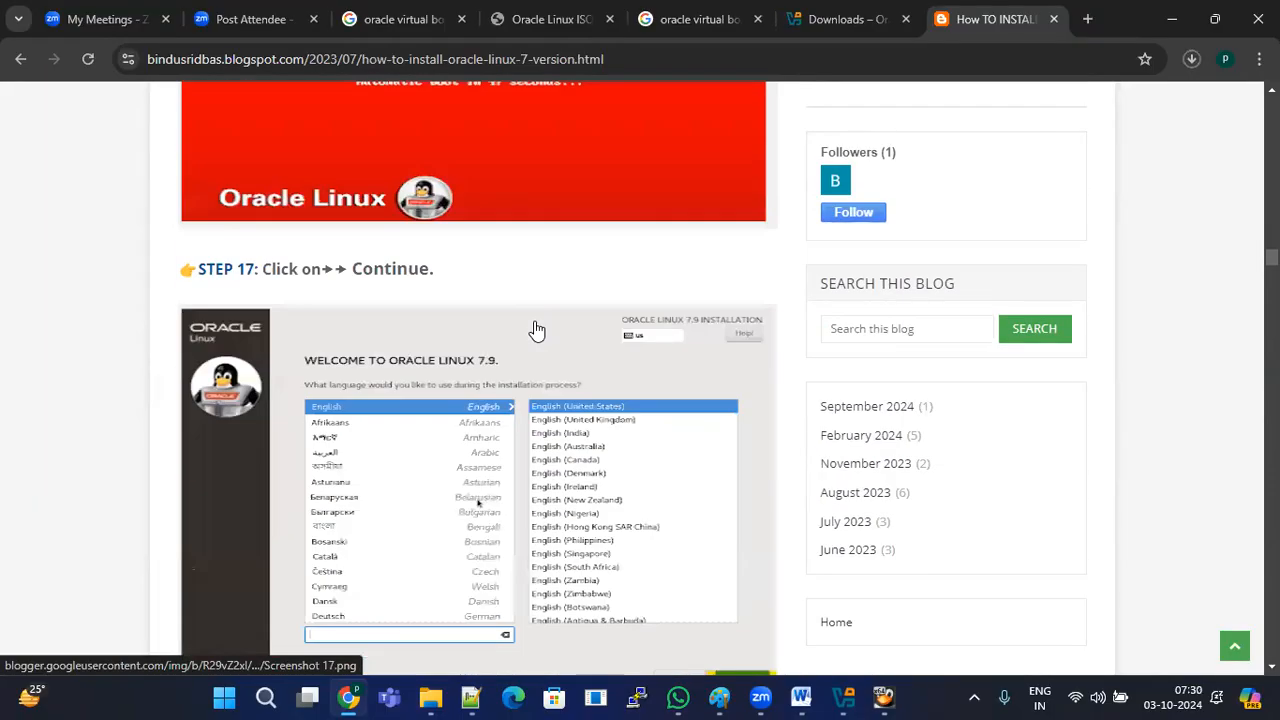
scroll(535, 330, down, 1)
scroll(534, 336, up, 1)
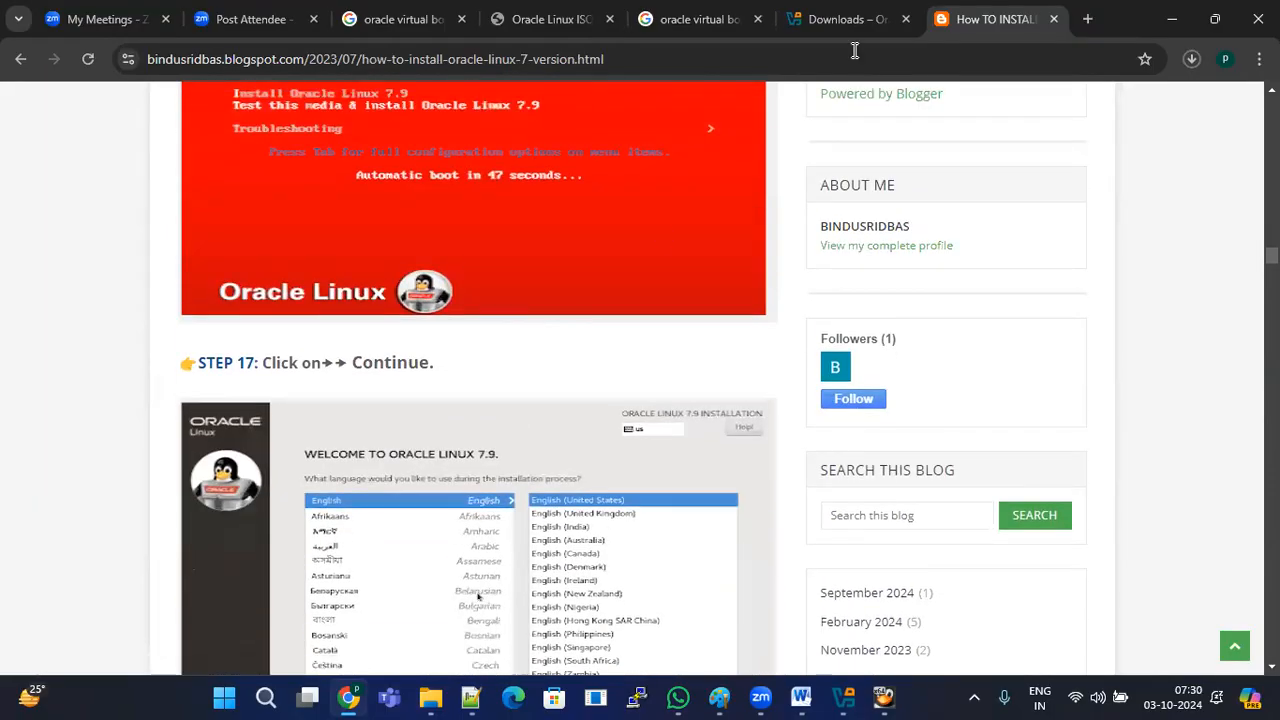
Step: Check the Word guide behind Chrome, restore Chrome, then bring the machine1 VM window forward
click(1172, 19)
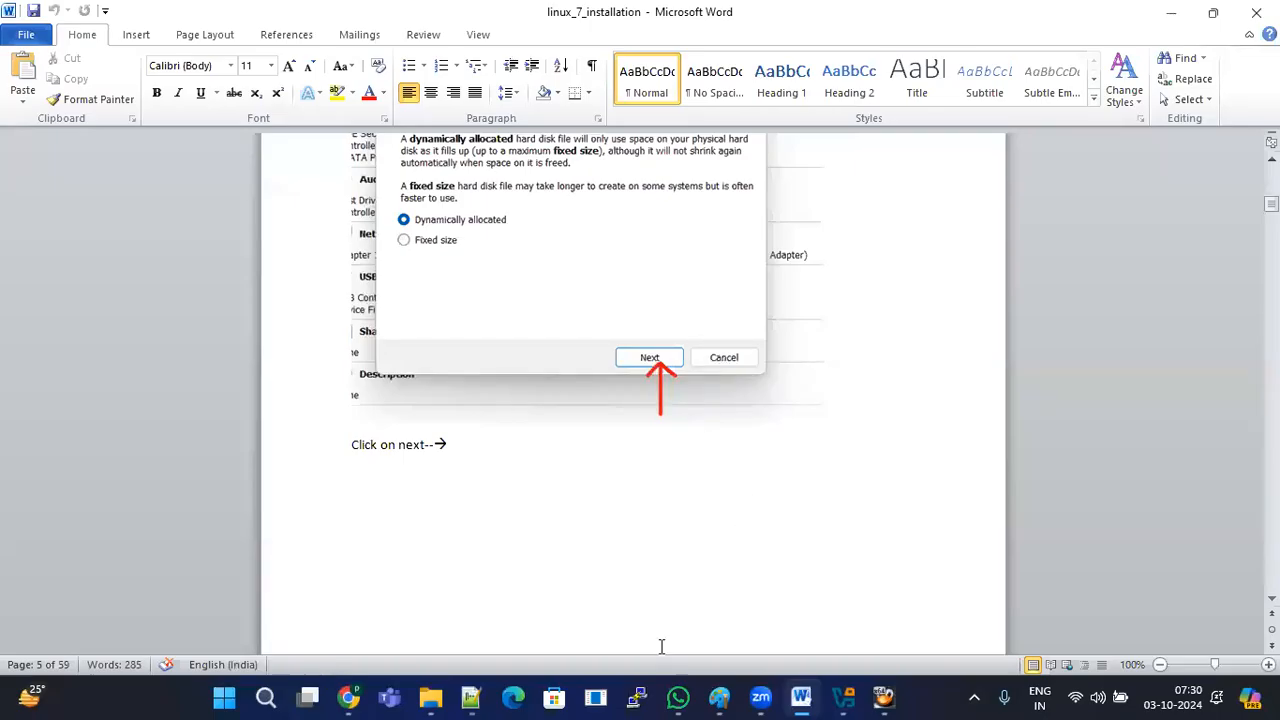
click(349, 697)
click(617, 58)
double_click(651, 58)
click(686, 58)
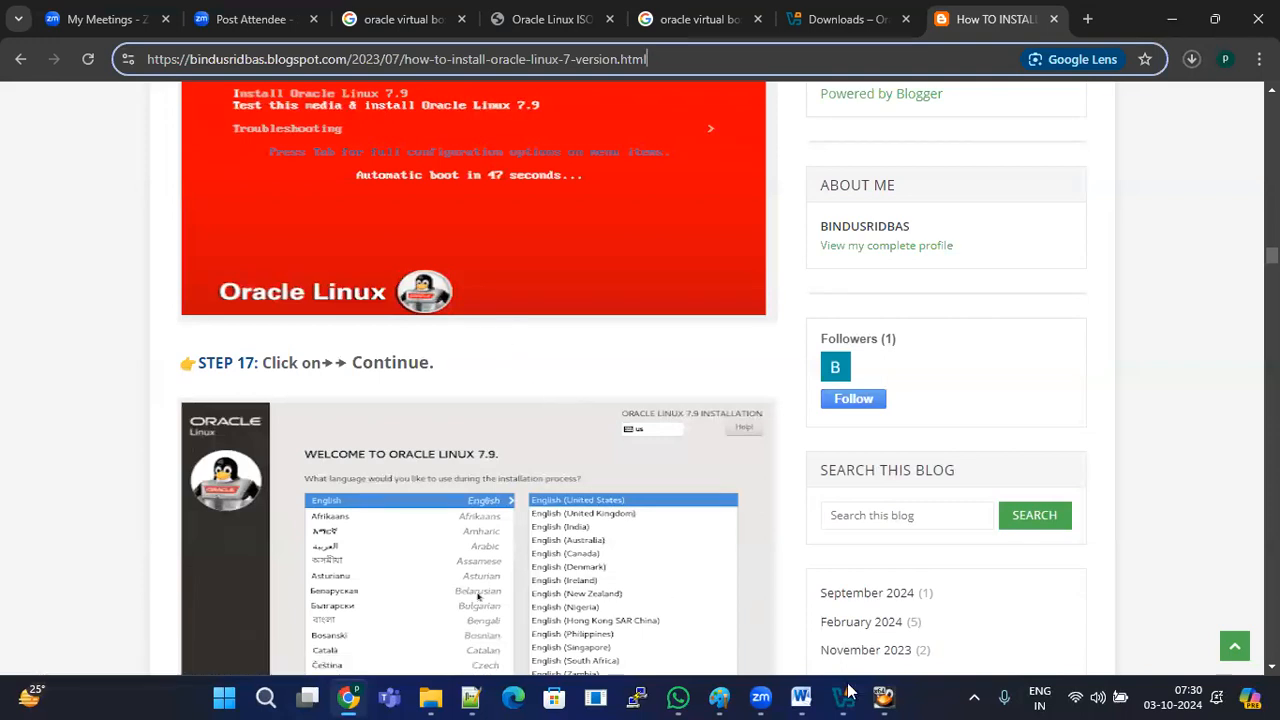
key(alt+Tab)
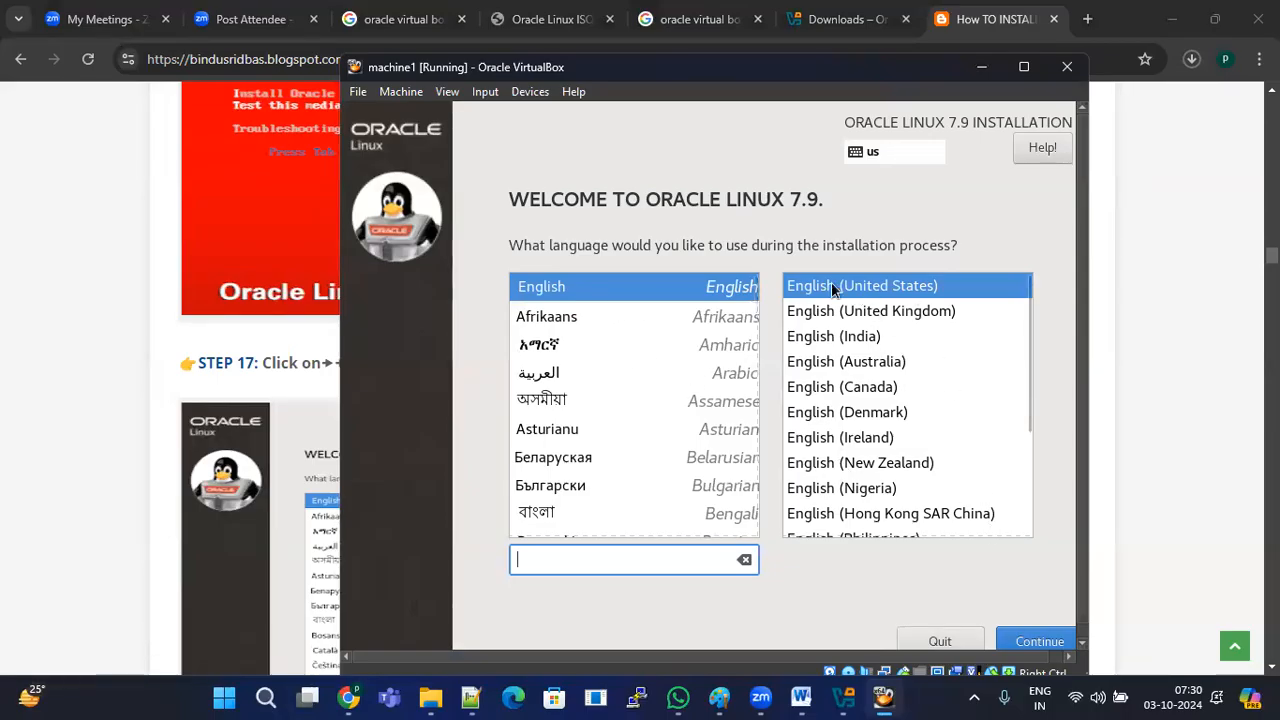
Step: Maximise machine1, continue past the English (United States) language page, and open Date & Time
click(1043, 640)
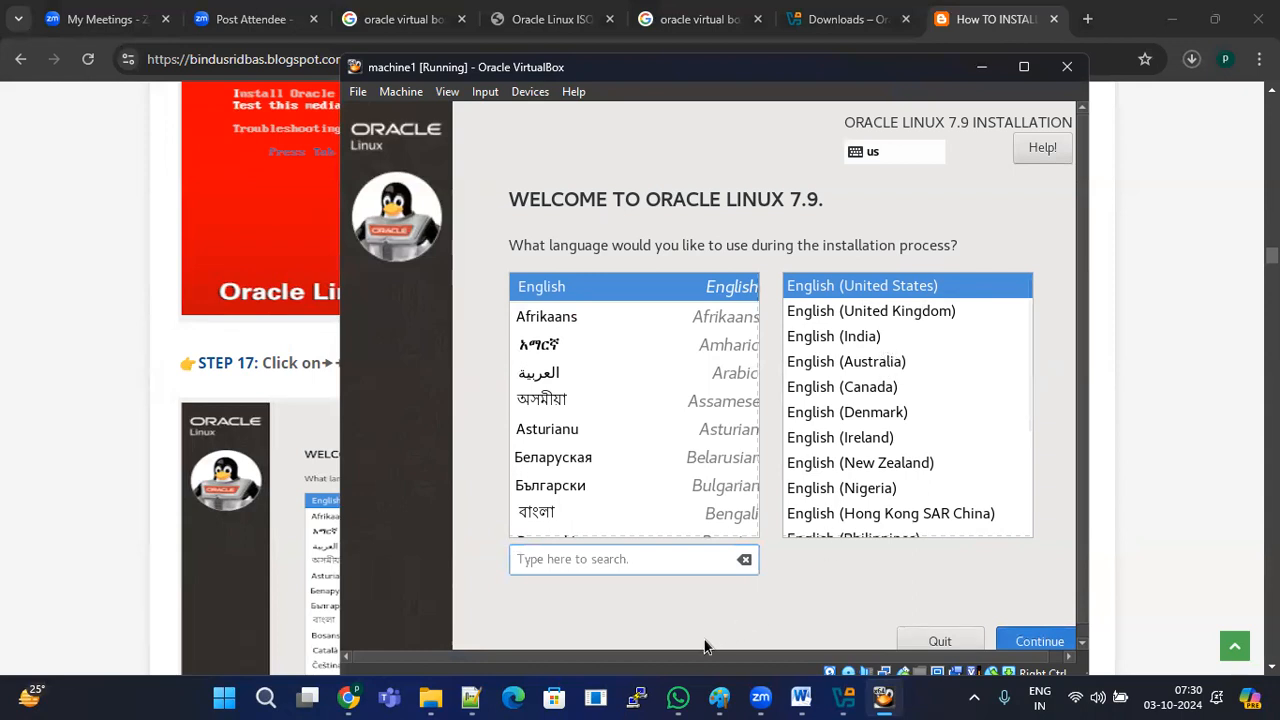
click(1024, 67)
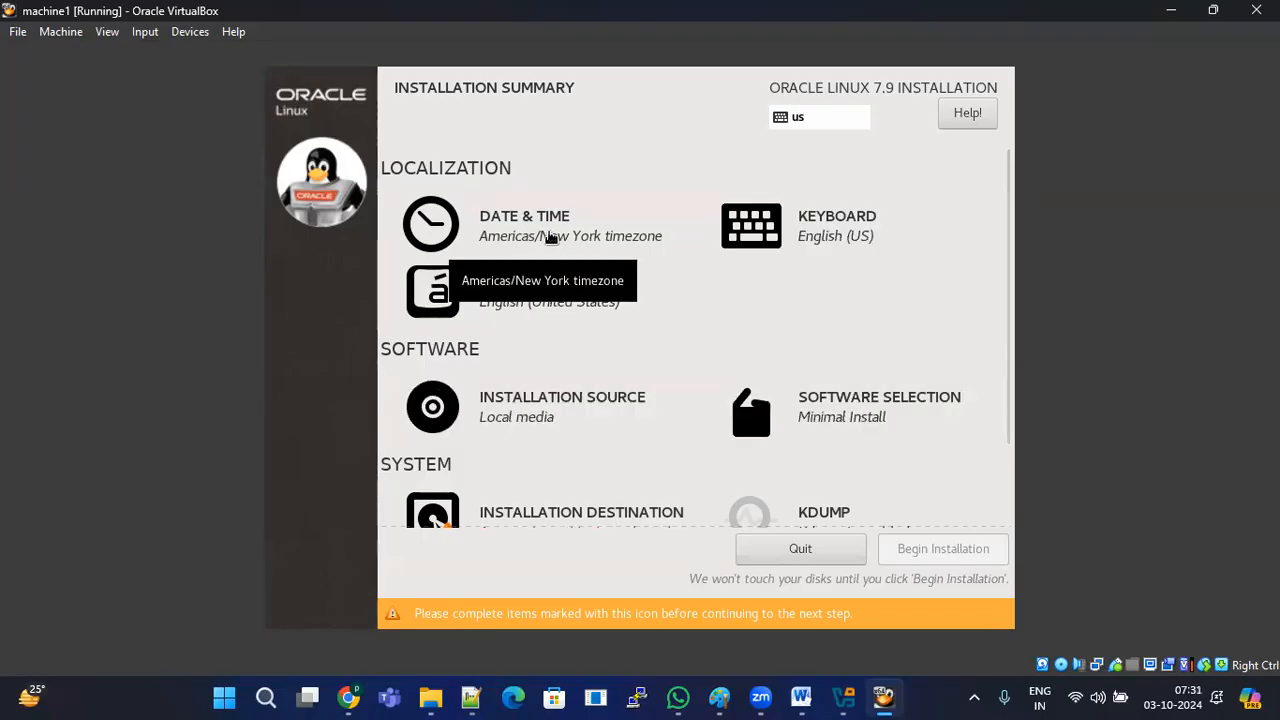
click(549, 236)
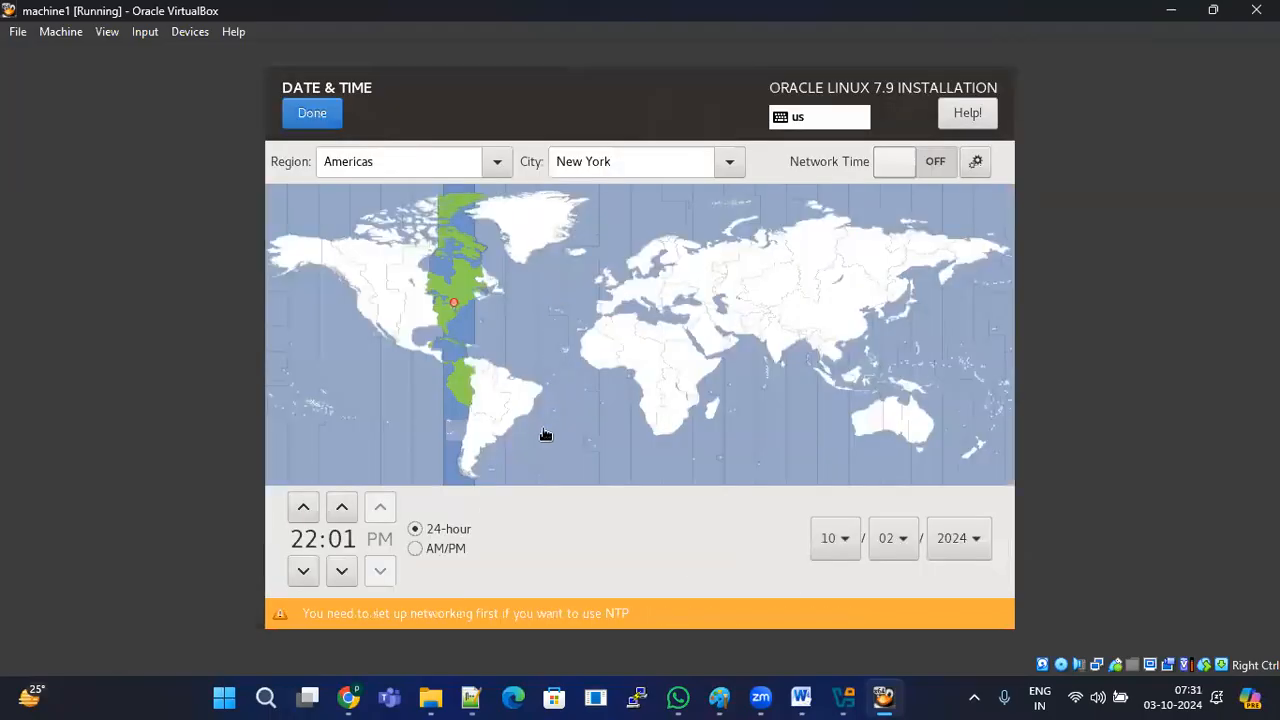
Step: Pick India on the map for the Asia/Kolkata timezone and confirm with Done
click(789, 356)
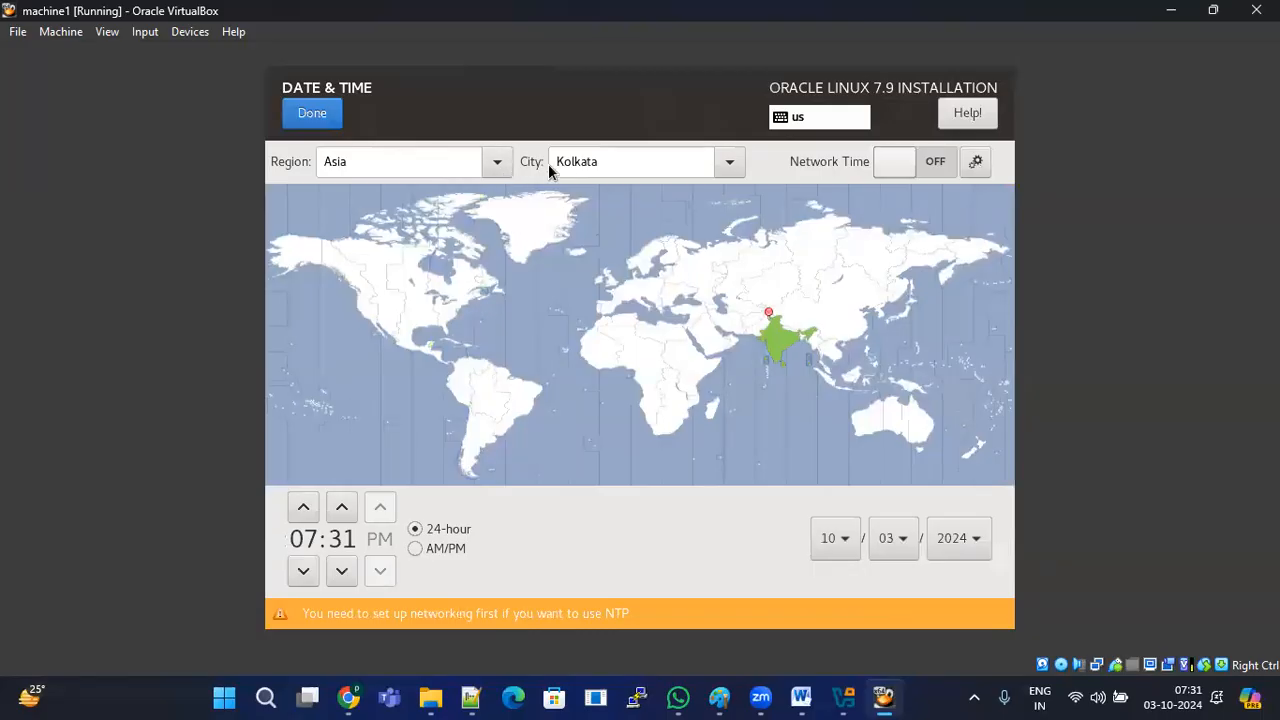
click(312, 114)
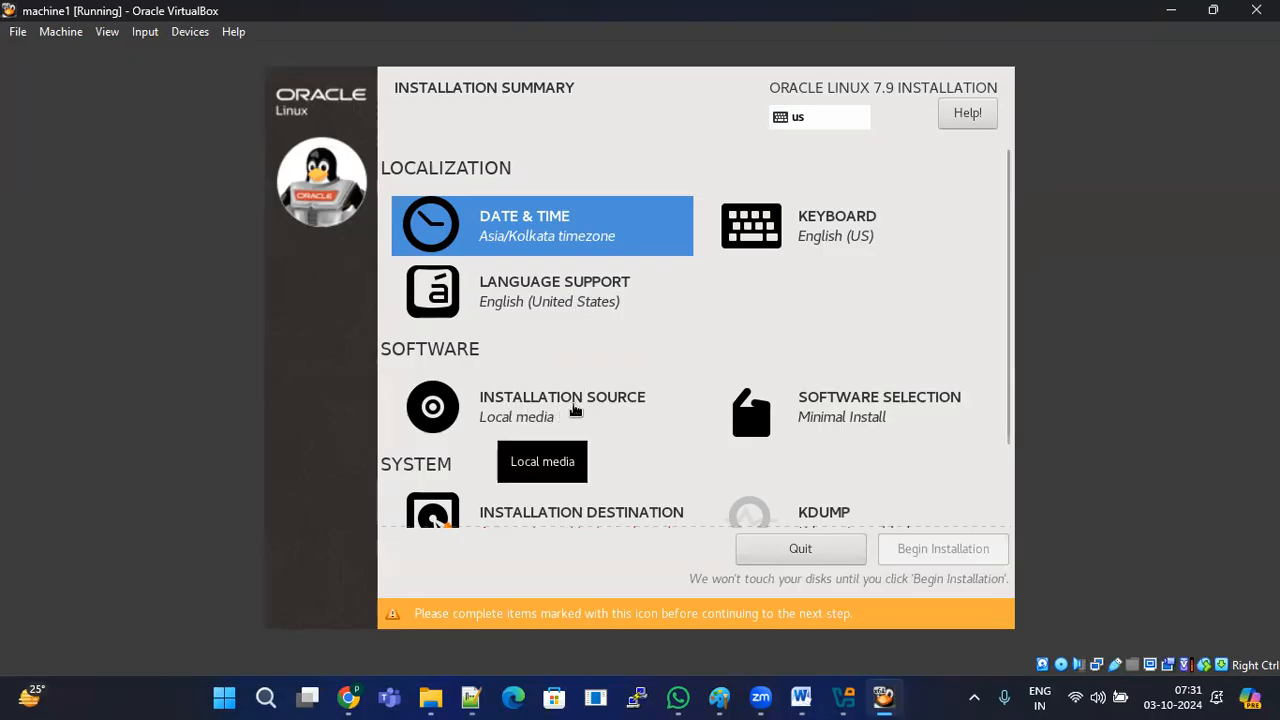
Step: In Software Selection, choose Server with GUI and tick Backup Server through Identity Management Server add-ons
click(861, 418)
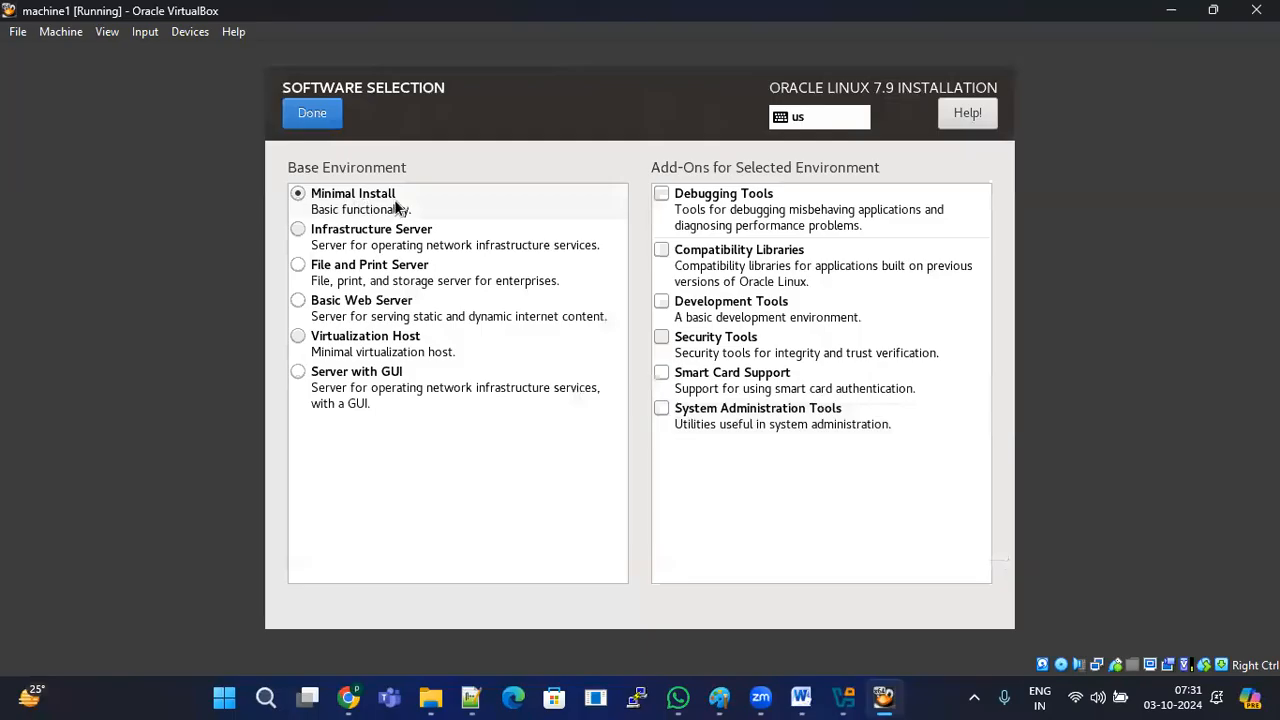
click(364, 386)
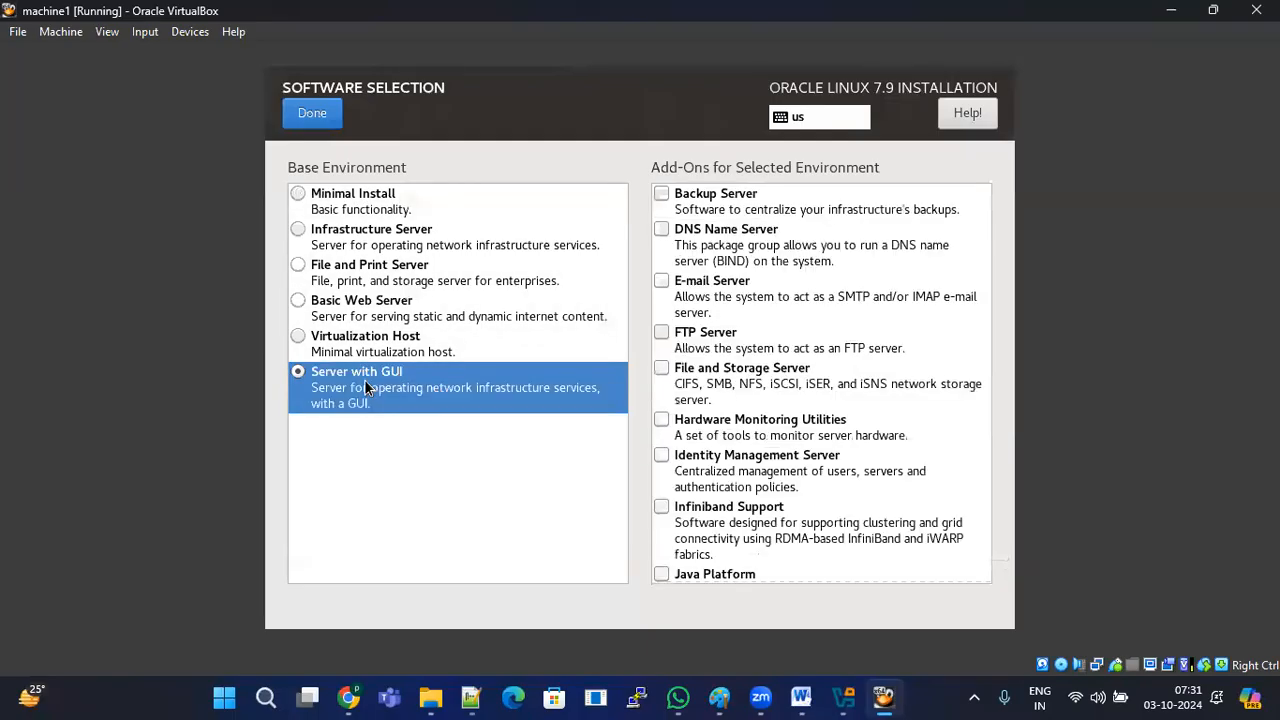
click(662, 196)
click(661, 231)
click(663, 283)
click(661, 332)
click(661, 368)
click(661, 419)
click(661, 455)
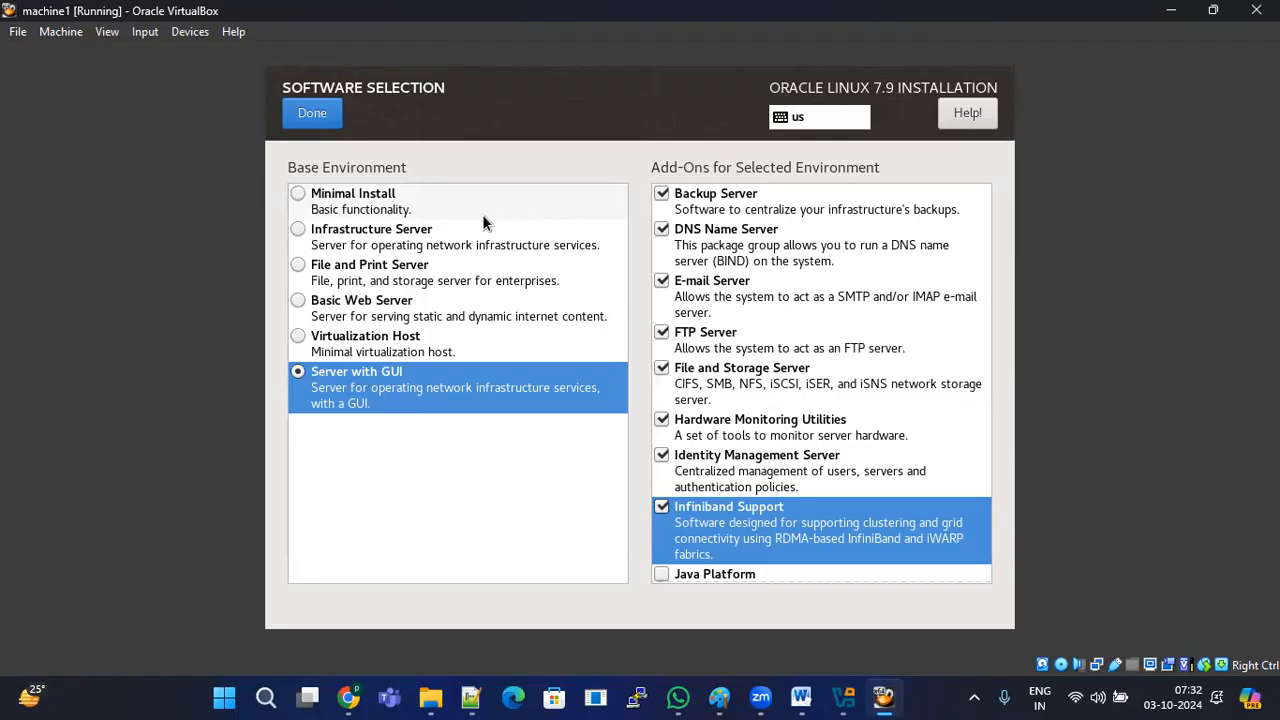
Step: Tick add-ons Java Platform, KDE, Large Systems Performance, Load Balancer, Mainframe Access, MariaDB, NFS Client, Performance Tools, PostgreSQL
scroll(780, 450, down, 3)
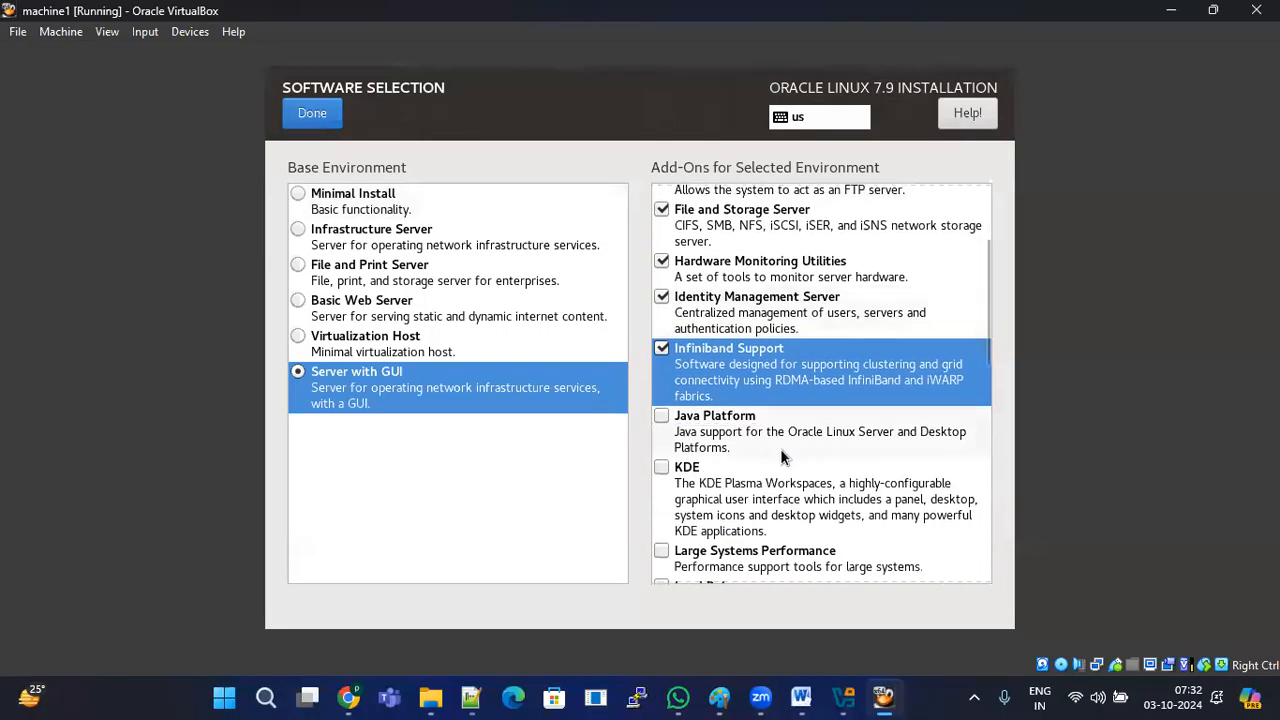
click(661, 416)
click(661, 467)
click(661, 551)
scroll(724, 425, down, 1)
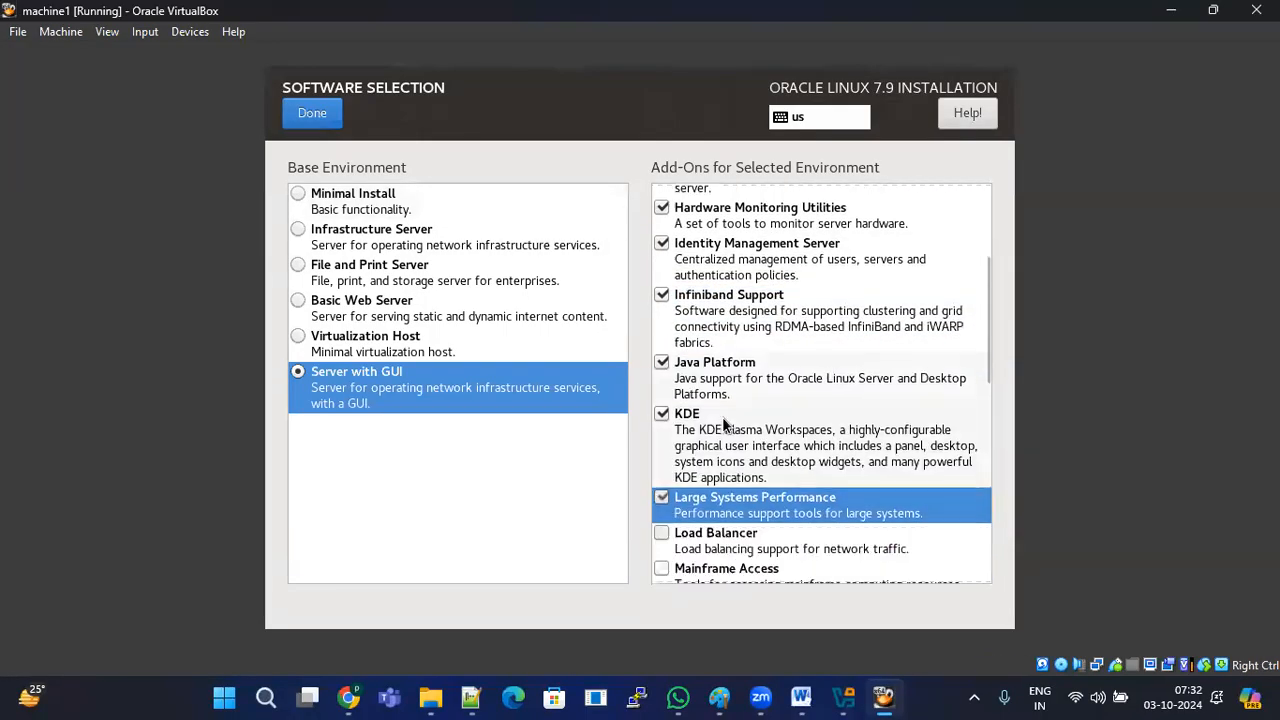
scroll(724, 425, down, 4)
click(661, 321)
click(661, 357)
click(662, 393)
click(662, 444)
click(662, 480)
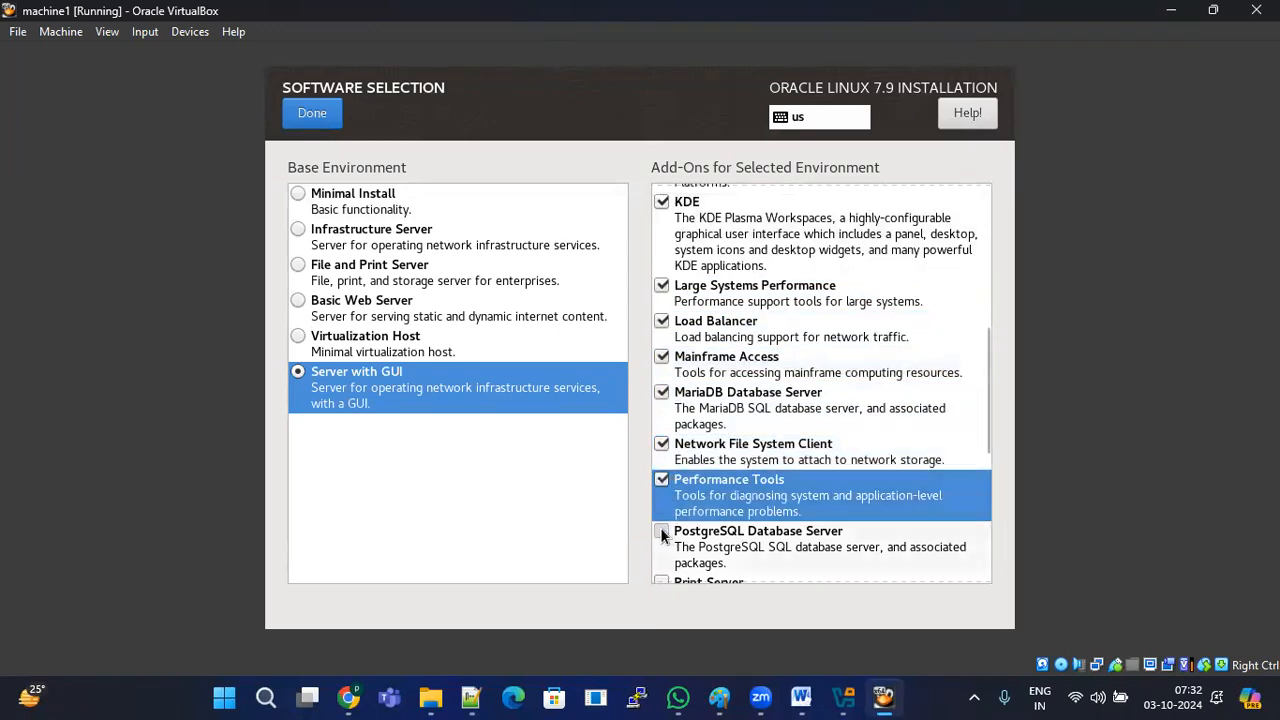
click(661, 536)
Step: Tick Print Server, Virtualization, Compatibility Libraries, Development, Security, Smart Card and System Administration Tools add-ons
scroll(700, 450, down, 2)
click(661, 476)
click(661, 512)
click(661, 563)
scroll(662, 392, down, 4)
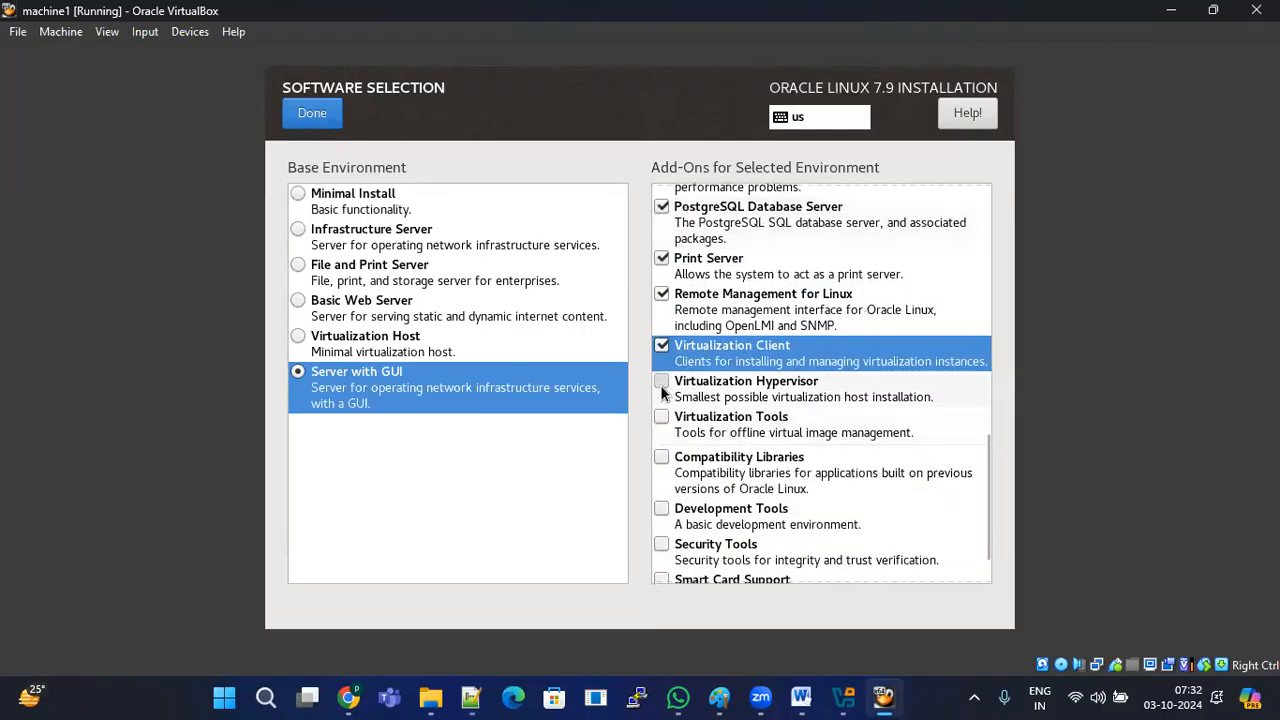
click(661, 382)
click(661, 417)
click(661, 457)
click(661, 509)
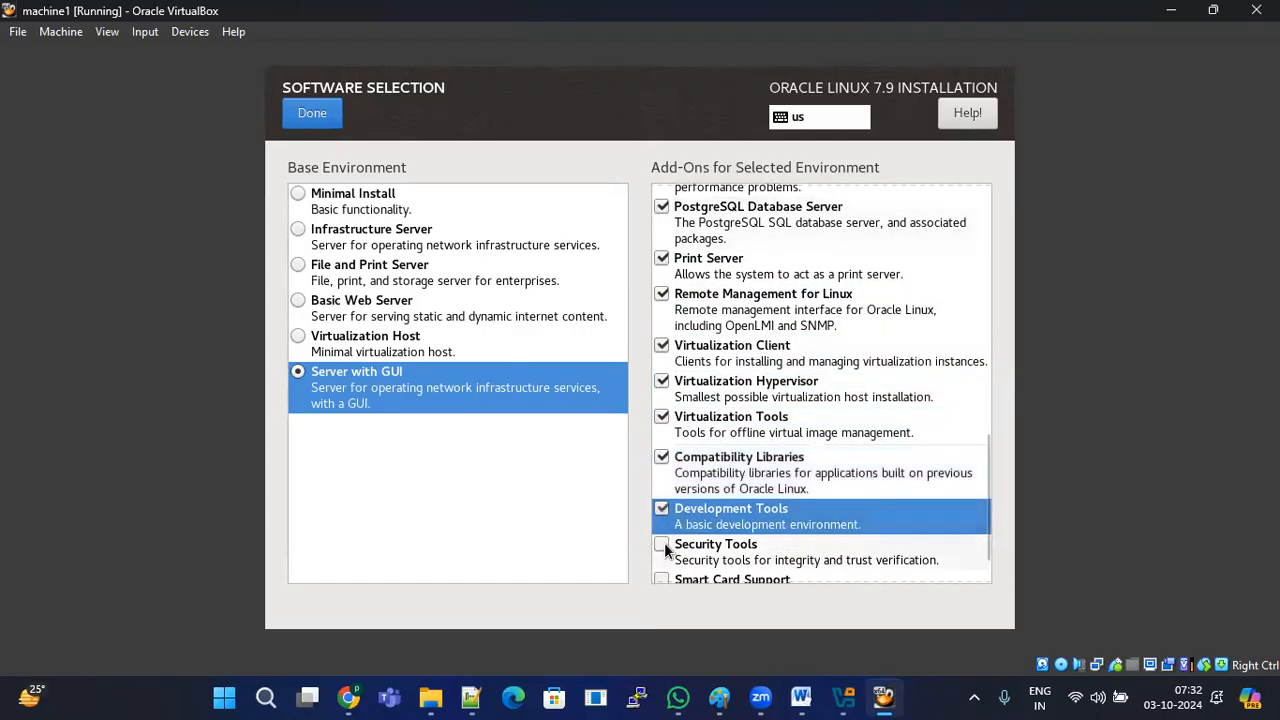
click(662, 545)
scroll(665, 548, down, 1)
click(662, 522)
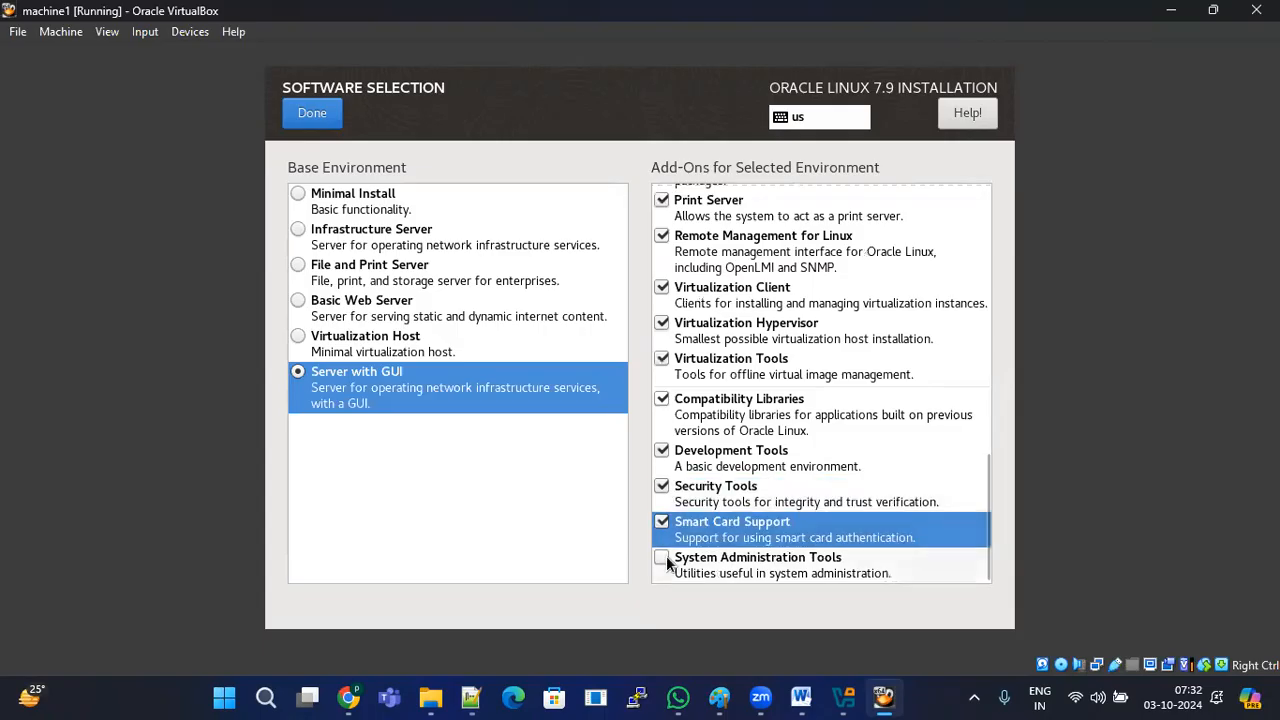
click(662, 558)
Step: Preview the other base environments, settle on Server with GUI, and confirm with Done
scroll(729, 463, up, 6)
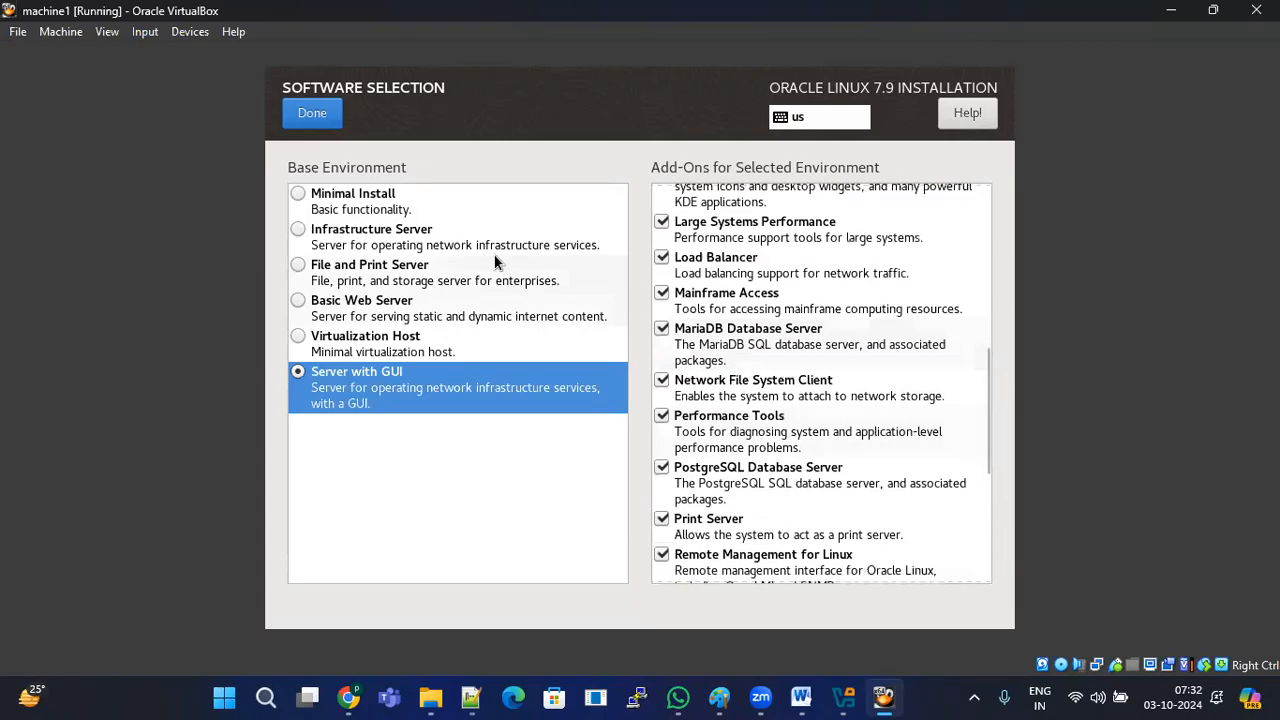
click(385, 212)
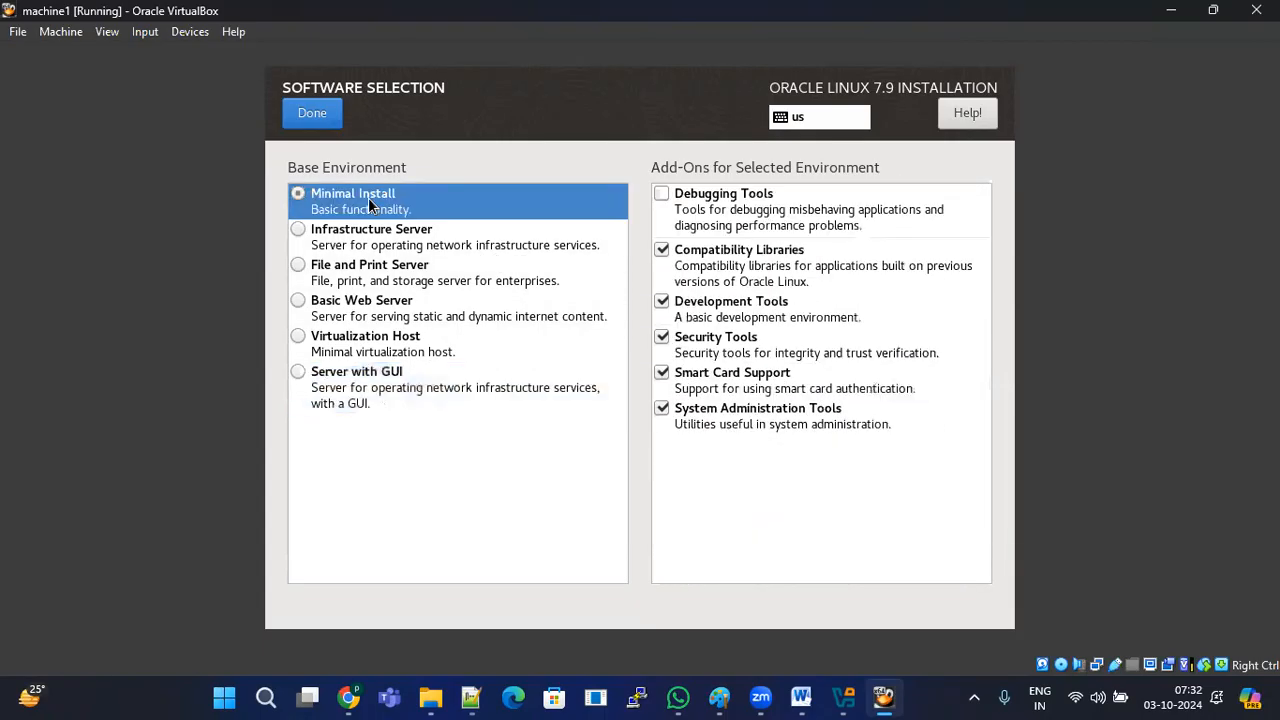
click(405, 247)
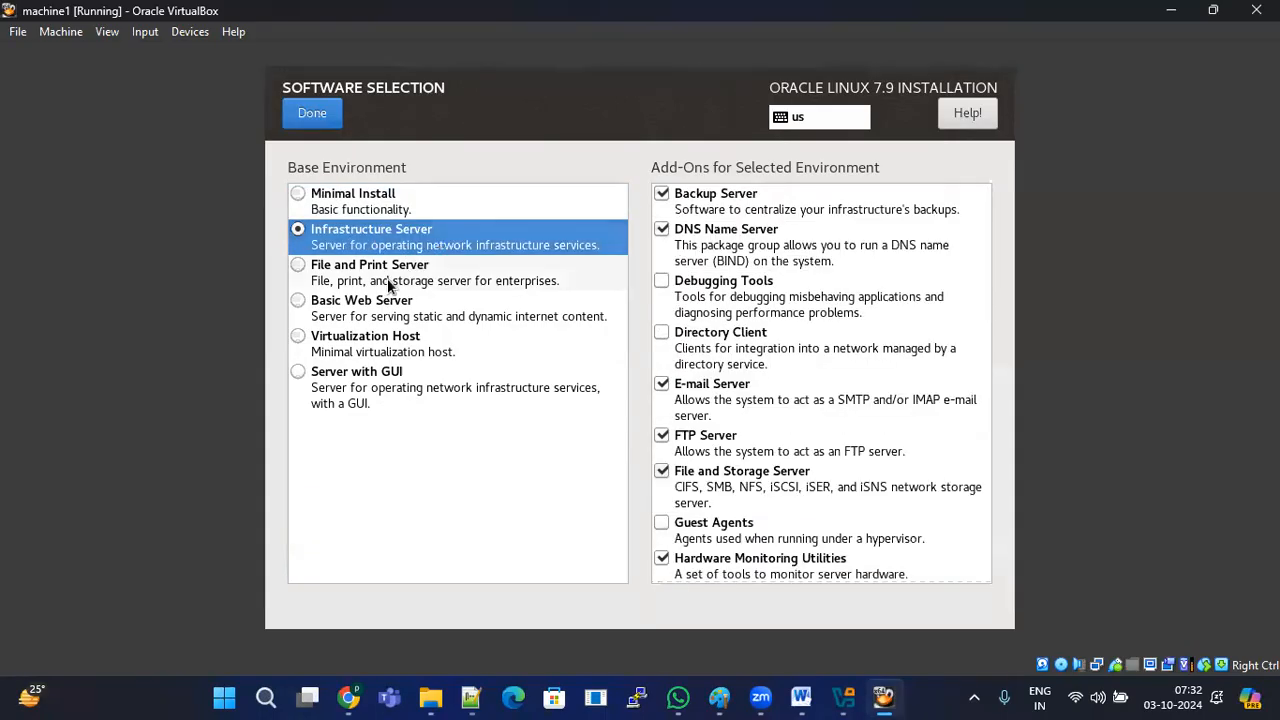
click(389, 285)
click(410, 312)
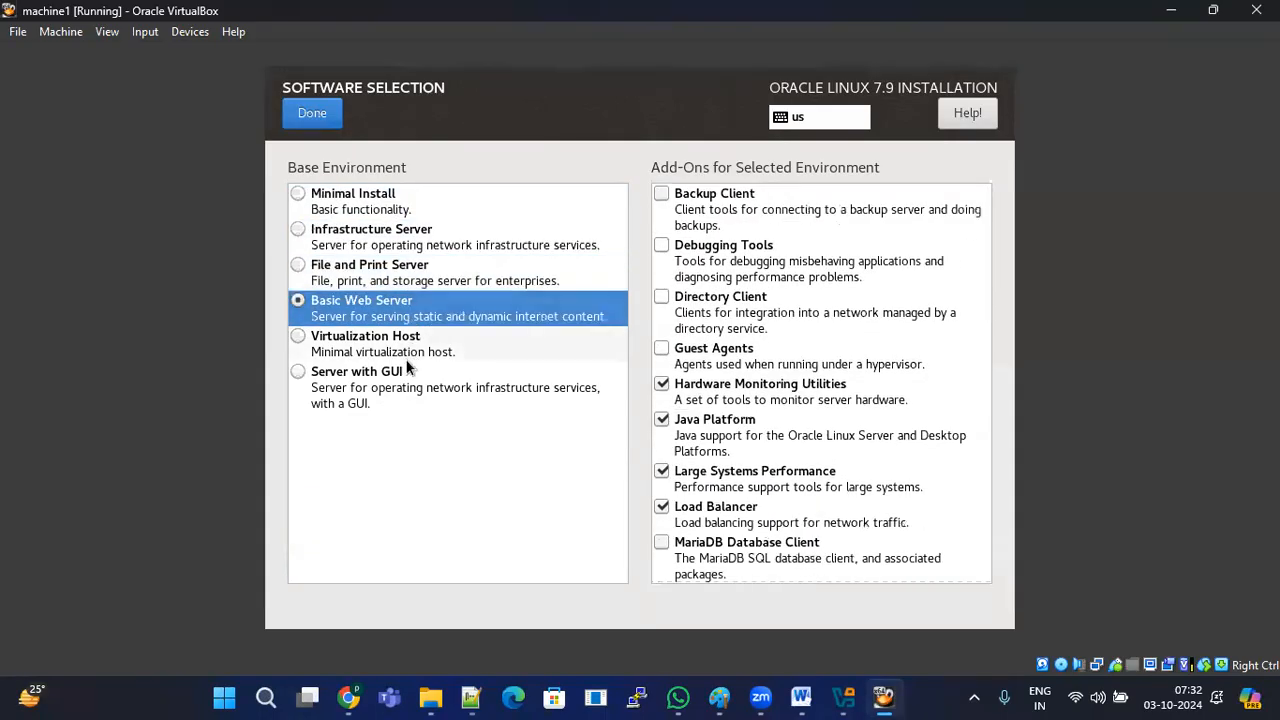
click(399, 378)
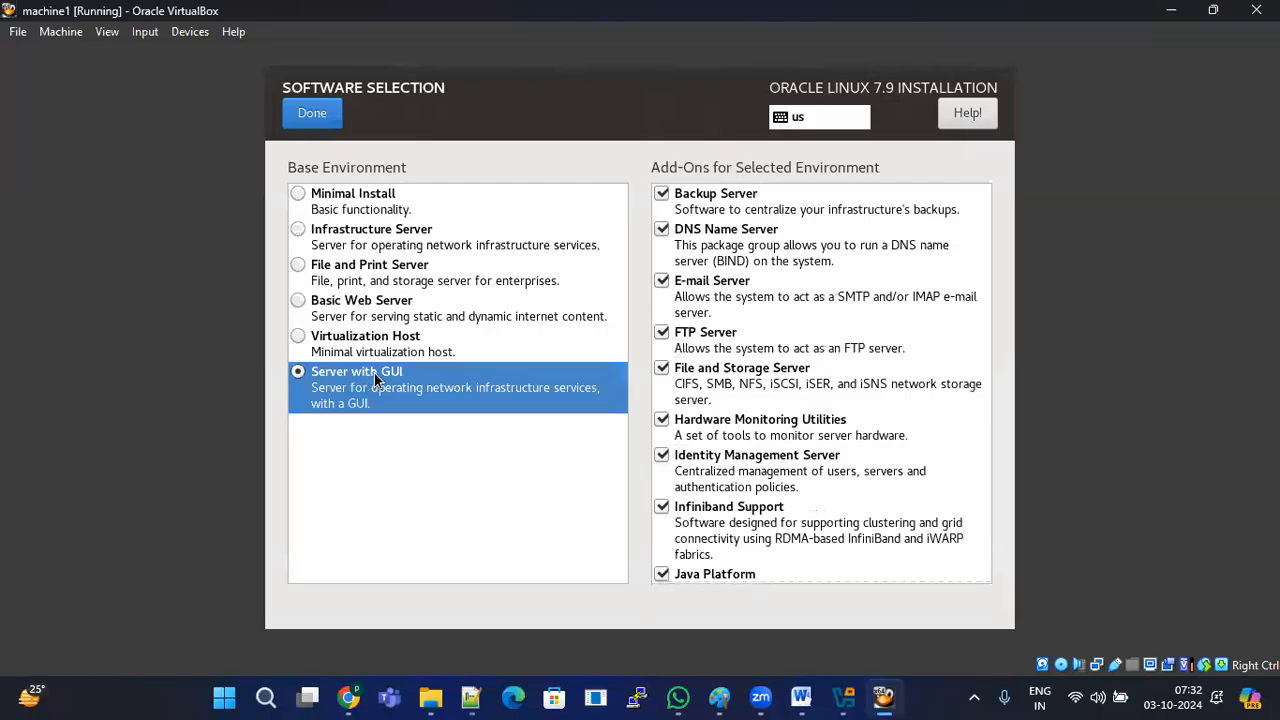
scroll(783, 330, down, 10)
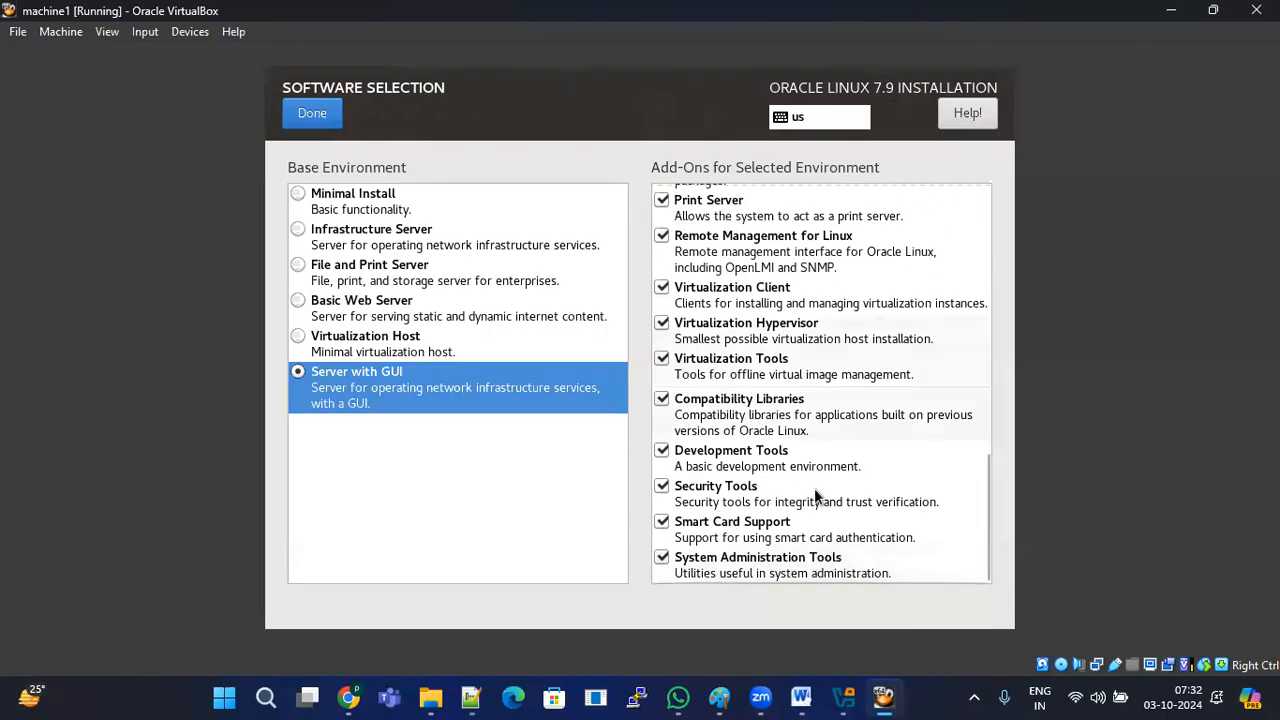
click(312, 115)
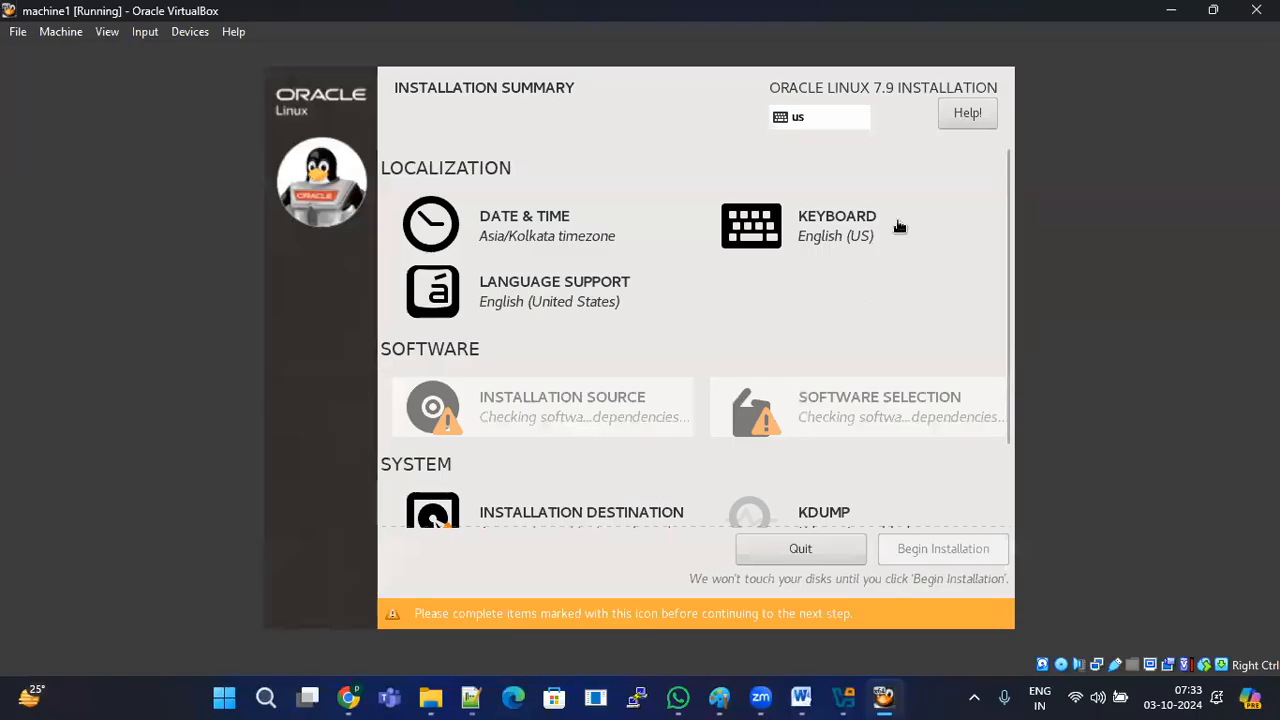
Step: Open Installation Destination, deselect the ATA VBOX HARDDISK, and return to the summary
scroll(659, 421, down, 1)
scroll(659, 421, down, 1)
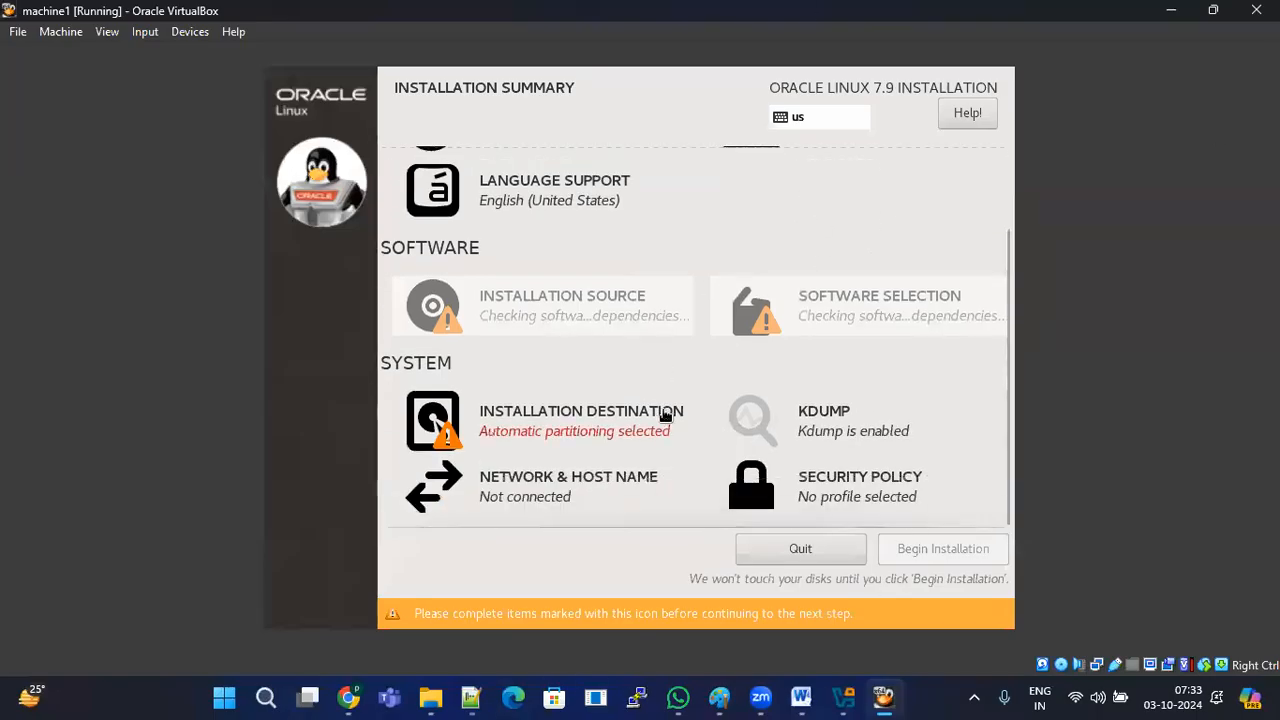
click(569, 442)
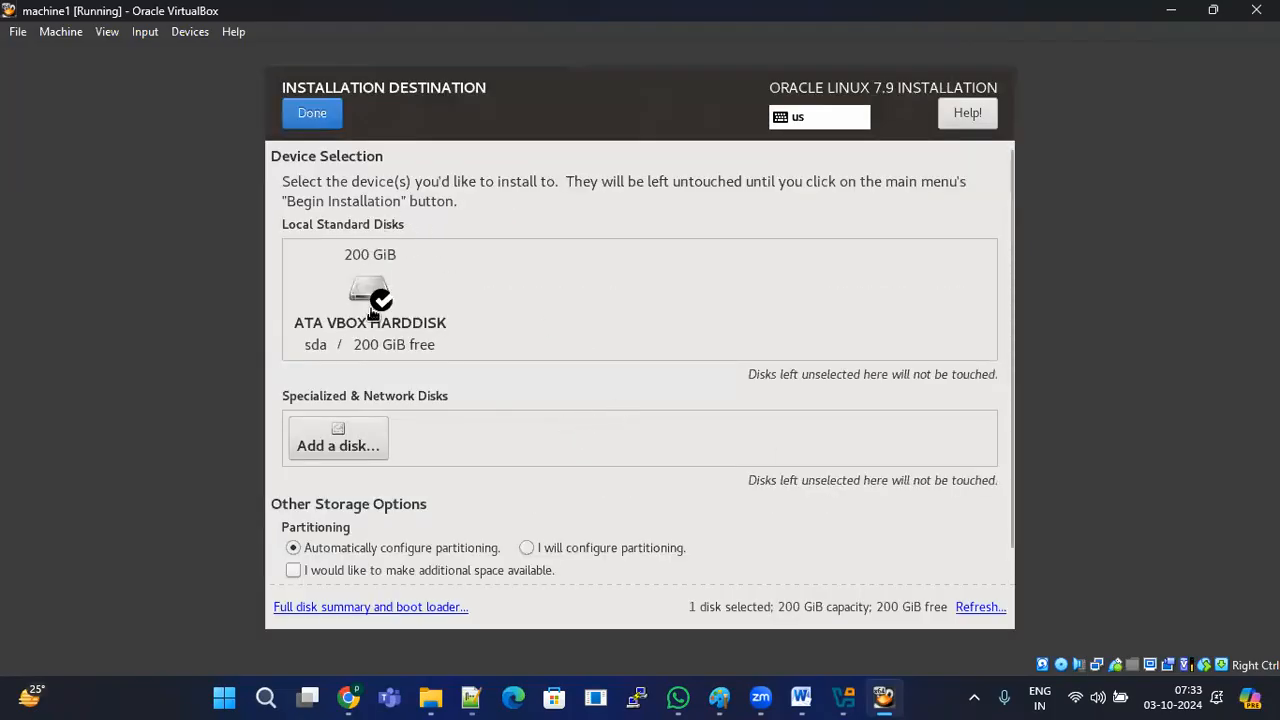
click(372, 303)
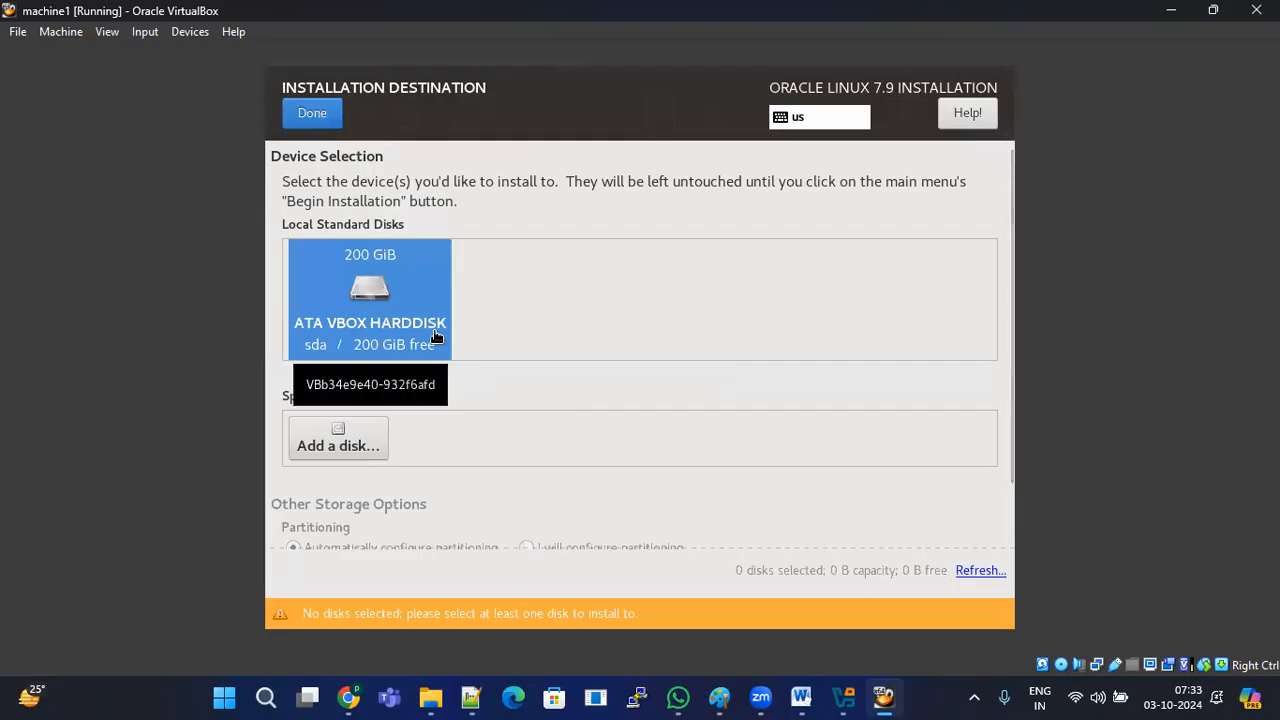
scroll(440, 338, down, 2)
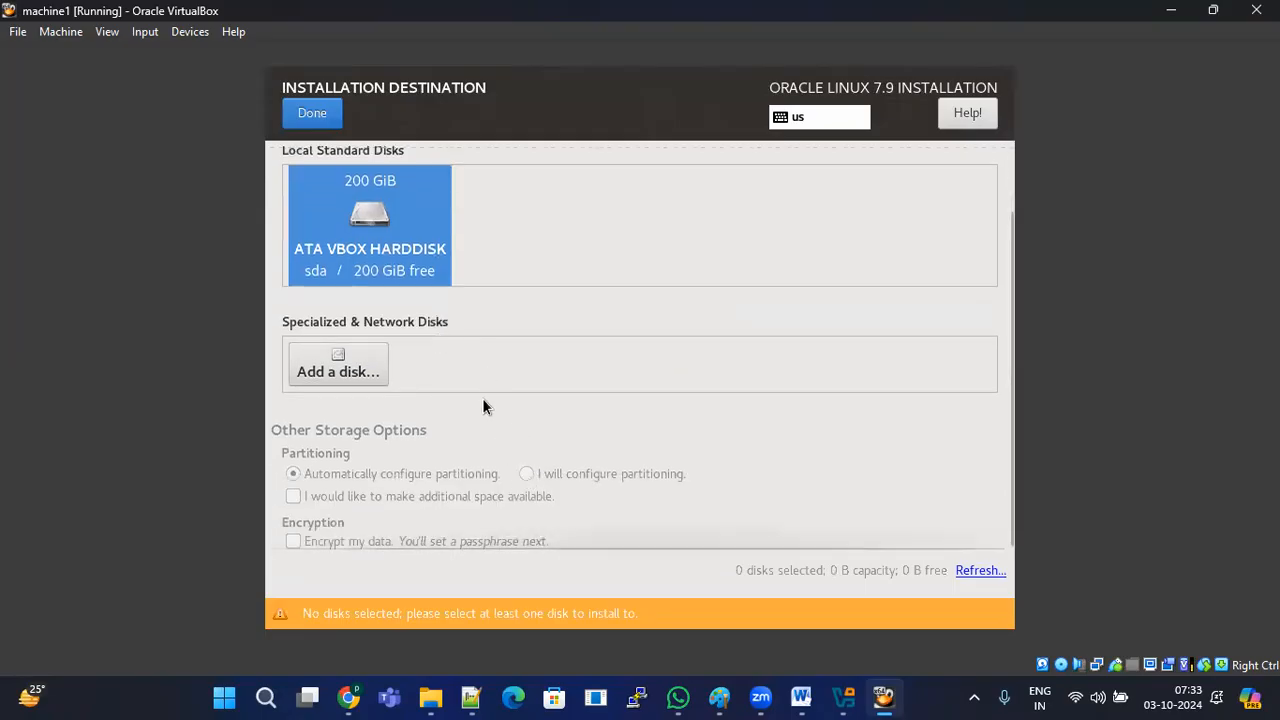
scroll(482, 398, up, 2)
click(312, 113)
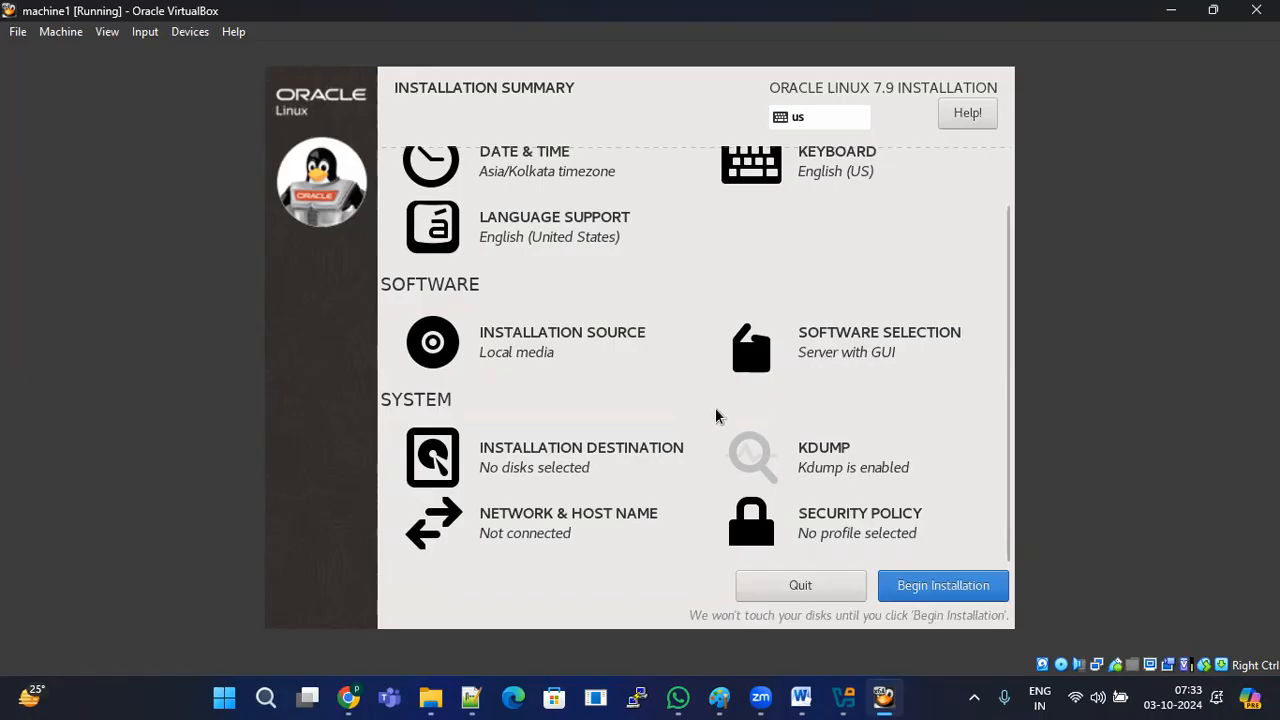
Step: Reopen Installation Destination, select the 200 GiB disk with automatic partitioning, then switch to Notepad++
click(586, 472)
scroll(492, 366, down, 1)
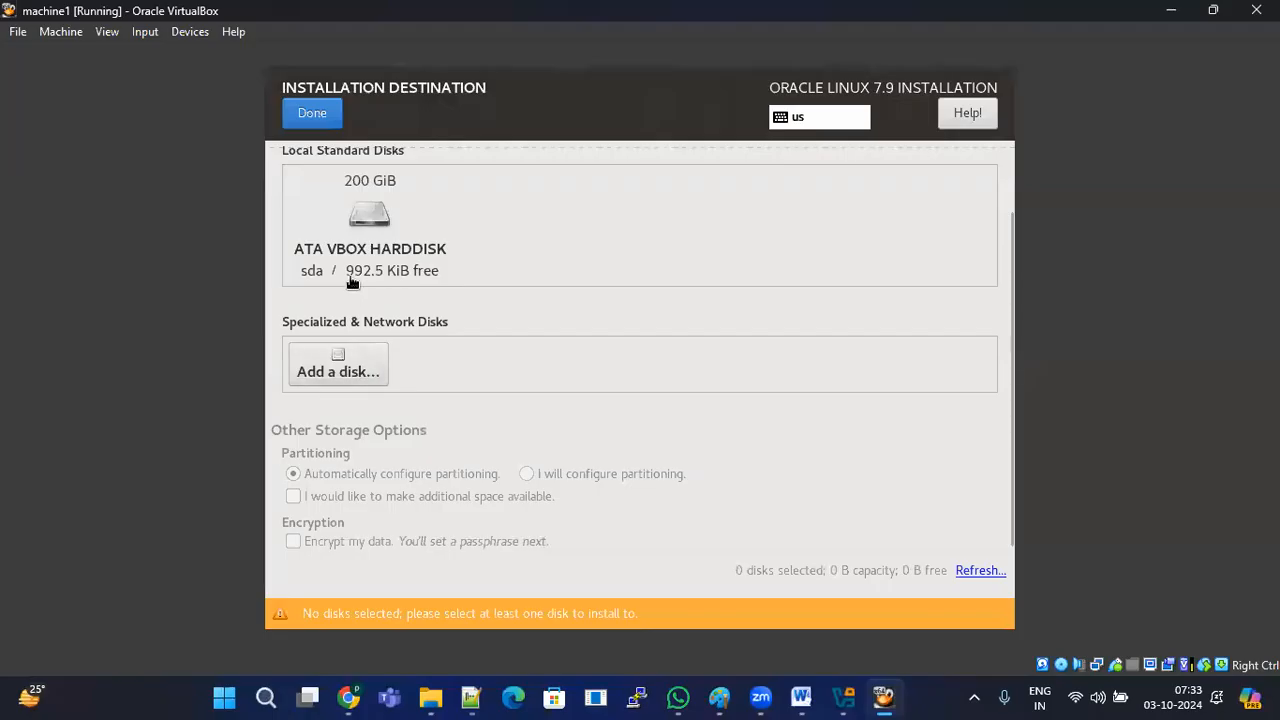
click(360, 238)
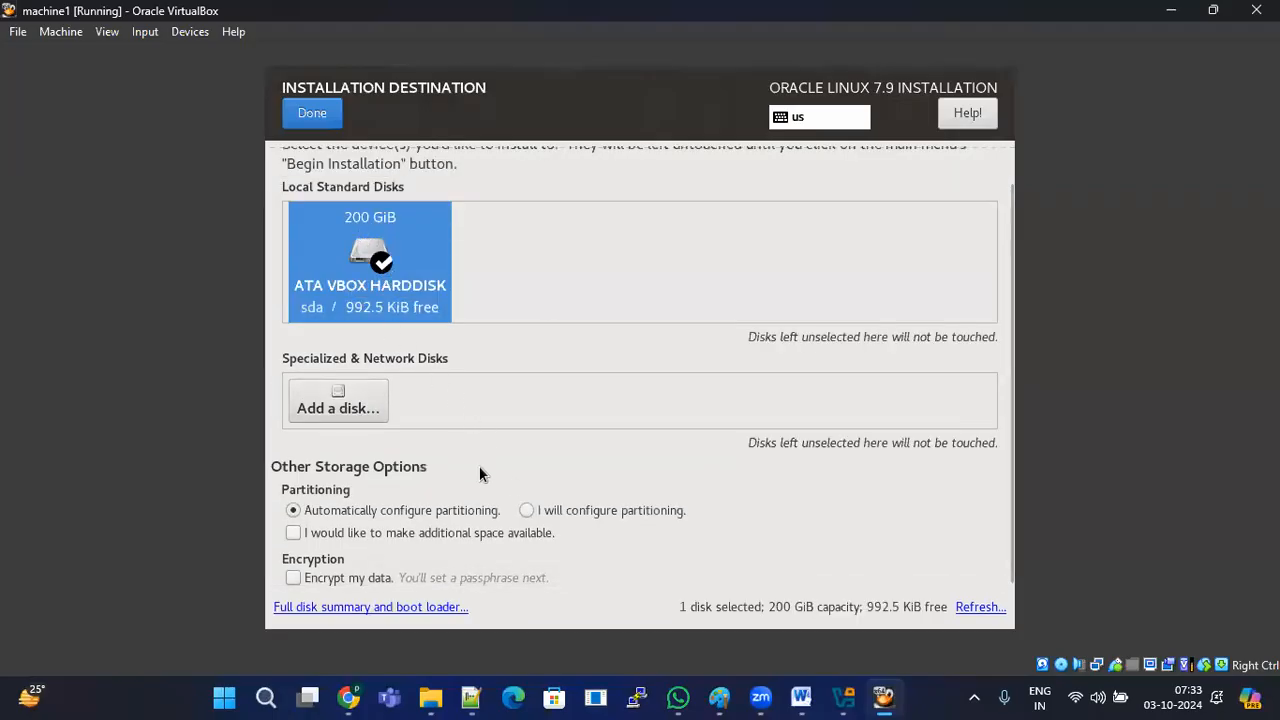
click(531, 510)
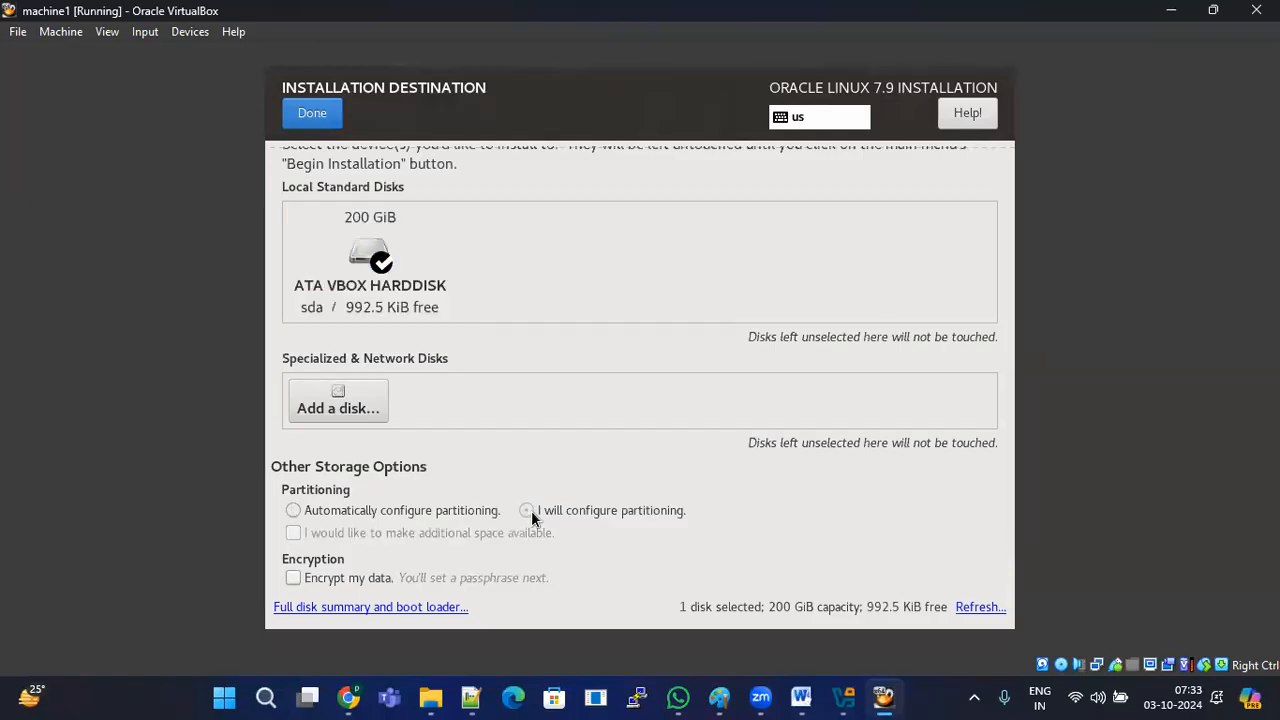
click(340, 514)
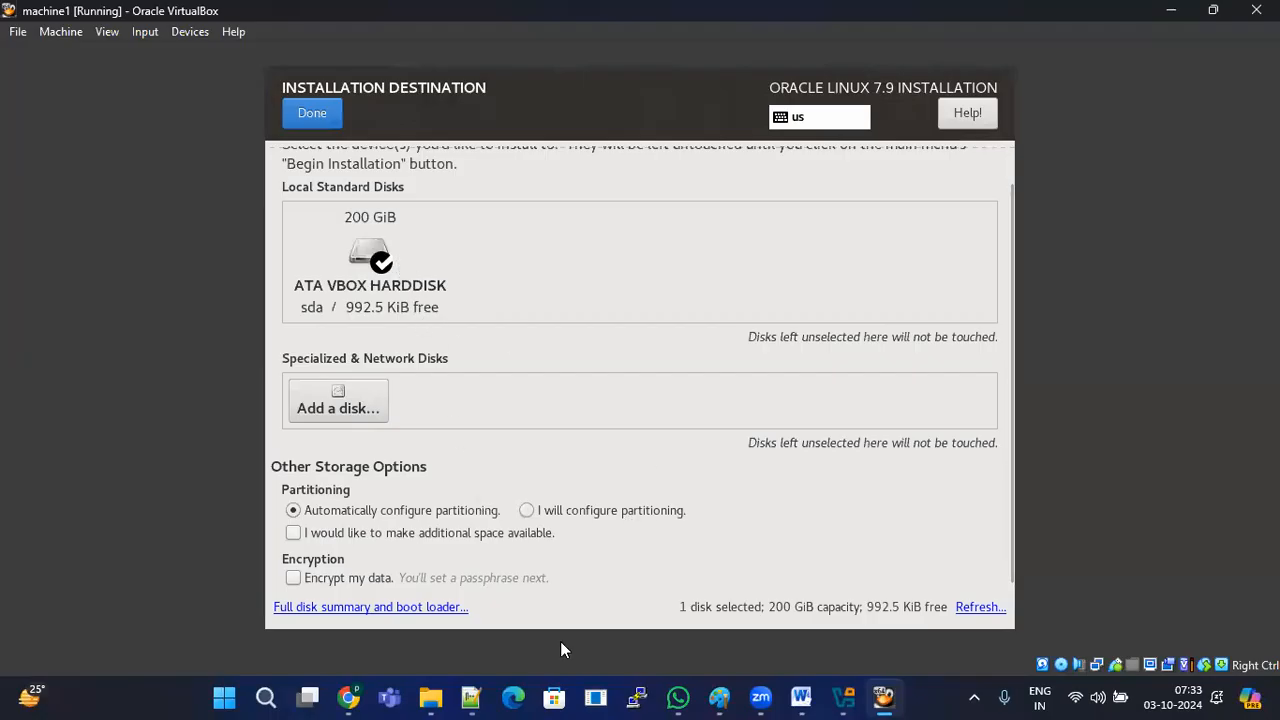
click(471, 697)
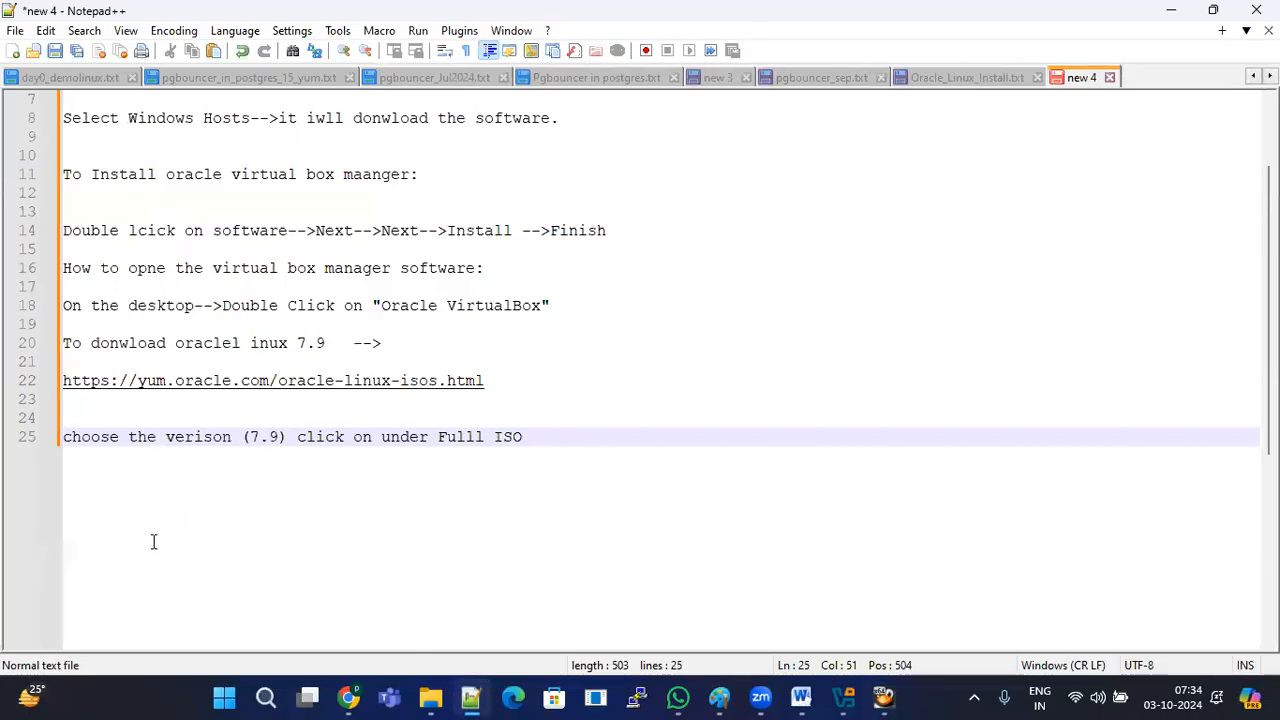
Step: Add notes 'windows:', '=======', 'C/D/E-->DRIVES' and 'lINUXE--PARTITIONS-->' to the Notepad++ file
key(Return)
key(Return)
key(Return)
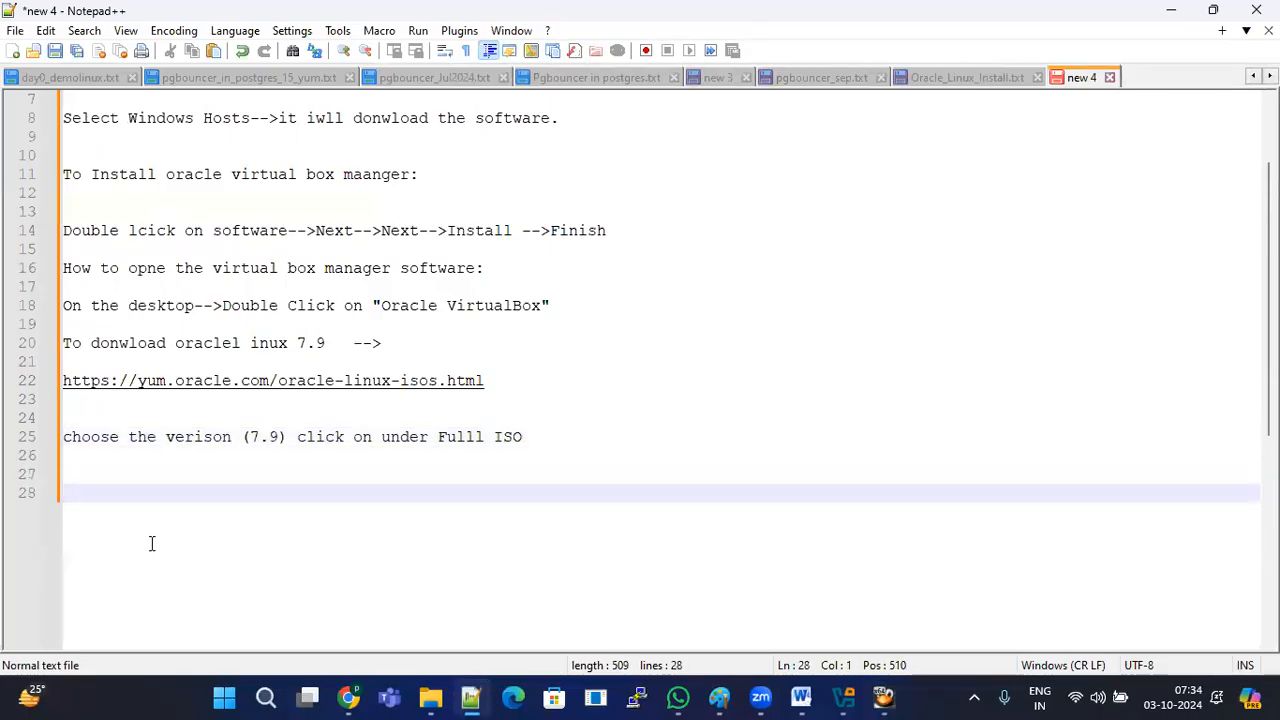
text(windows:)
key(Return)
text(=======)
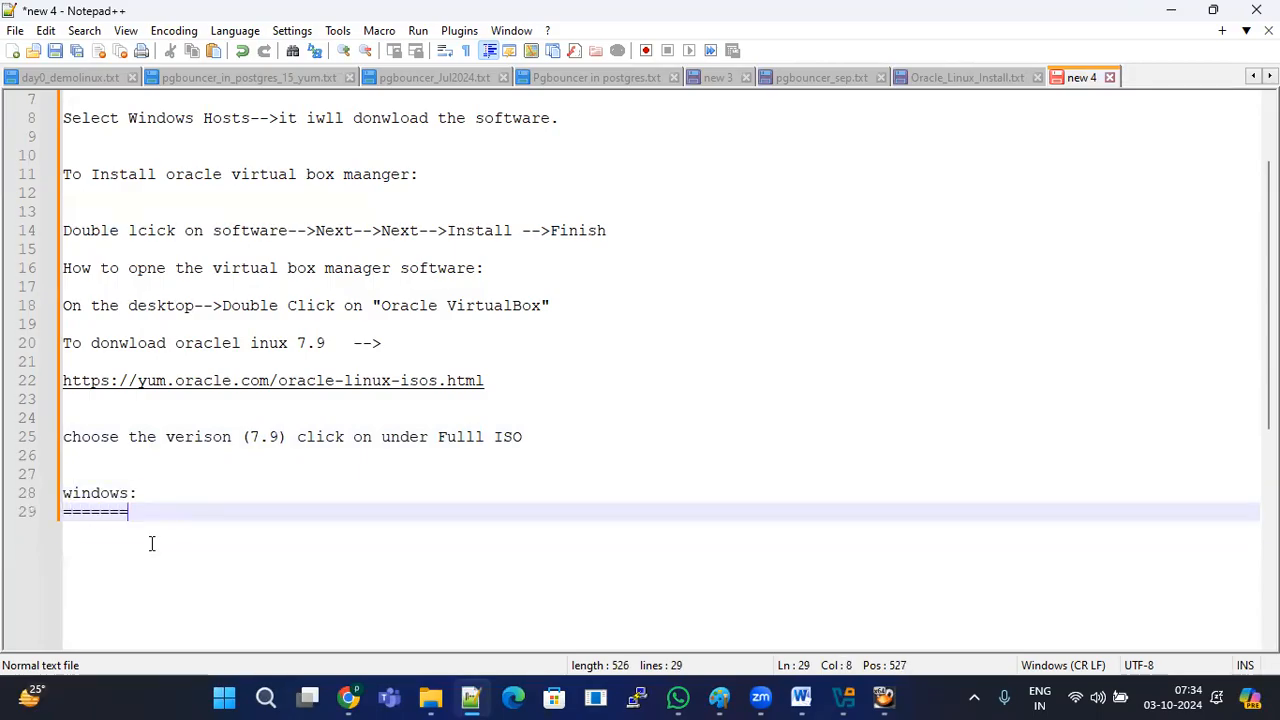
key(Return)
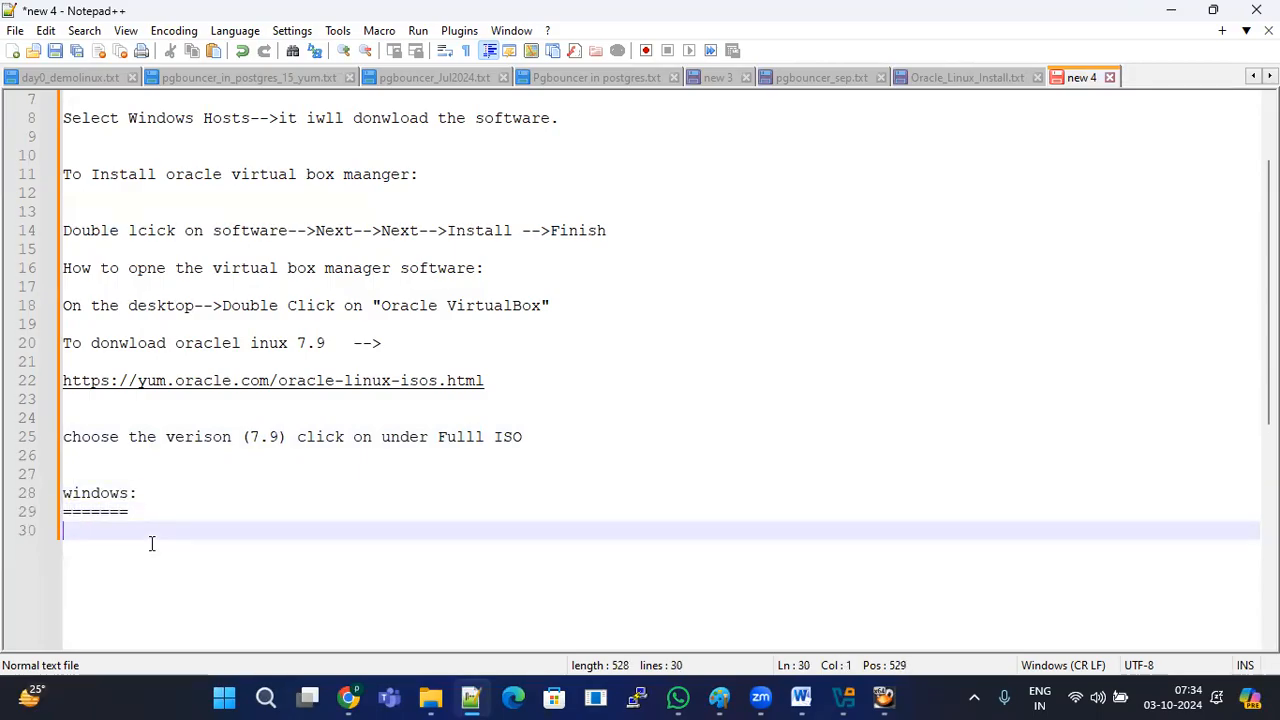
text(C/D/E-->DRIVES)
key(Return)
key(Return)
text(lI)
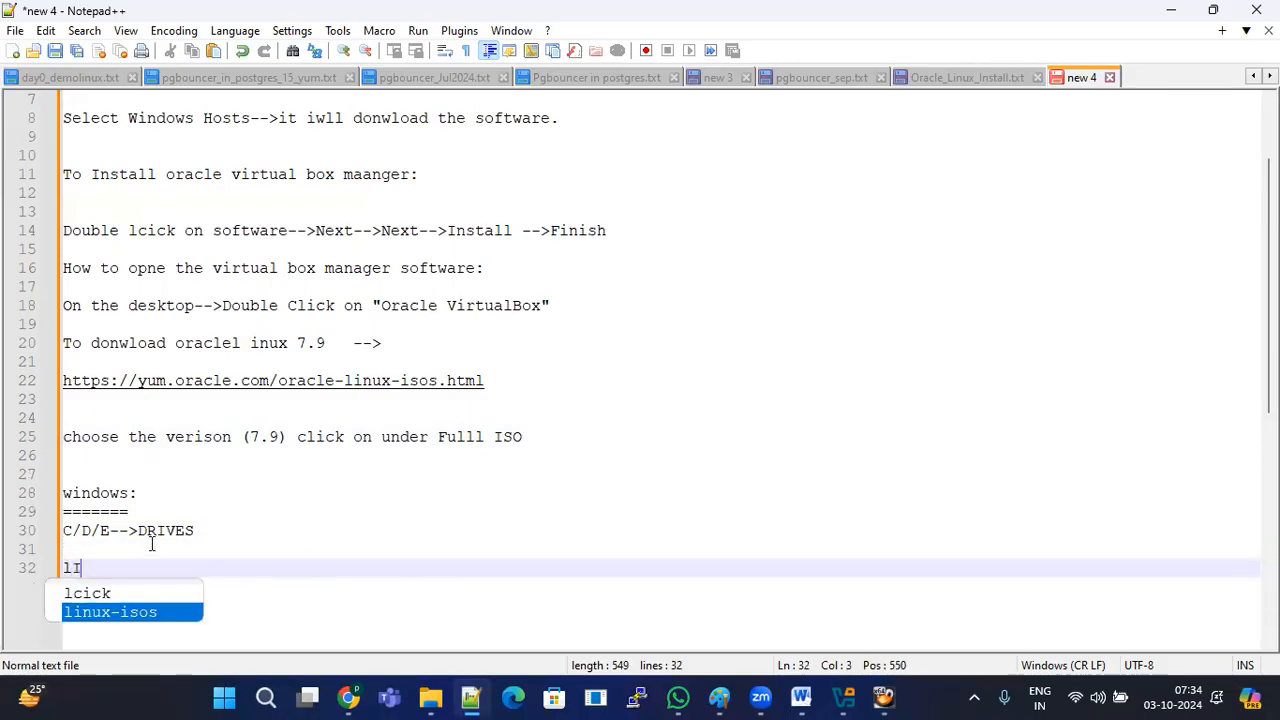
text(NUXE--P)
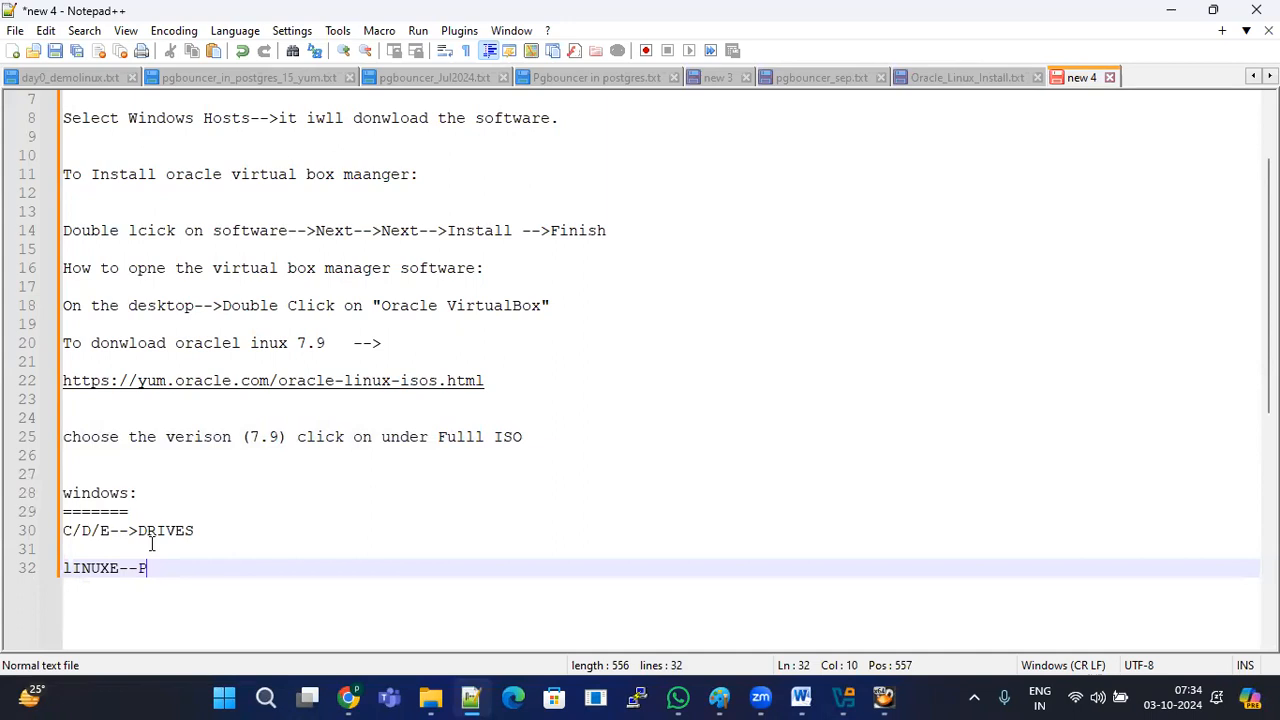
text(ARTITIONS-->)
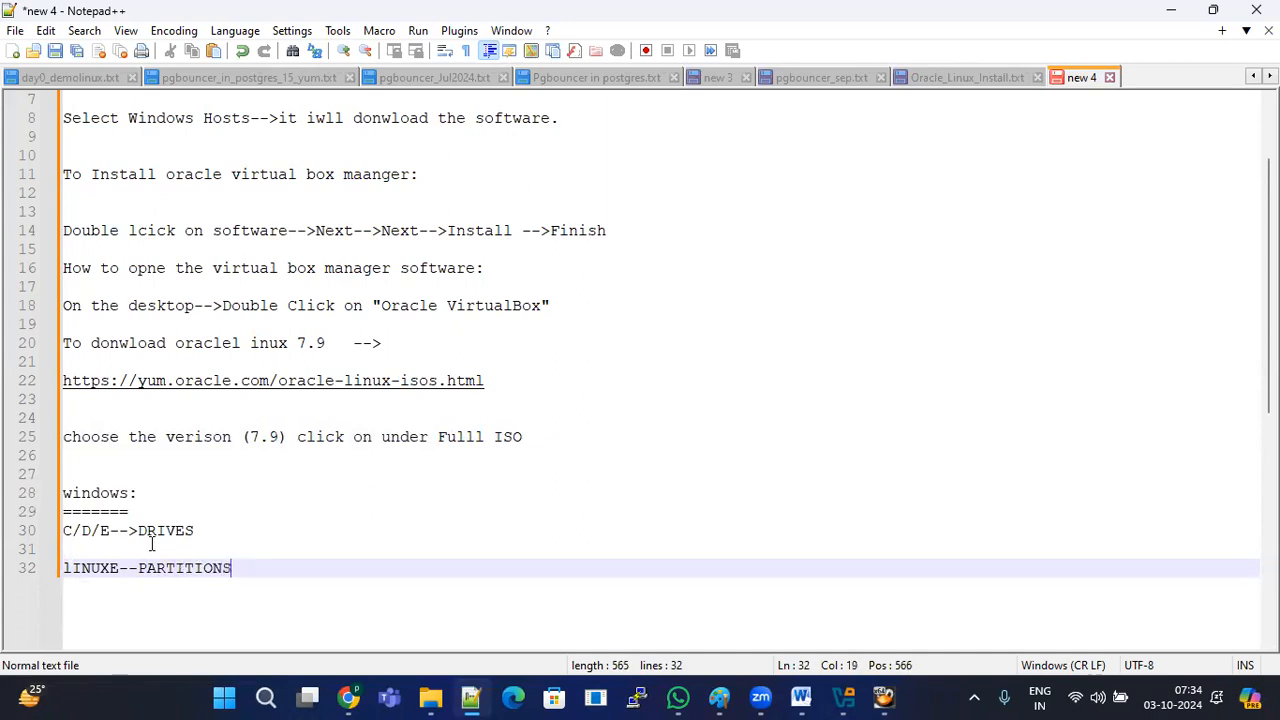
key(Return)
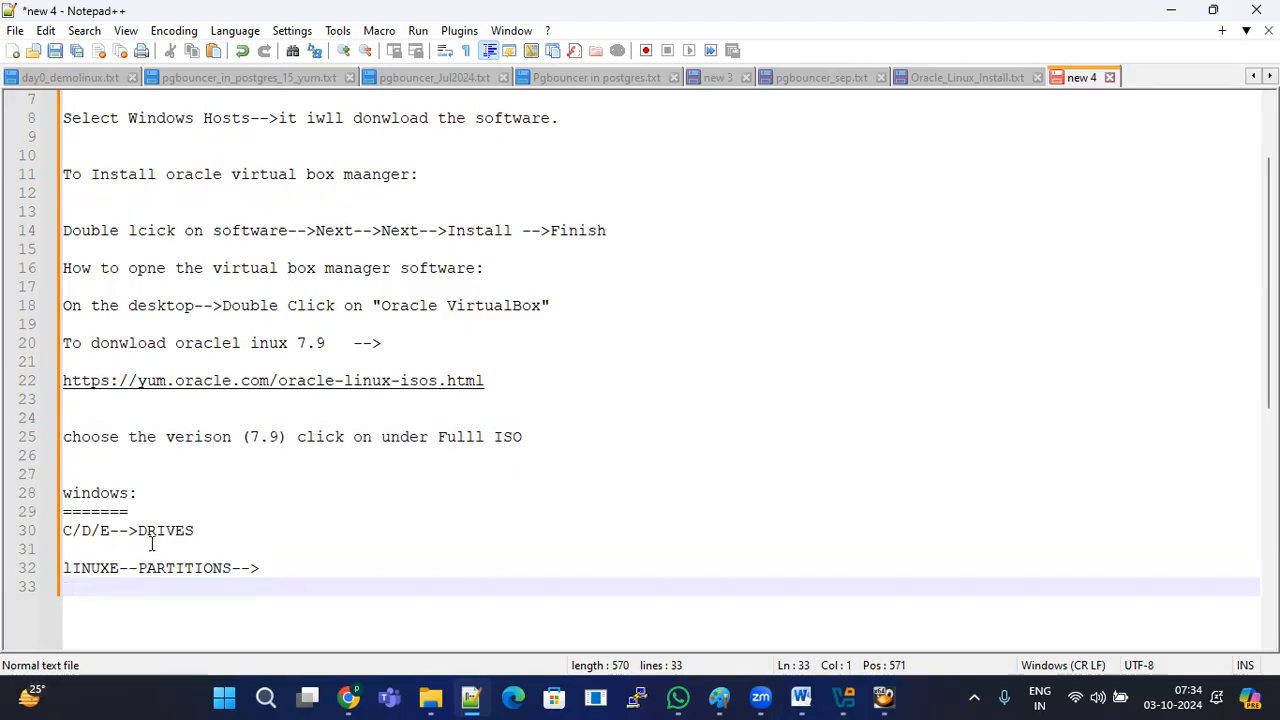
Step: Add the mount-point lines '/u01//u02' and '/' below, then return to VirtualBox Manager
key(Return)
text(/IS)
key(BackSpace)
key(BackSpace)
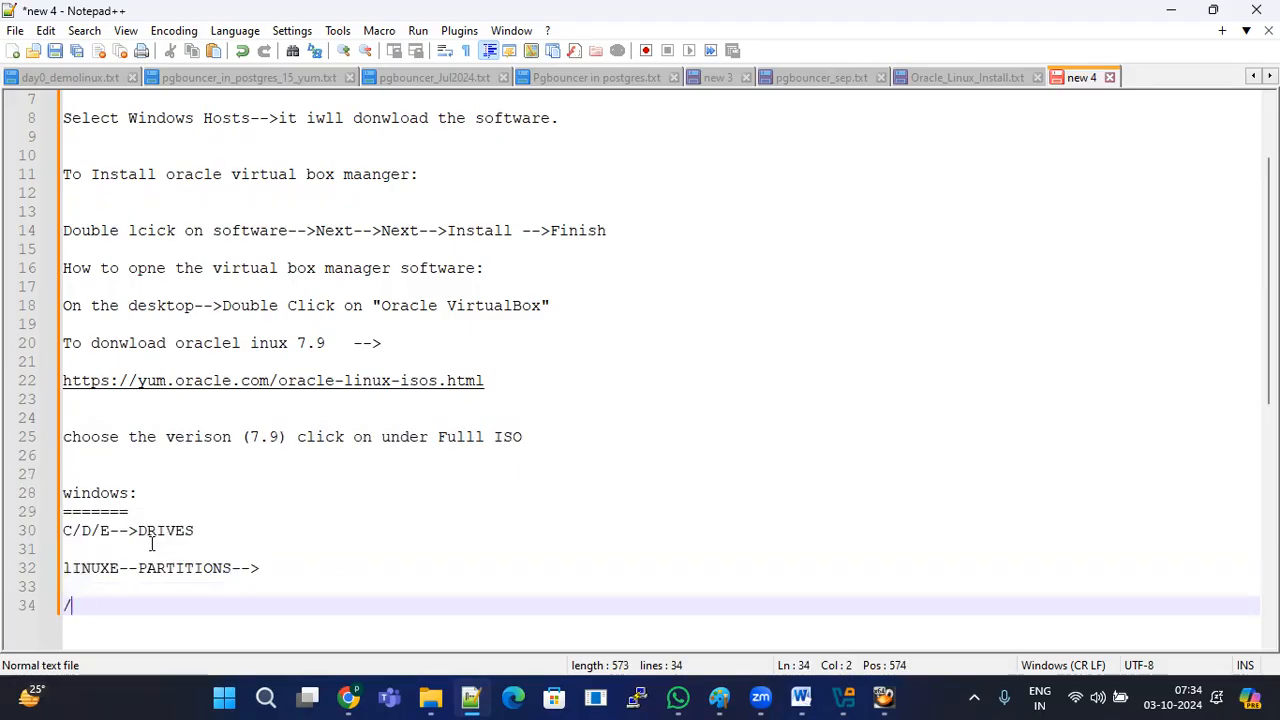
text(u01//u01)
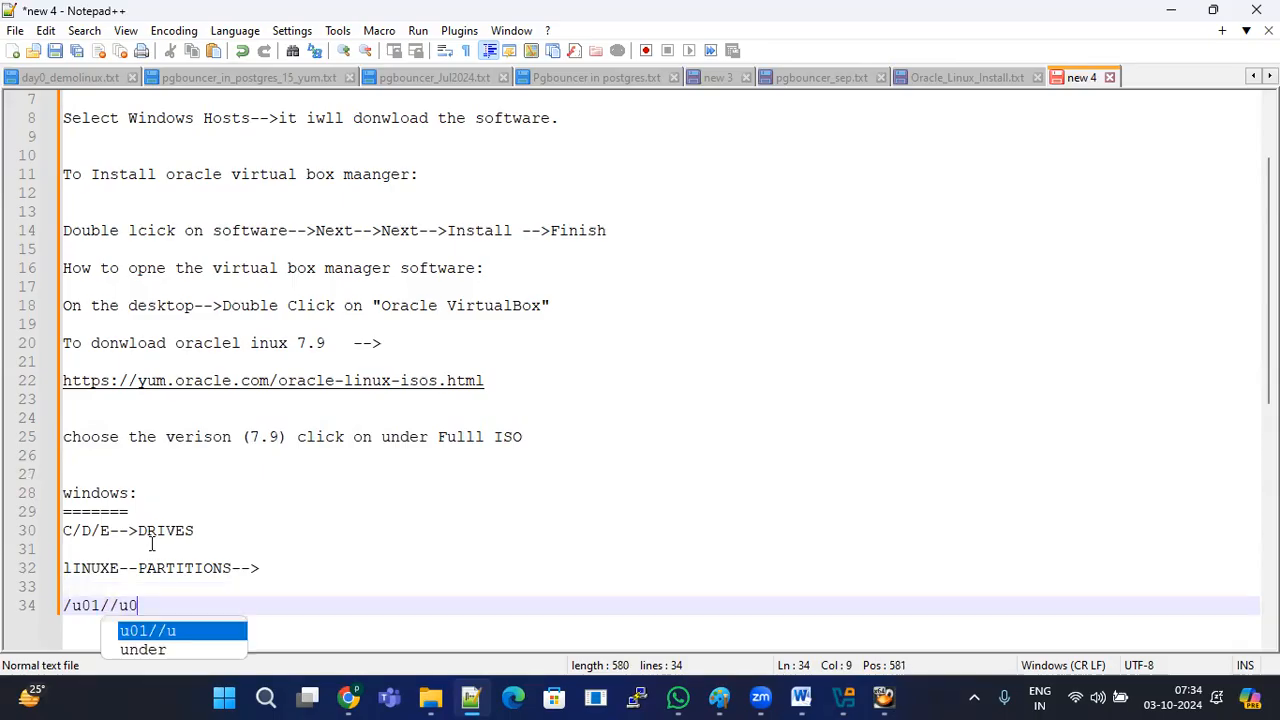
key(BackSpace)
text(2)
key(Return)
text(/)
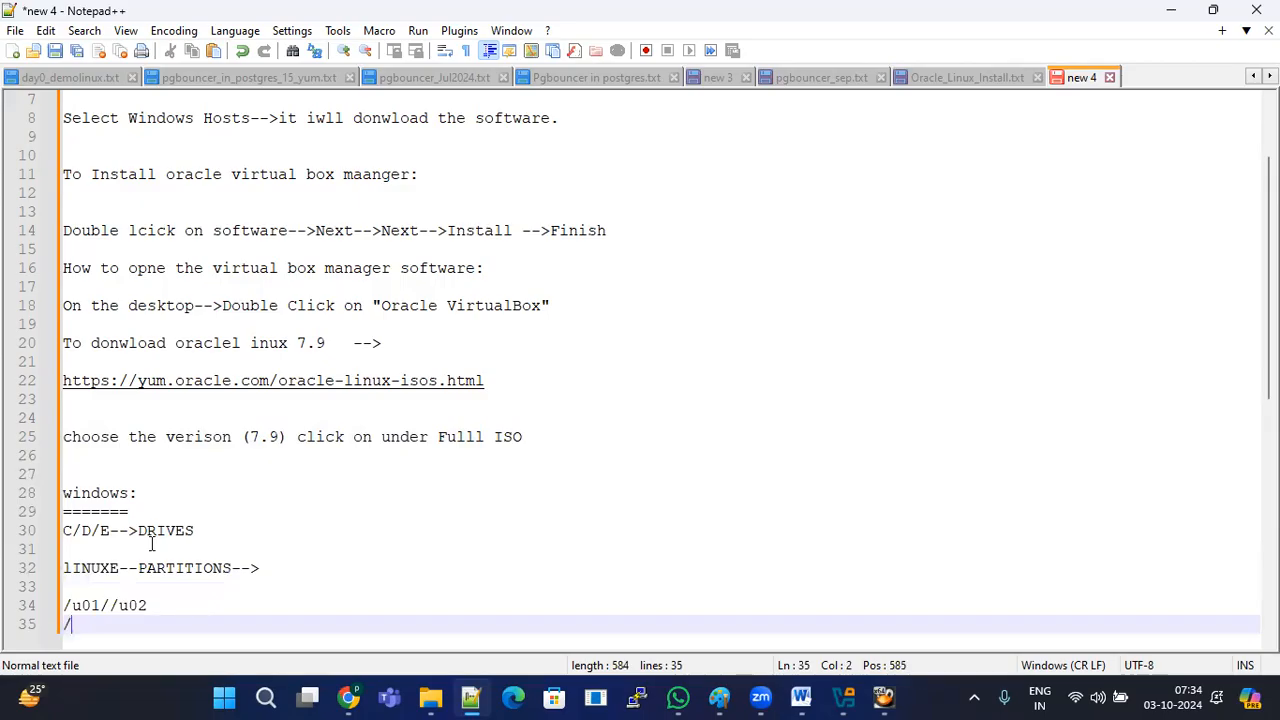
key(Return)
key(Return)
drag(114, 606, 28, 568)
click(165, 548)
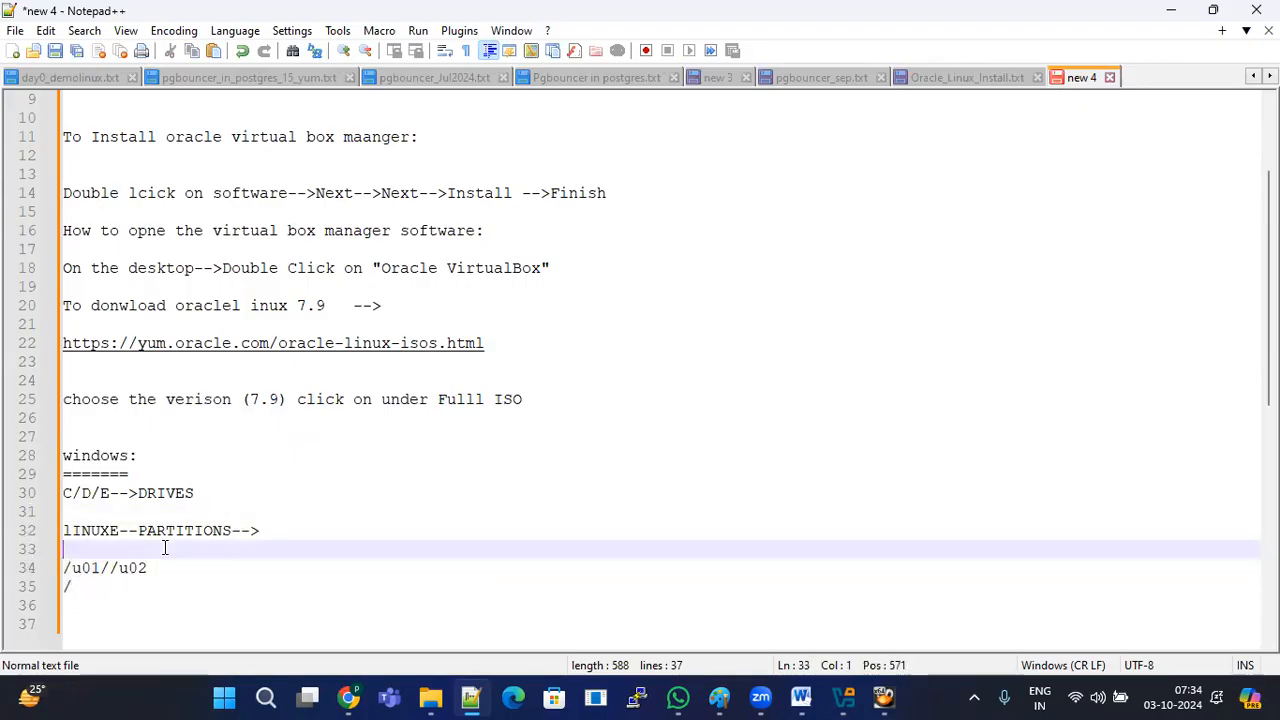
click(843, 697)
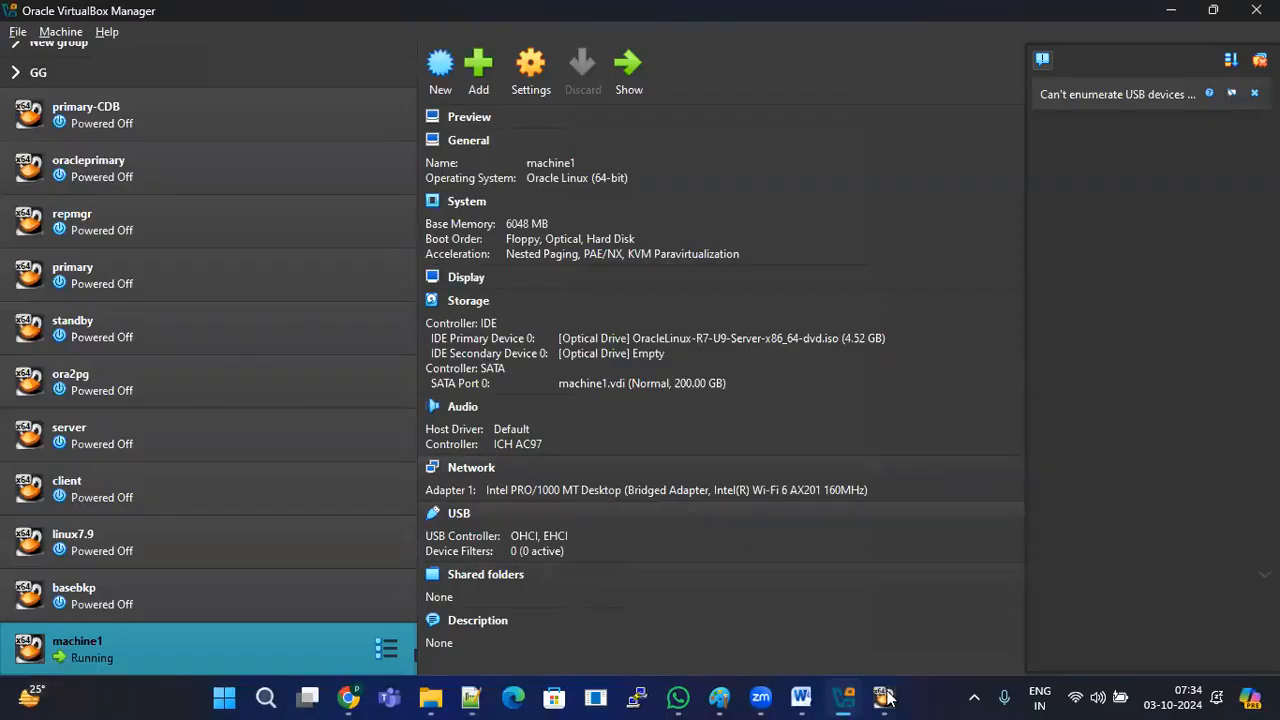
Step: Reopen machine1's installer, choose automatic partitioning for the disk, and confirm with Done
click(884, 697)
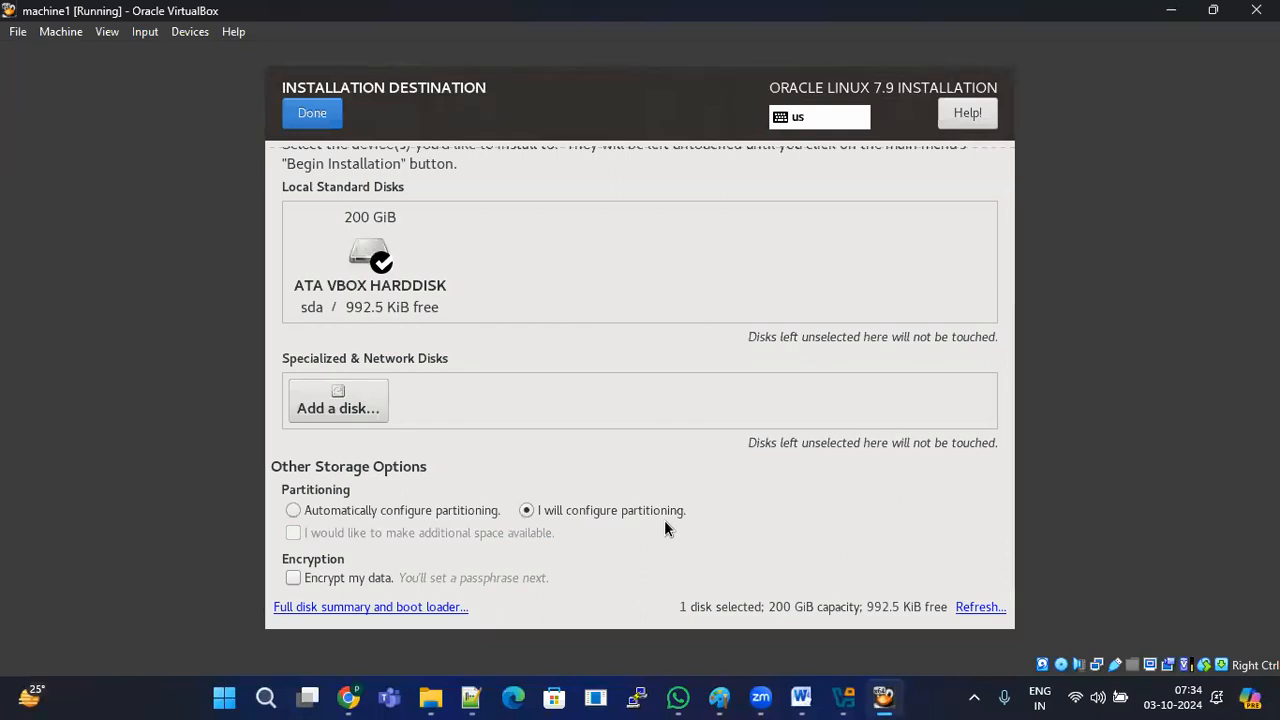
click(293, 511)
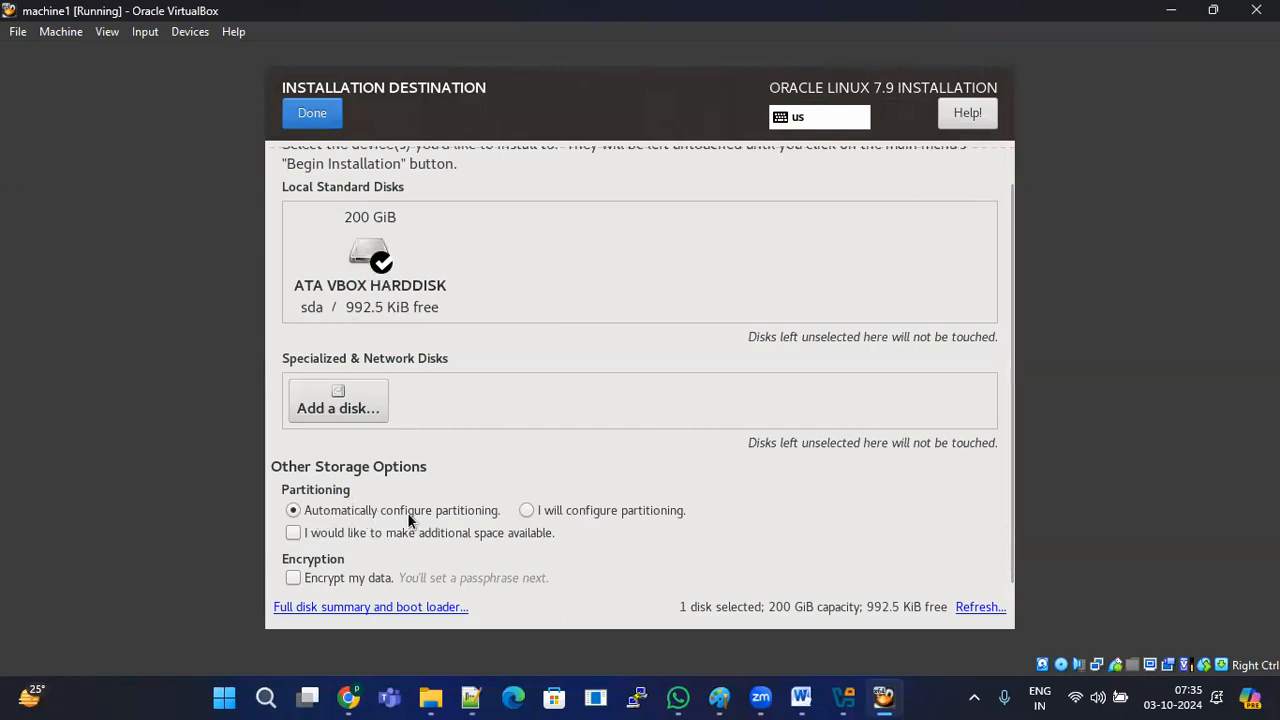
click(318, 118)
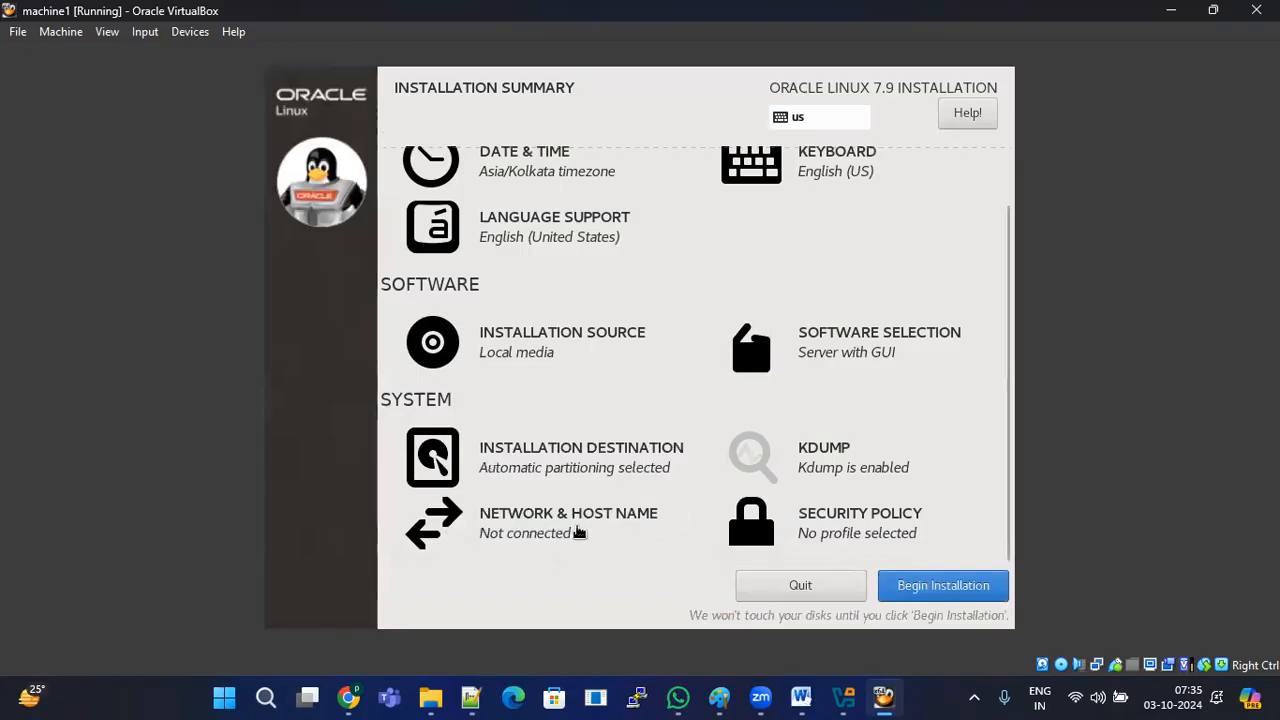
Step: In Network & Host Name, replace localhost.localdomain with host name machine1.oracle.com
click(572, 528)
drag(505, 568, 350, 572)
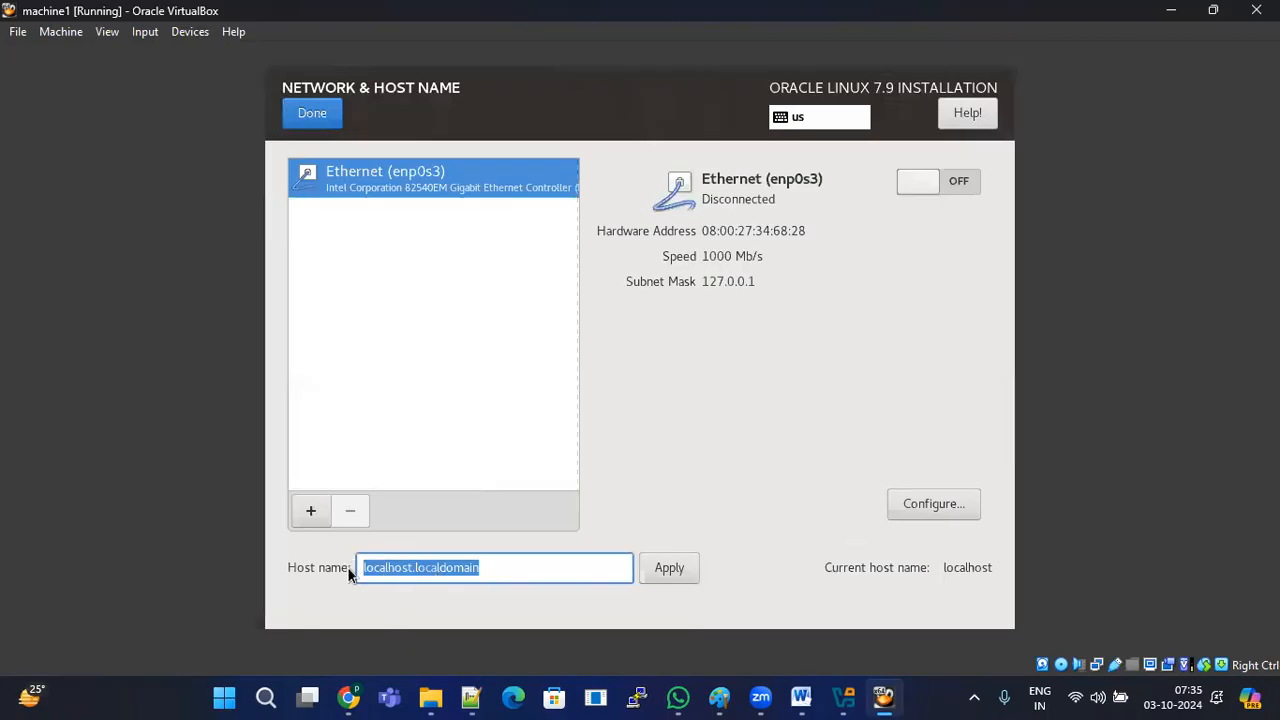
text(m)
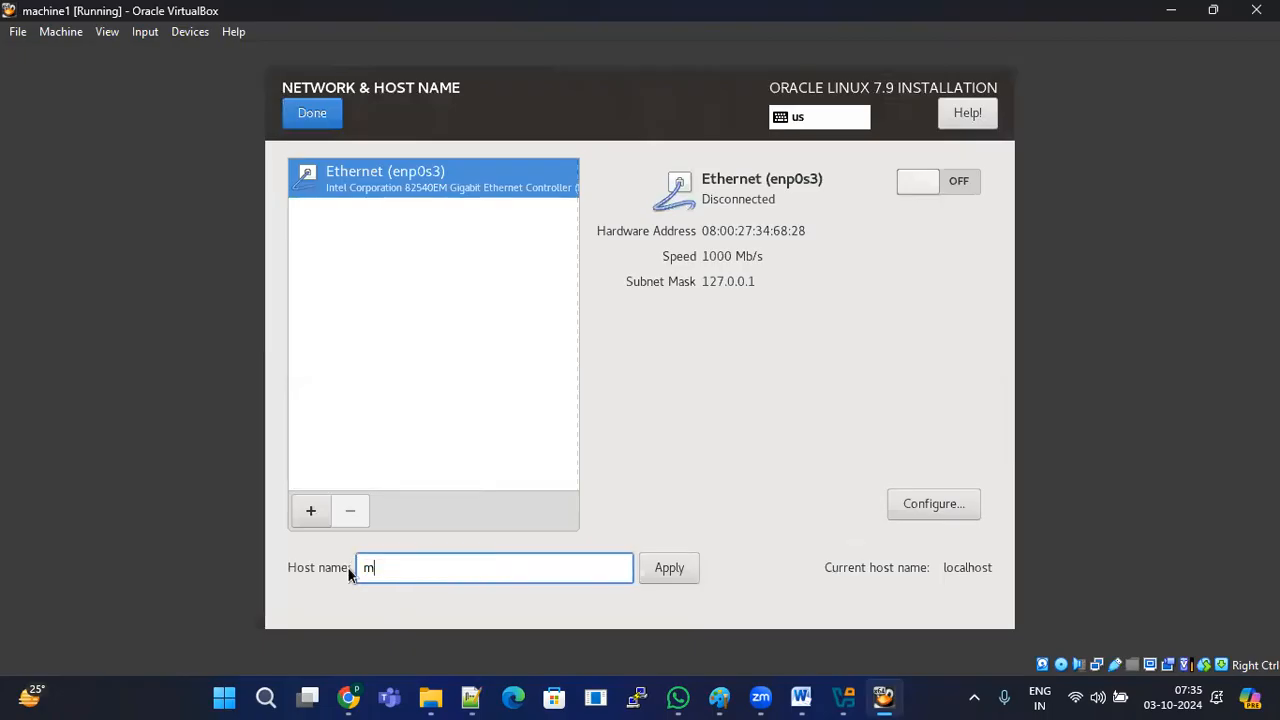
text(achine1.oracle.com)
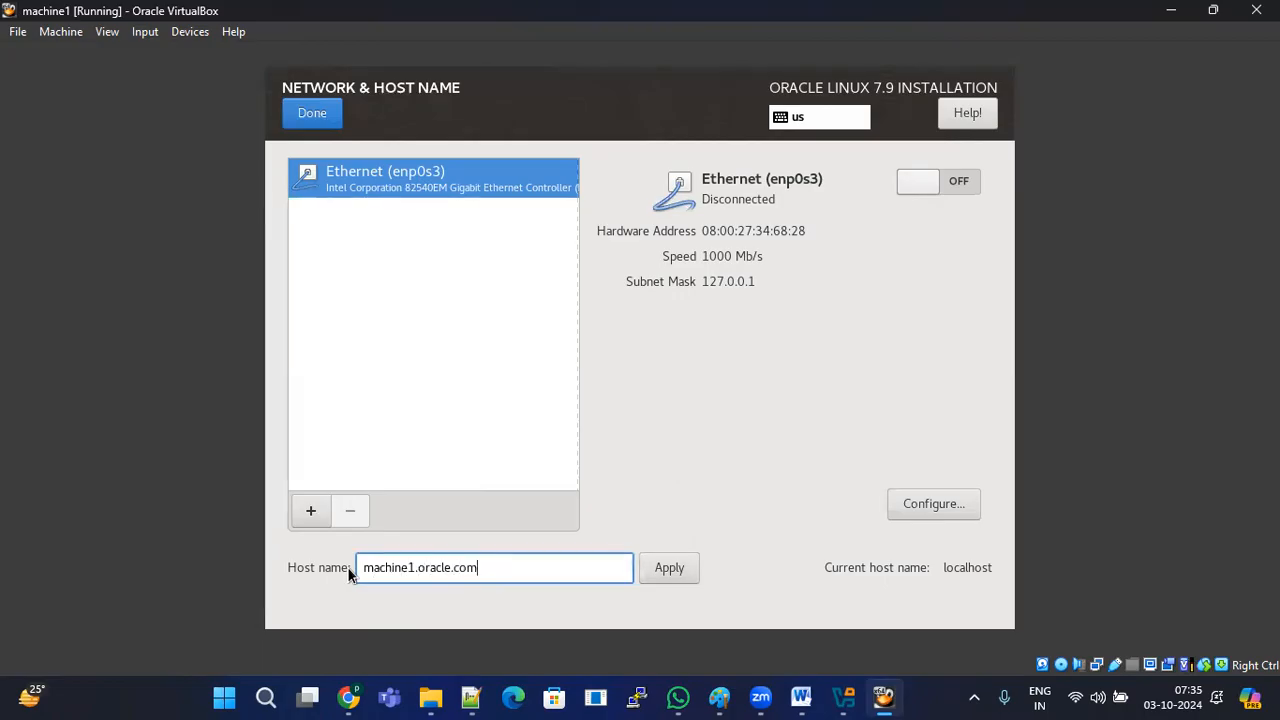
double_click(416, 567)
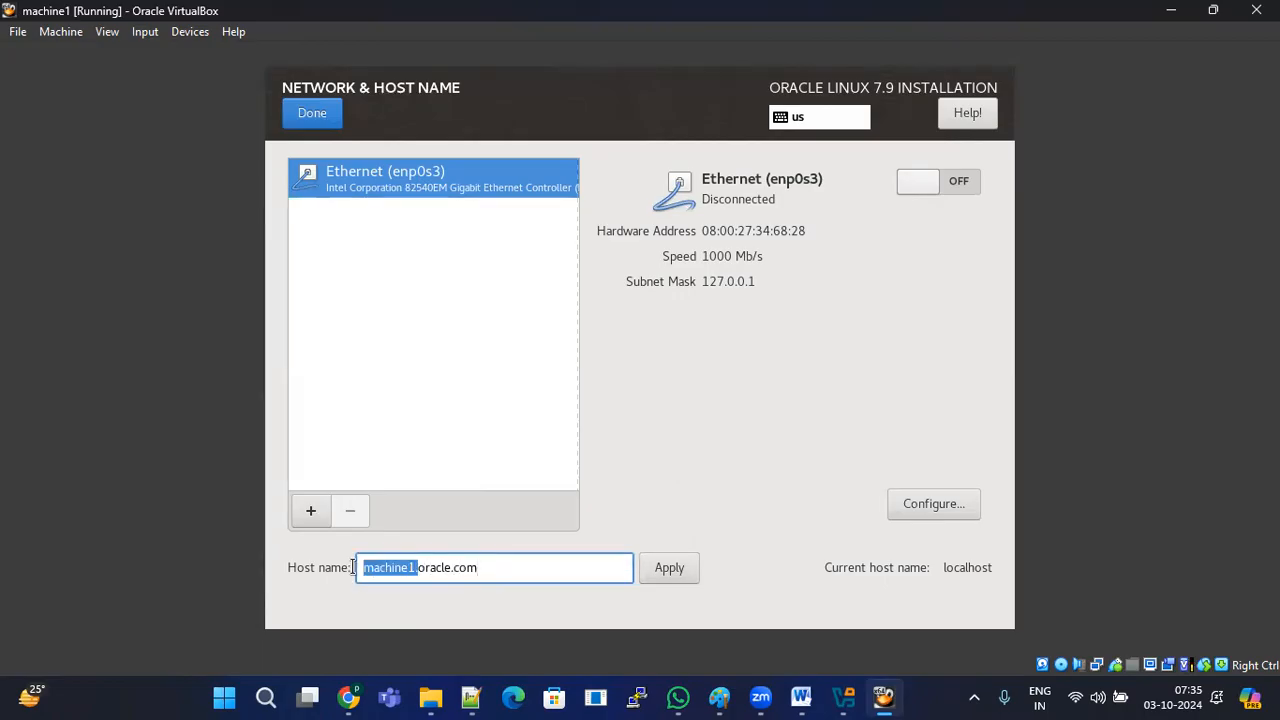
drag(425, 570, 360, 570)
click(545, 570)
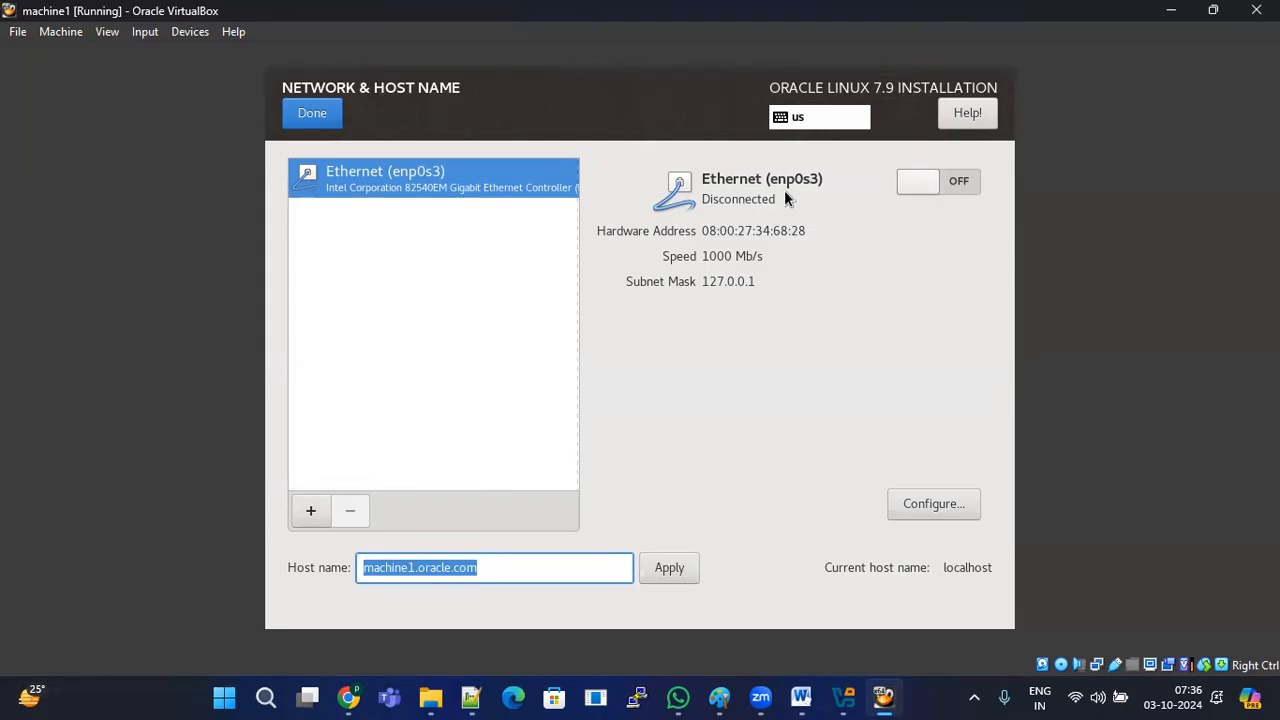
Step: Turn on Ethernet enp0s3, enable automatic connection in its General settings, save, and finish
click(957, 182)
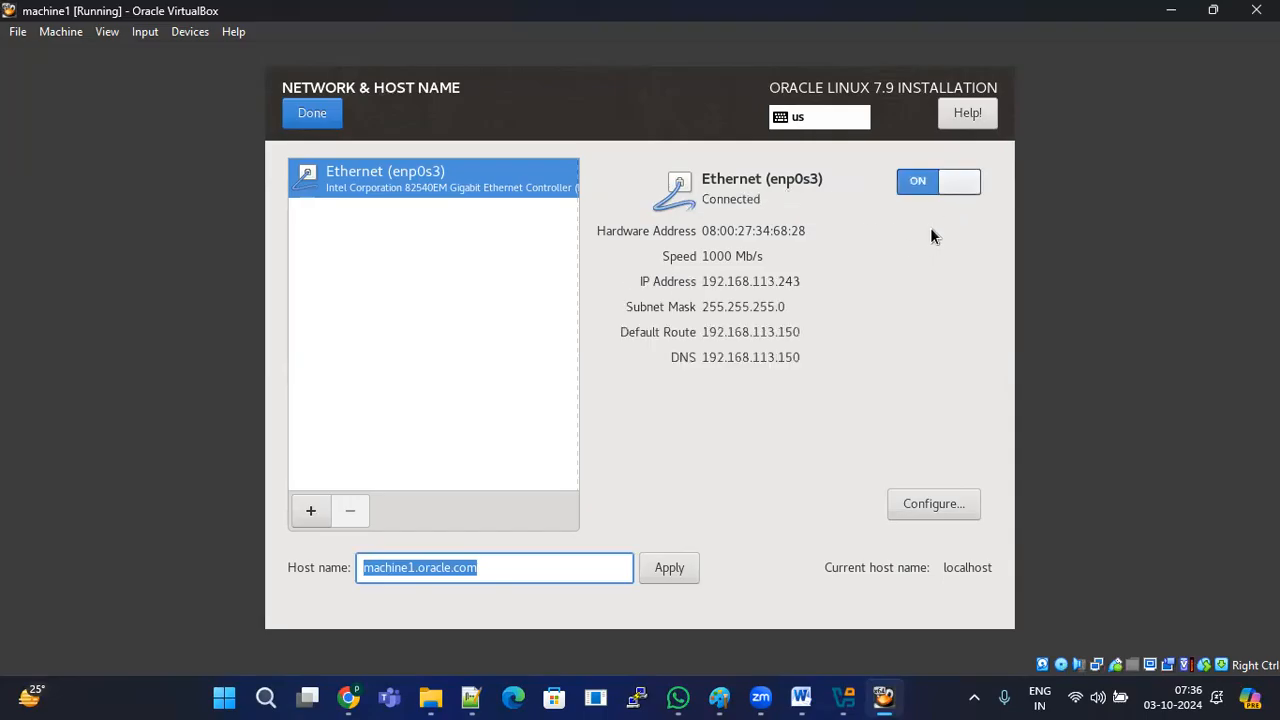
click(934, 503)
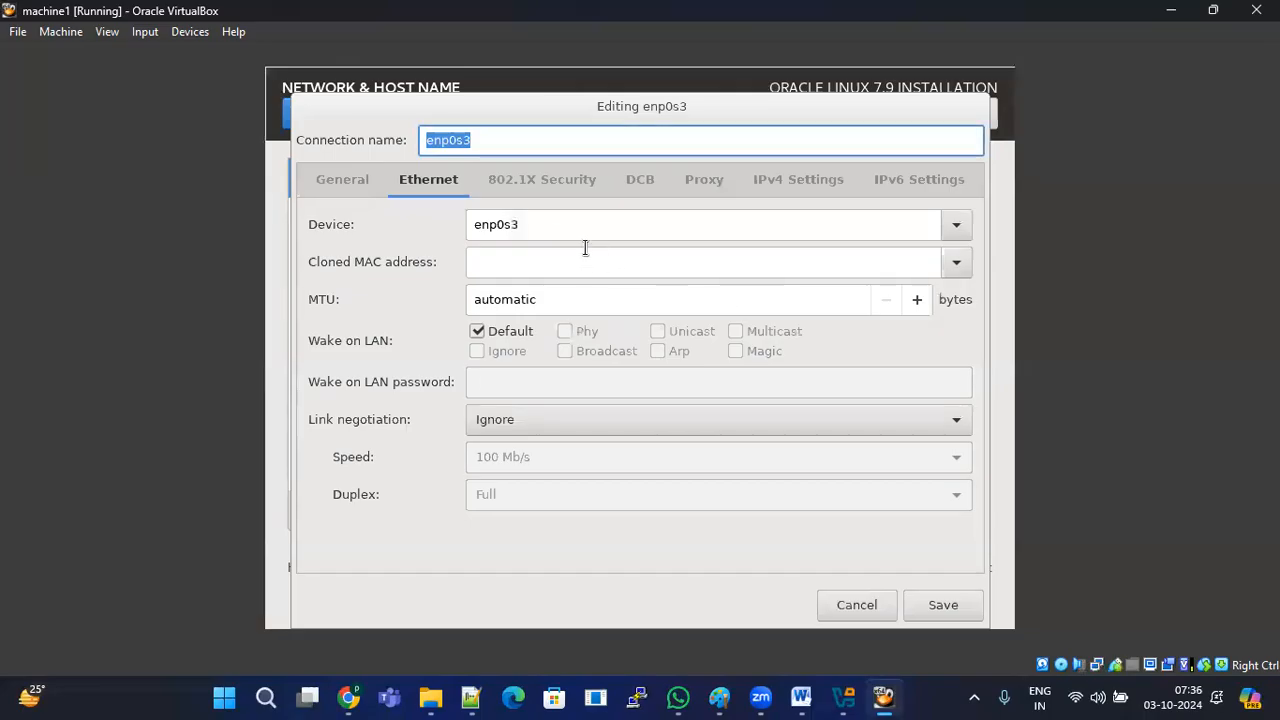
click(355, 182)
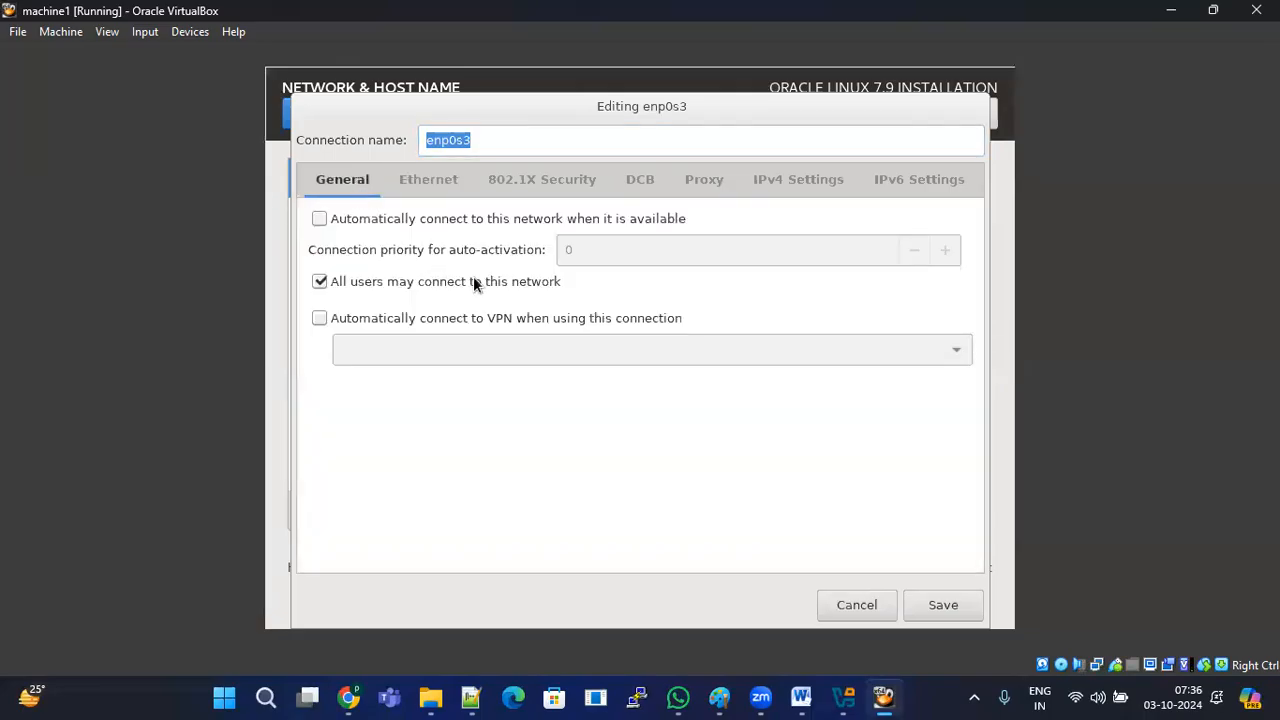
click(320, 218)
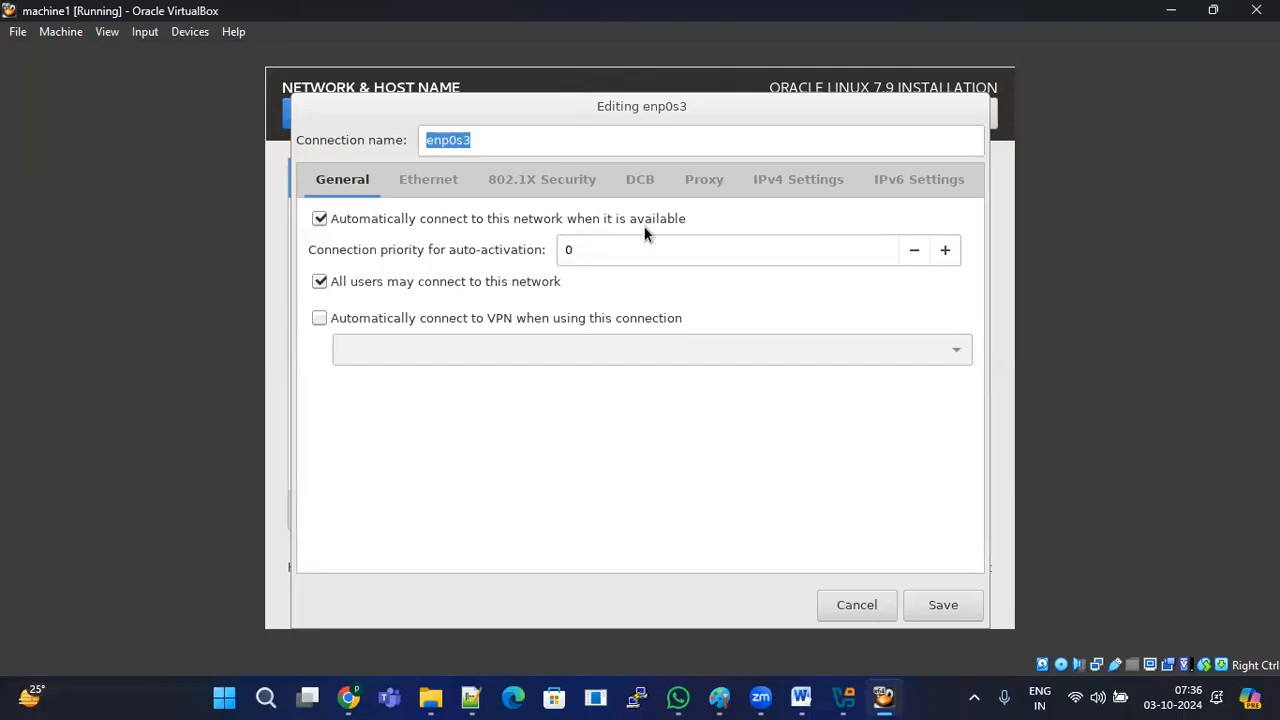
click(940, 607)
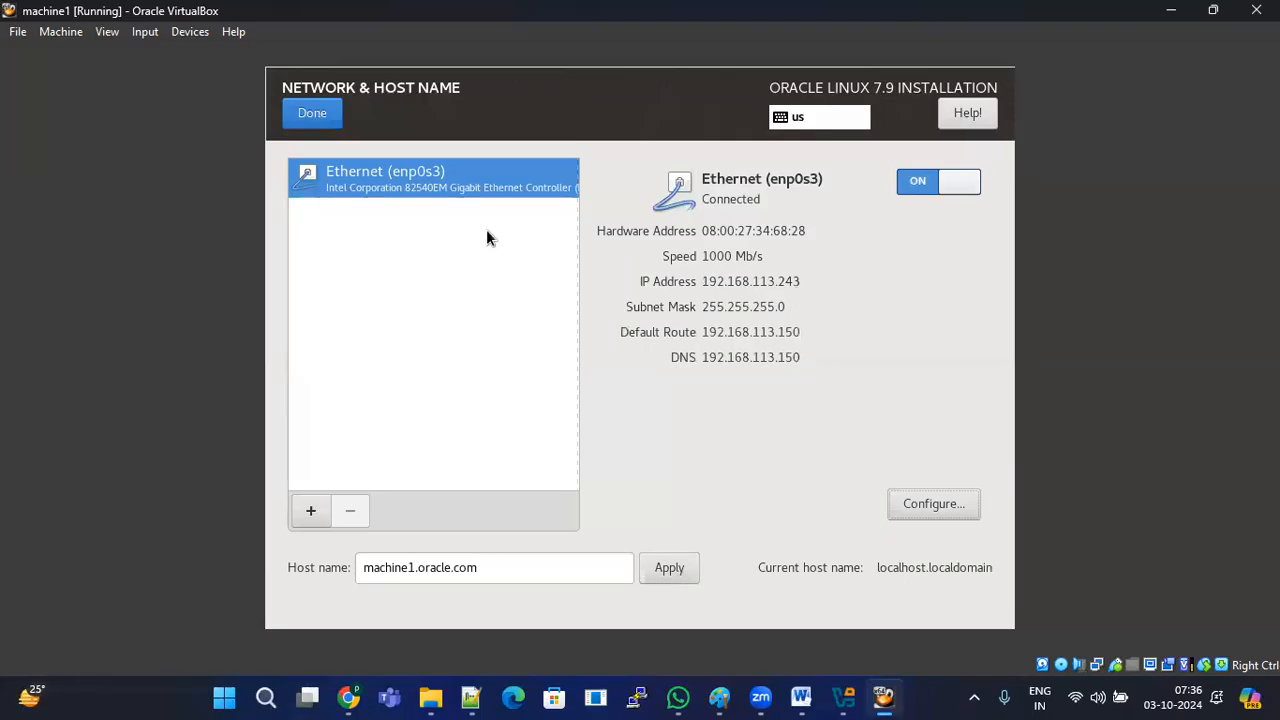
drag(415, 567, 360, 560)
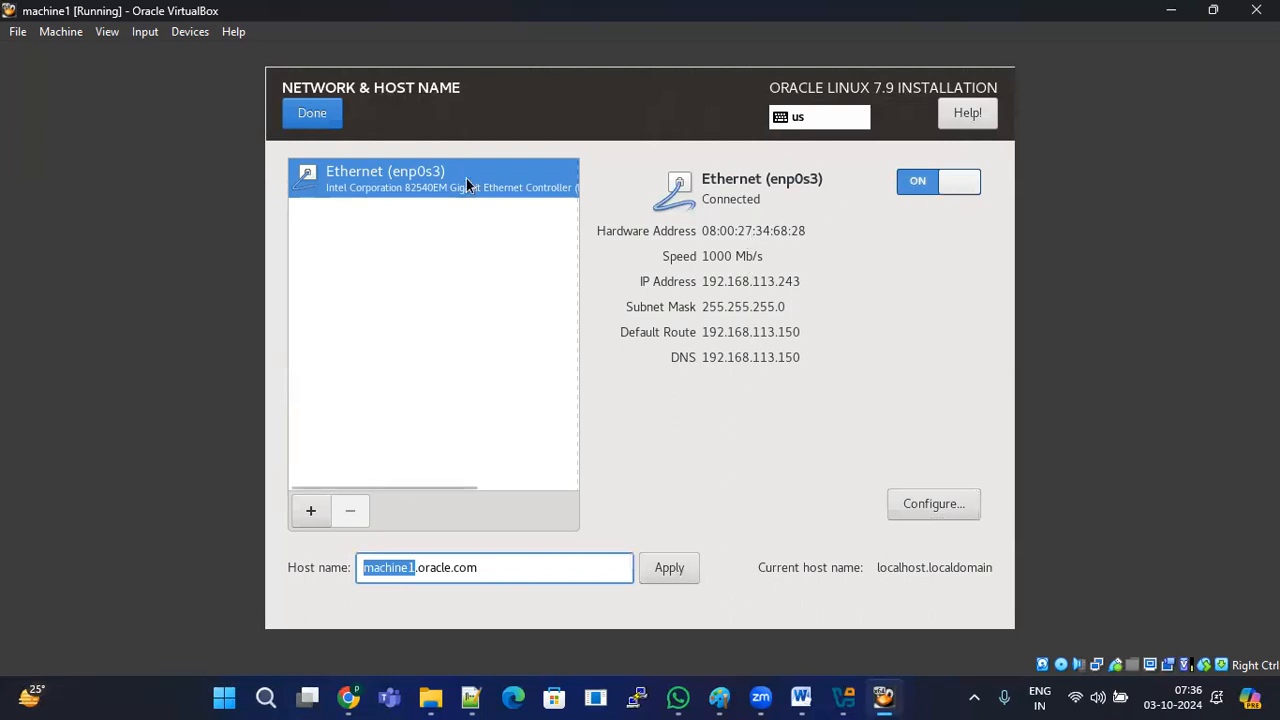
click(312, 113)
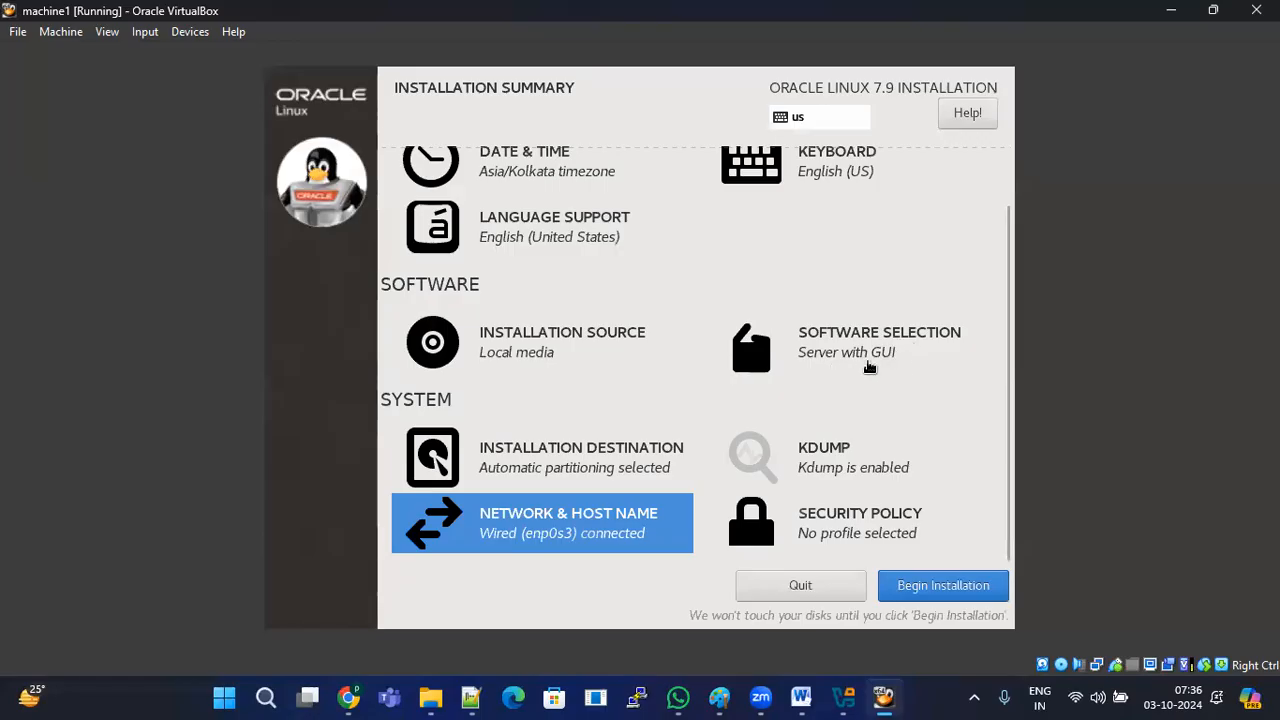
Step: Start the Oracle Linux 7.9 installation with Begin Installation on the summary screen
scroll(520, 264, up, 1)
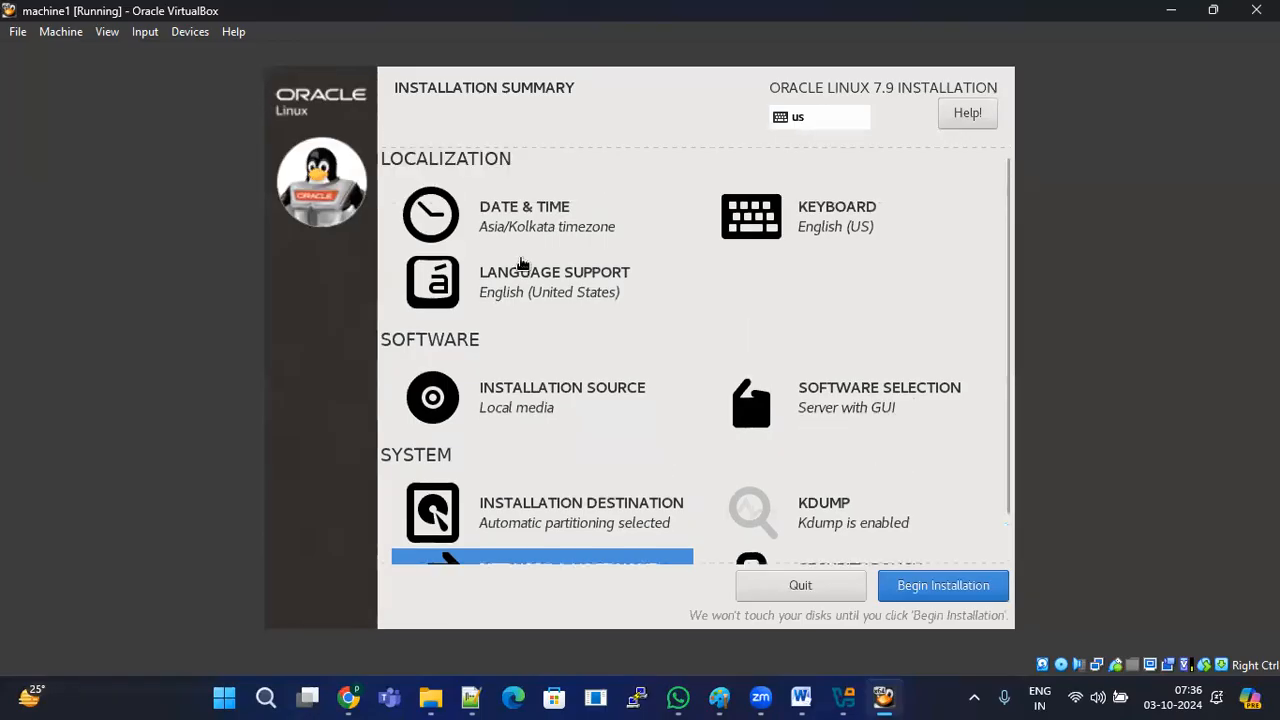
scroll(810, 380, down, 1)
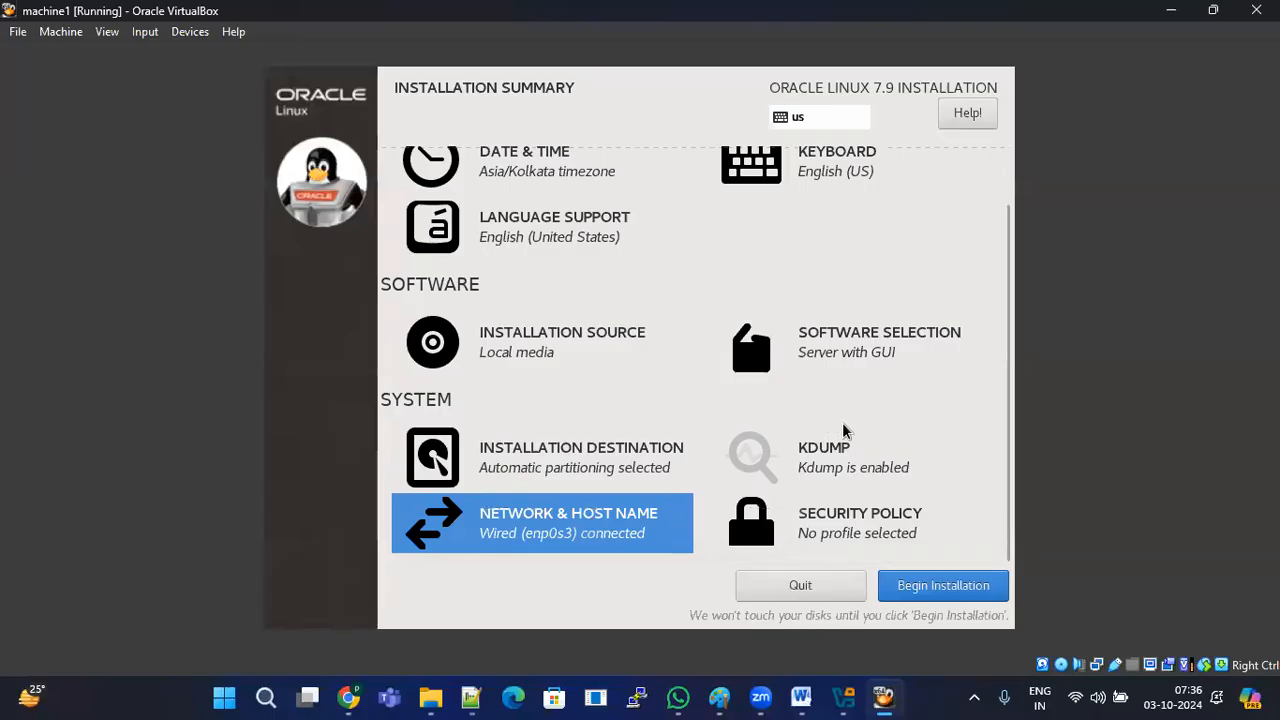
click(950, 596)
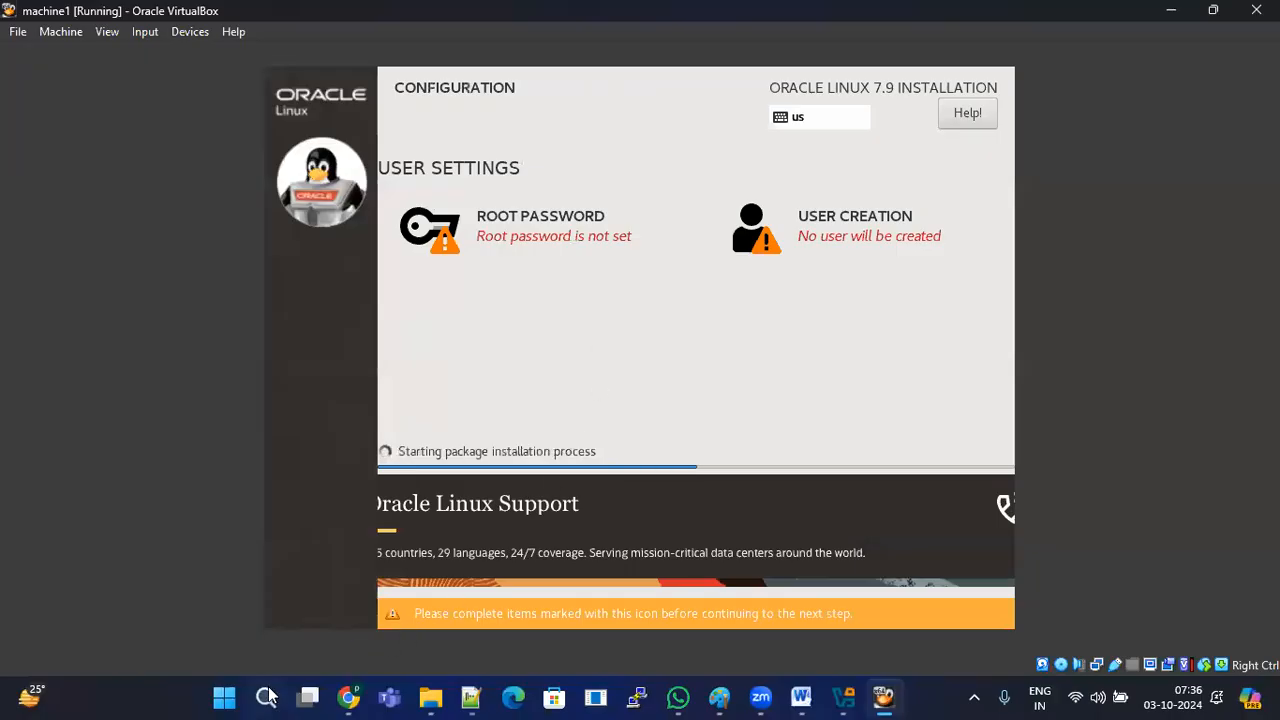
Step: Add a new line 38 'Root --->' to the Notepad++ notes, then minimise Notepad++
click(470, 697)
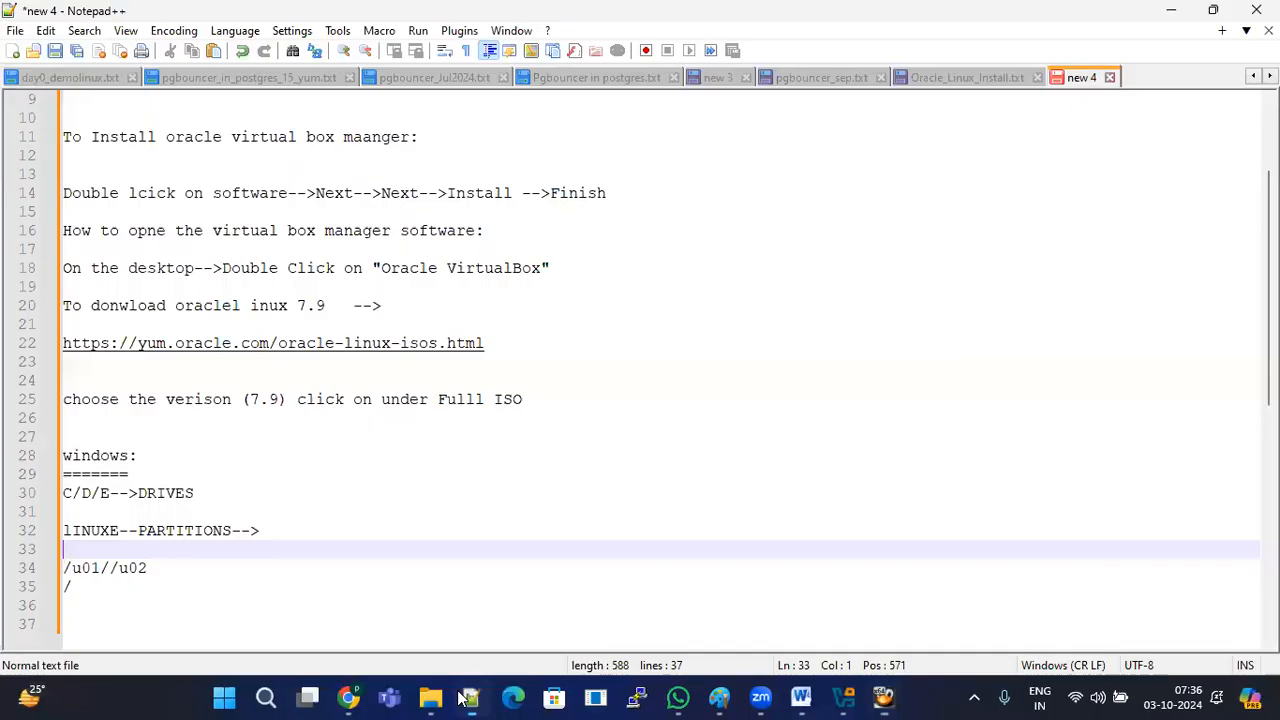
scroll(240, 551, down, 2)
click(169, 516)
key(Return)
text(Root --->)
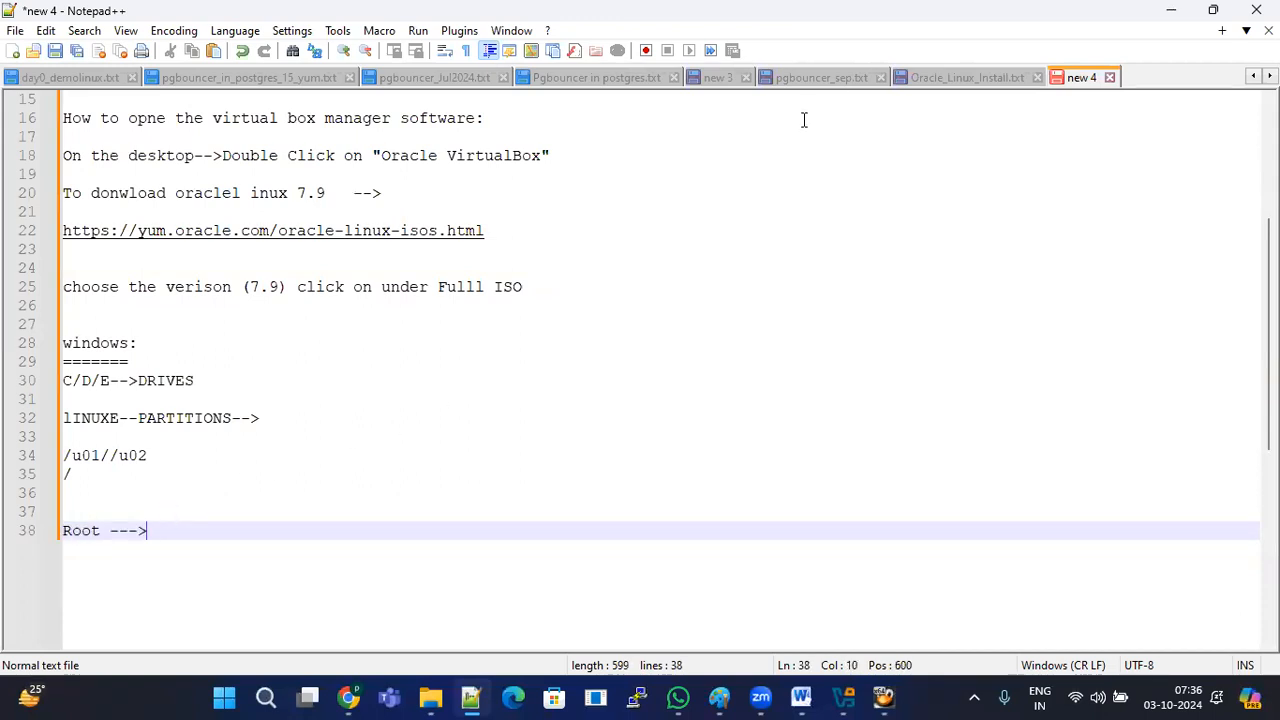
click(1172, 12)
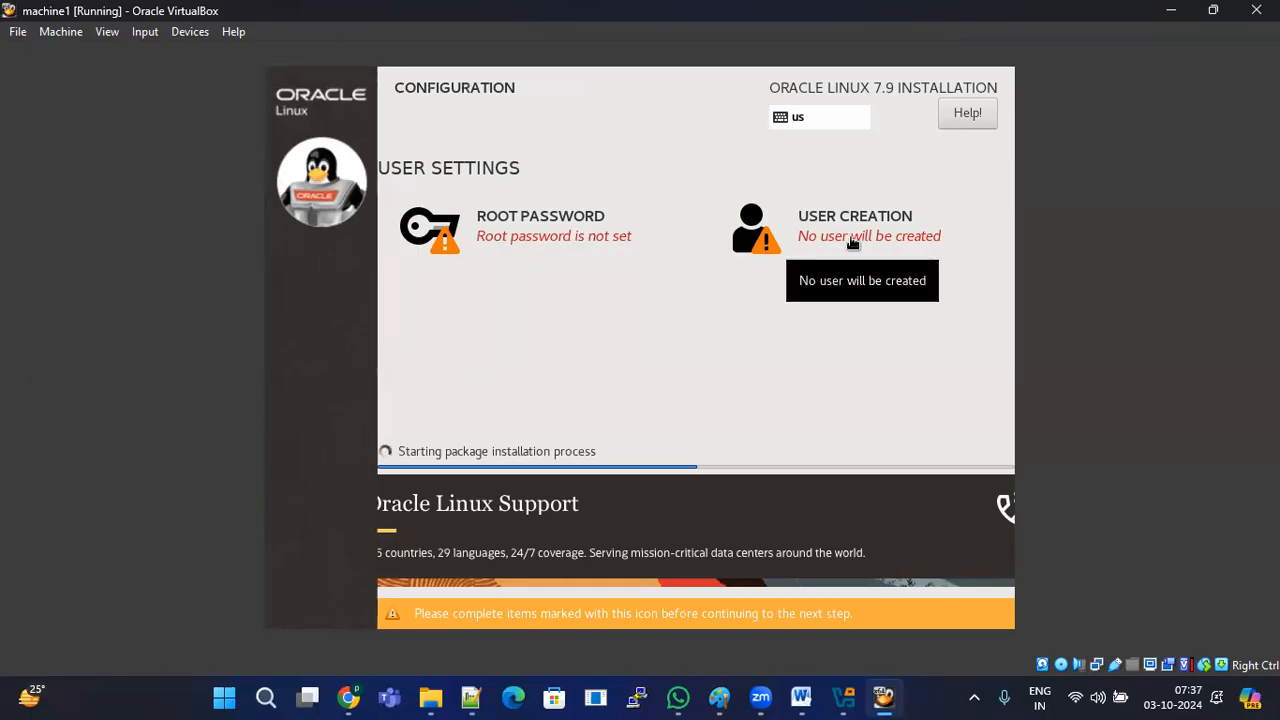
Step: Set and confirm the root password, accepting it despite the weak-password warning
click(466, 240)
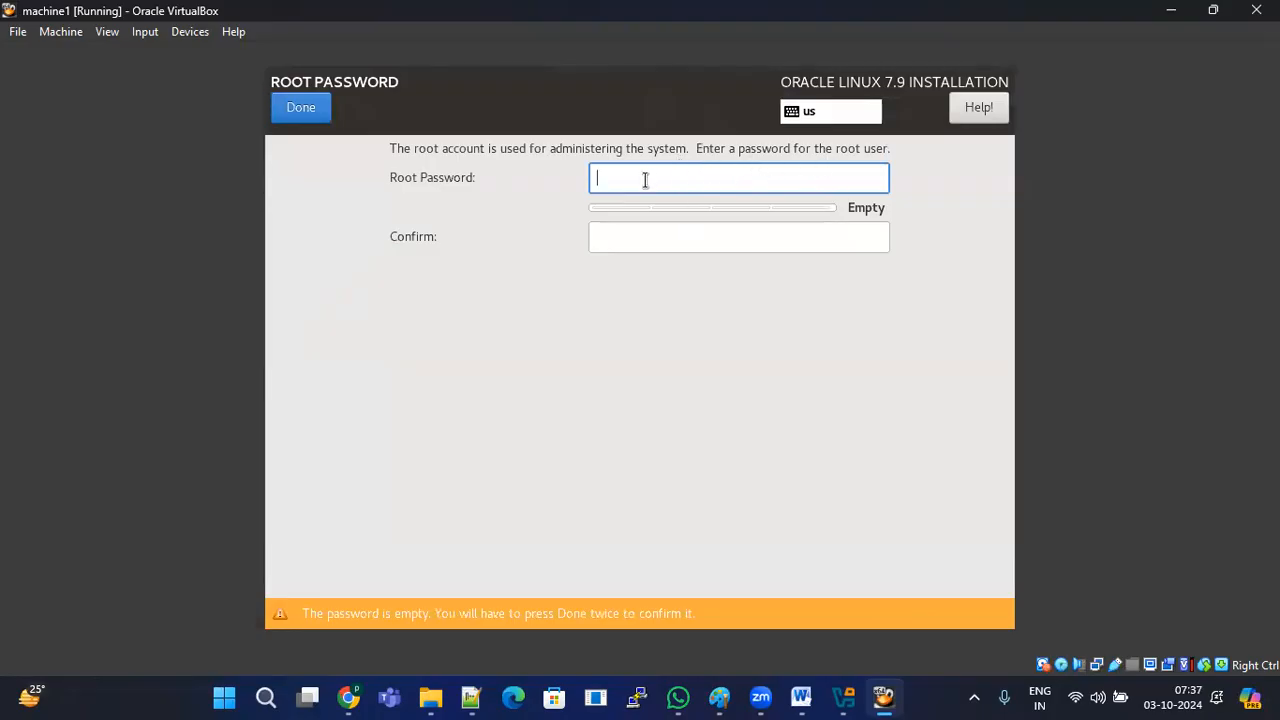
text(oracle)
key(Tab)
text(oracle)
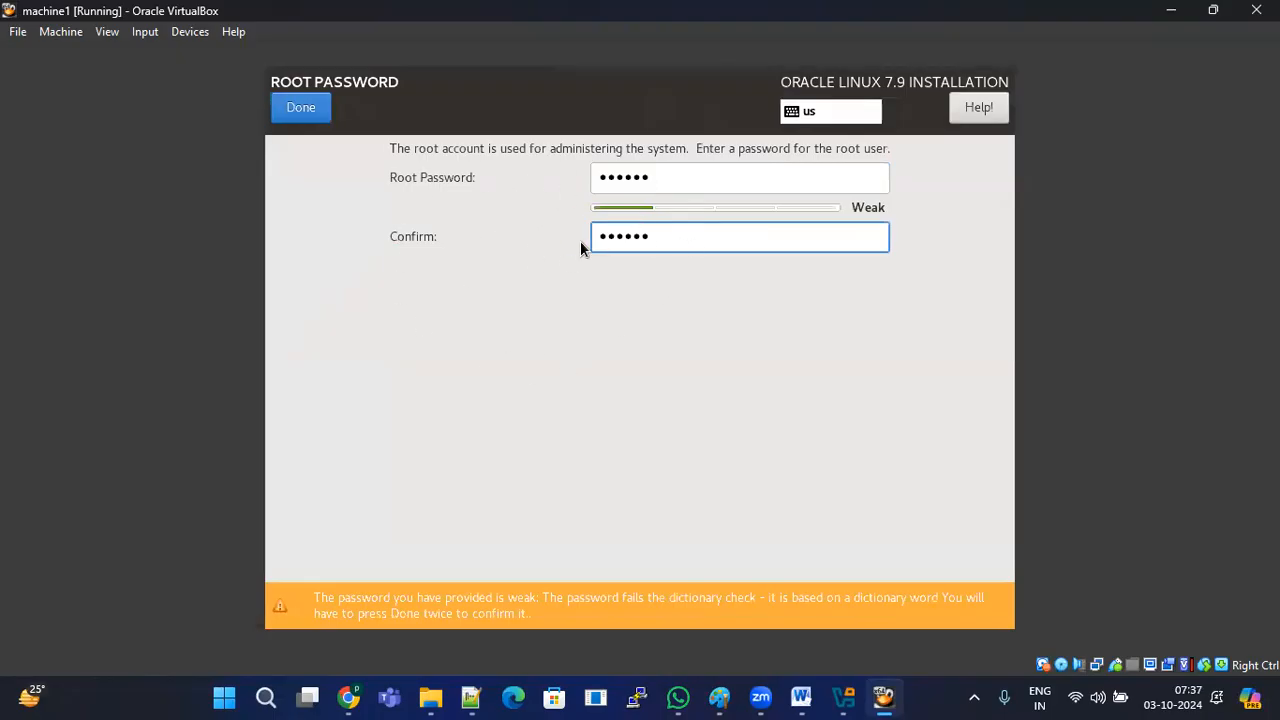
click(314, 117)
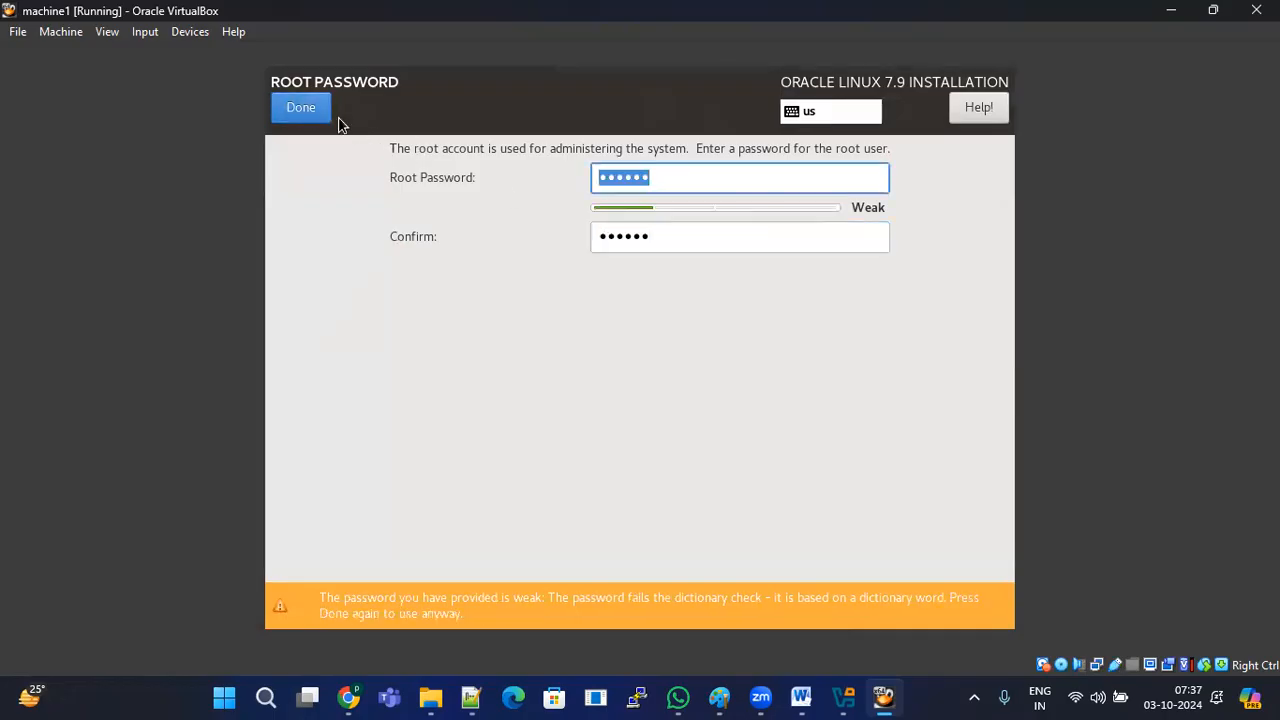
click(322, 118)
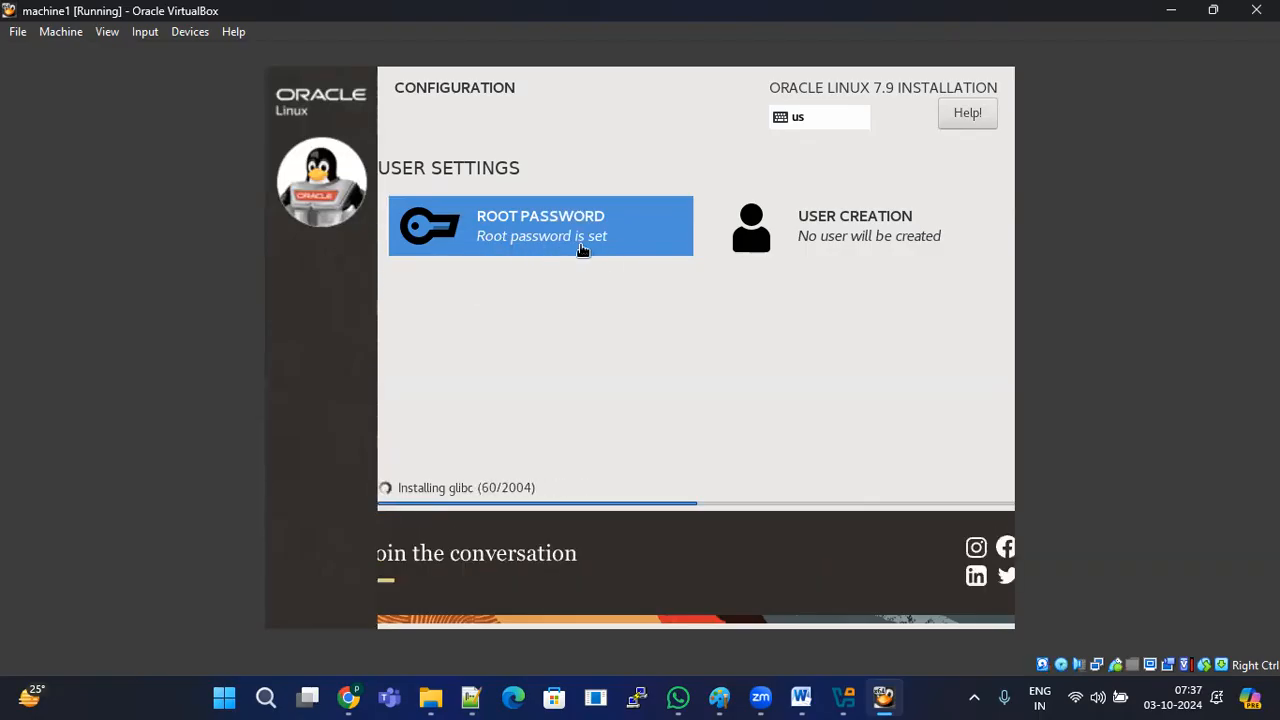
Step: Define user abc with full name abc and a confirmed password, then return to configuration
click(867, 238)
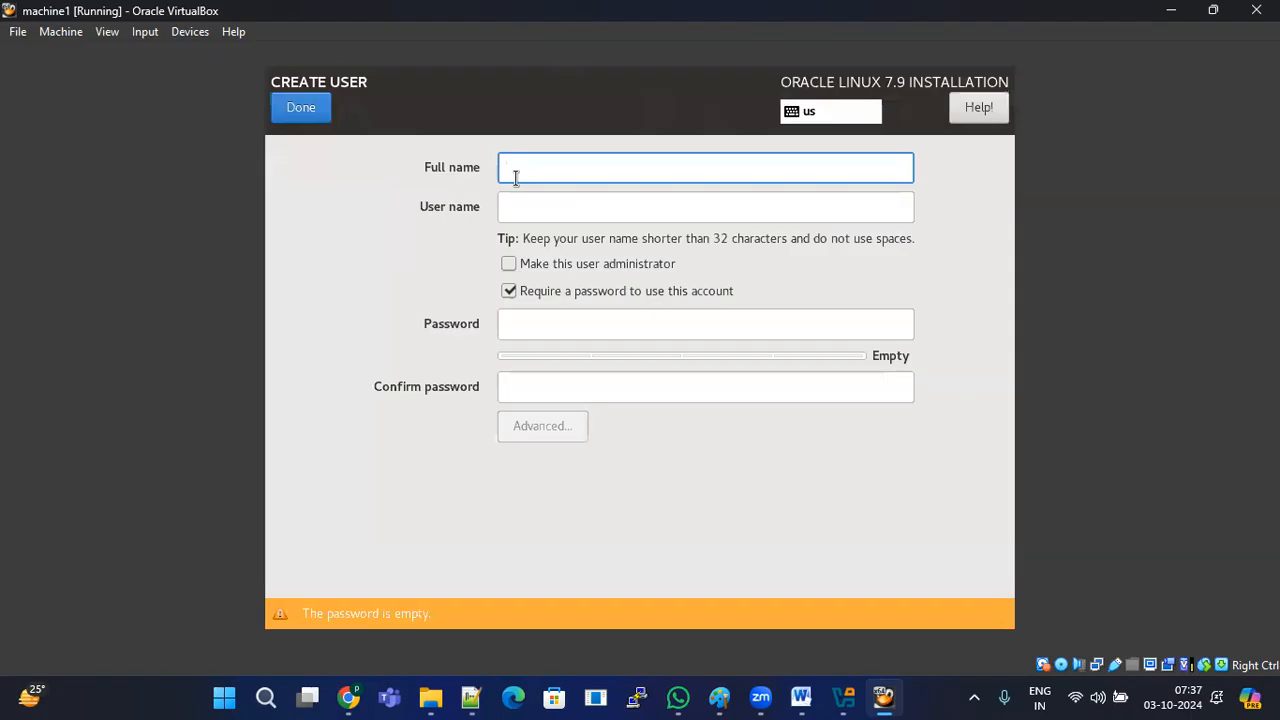
text(abc)
key(Tab)
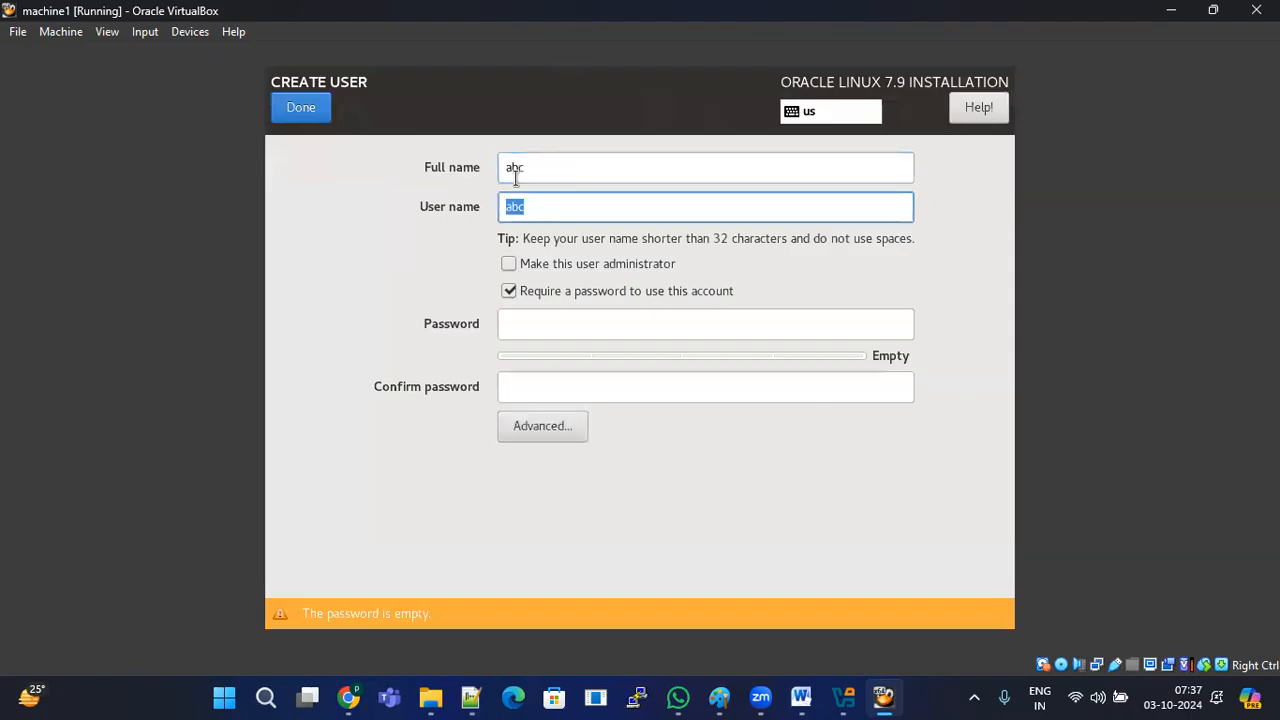
key(Tab)
key(Tab)
key(Tab)
key(Tab)
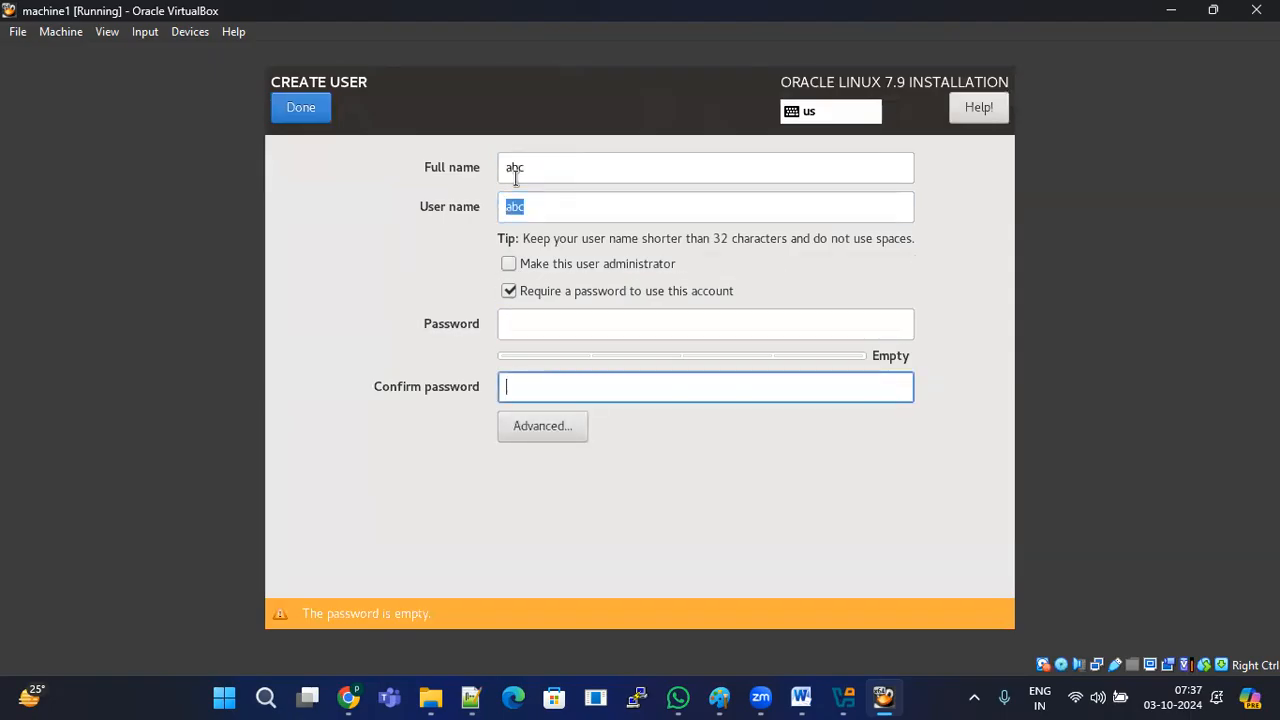
click(531, 316)
text(abc)
key(Tab)
text(abc)
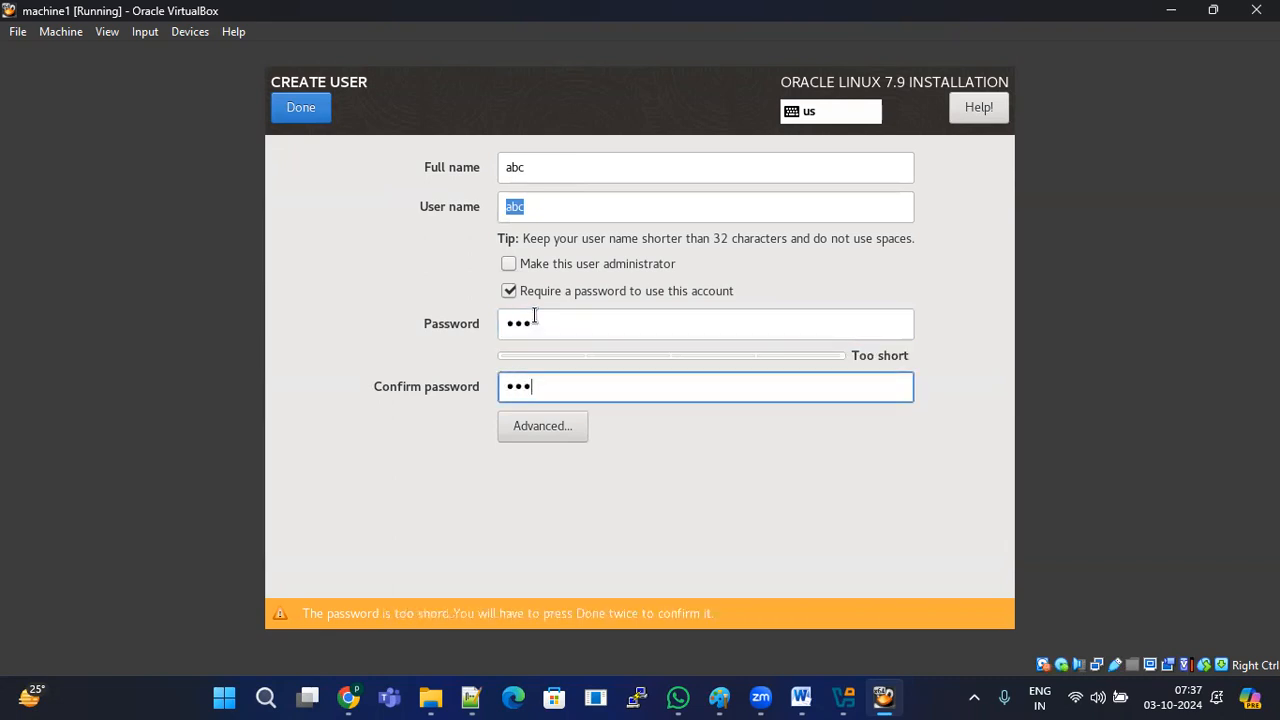
key(shift+Tab)
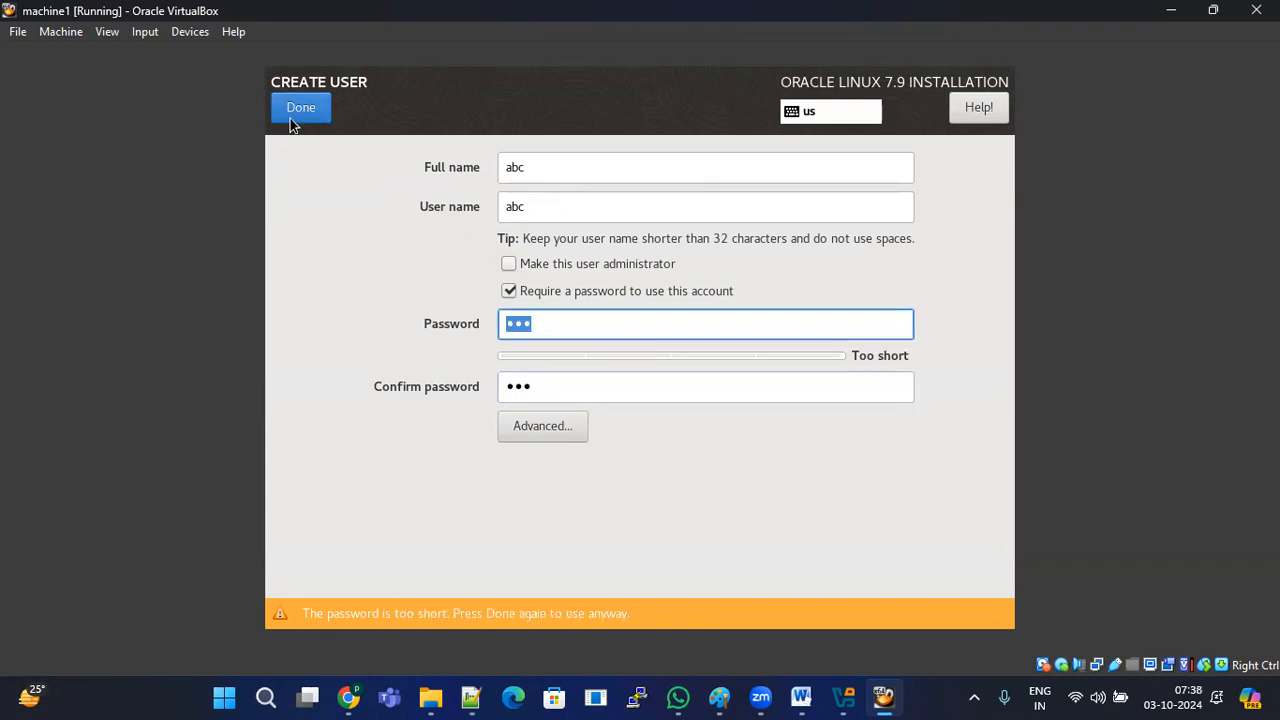
click(290, 118)
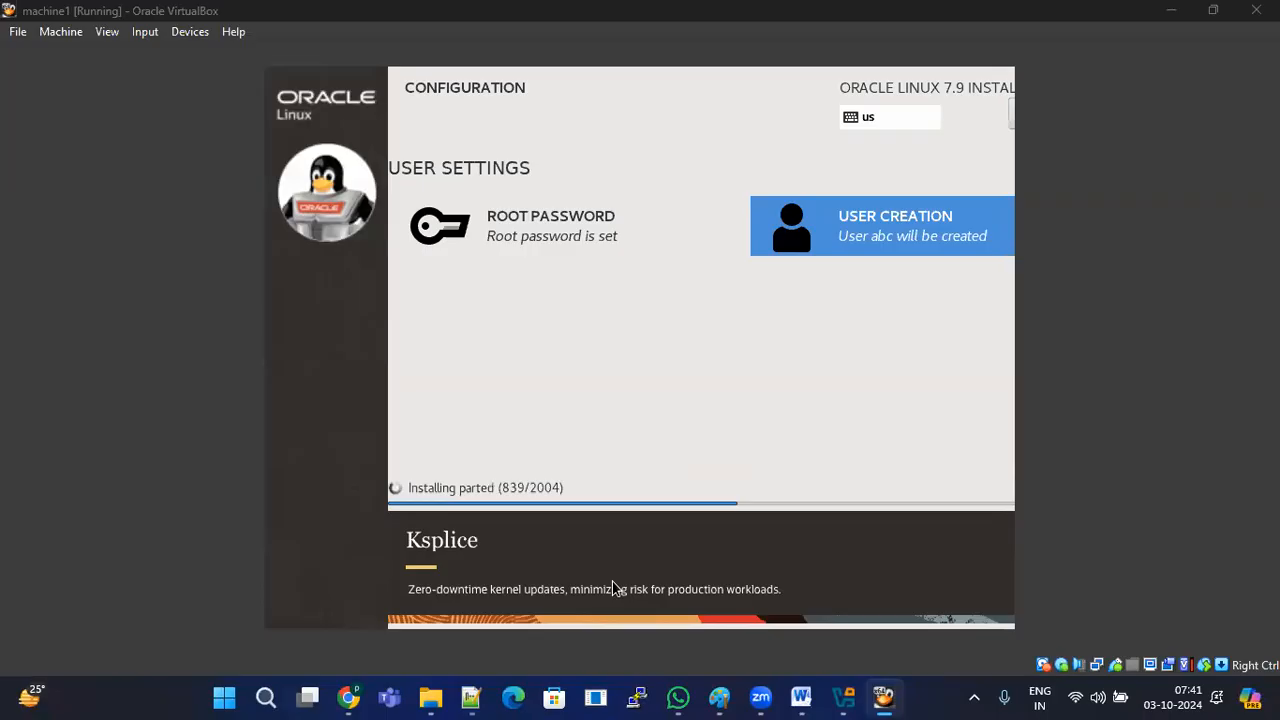
Step: Switch to WhatsApp from the taskbar after installation reaches 839 of 2004 packages
click(678, 697)
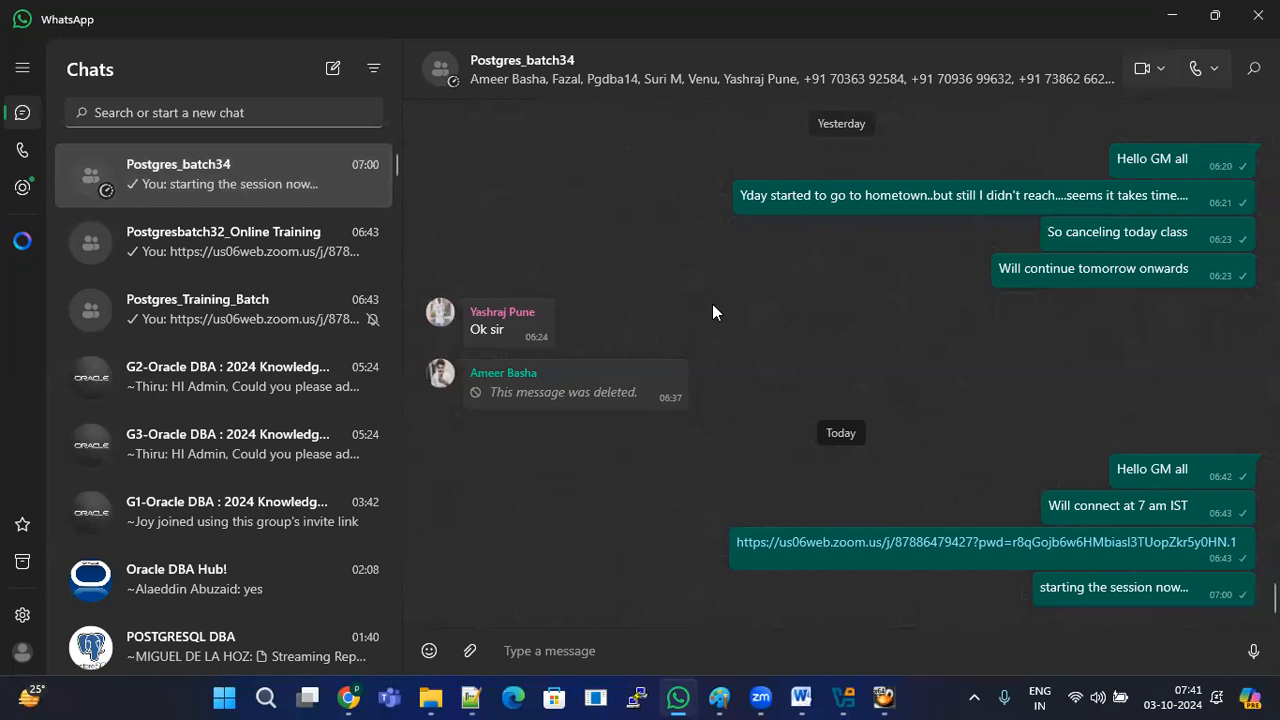
Step: Minimize WhatsApp to bring the machine1 installer back to the front
click(1171, 15)
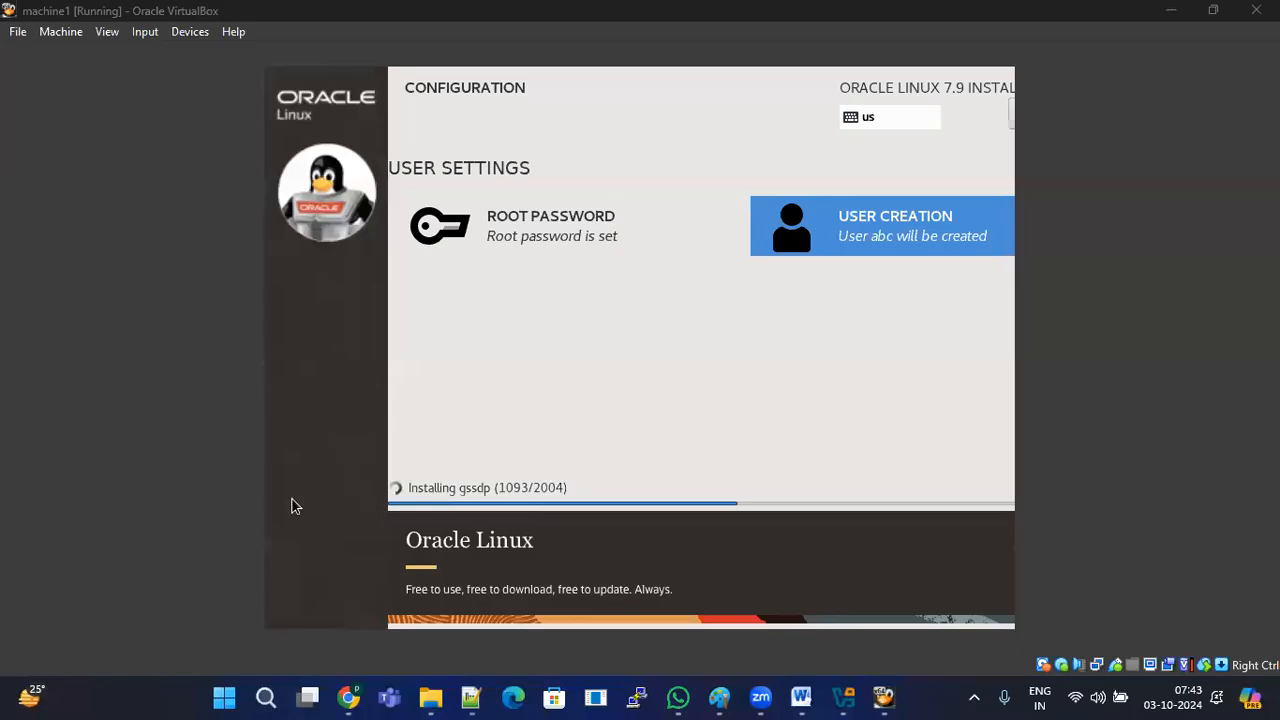
click(843, 698)
click(126, 612)
click(132, 660)
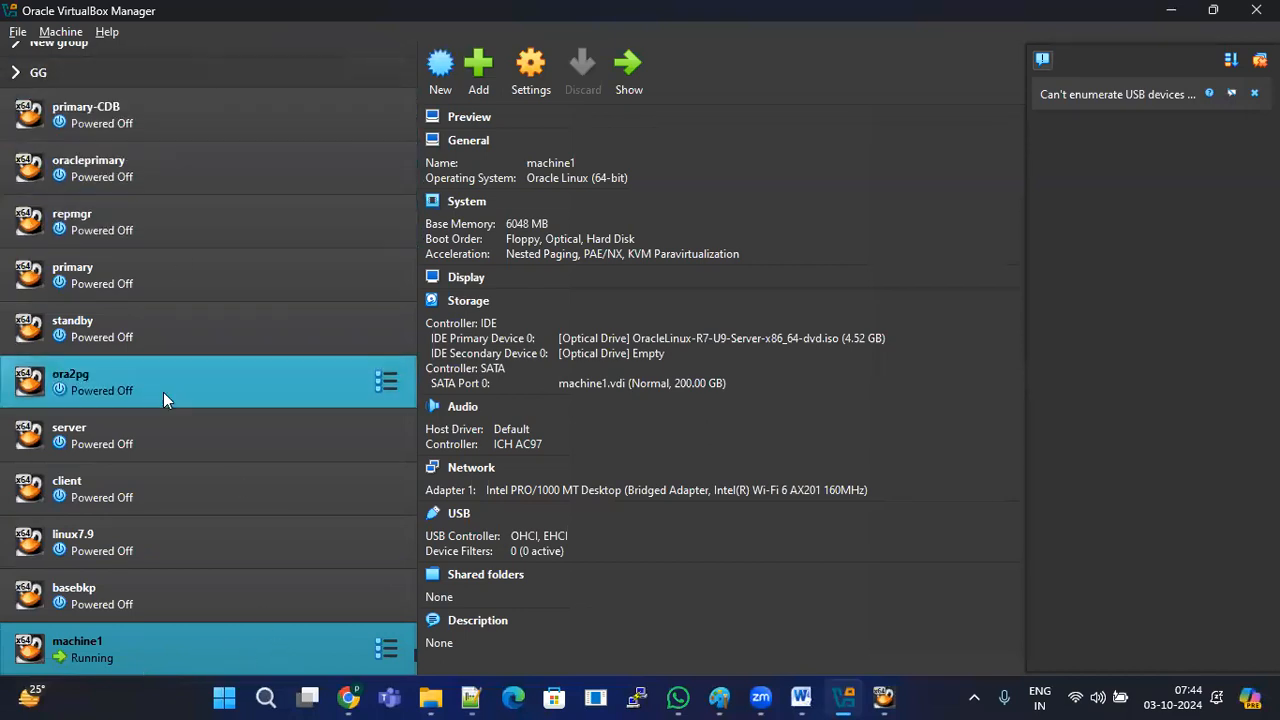
click(129, 594)
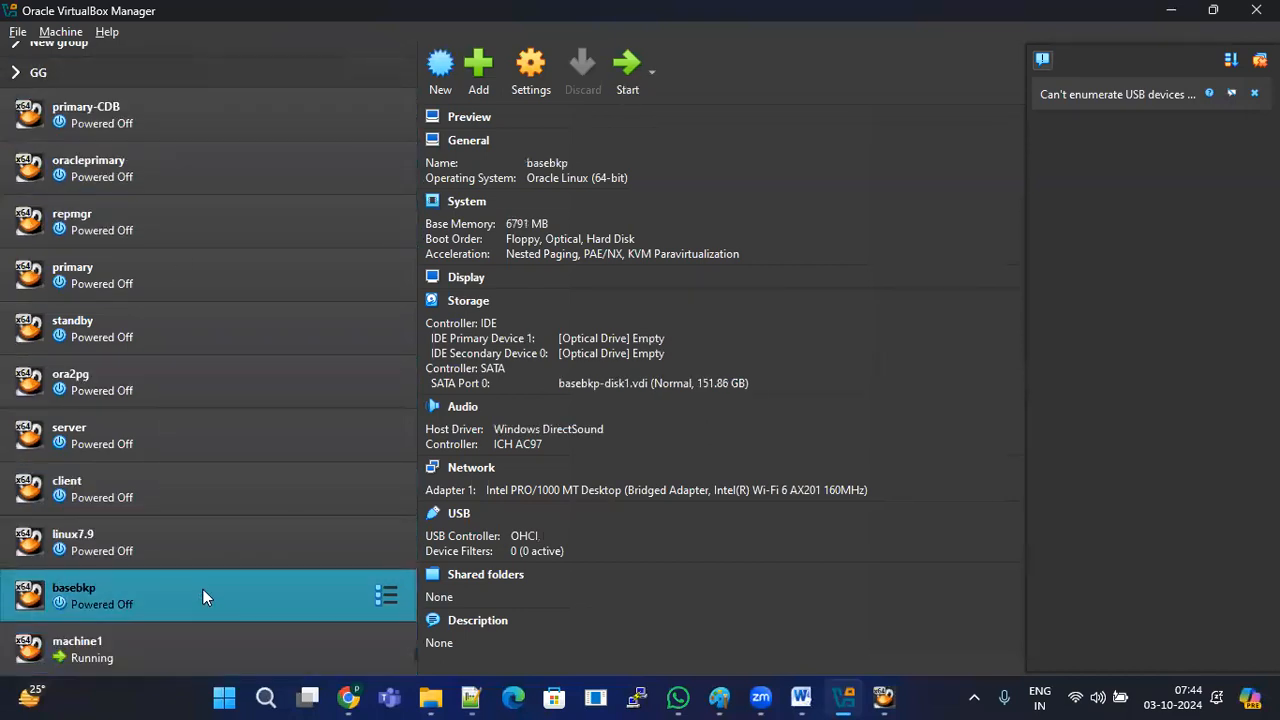
click(141, 644)
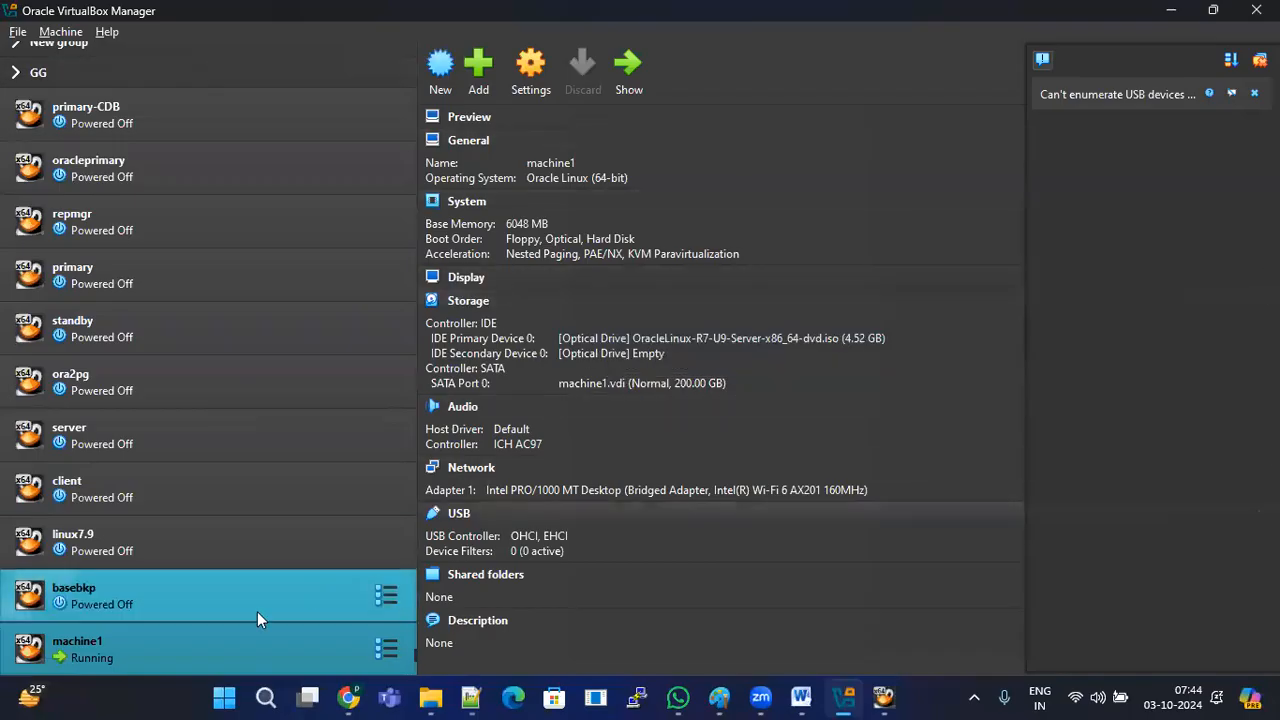
click(135, 600)
click(143, 336)
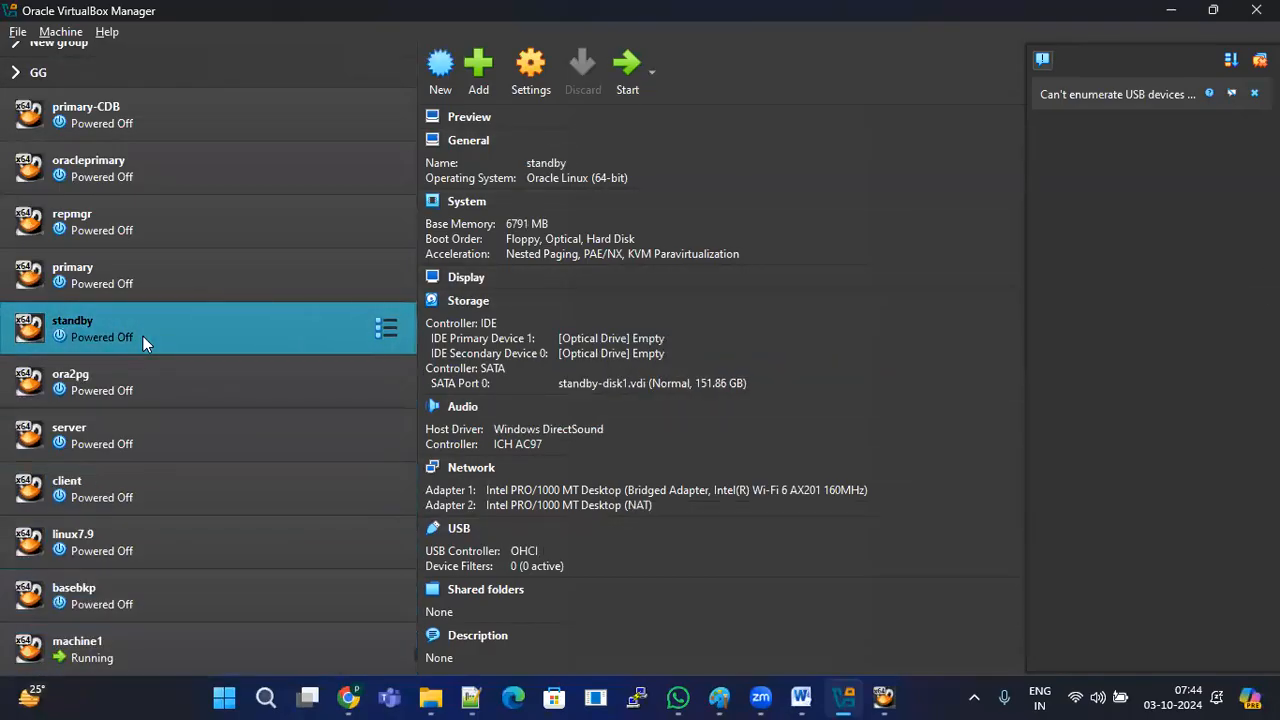
click(142, 643)
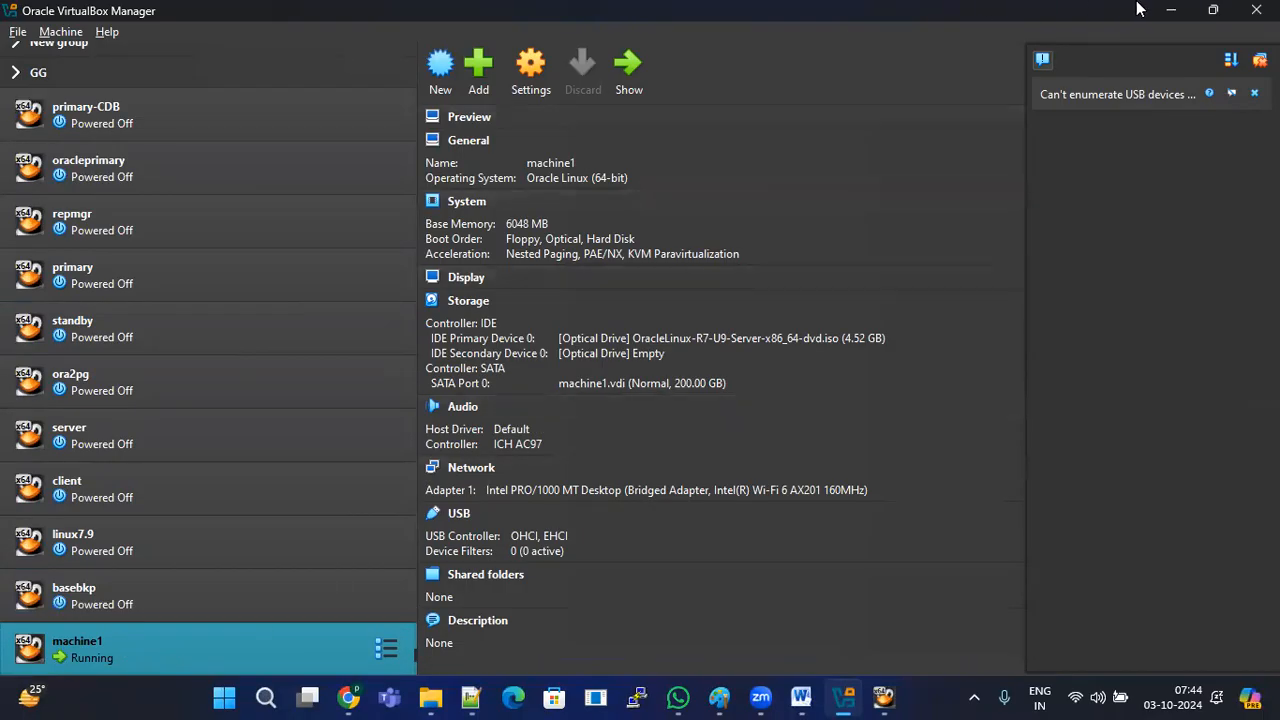
click(1169, 10)
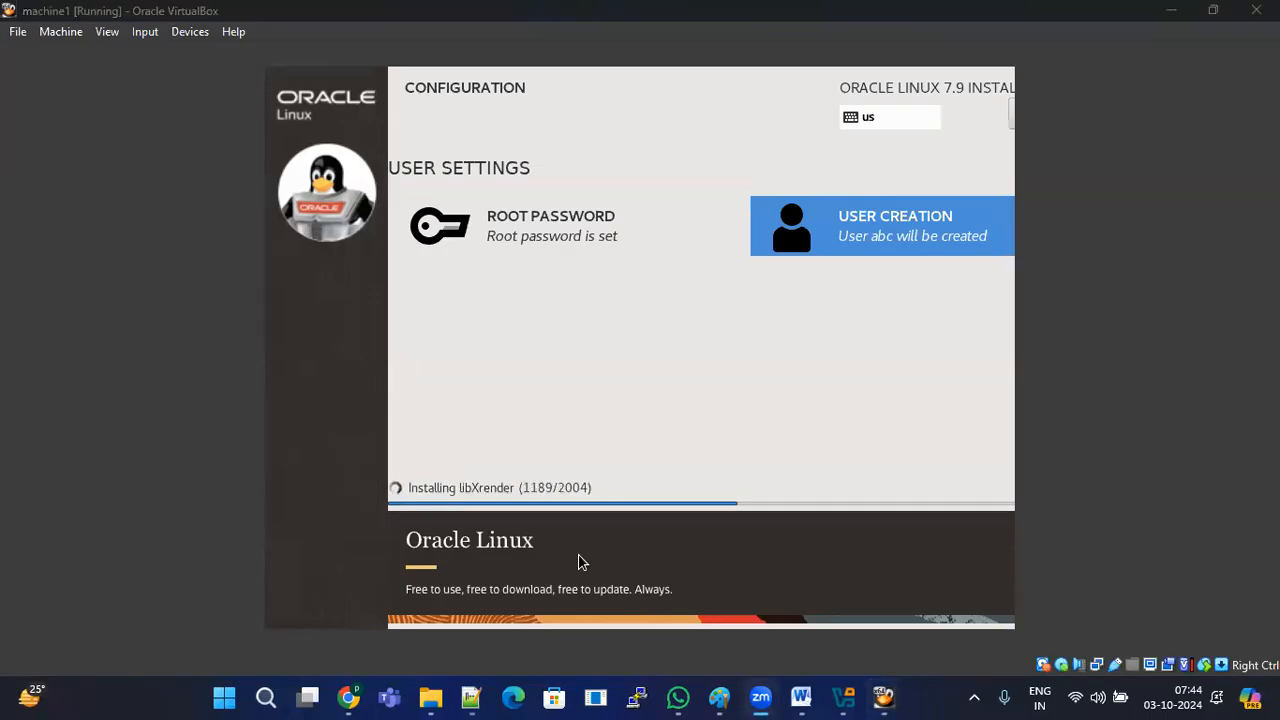
Step: Press Super+Z in the machine1 window while package installation continues
key(super+z)
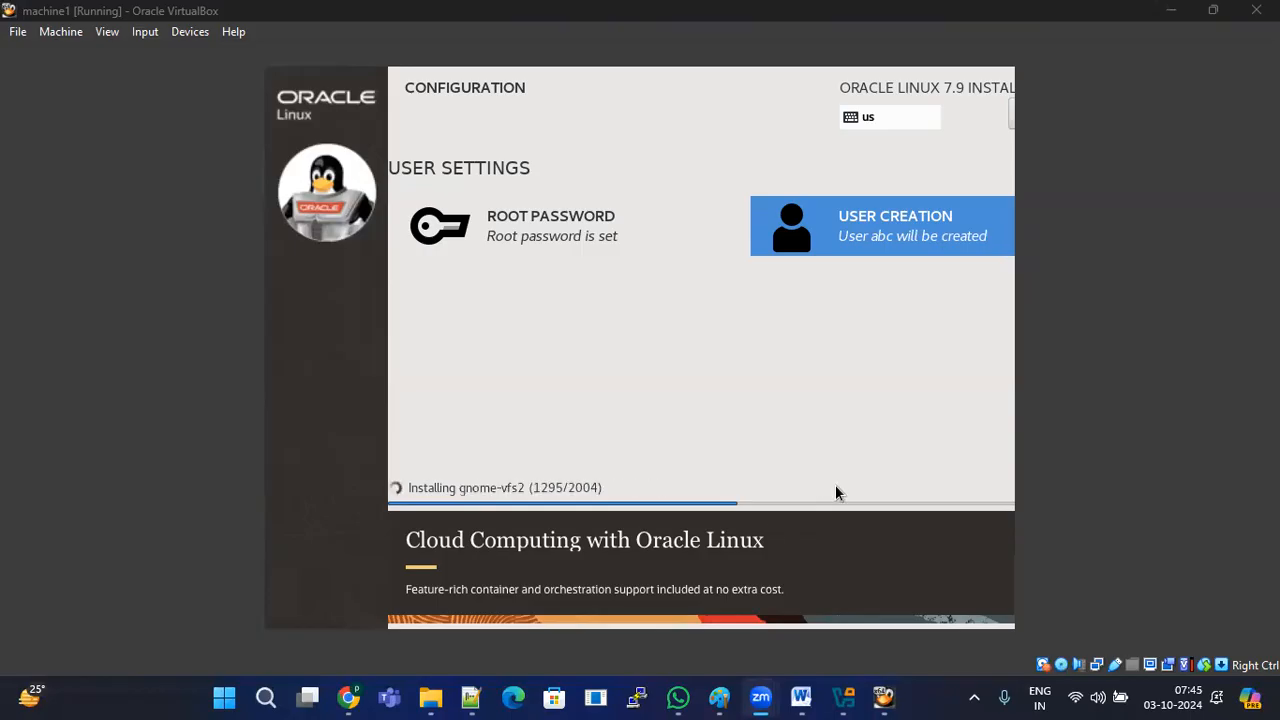
Step: Maximize Notepad++ and add /u01 and /u02 on new lines under 'Root --->'
click(470, 697)
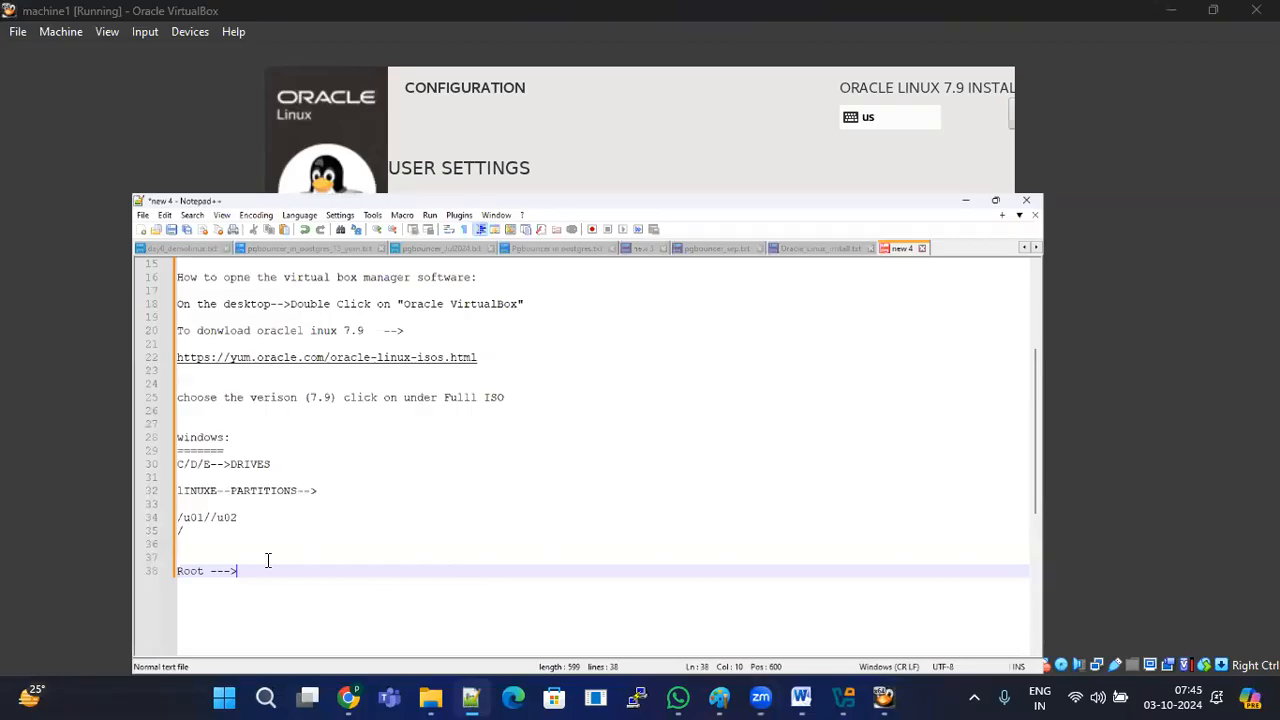
key(super+Up)
key(Return)
key(Return)
text(/u01)
key(Return)
key(BackSpace)
key(BackSpace)
key(BackSpace)
key(BackSpace)
key(Return)
text(/u02)
Step: Add /backuo and one more directory path on the following lines
key(Return)
text(/backuo)
key(Return)
text(/)
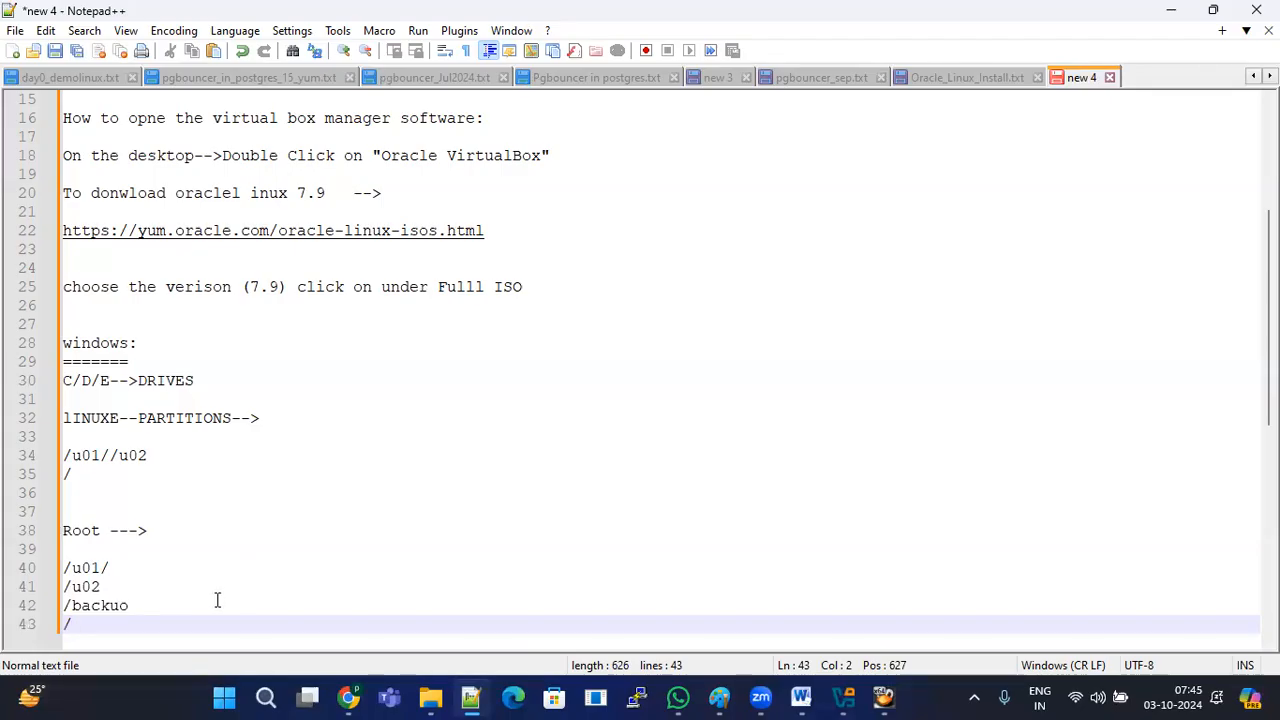
text(venkat)
Step: Select the four listed paths and return to the machine1 VirtualBox window
drag(132, 624, 64, 624)
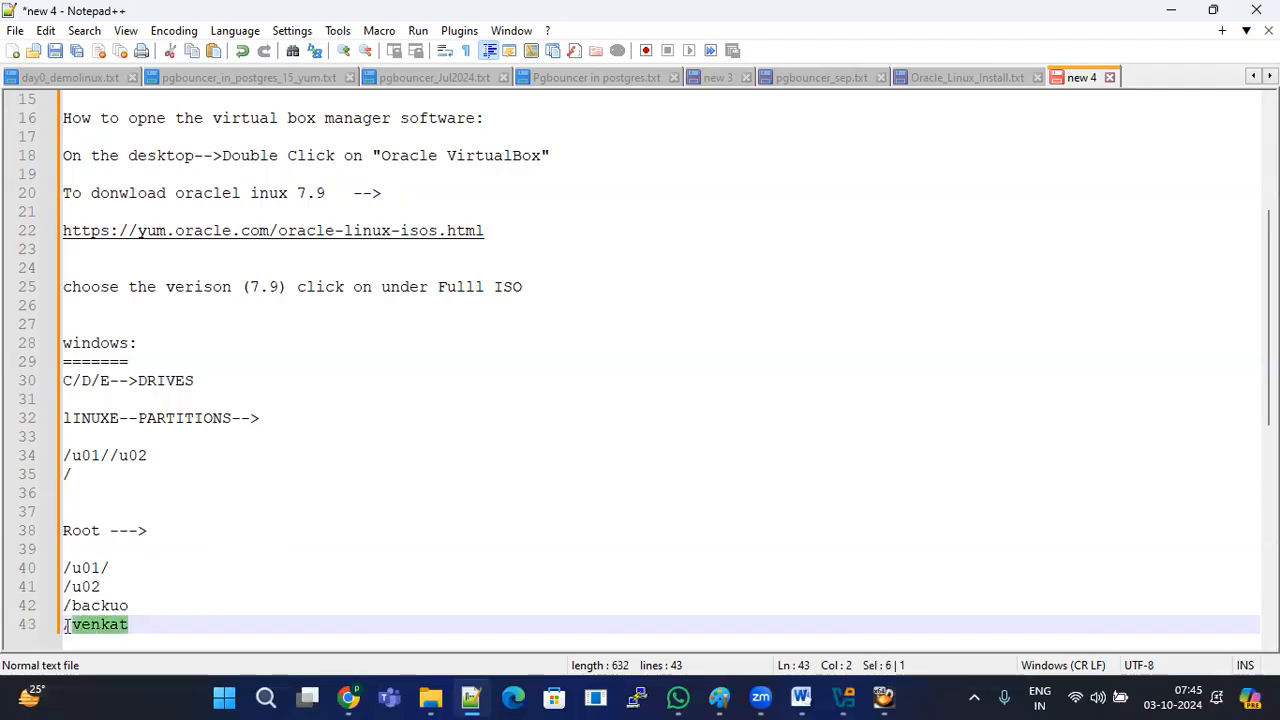
drag(64, 567, 130, 624)
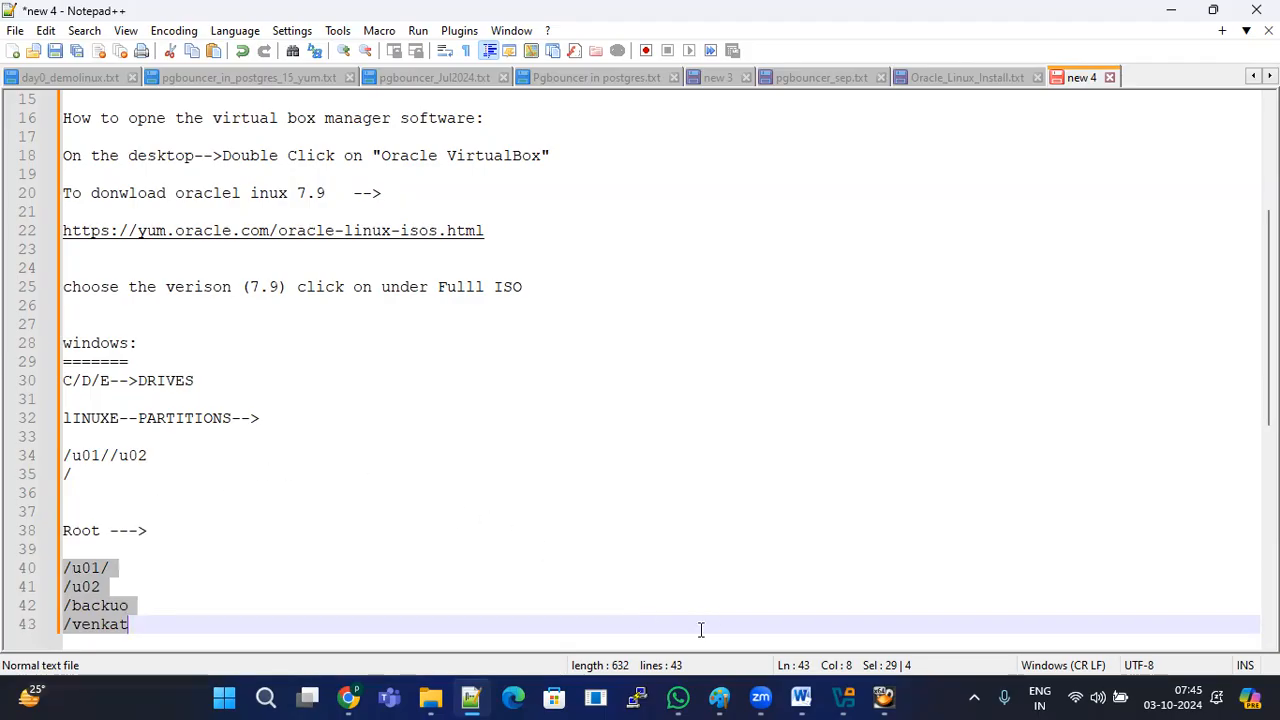
click(847, 697)
click(884, 697)
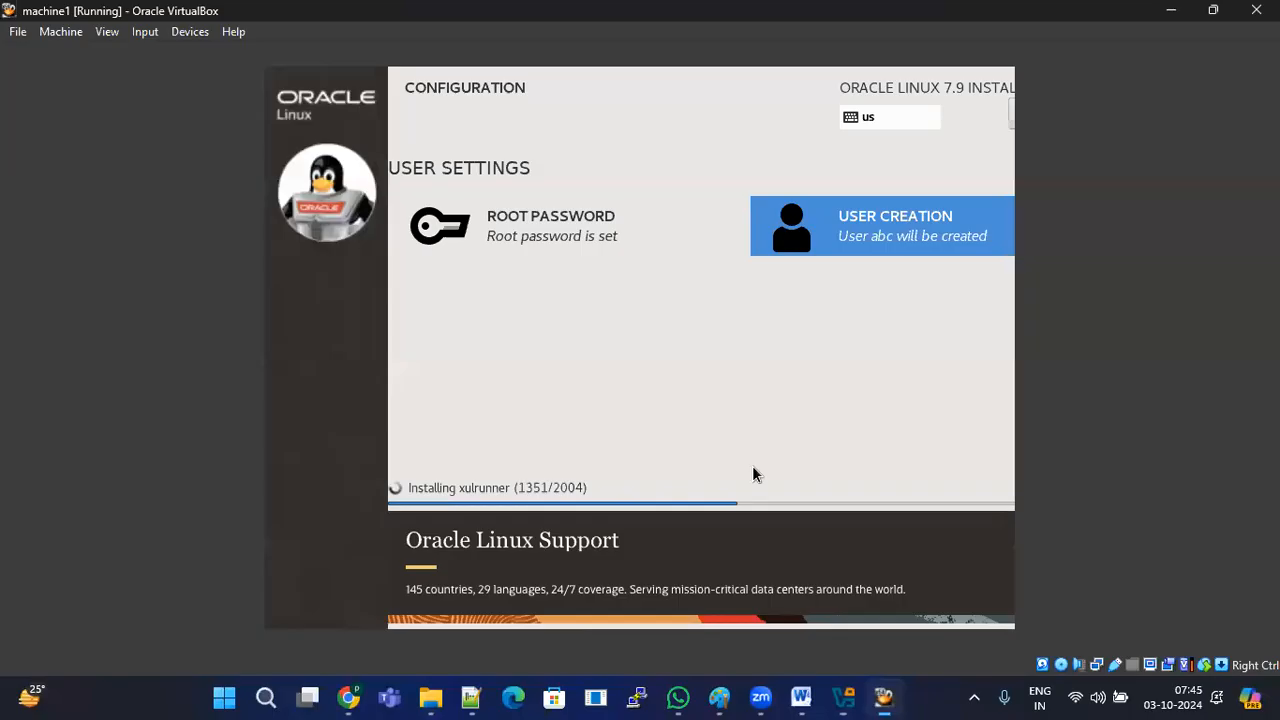
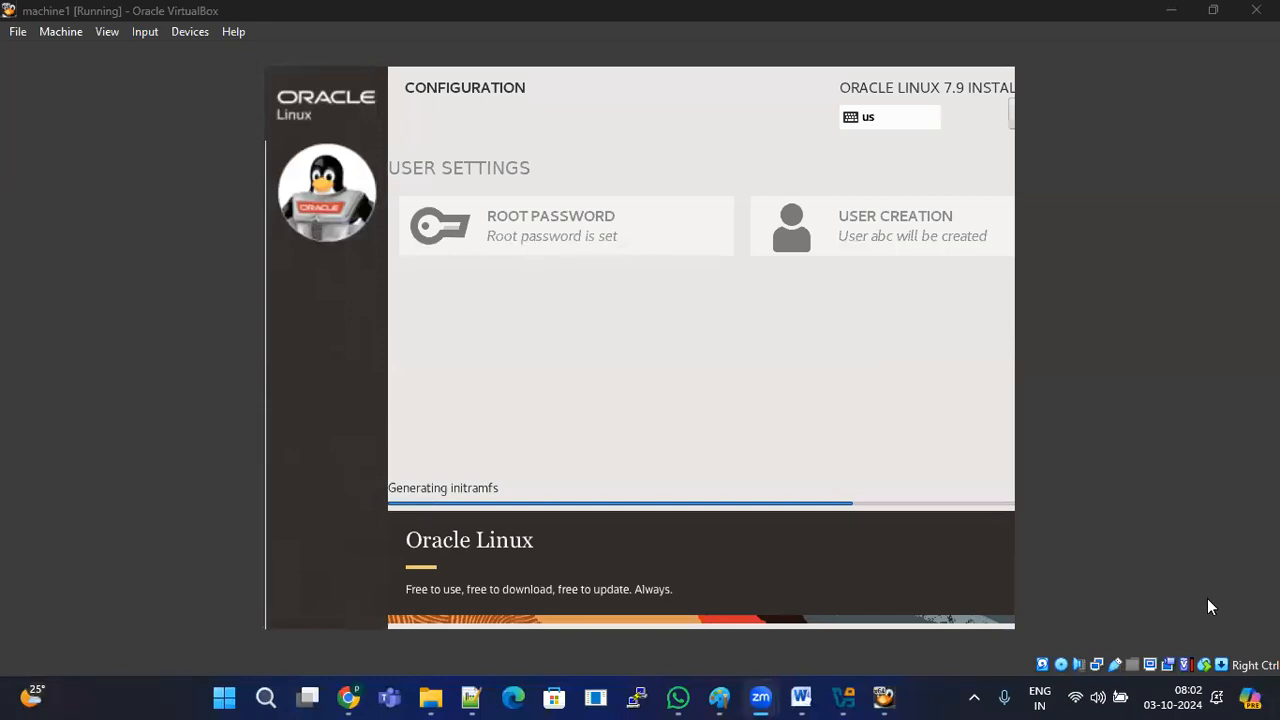
Step: Let the machine1 installer finish generating initramfs until Complete!, then switch to the Zoom app
click(808, 366)
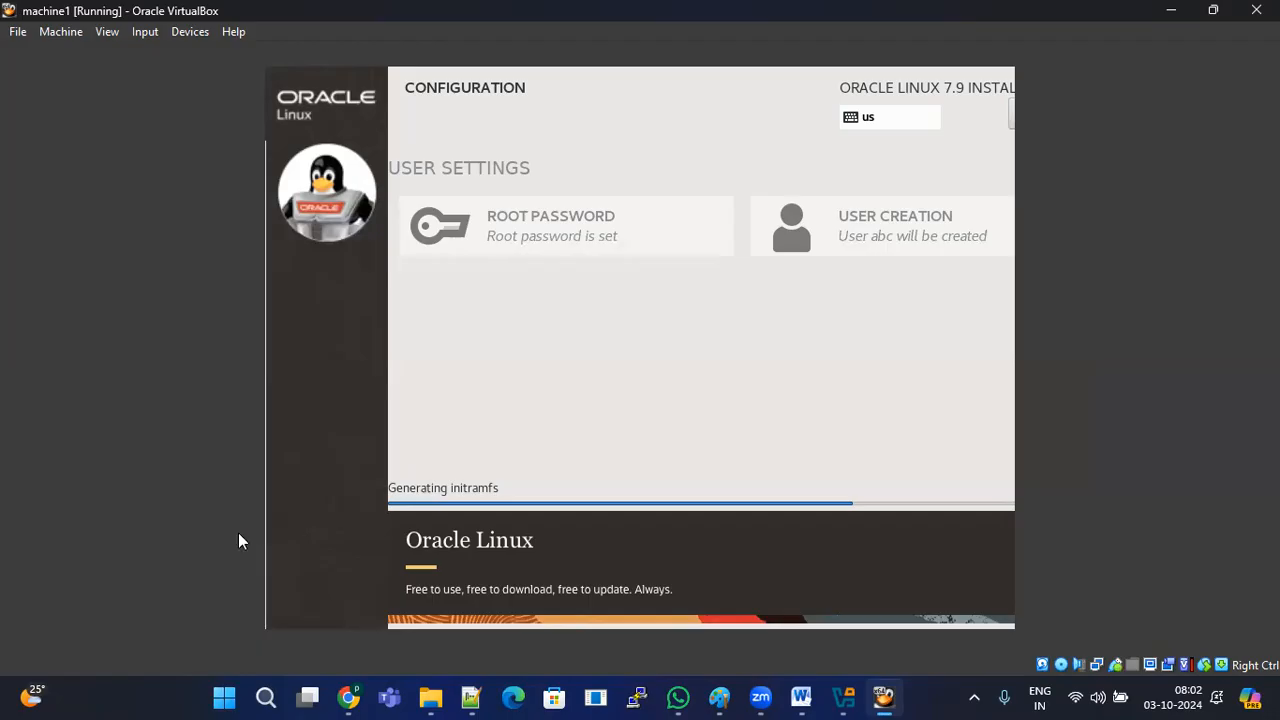
click(195, 591)
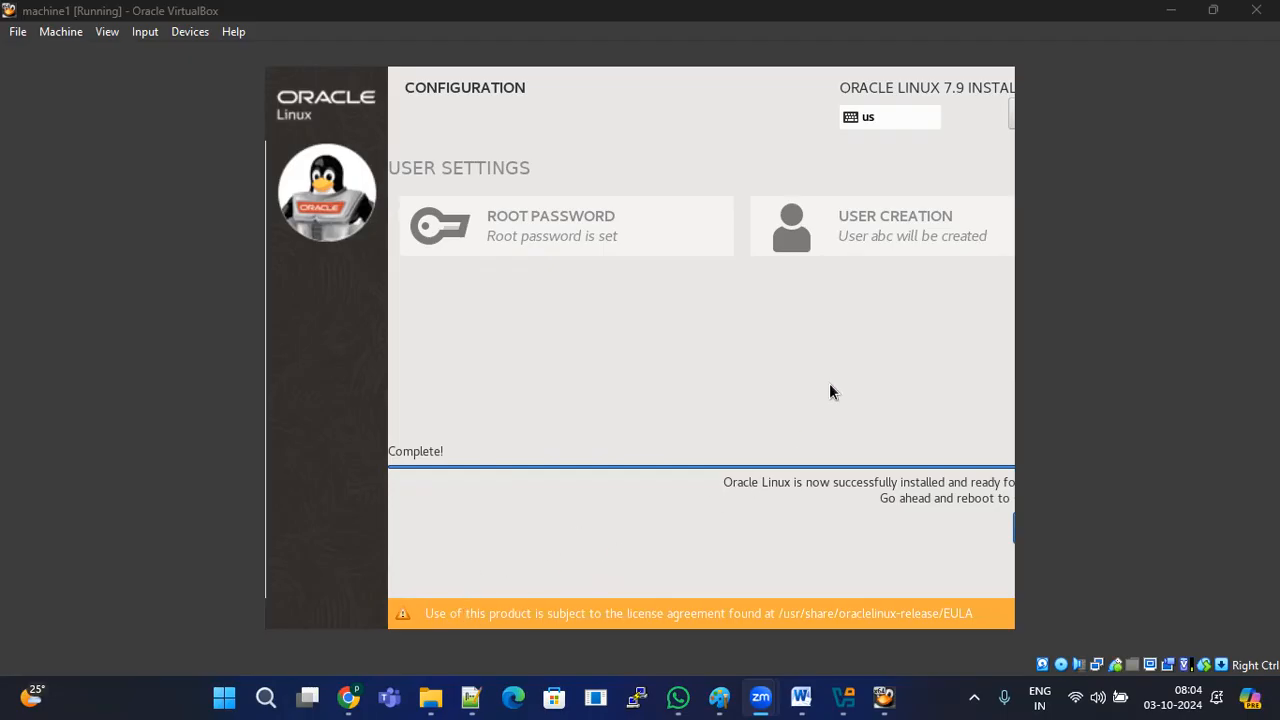
click(1012, 116)
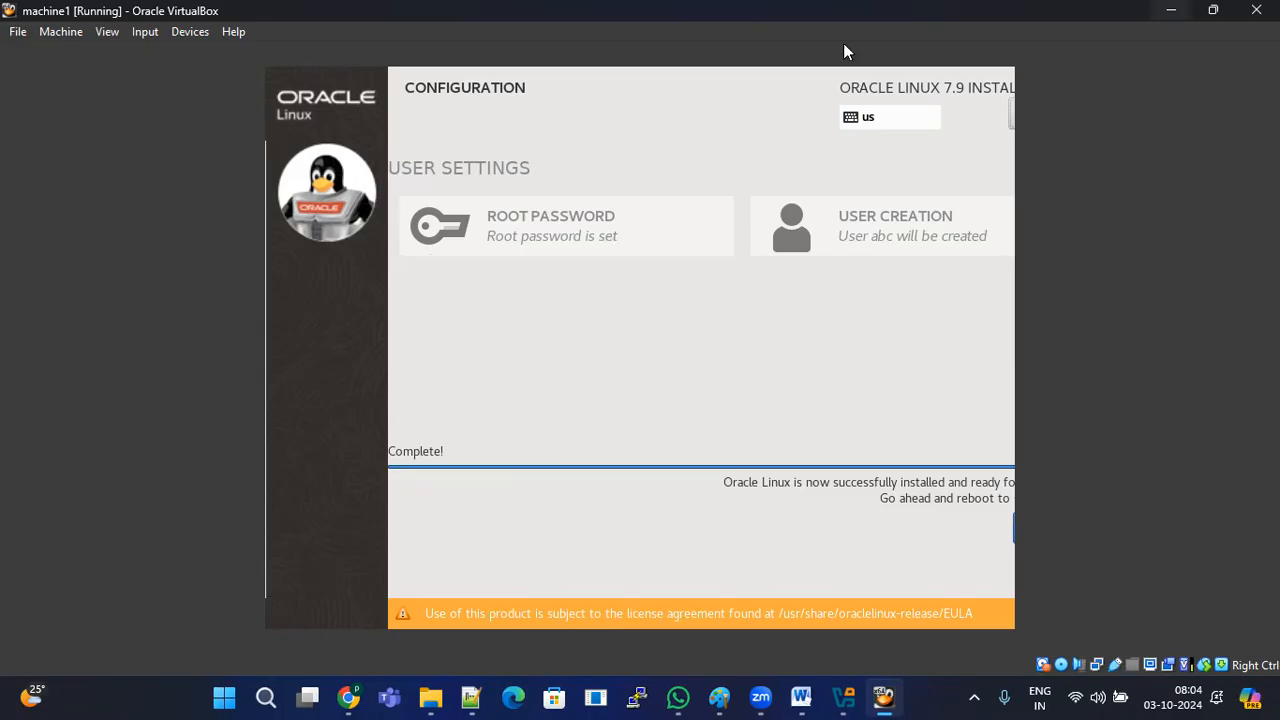
Step: Restore down the machine1 window, then put it in Full-screen Mode and confirm Switch
click(1213, 10)
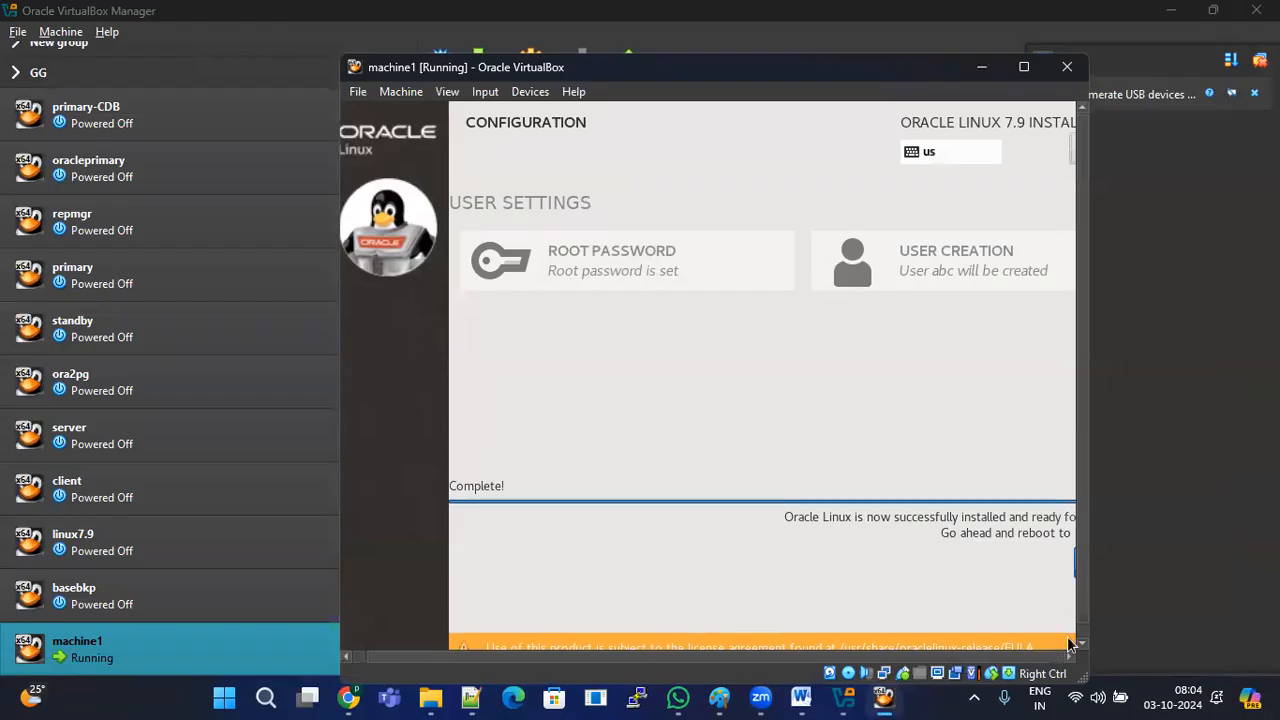
drag(1083, 601, 1082, 622)
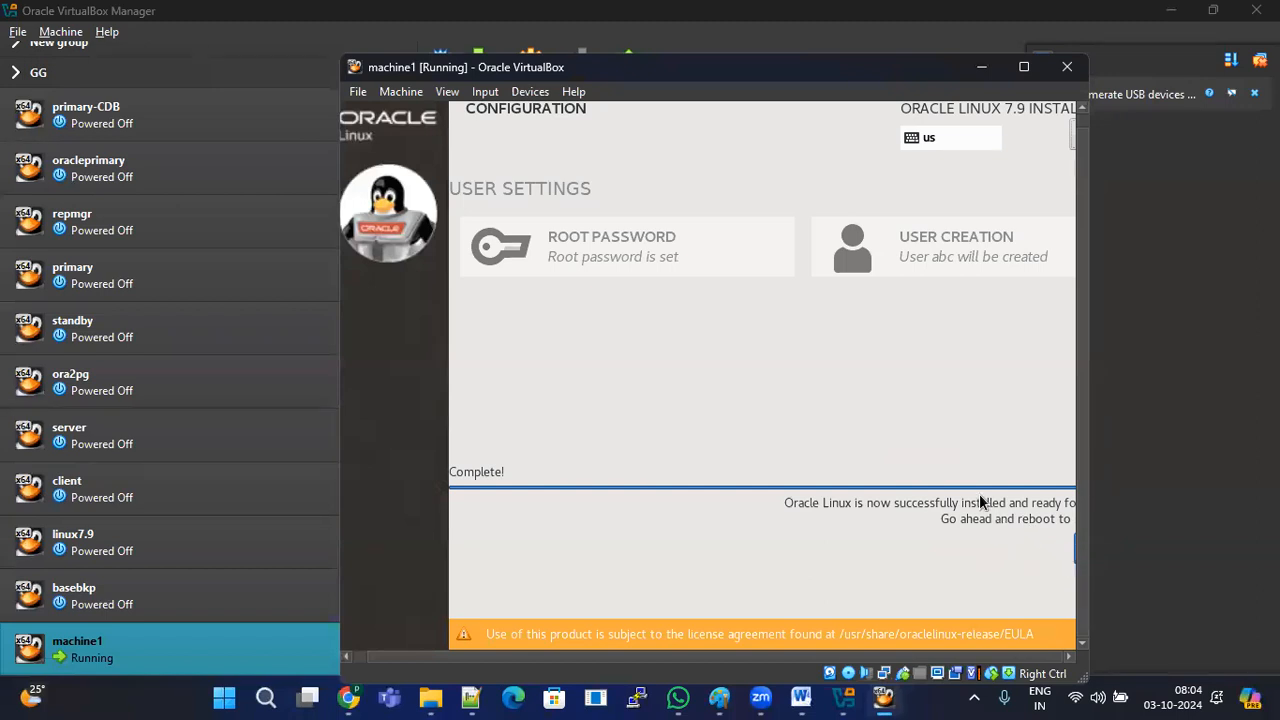
click(362, 92)
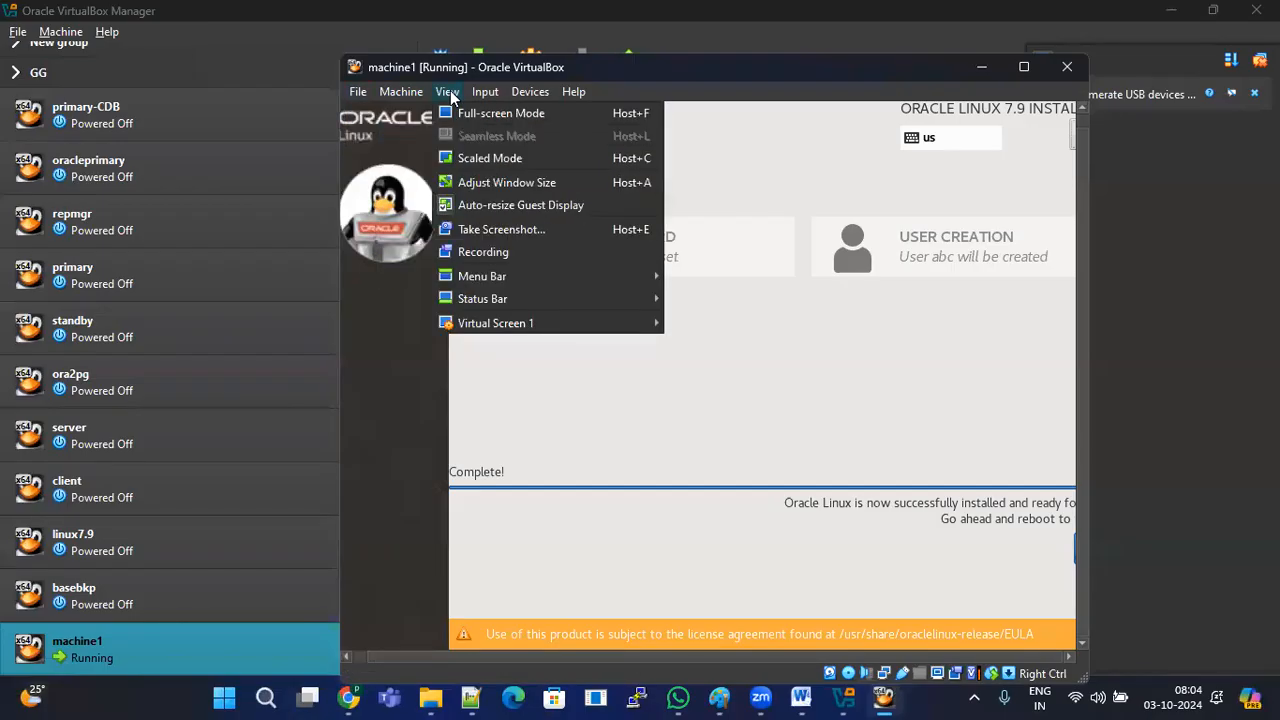
click(506, 116)
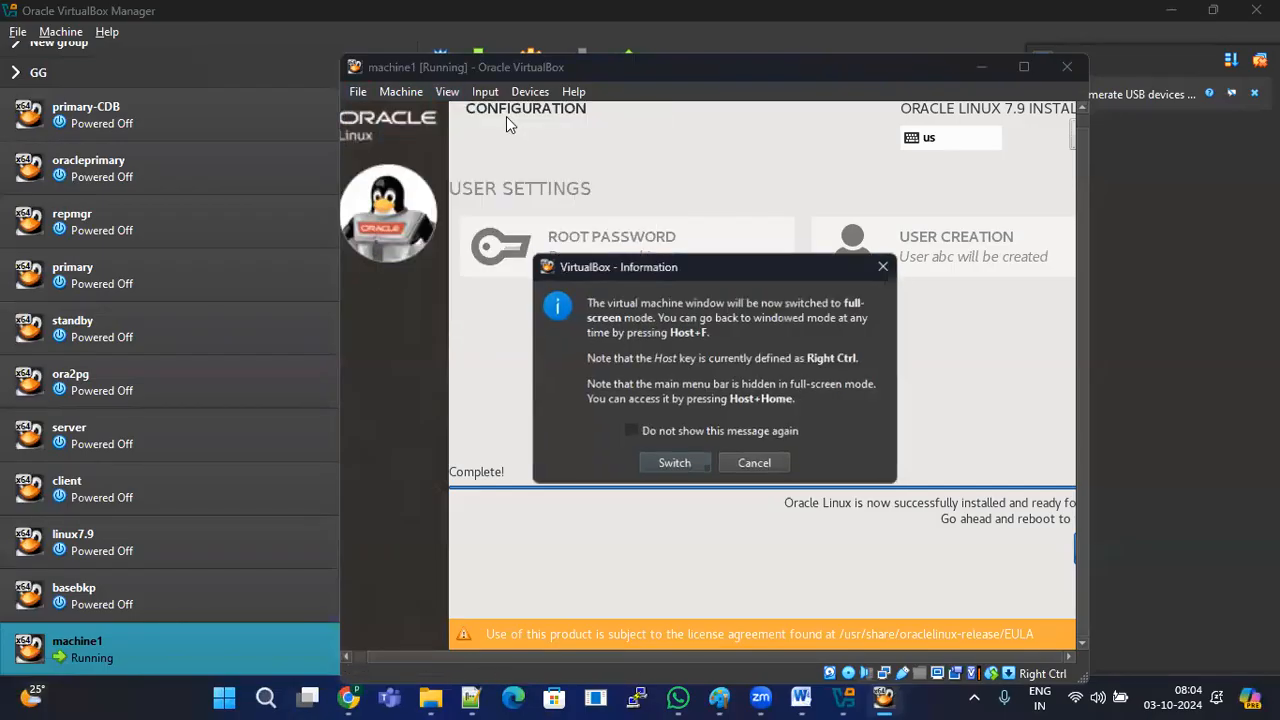
click(674, 464)
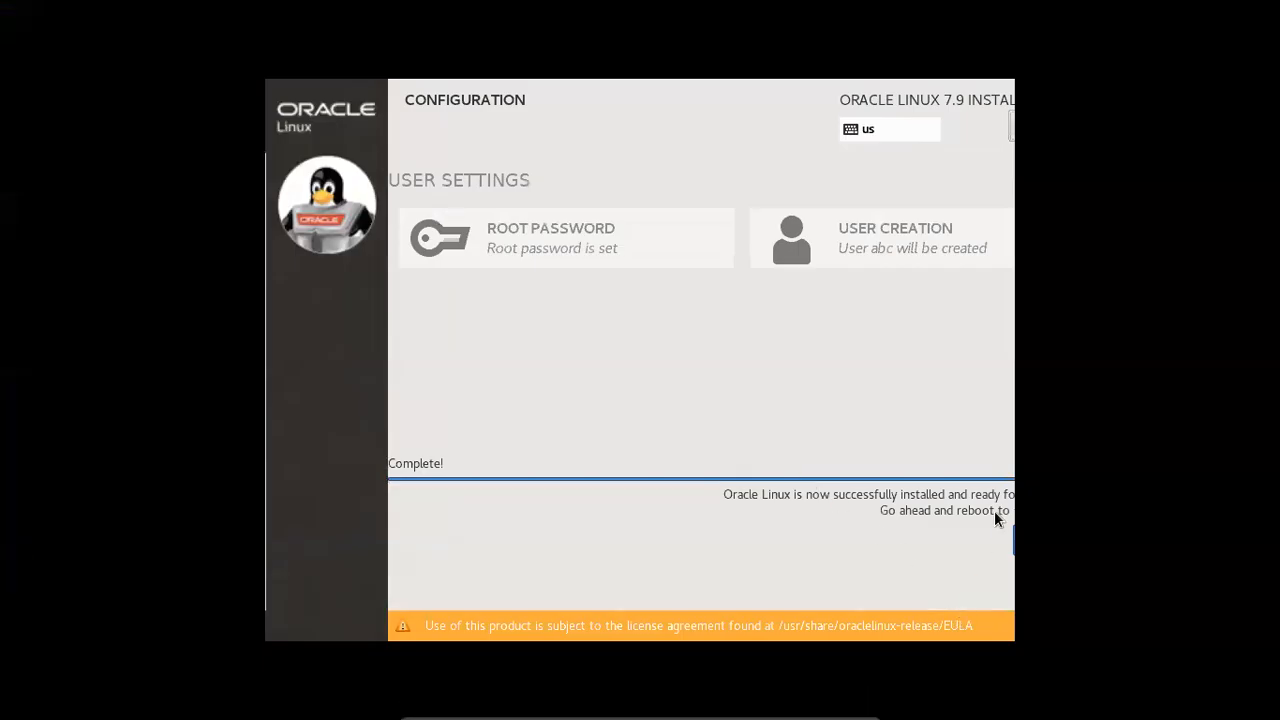